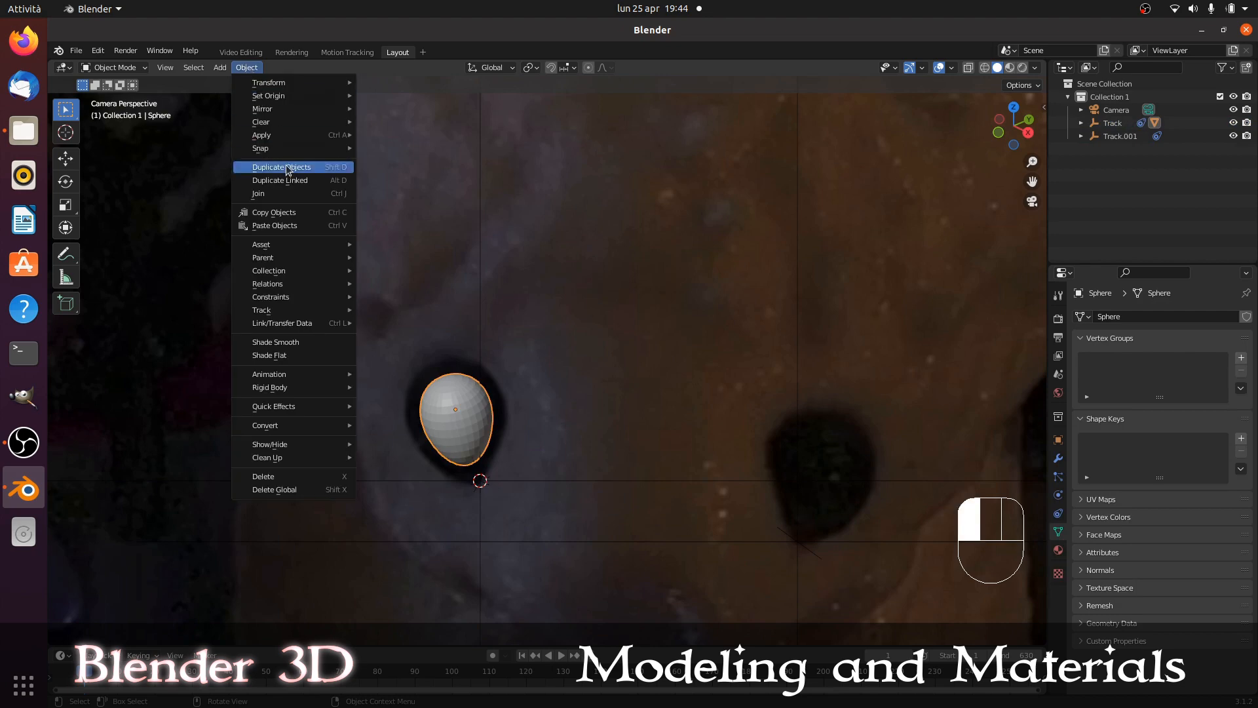
# Step: Duplicate the eye sphere, move the copy over the toy's other eye socket, and rotate it to match the socket
pyautogui.click(285, 169)
pyautogui.click(649, 225)
pyautogui.press('r')
pyautogui.click(852, 497)
pyautogui.press('g')
pyautogui.click(861, 500)
pyautogui.press('r')
pyautogui.click(855, 483)
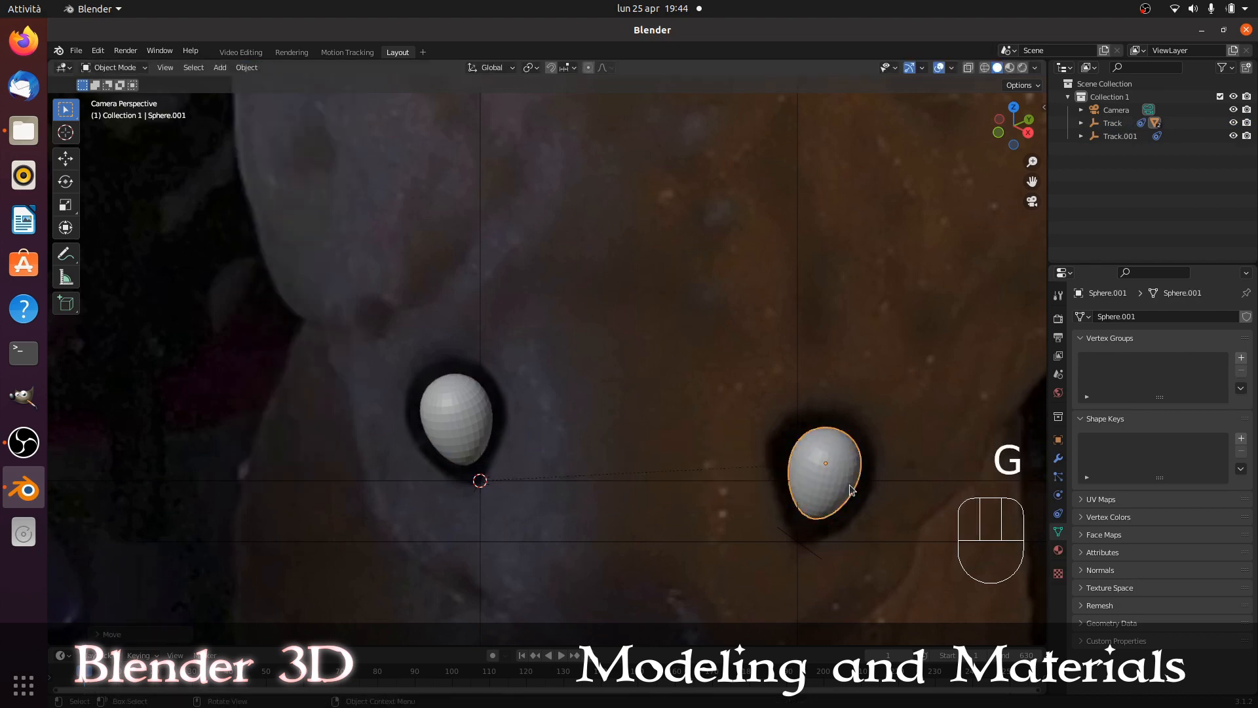
# Step: Parent the duplicated eye sphere to the track empty at that eye
pyautogui.keyDown('shift'); pyautogui.click(851, 542); pyautogui.keyUp('shift')
pyautogui.hotkey('ctrl', 'p')
pyautogui.click(735, 526)
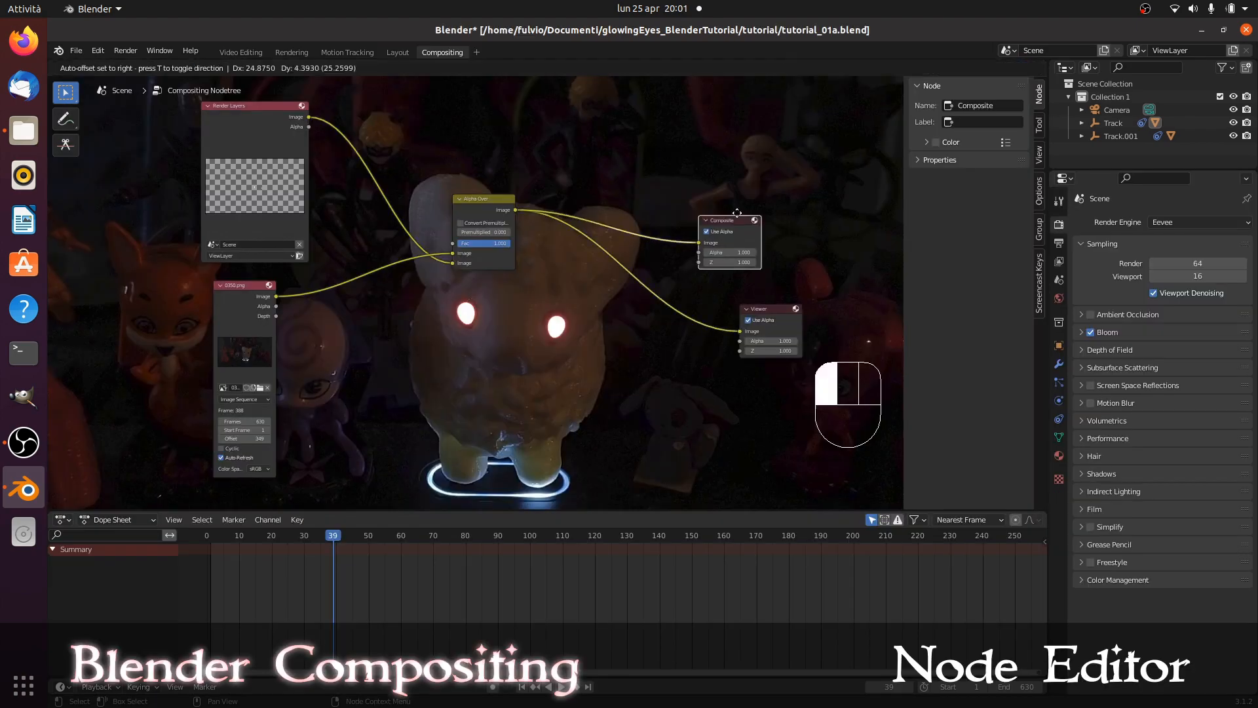
# Step: Spread out the Composite and Alpha Over nodes and insert a Glare node between Alpha Over and Viewer
pyautogui.moveTo(737, 213); pyautogui.dragTo(812, 175)
pyautogui.moveTo(483, 198); pyautogui.dragTo(521, 177)
pyautogui.click(143, 69)
pyautogui.moveTo(170, 158)
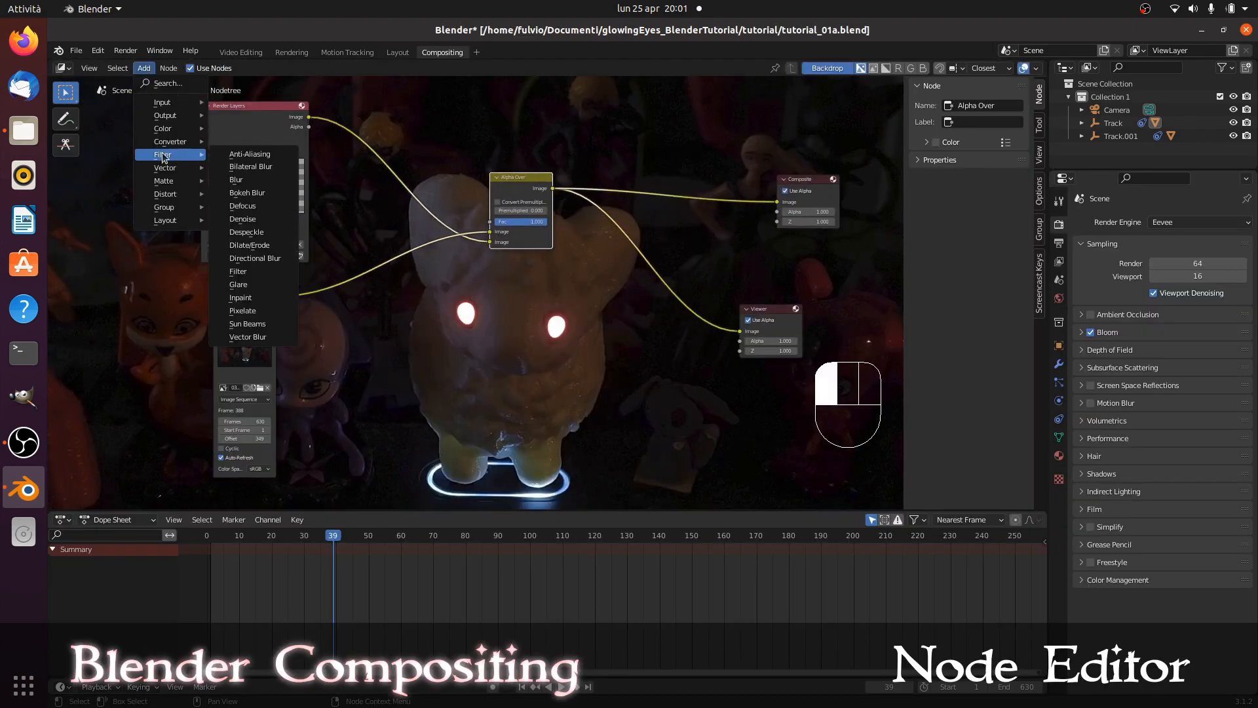
pyautogui.click(265, 286)
pyautogui.click(633, 227)
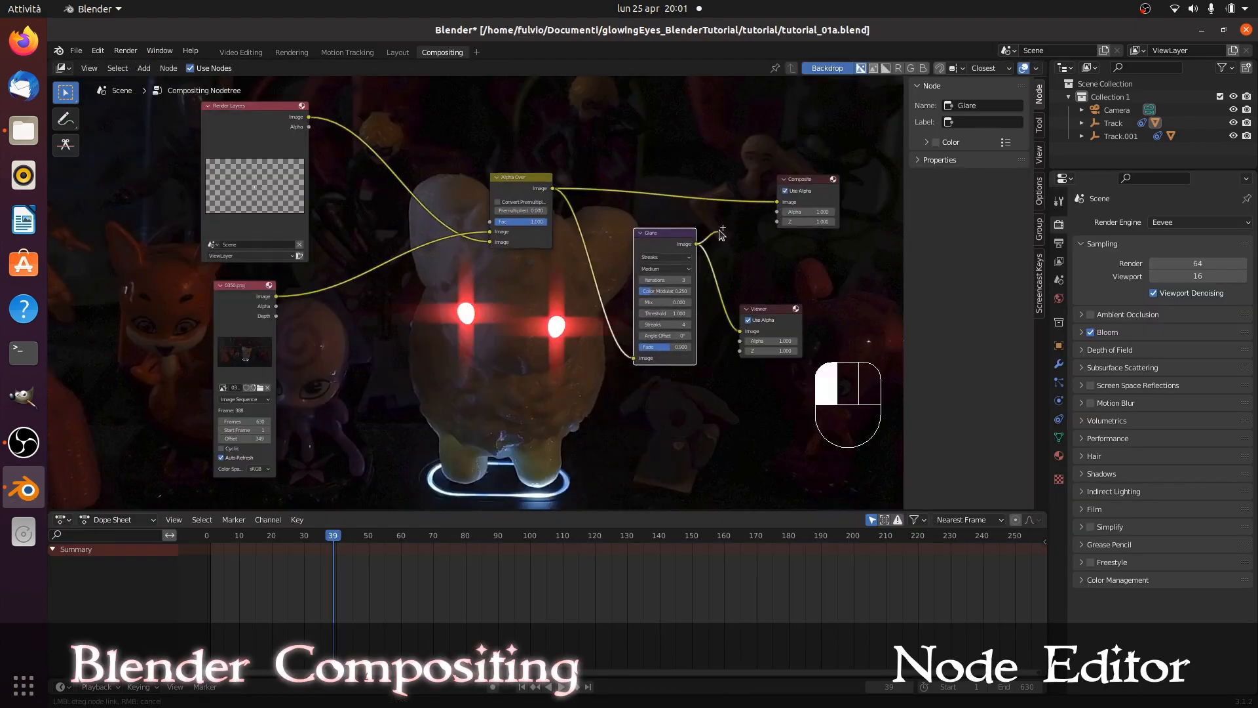
# Step: Link the Glare output to the Composite node and set the glare type to Fog Glow after trying Ghosts
pyautogui.scroll(1, 735, 267)
pyautogui.scroll(2, 736, 267)
pyautogui.click(779, 236)
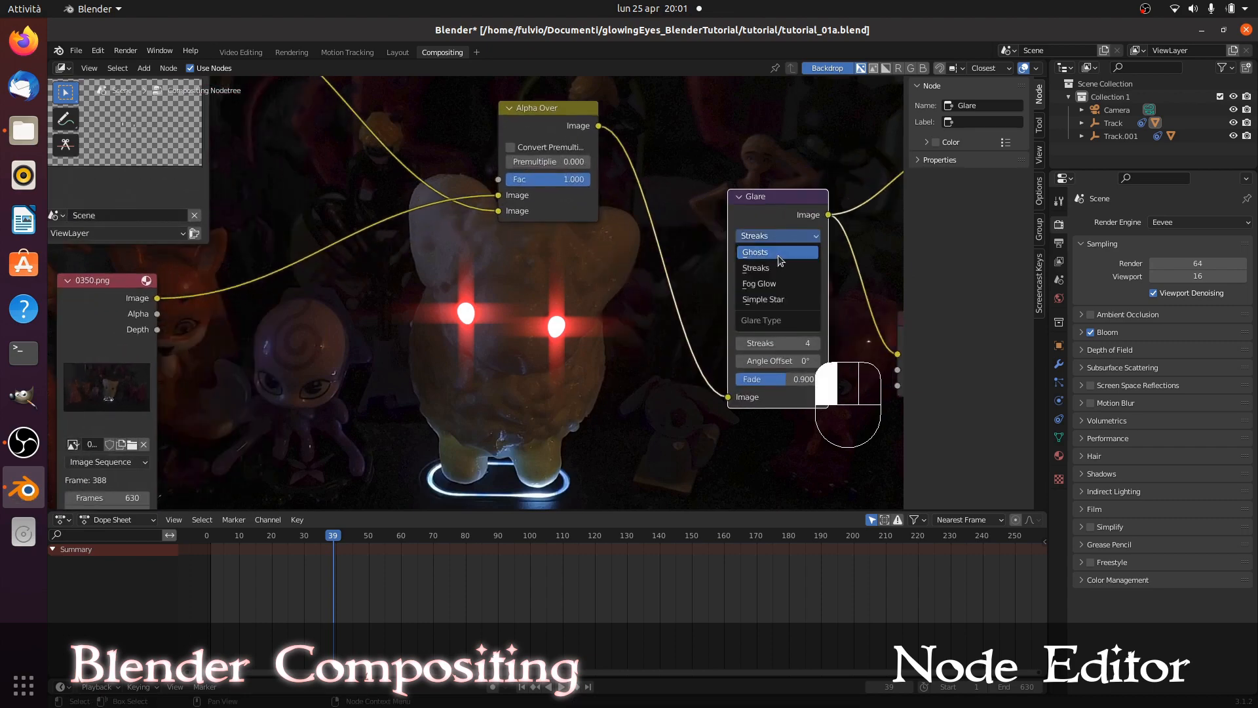
pyautogui.click(785, 242)
pyautogui.click(785, 237)
pyautogui.click(777, 286)
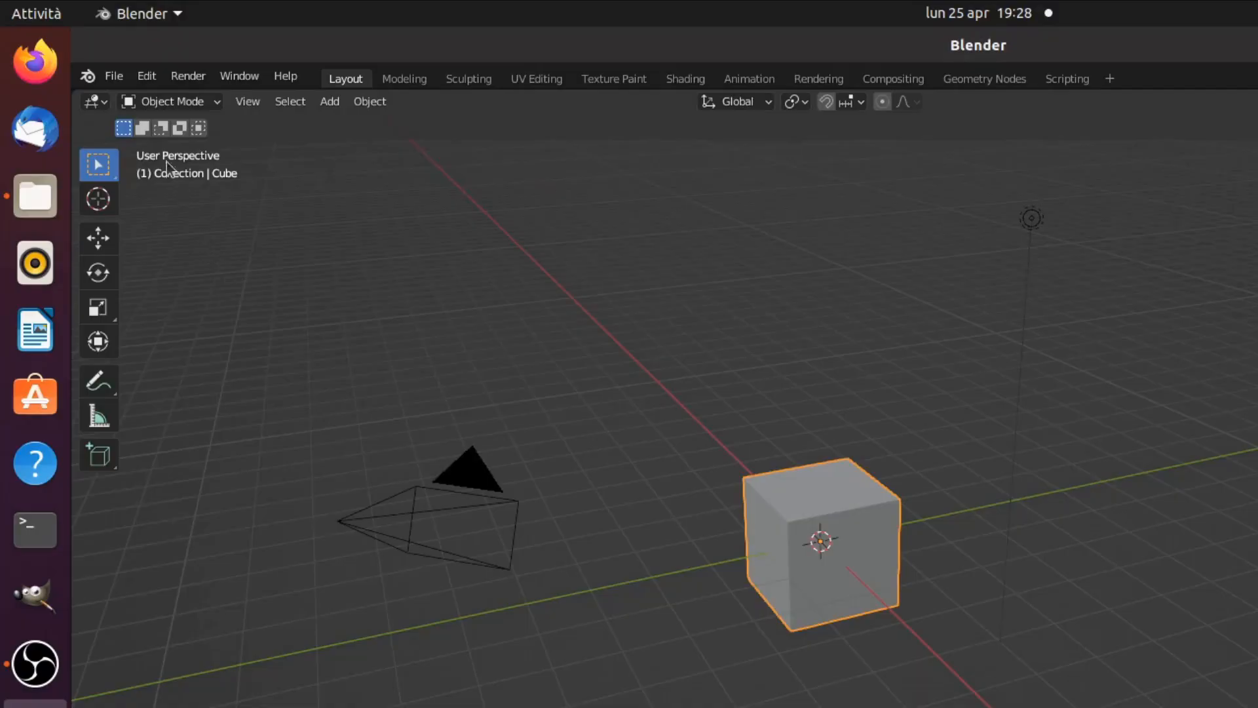
# Step: Create a new file from the Video Editing template
pyautogui.click(114, 75)
pyautogui.moveTo(127, 105)
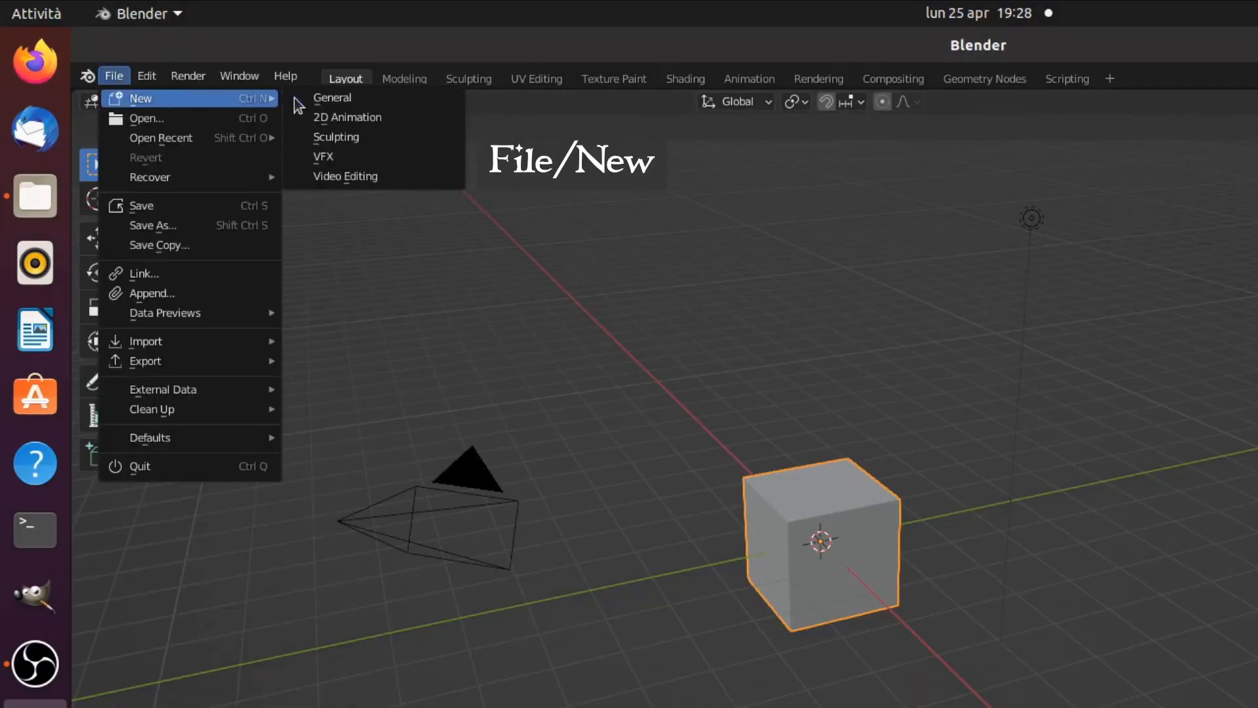
pyautogui.click(448, 183)
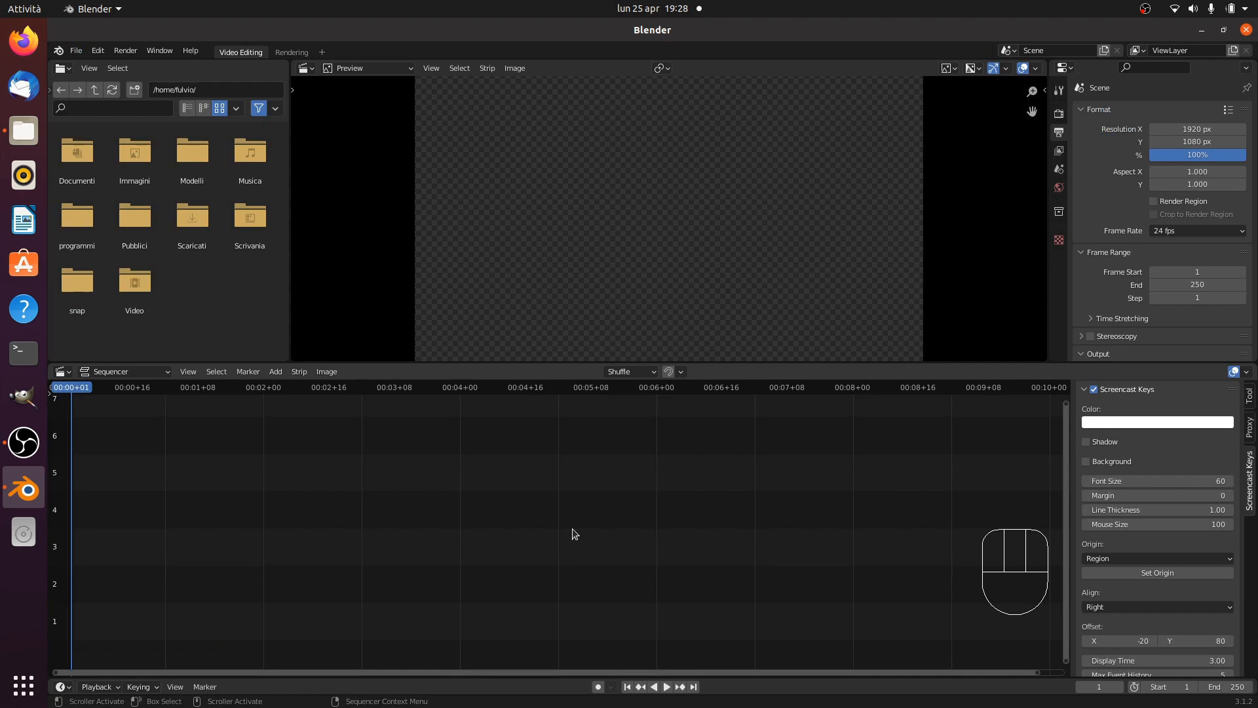
# Step: Add the movie VID_20220425_112720.mp4 from the recent video folder to the sequencer
pyautogui.click(278, 373)
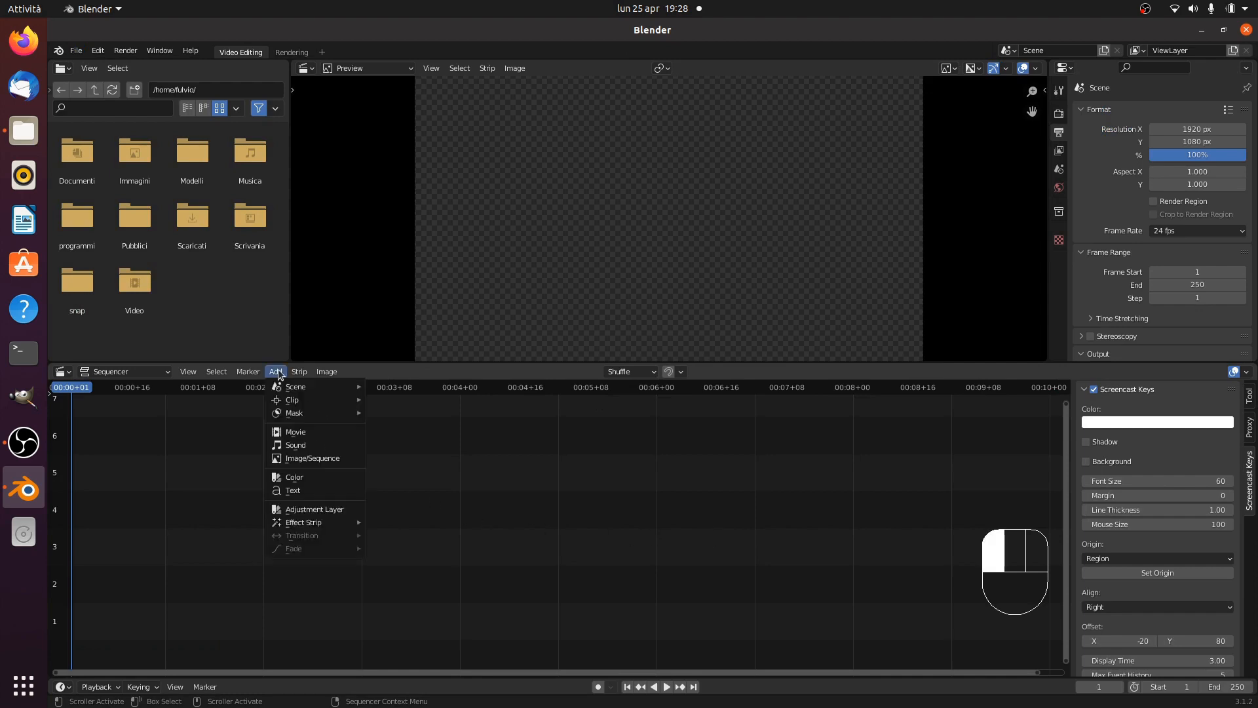
pyautogui.click(342, 438)
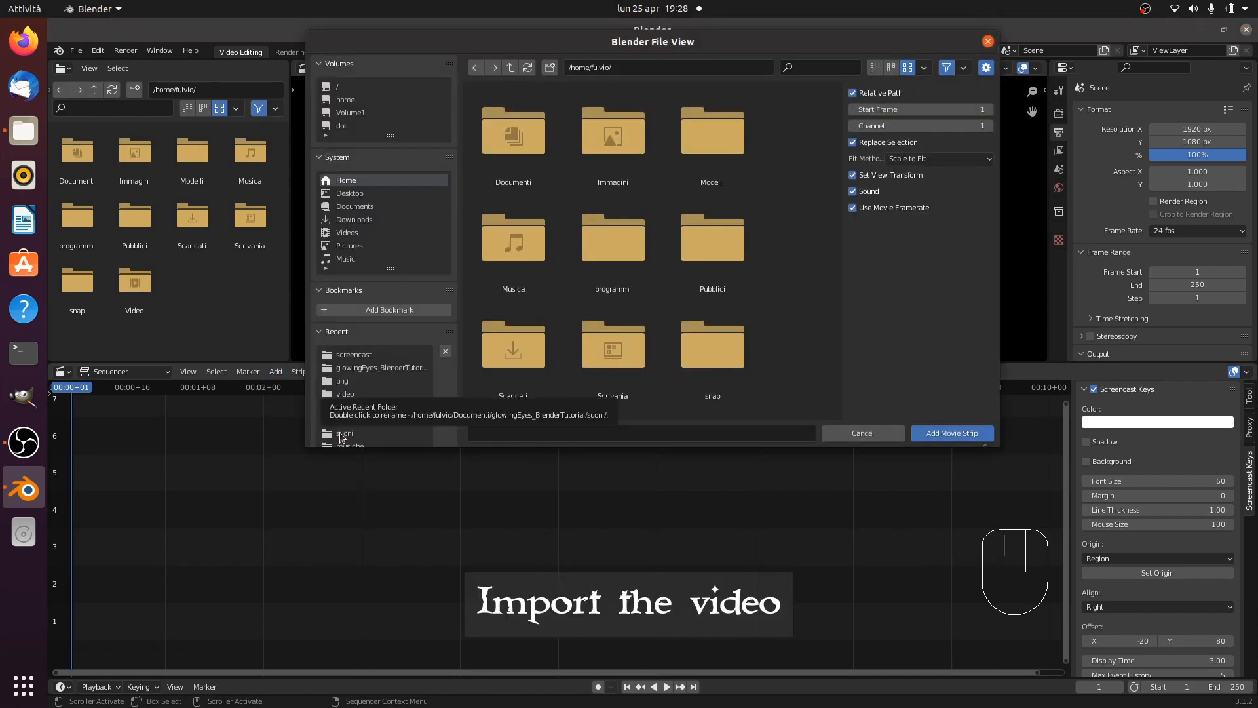
pyautogui.click(346, 396)
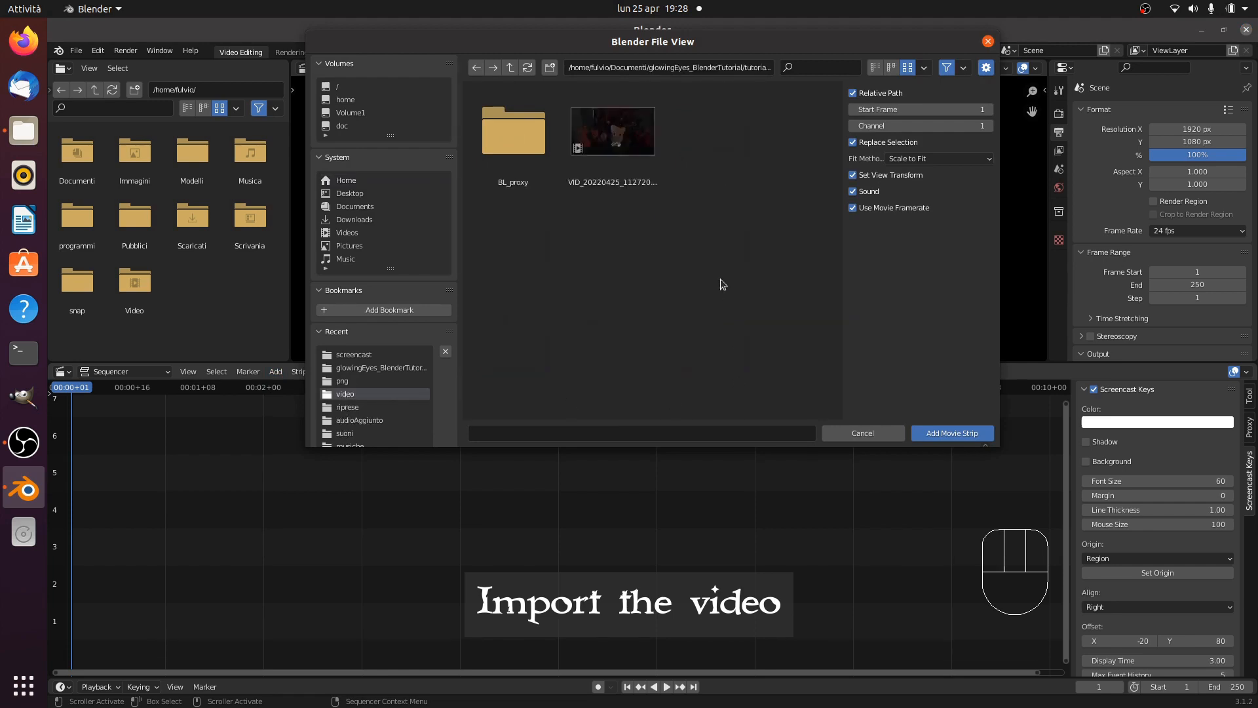
pyautogui.doubleClick(633, 175)
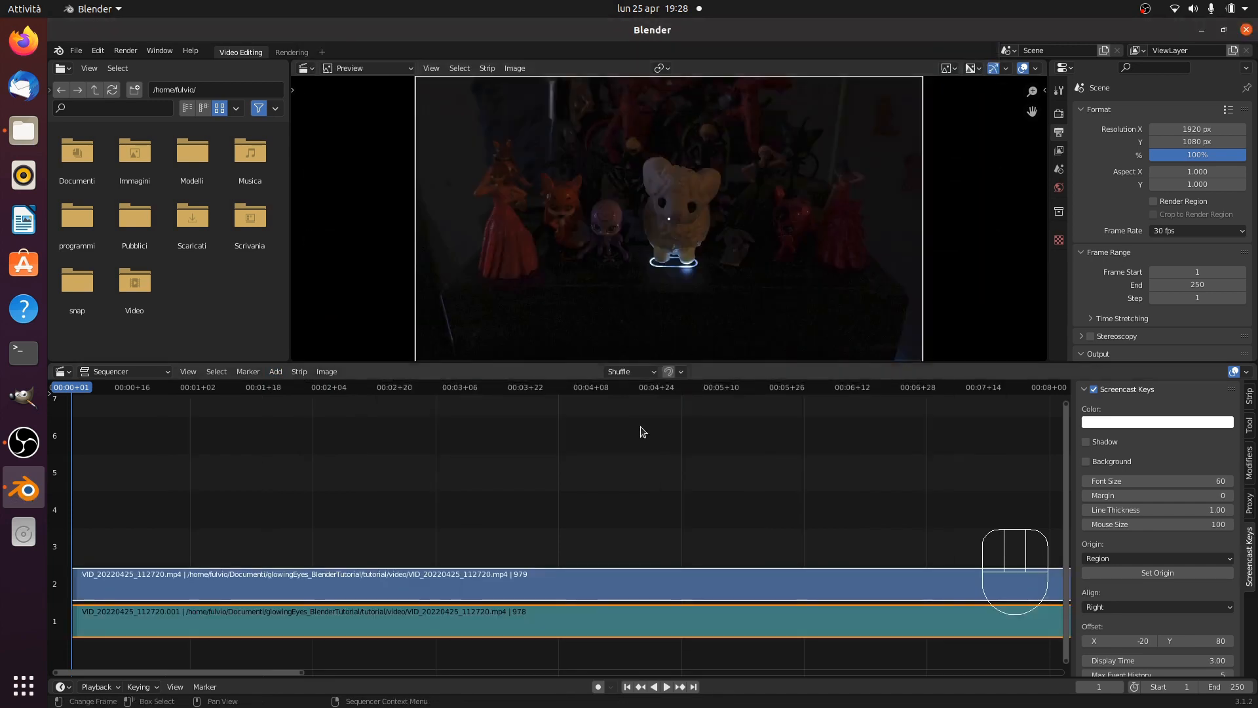
# Step: Check the movie strip's last frame number and set the scene's end frame to 979
pyautogui.scroll(-6, 640, 471)
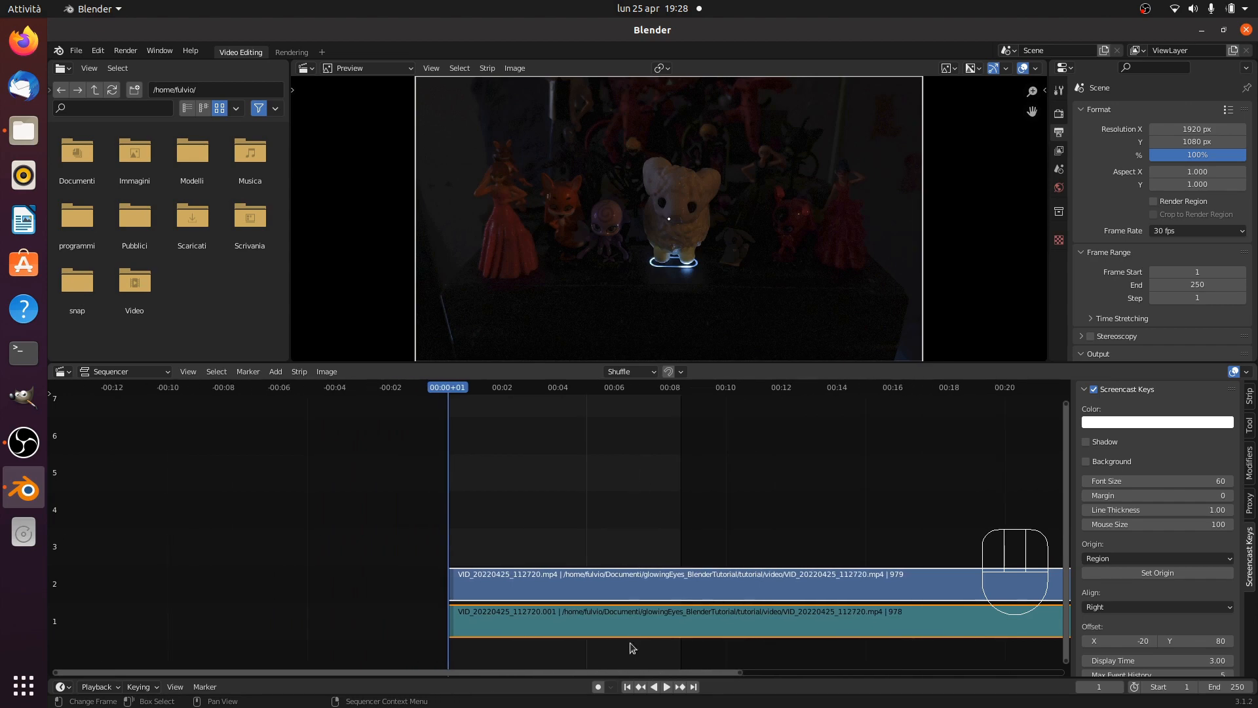
pyautogui.moveTo(619, 670); pyautogui.dragTo(858, 667)
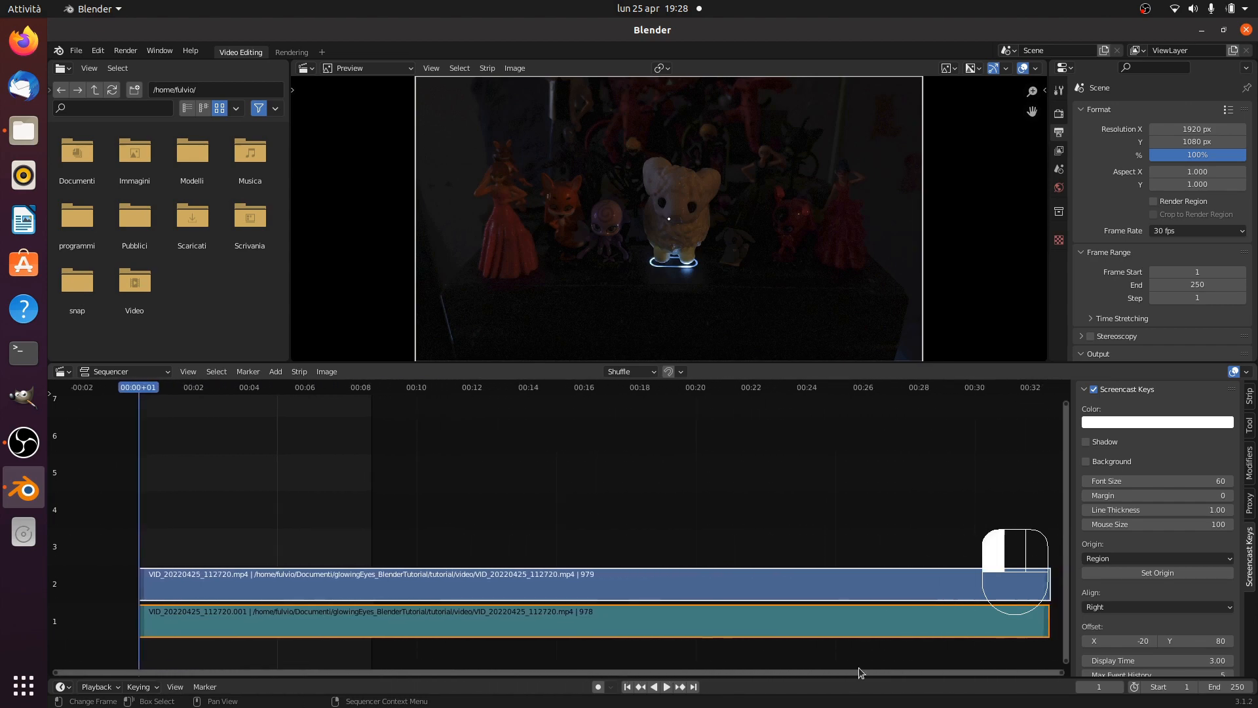
pyautogui.scroll(-1, 715, 609)
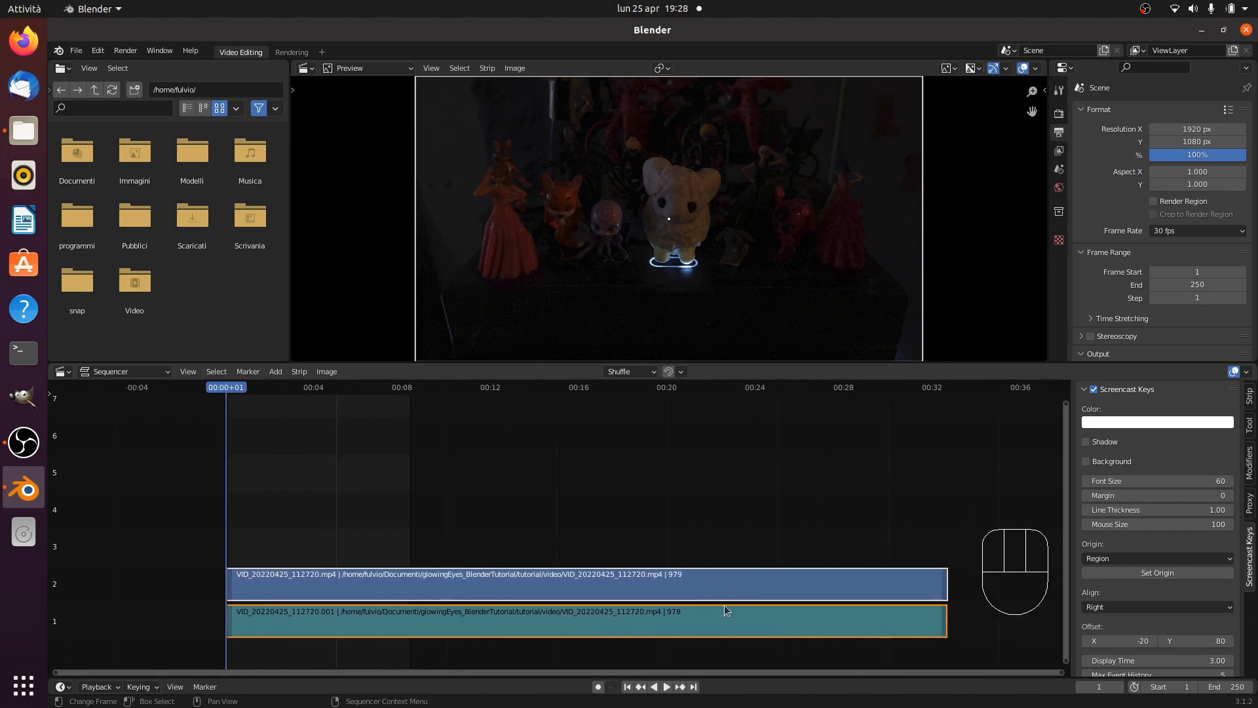
pyautogui.click(947, 594)
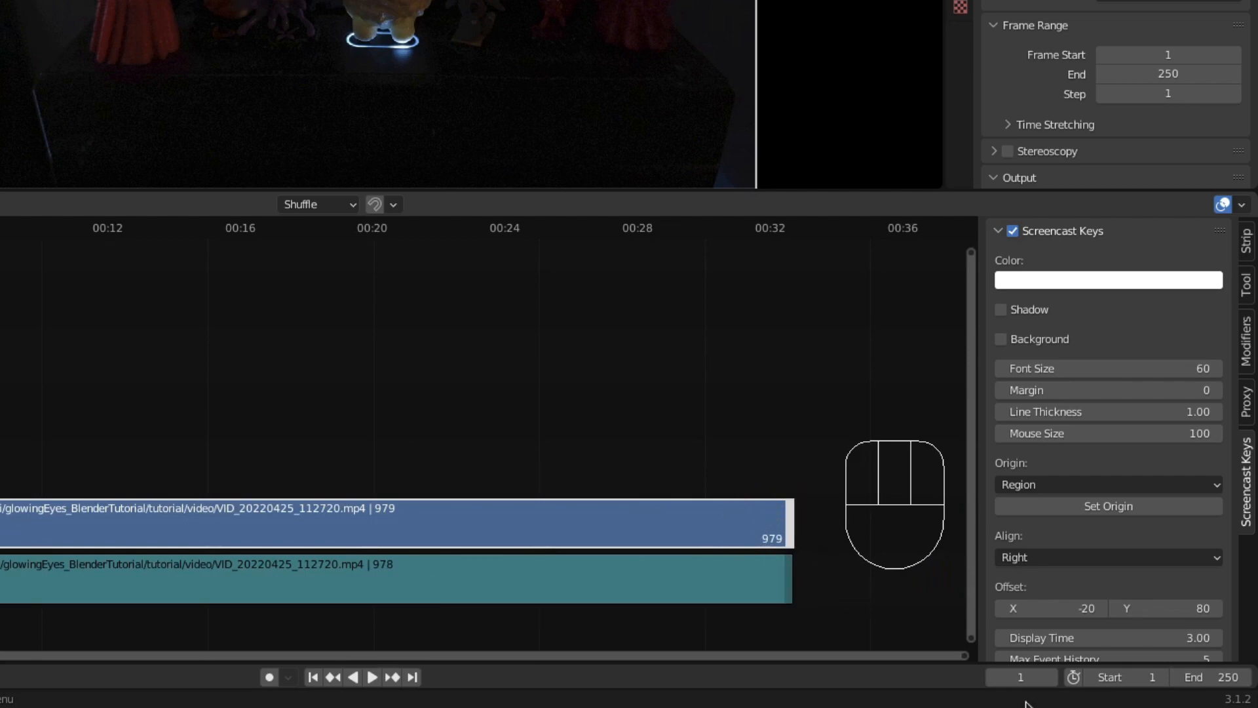
pyautogui.click(1231, 677)
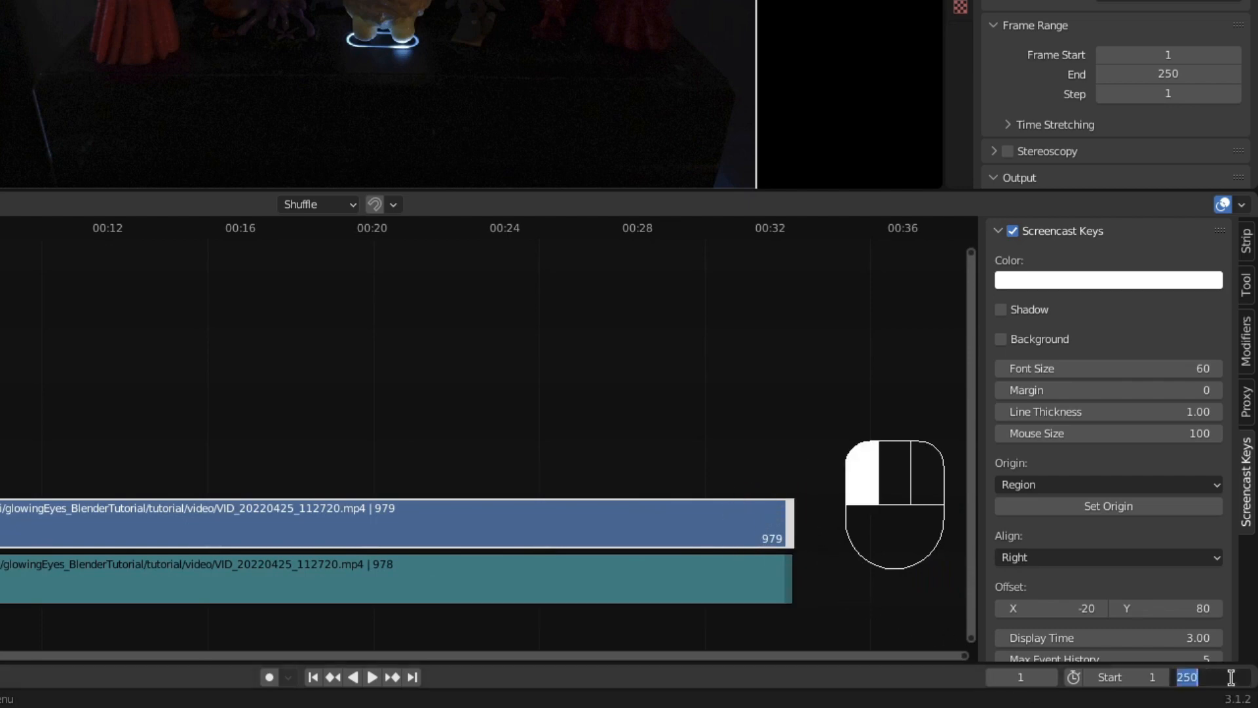
pyautogui.write('979')
pyautogui.press('Return')
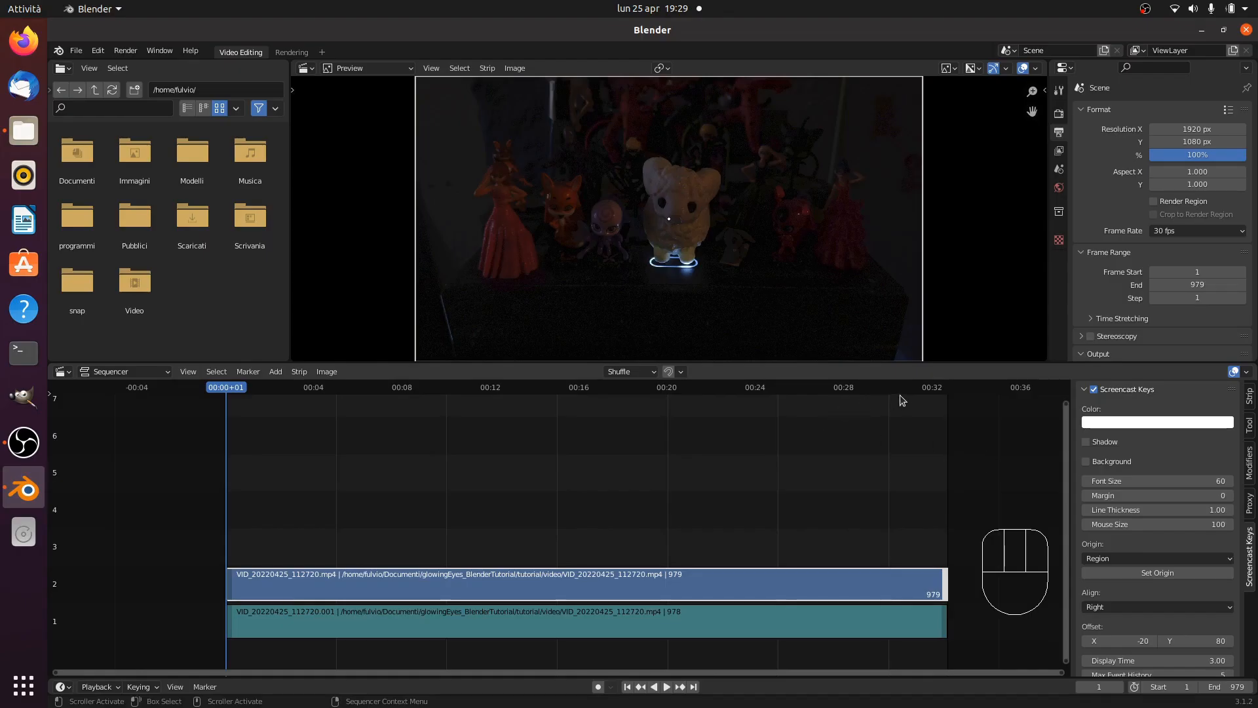
# Step: Scrub the footage to around frame 347 to find a usable beginning, and set the start frame to 350
pyautogui.moveTo(900, 395); pyautogui.dragTo(468, 420)
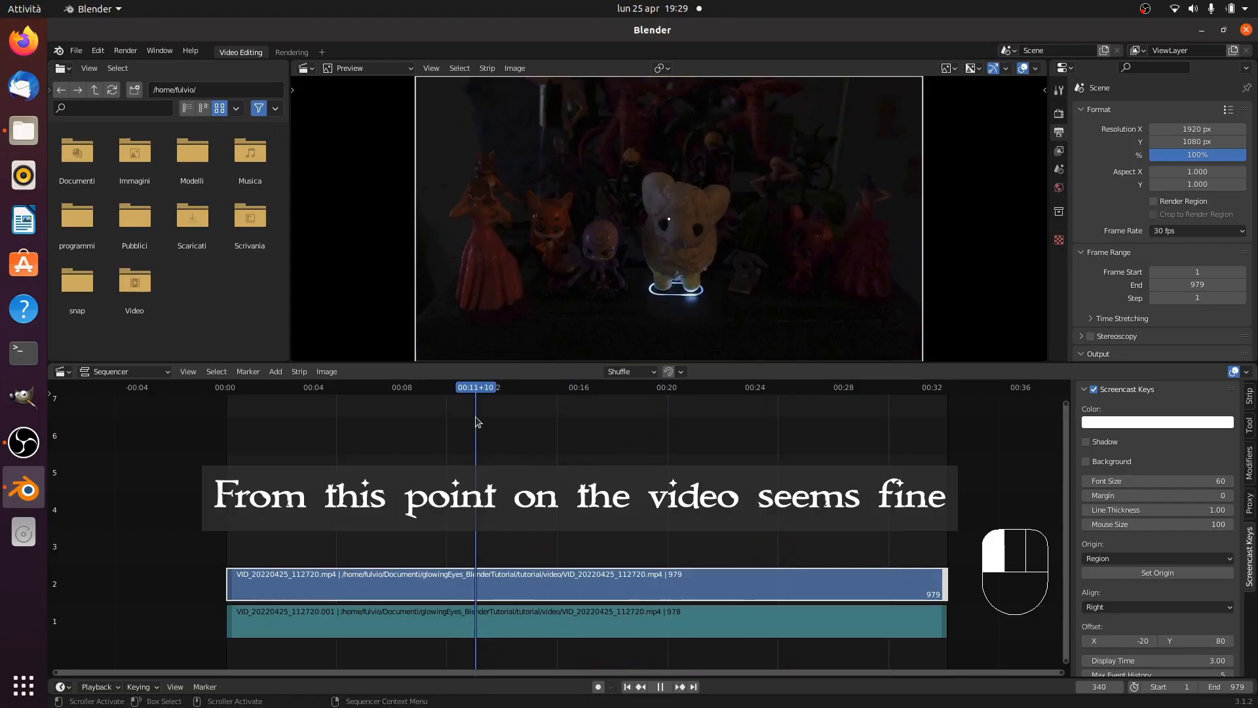
pyautogui.moveTo(476, 422); pyautogui.dragTo(480, 423)
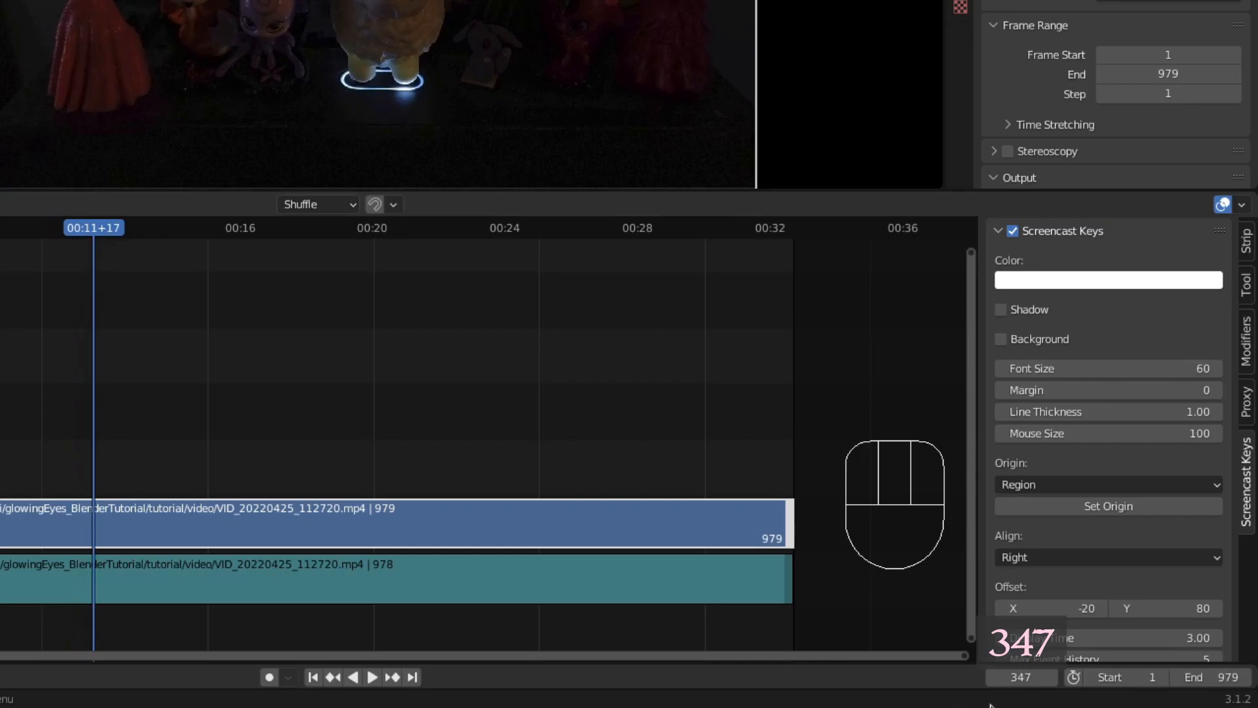
pyautogui.click(1127, 677)
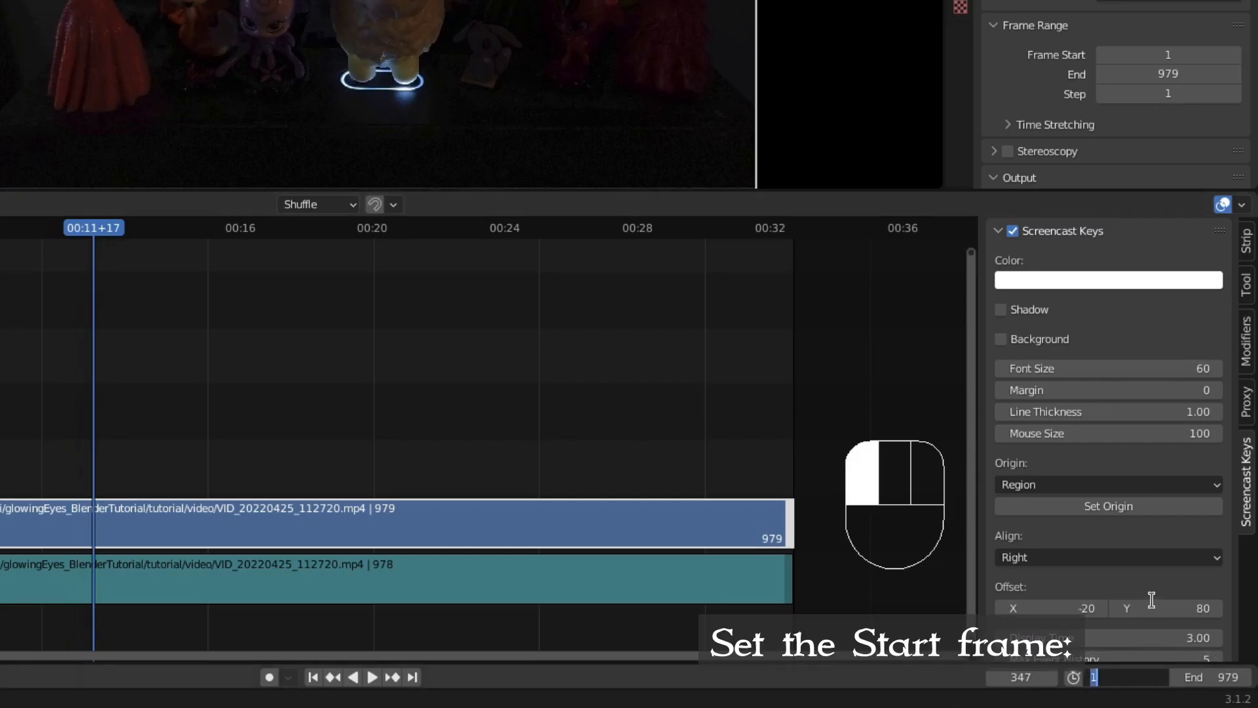
pyautogui.write('350')
pyautogui.press('Return')
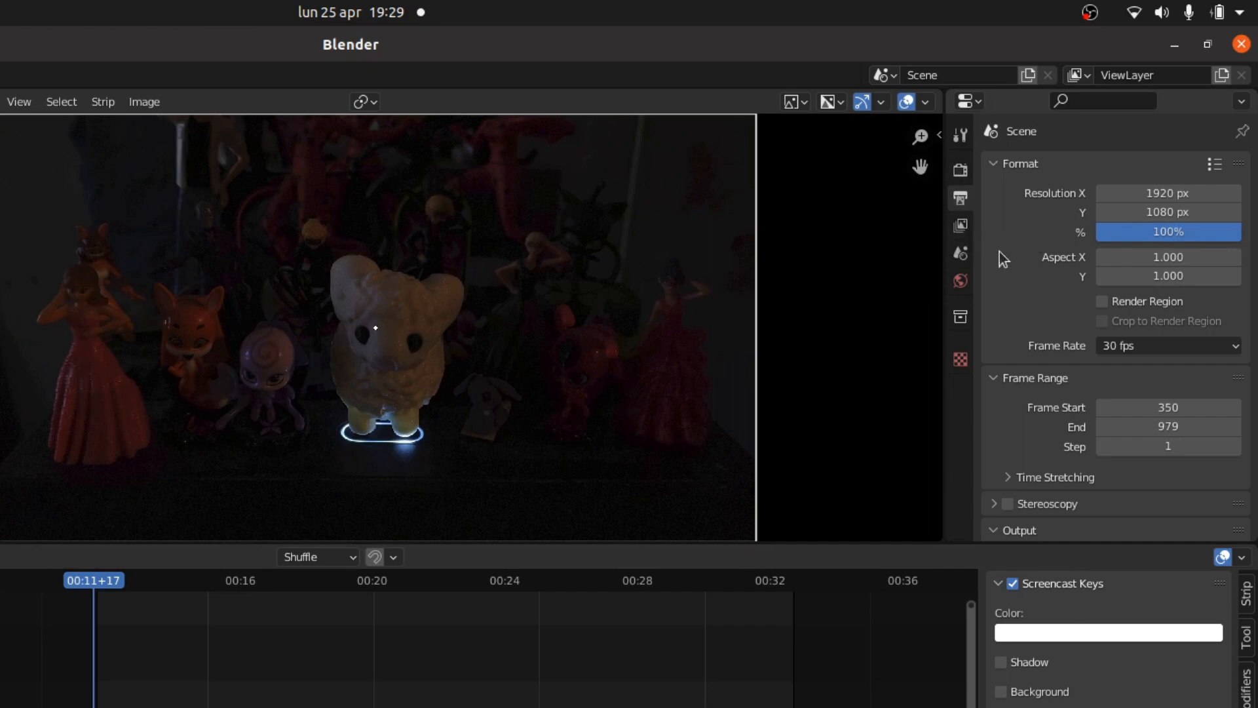
# Step: Create a folder named png inside the video folder and use it as the render output path
pyautogui.scroll(-6, 1015, 295)
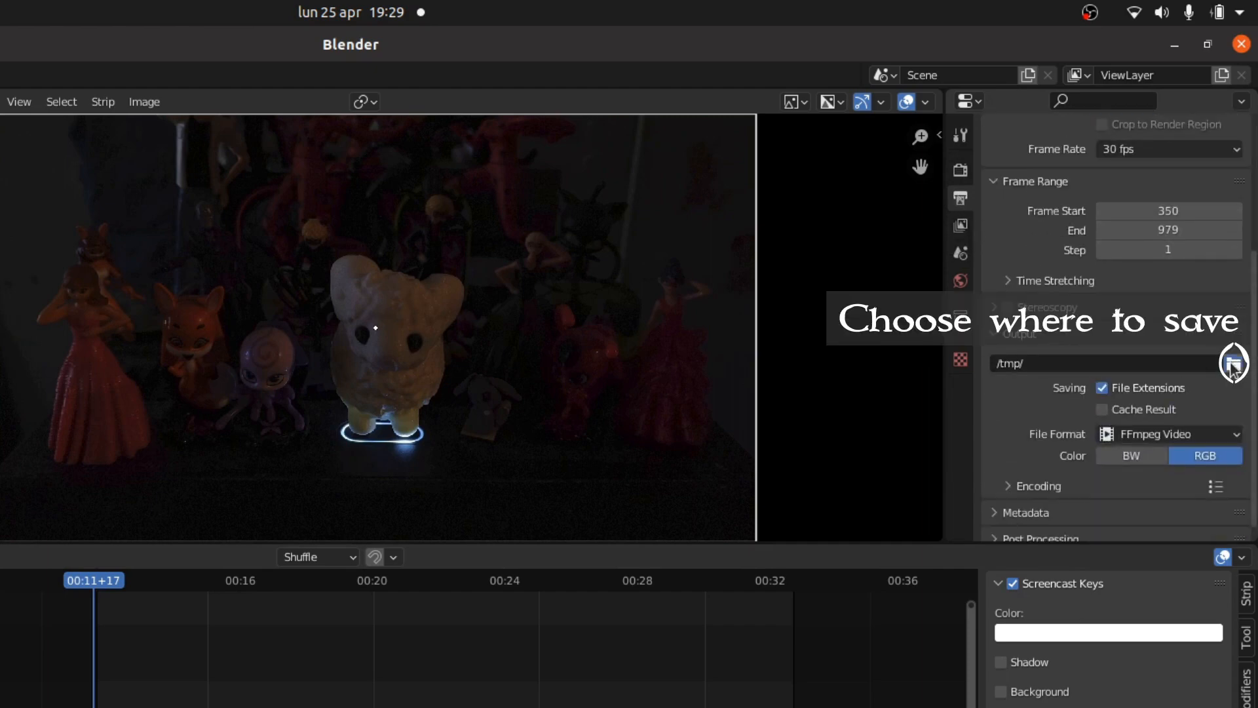
pyautogui.click(1233, 364)
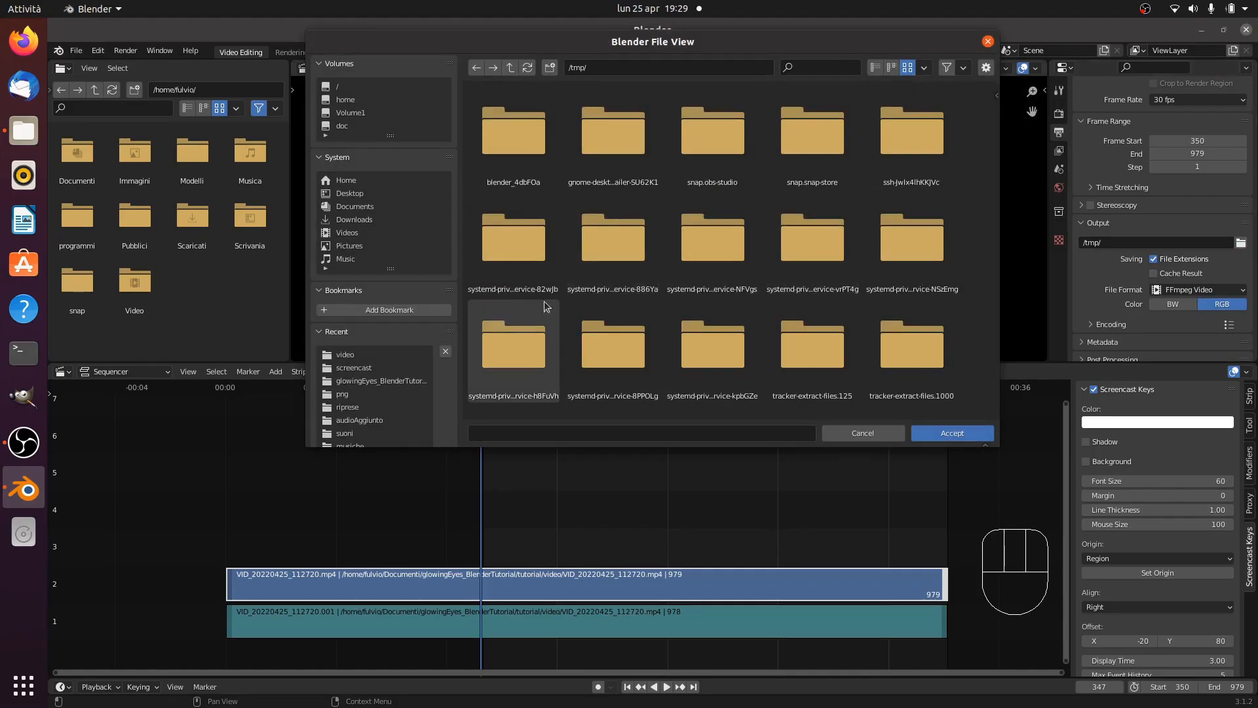
pyautogui.click(360, 354)
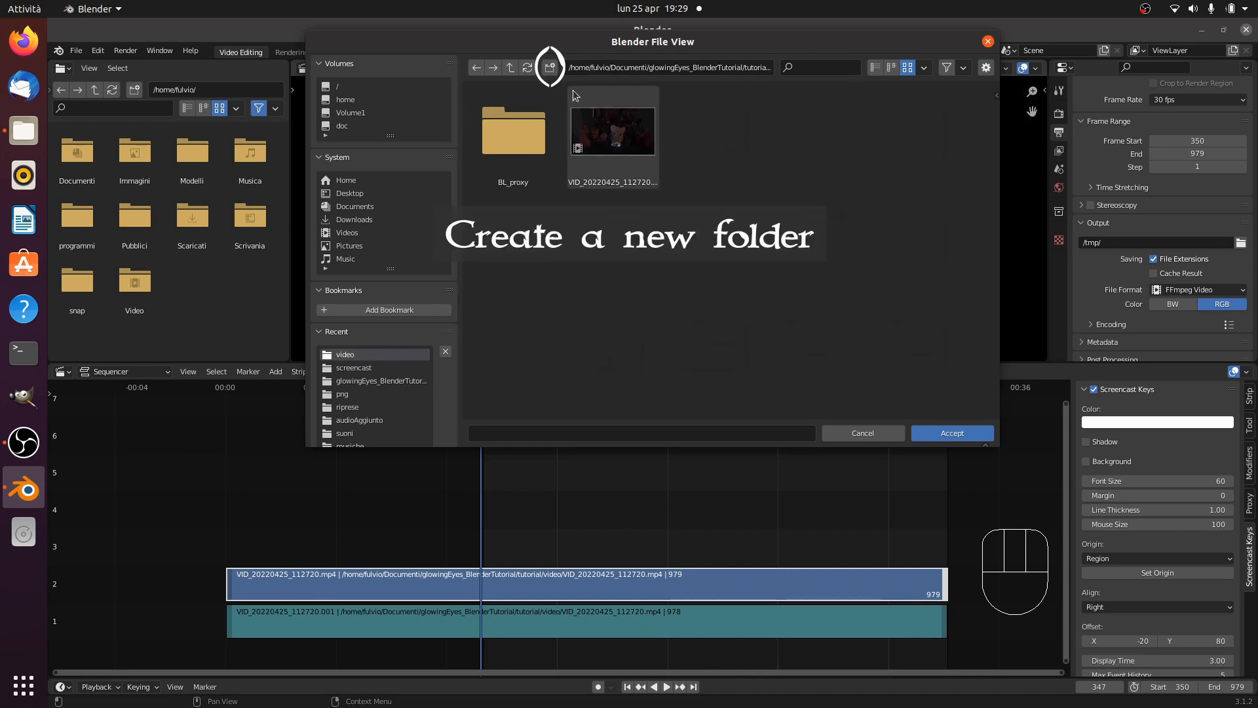
pyautogui.click(546, 69)
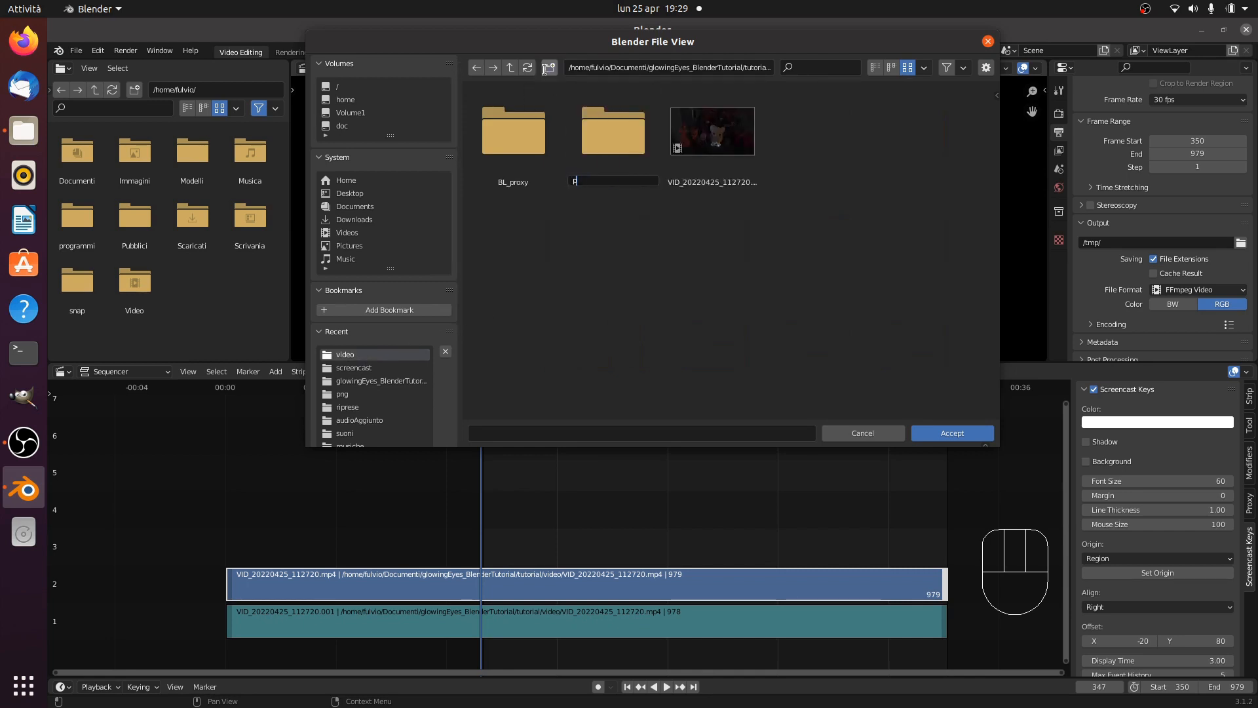
pyautogui.press('Return')
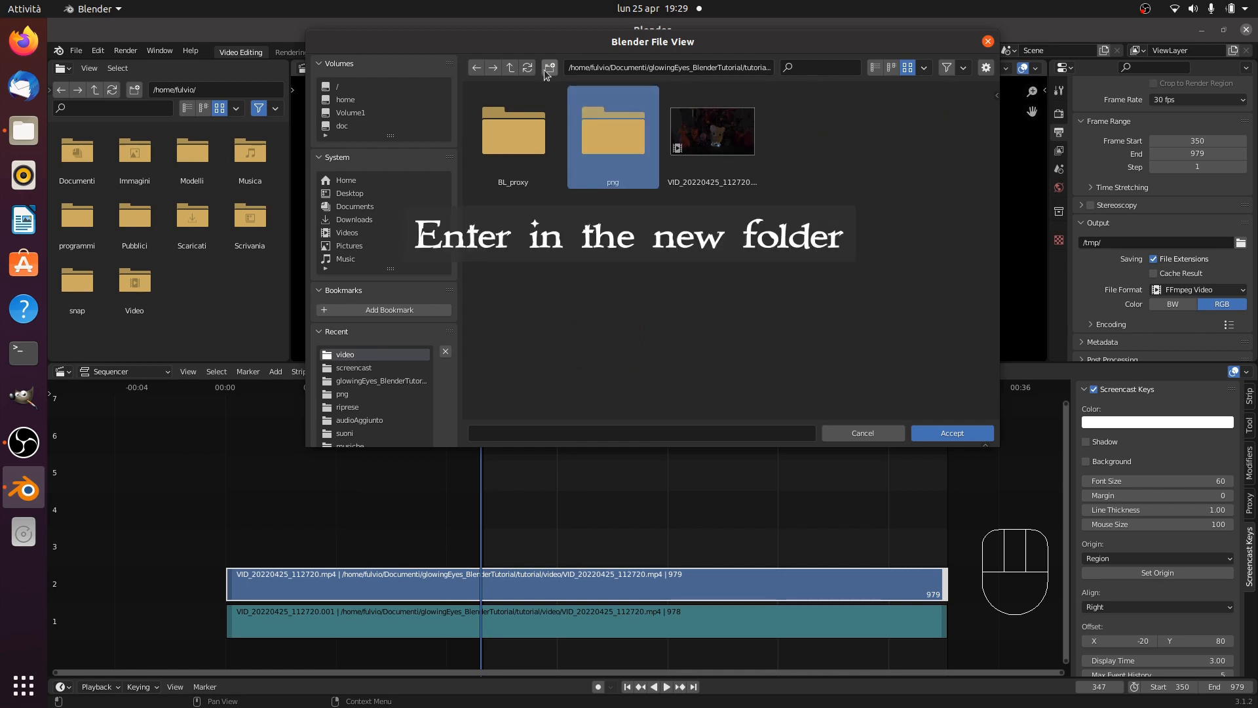
pyautogui.doubleClick(608, 129)
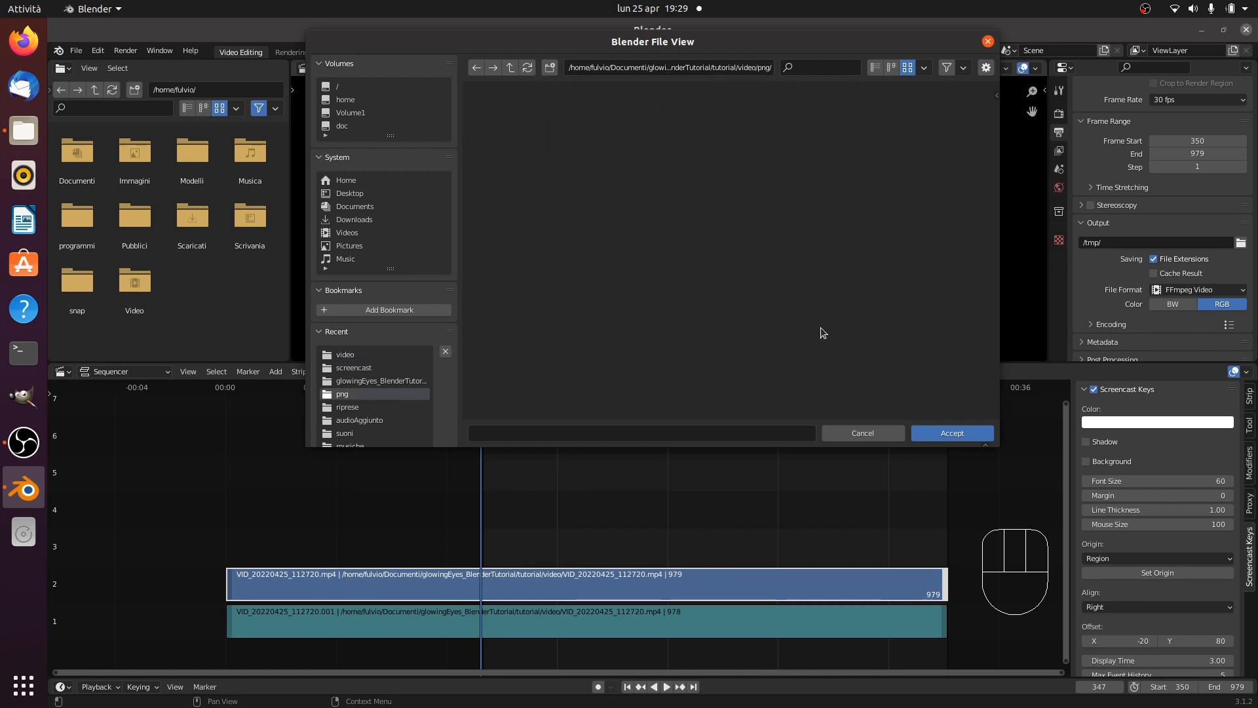
pyautogui.click(968, 432)
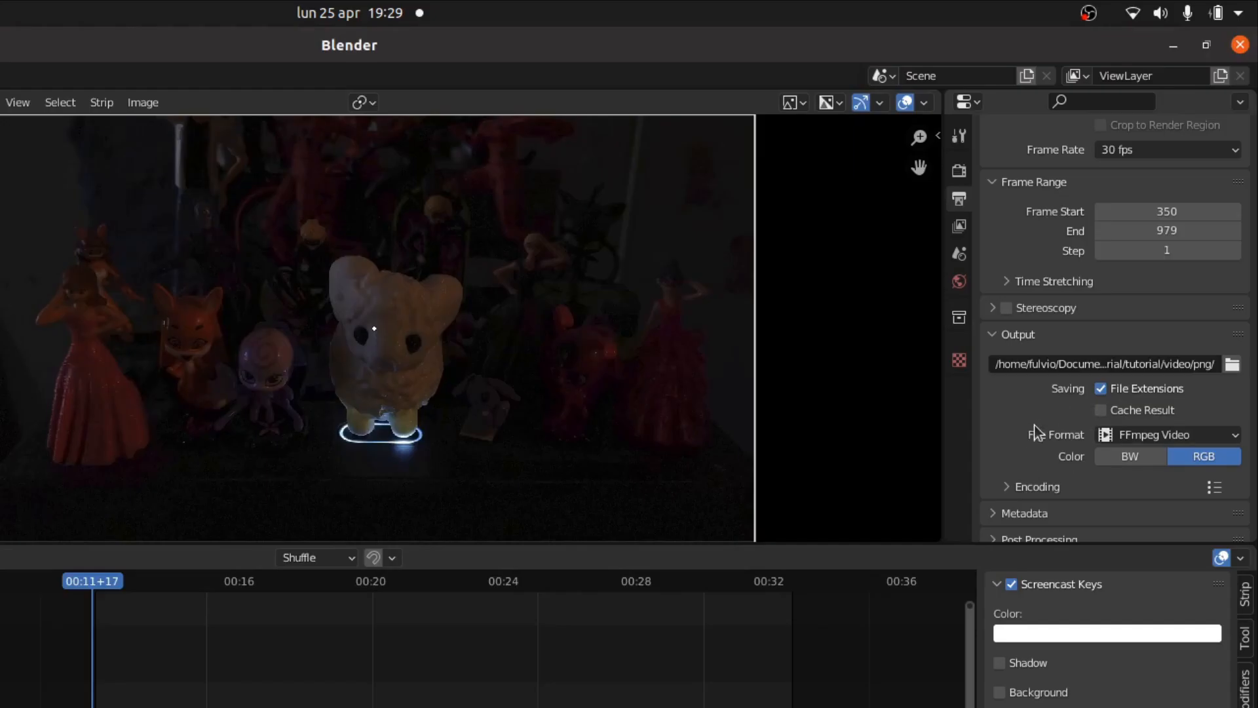
# Step: Change the output file format to PNG and render the animation as an image sequence
pyautogui.click(1138, 434)
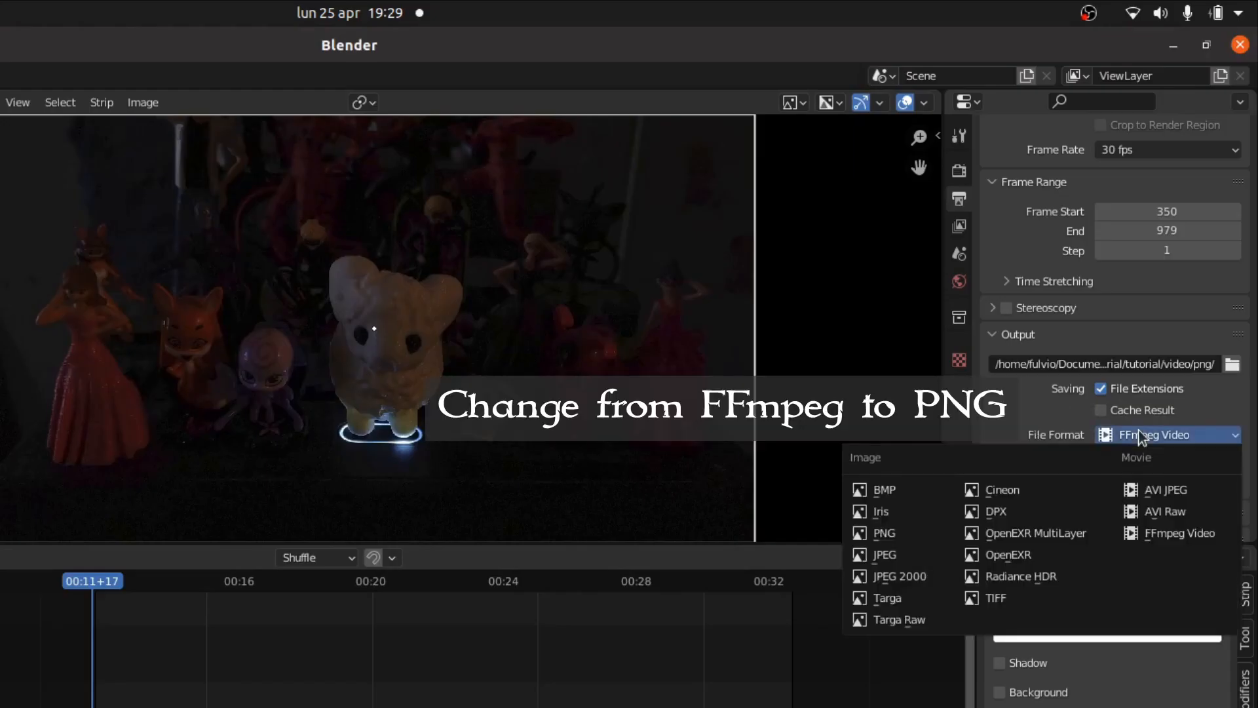
pyautogui.click(928, 535)
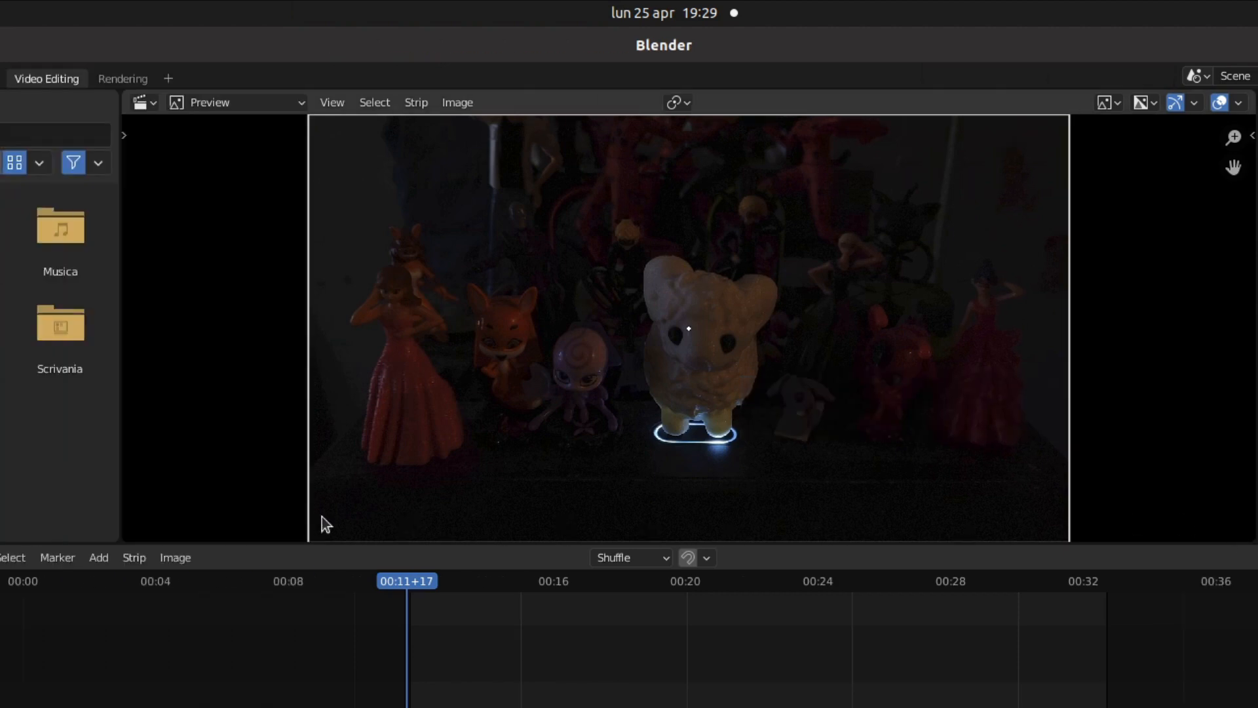
pyautogui.click(188, 77)
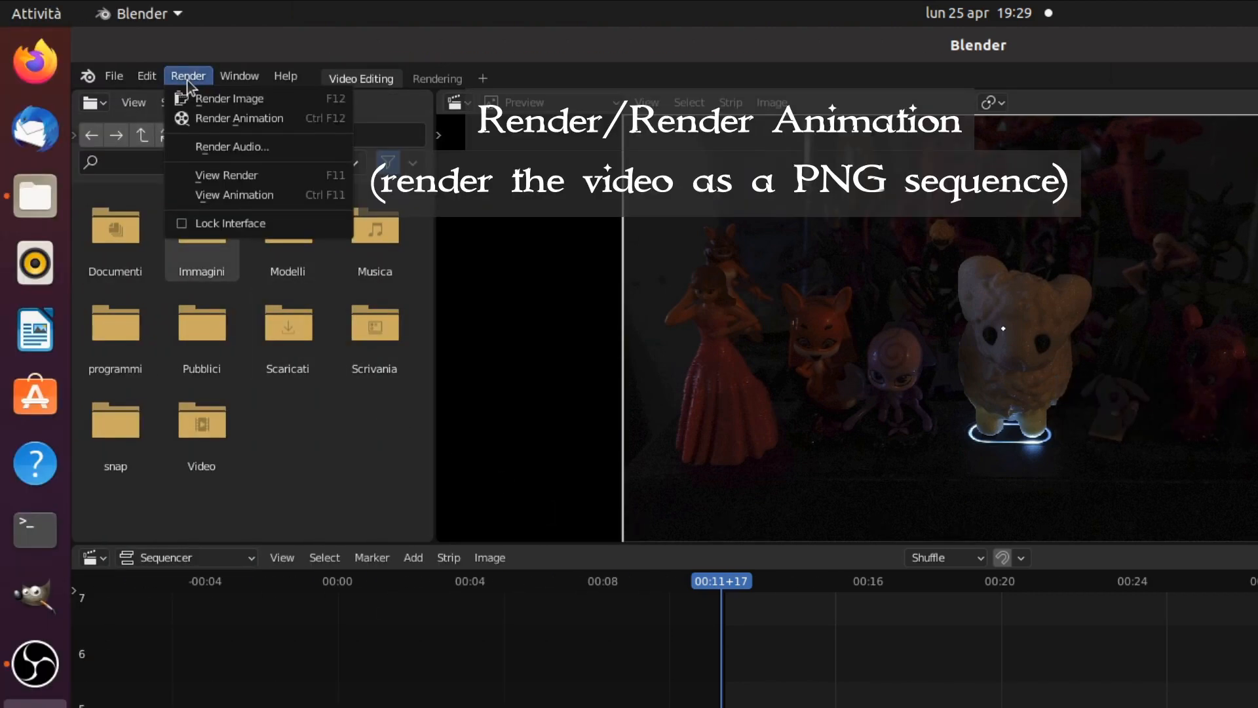
pyautogui.click(305, 123)
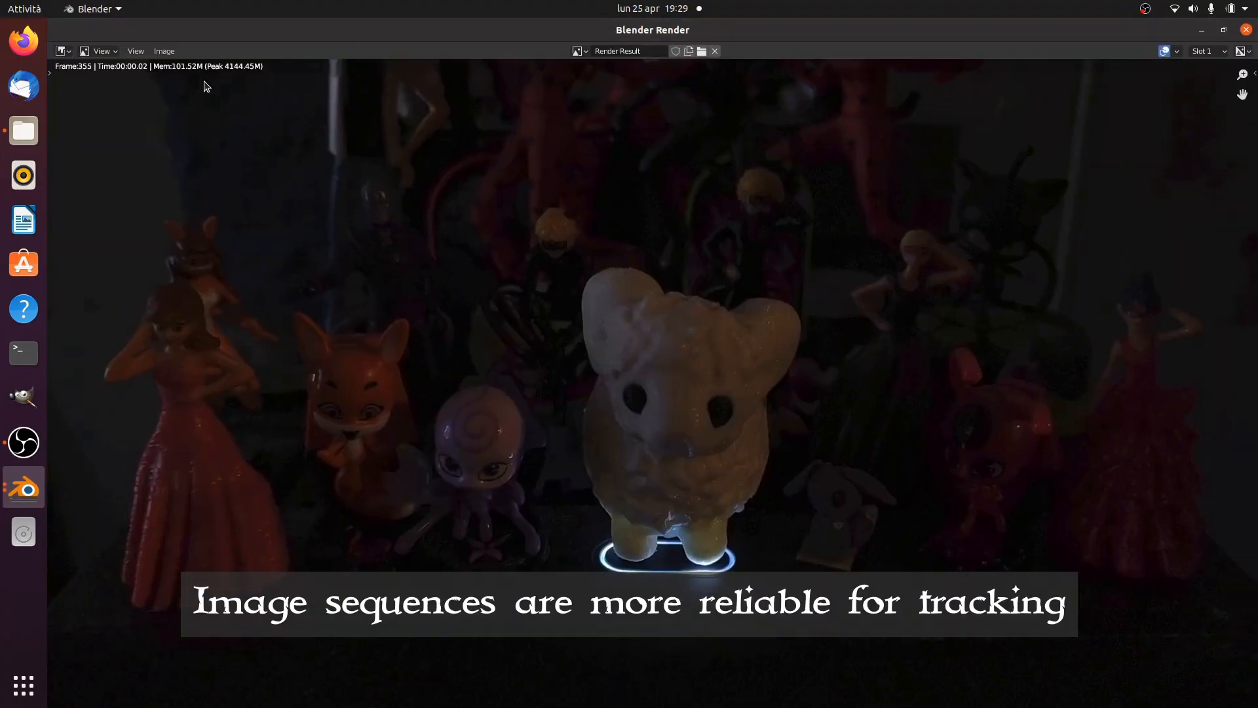
pyautogui.click(1148, 9)
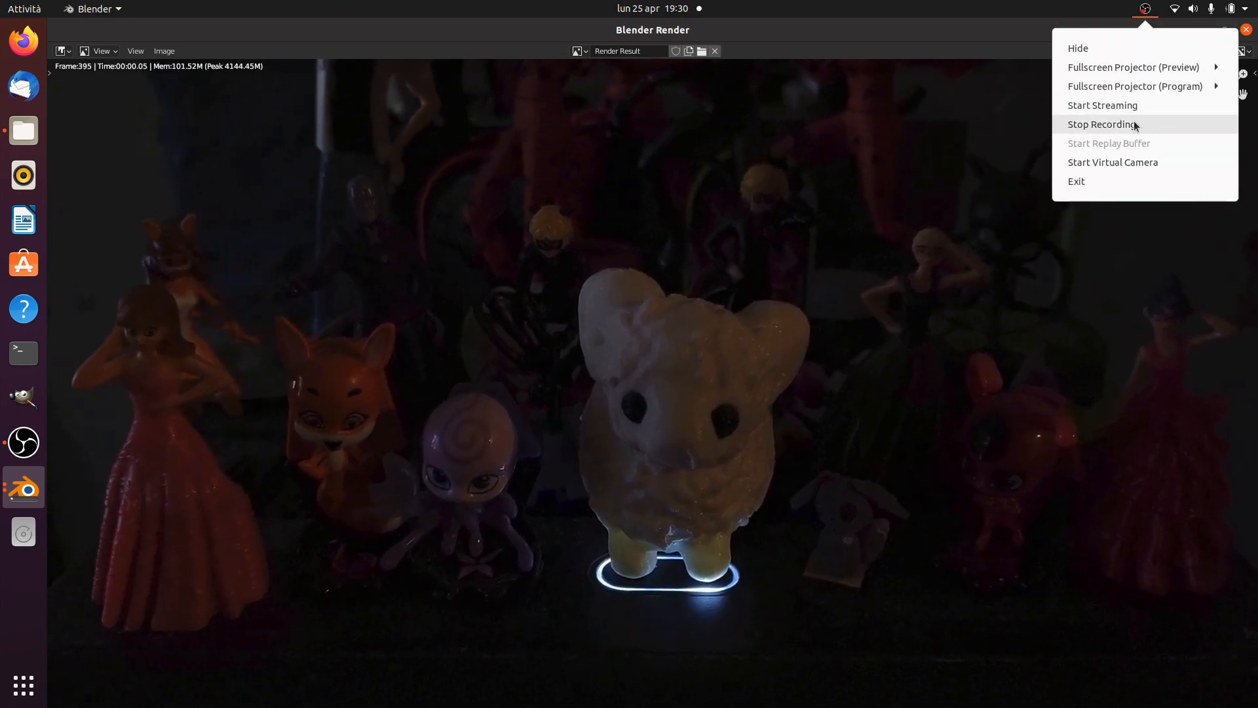
pyautogui.click(1136, 126)
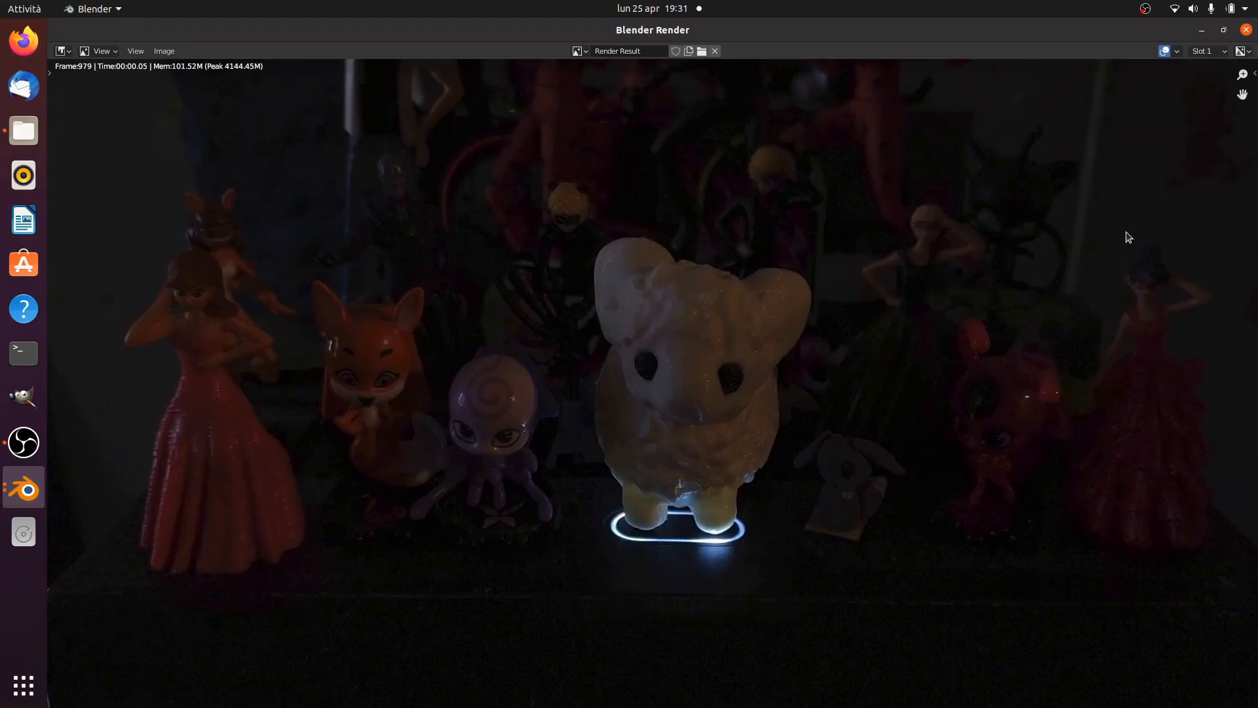
# Step: Close the finished render window and delete both VID_20220425_112720 strips, video and audio, from the sequencer
pyautogui.click(1246, 30)
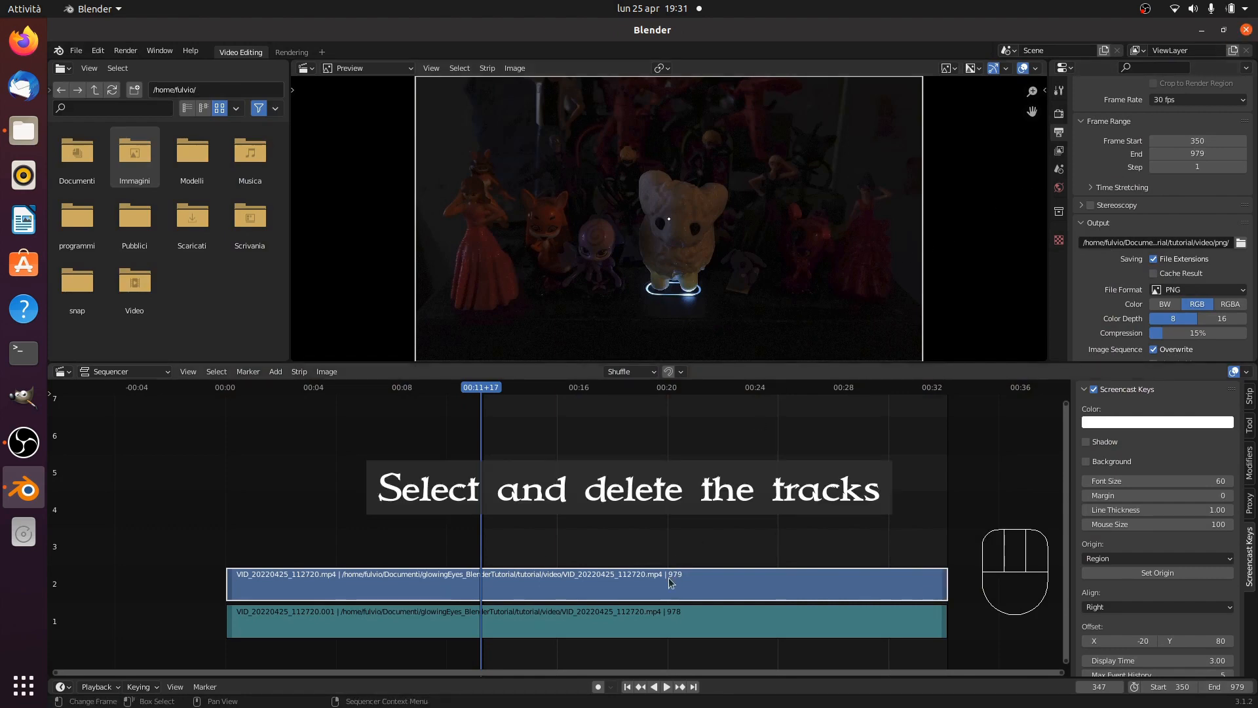
pyautogui.press('x')
pyautogui.click(661, 619)
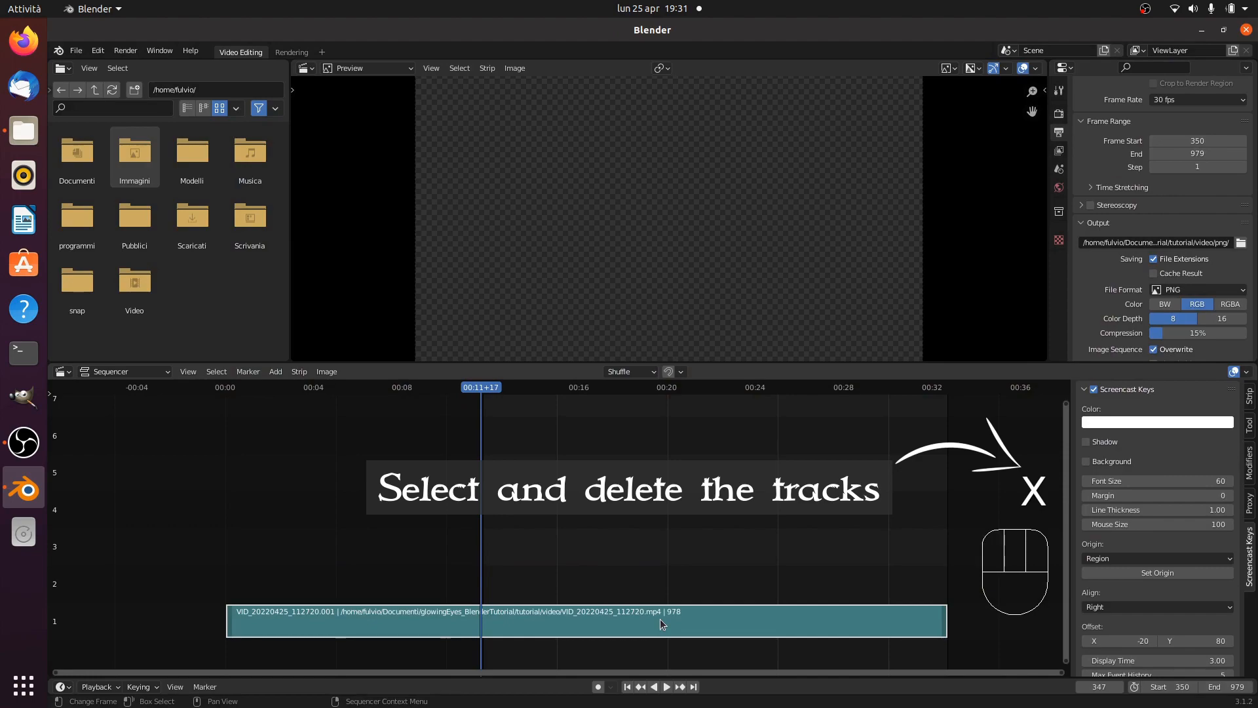
pyautogui.press('x')
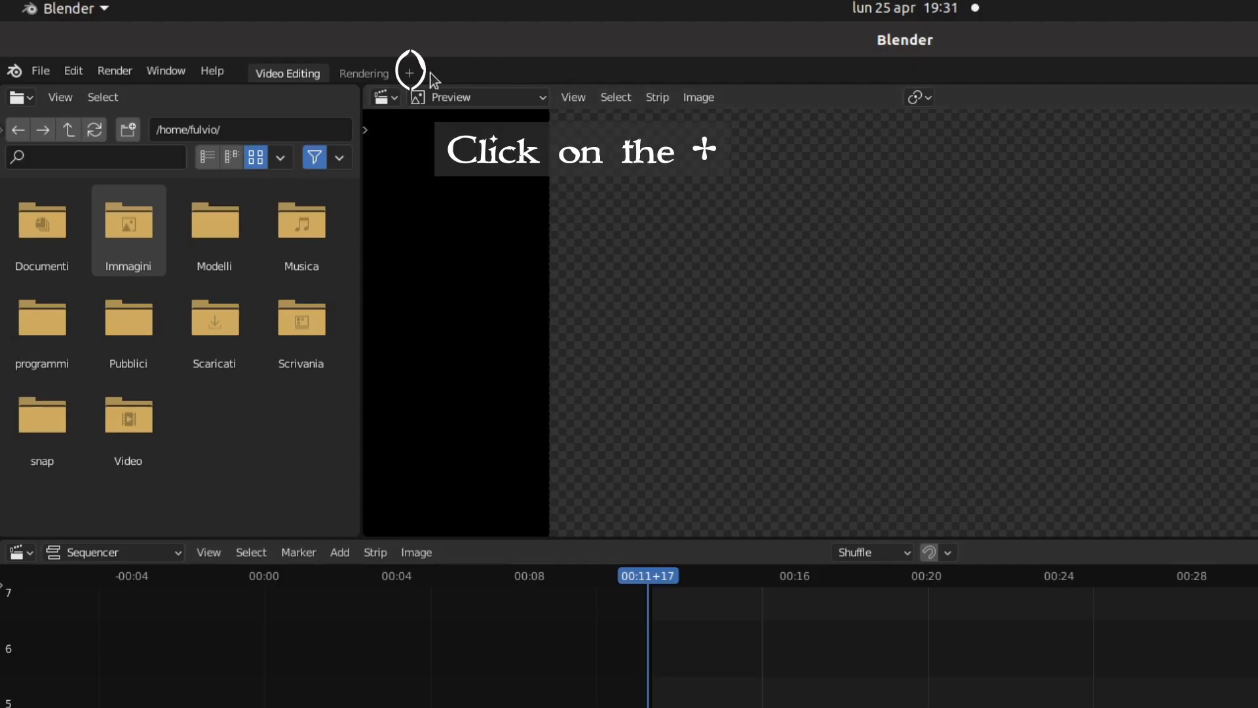
# Step: Add a VFX Motion Tracking workspace and hide the clip editor's sidebar
pyautogui.click(410, 73)
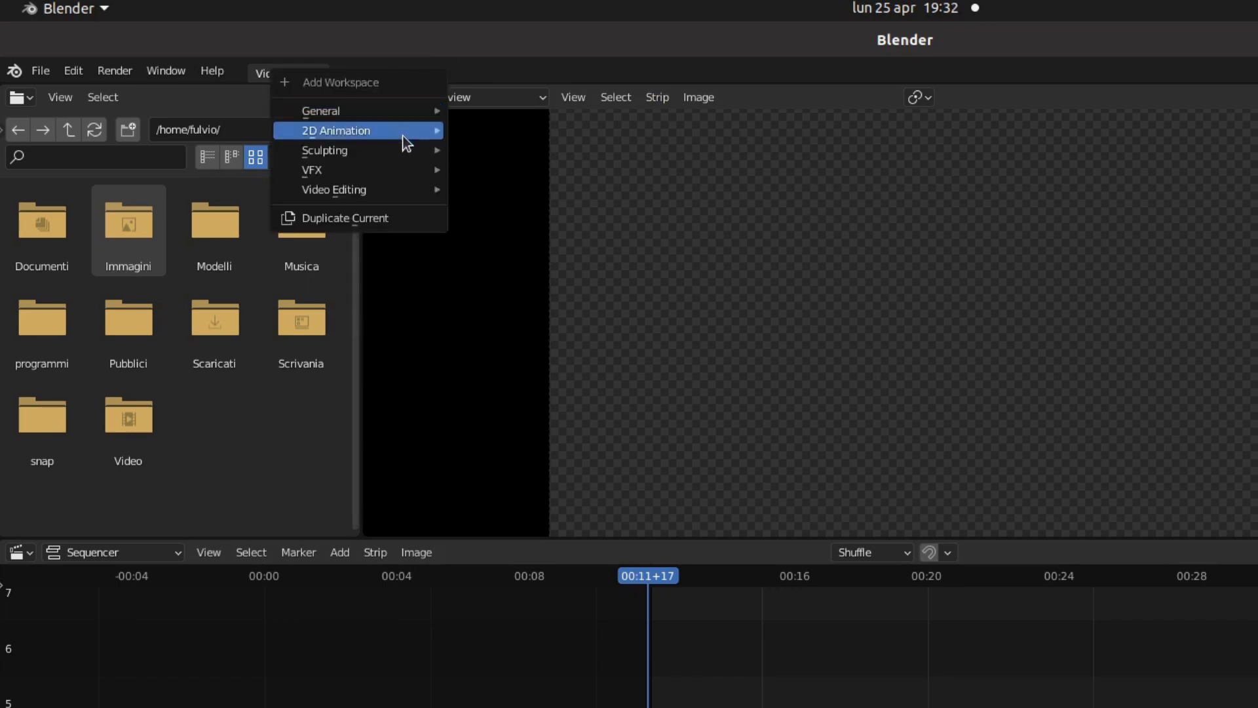
pyautogui.moveTo(404, 172)
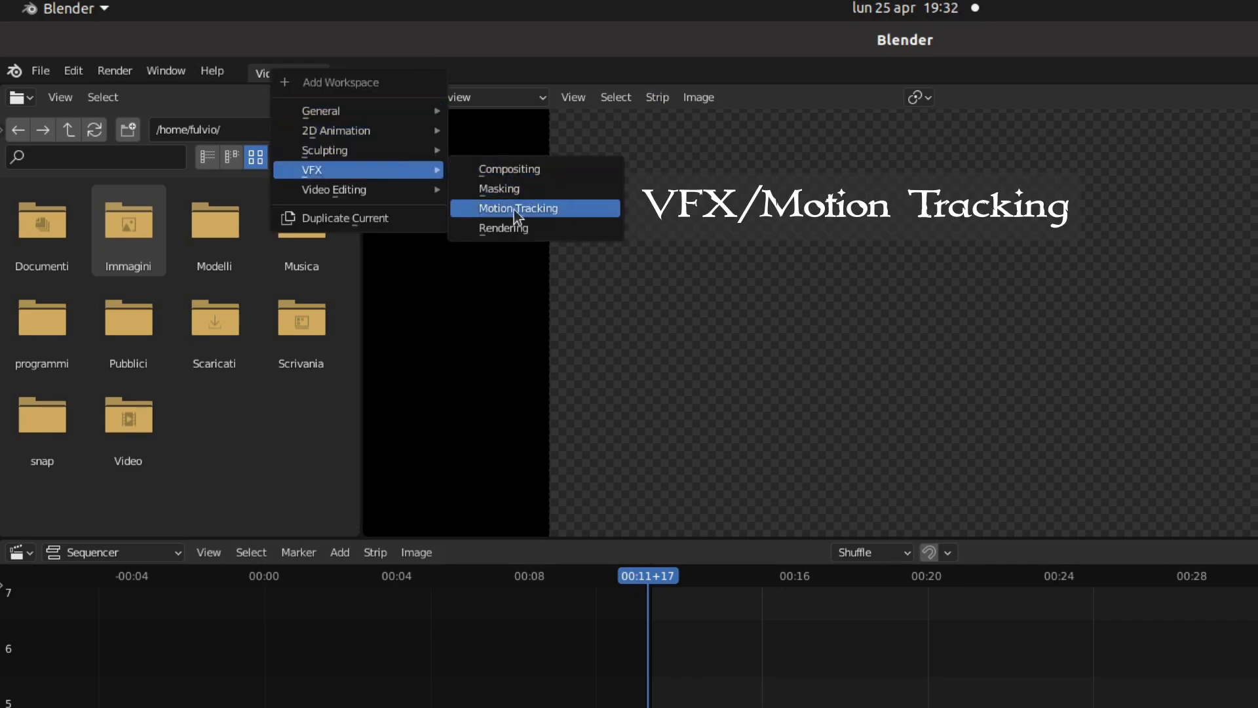
pyautogui.click(607, 208)
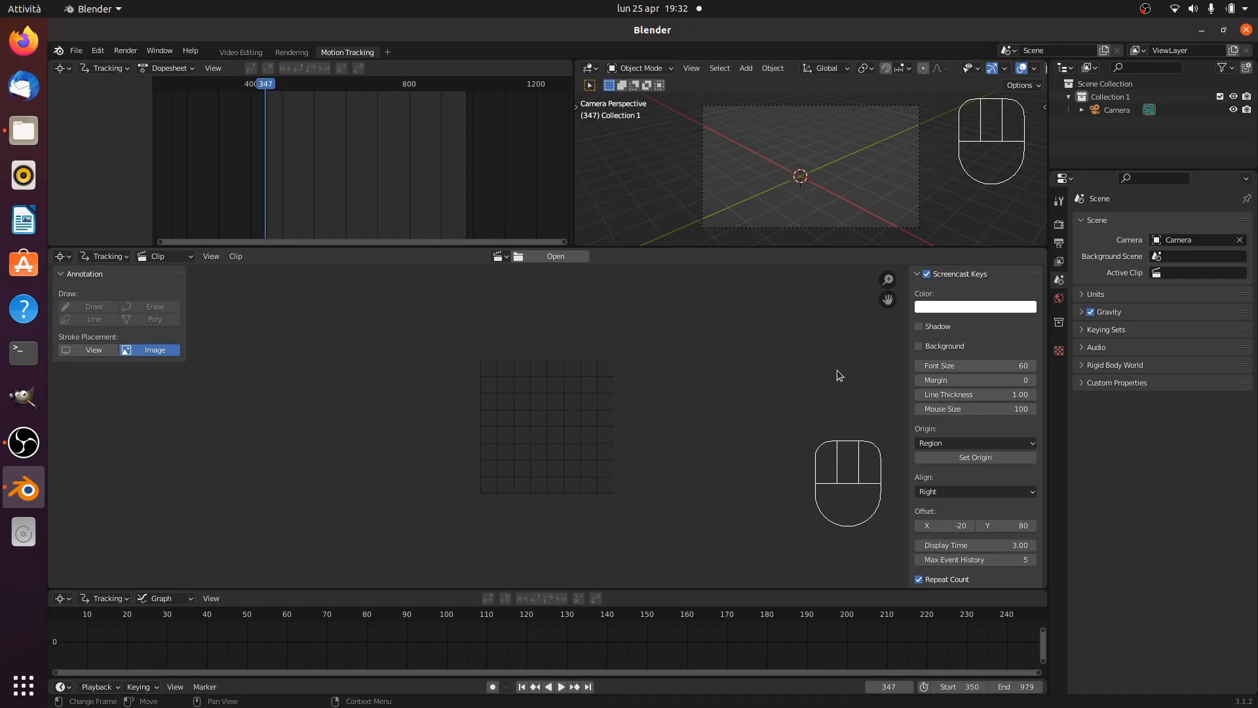
pyautogui.press('n')
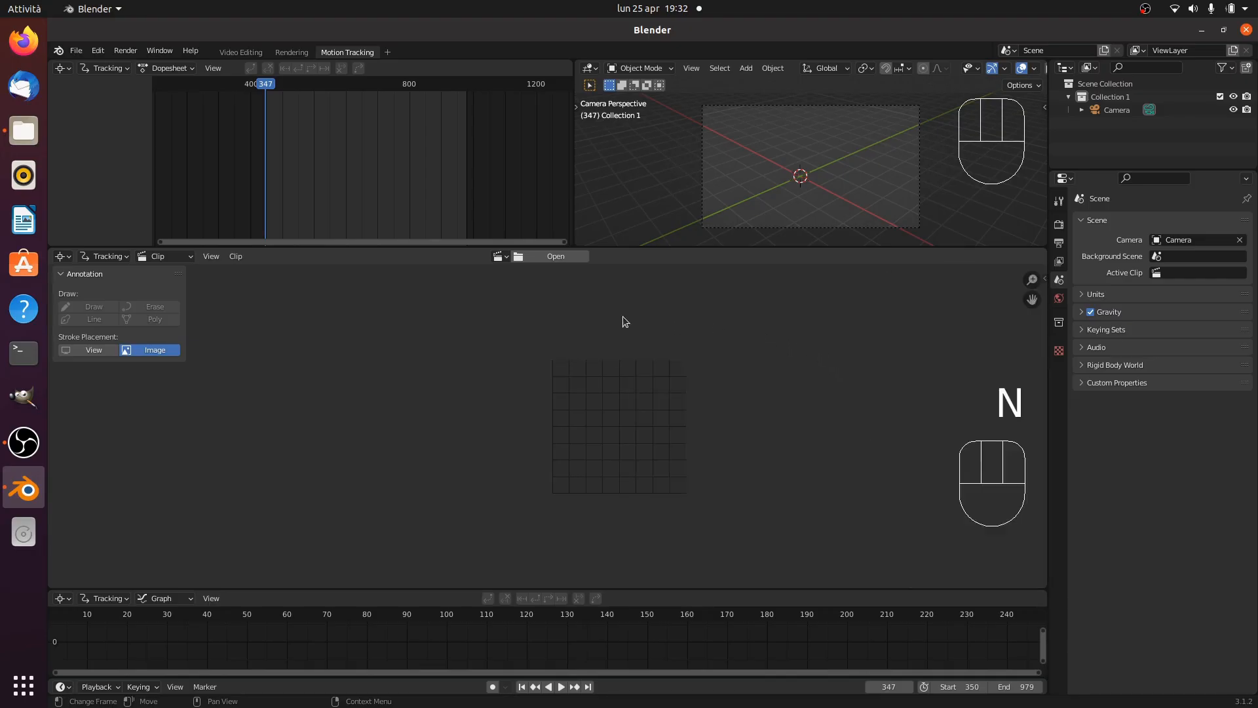
# Step: Load the rendered PNG sequence from the video folder's png subfolder as the tracking clip, starting with 0350.png
pyautogui.click(553, 256)
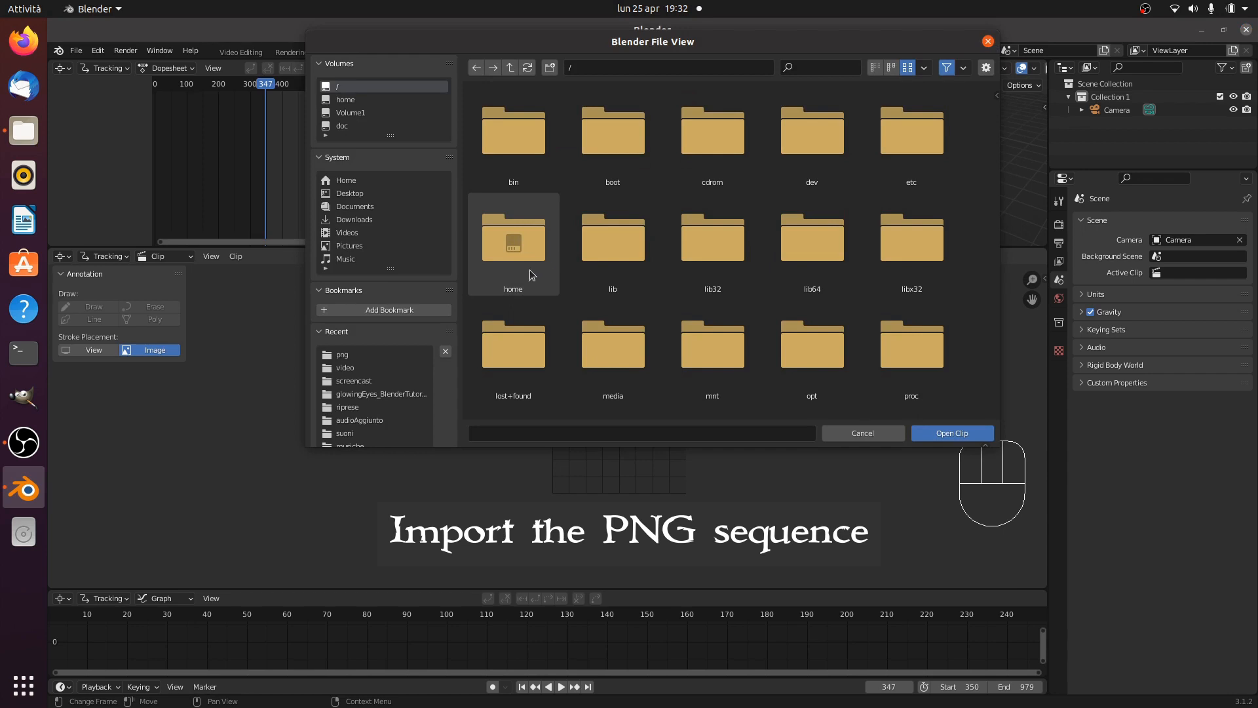
pyautogui.click(349, 365)
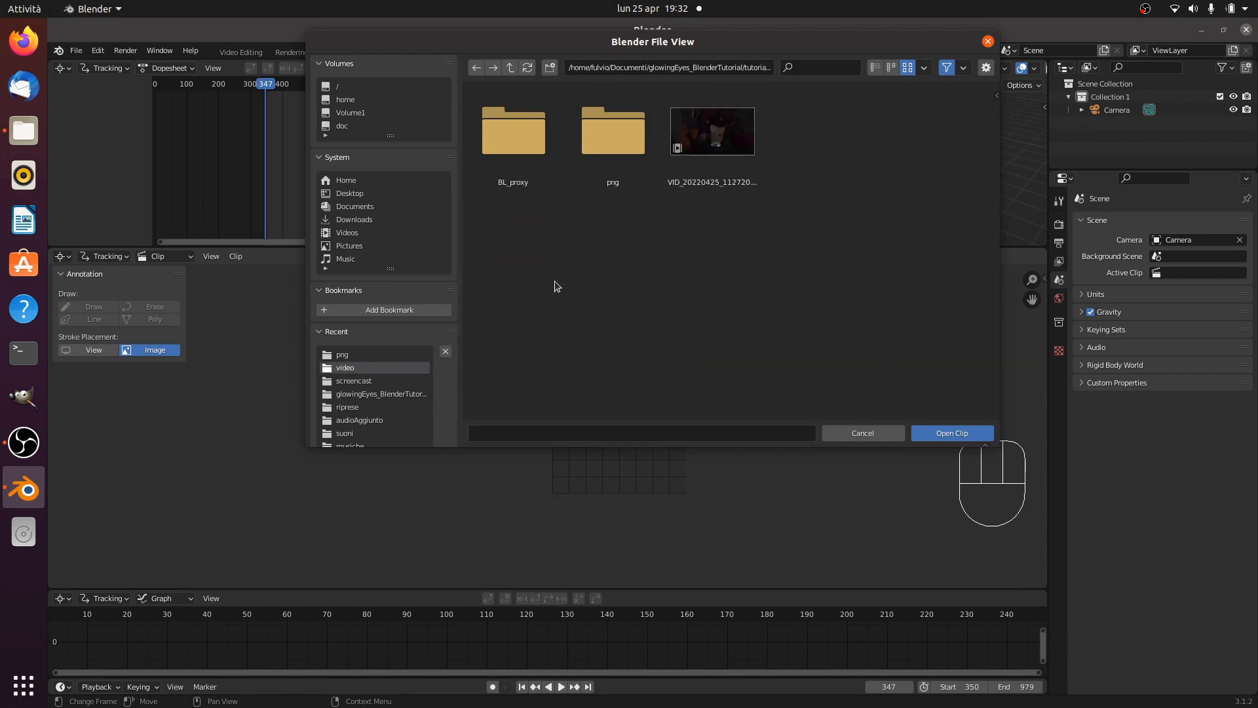
pyautogui.doubleClick(609, 129)
pyautogui.click(514, 162)
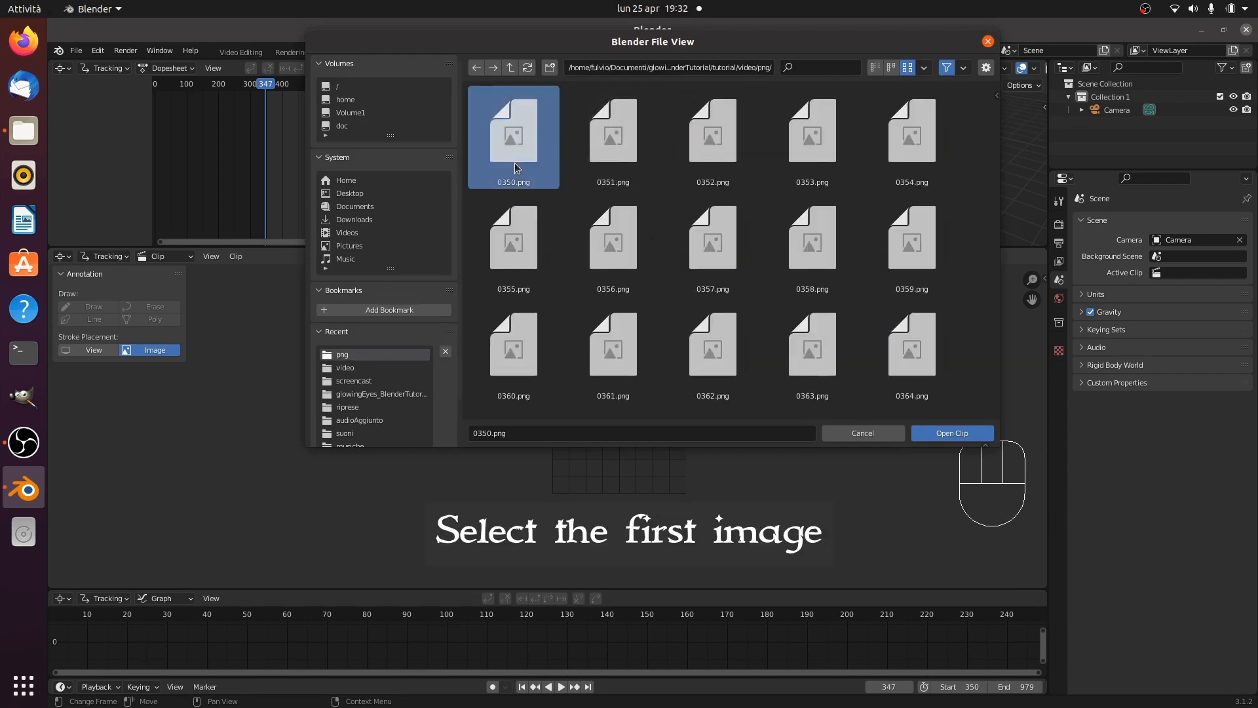
pyautogui.click(952, 434)
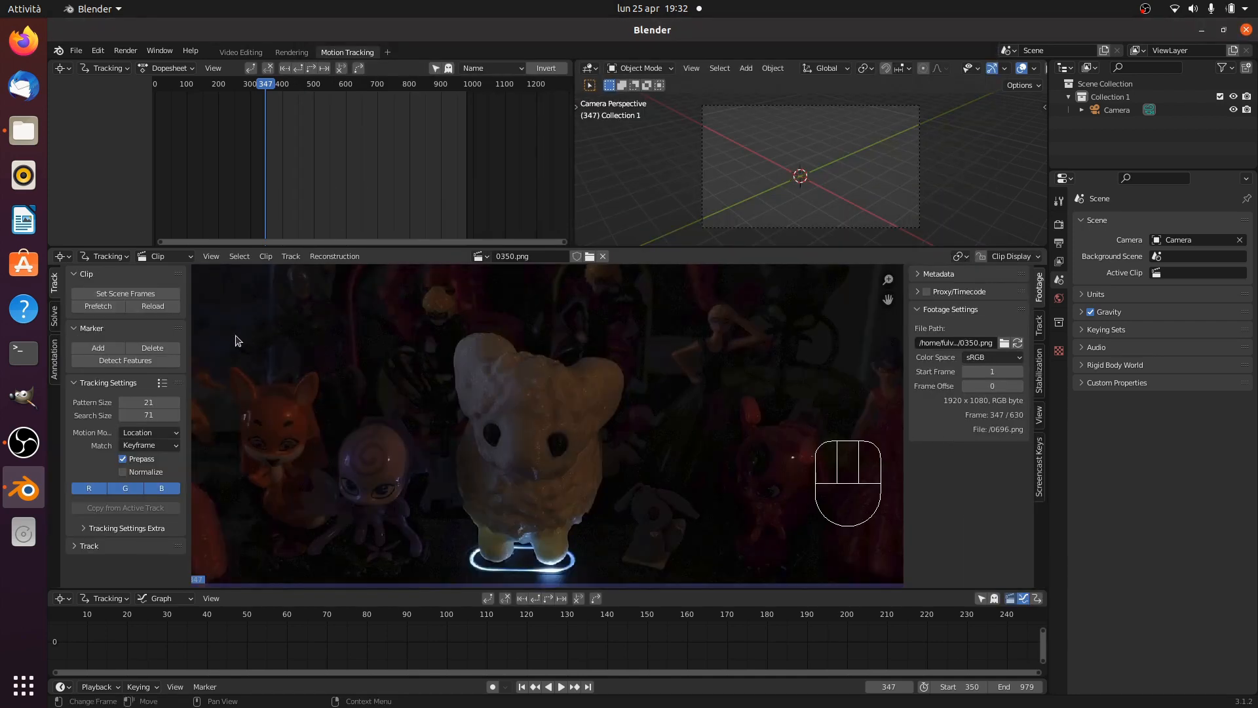
# Step: Match the scene's frame range to the clip, go to the first frame and scrub the footage to about frame 120
pyautogui.click(171, 296)
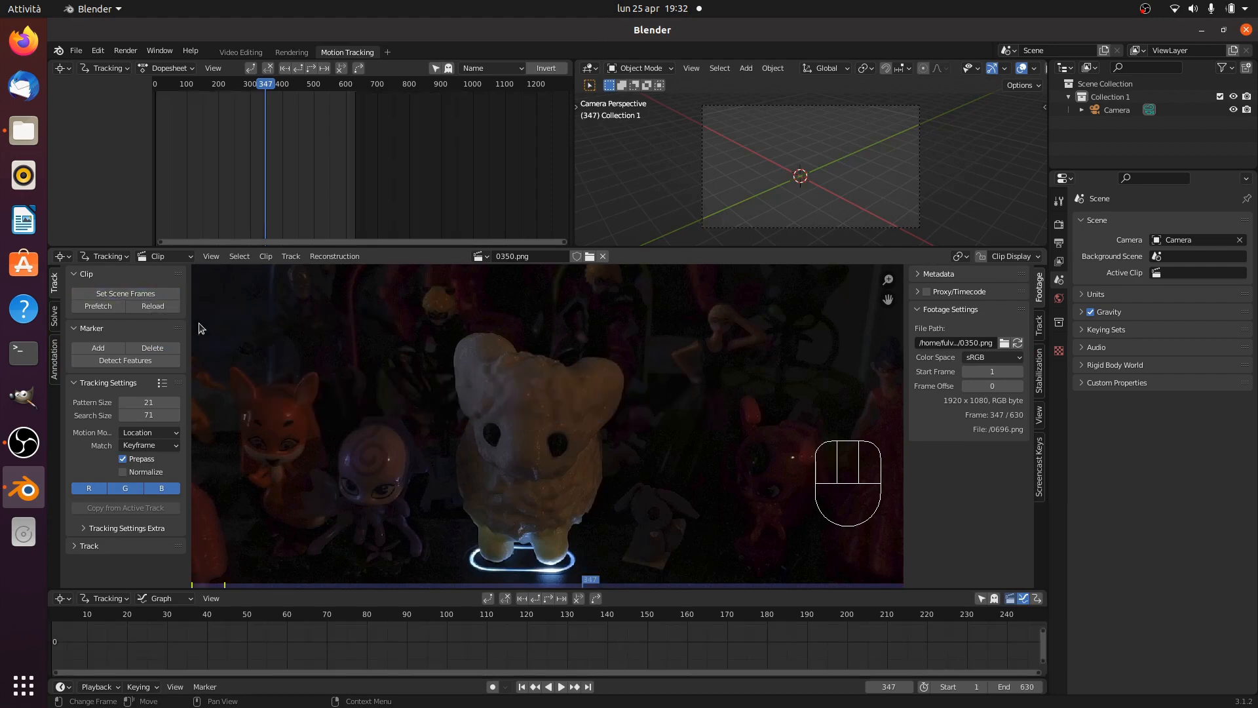
pyautogui.click(520, 686)
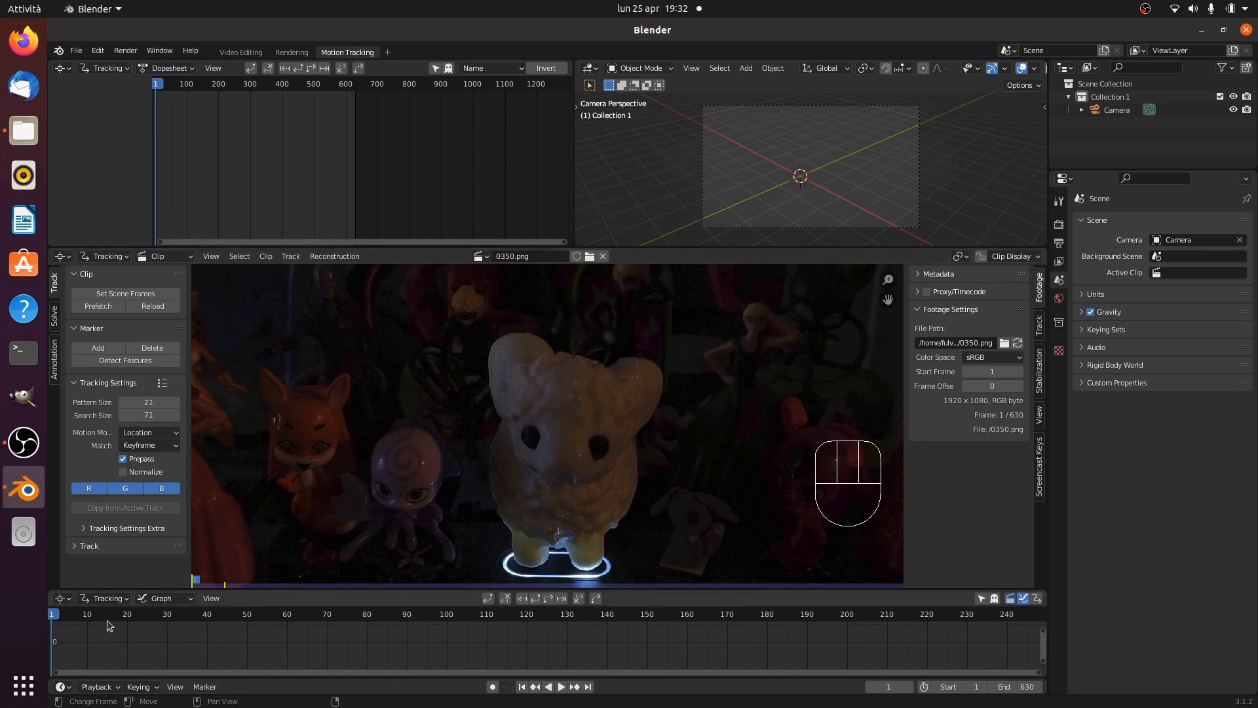
pyautogui.moveTo(57, 619); pyautogui.dragTo(526, 612)
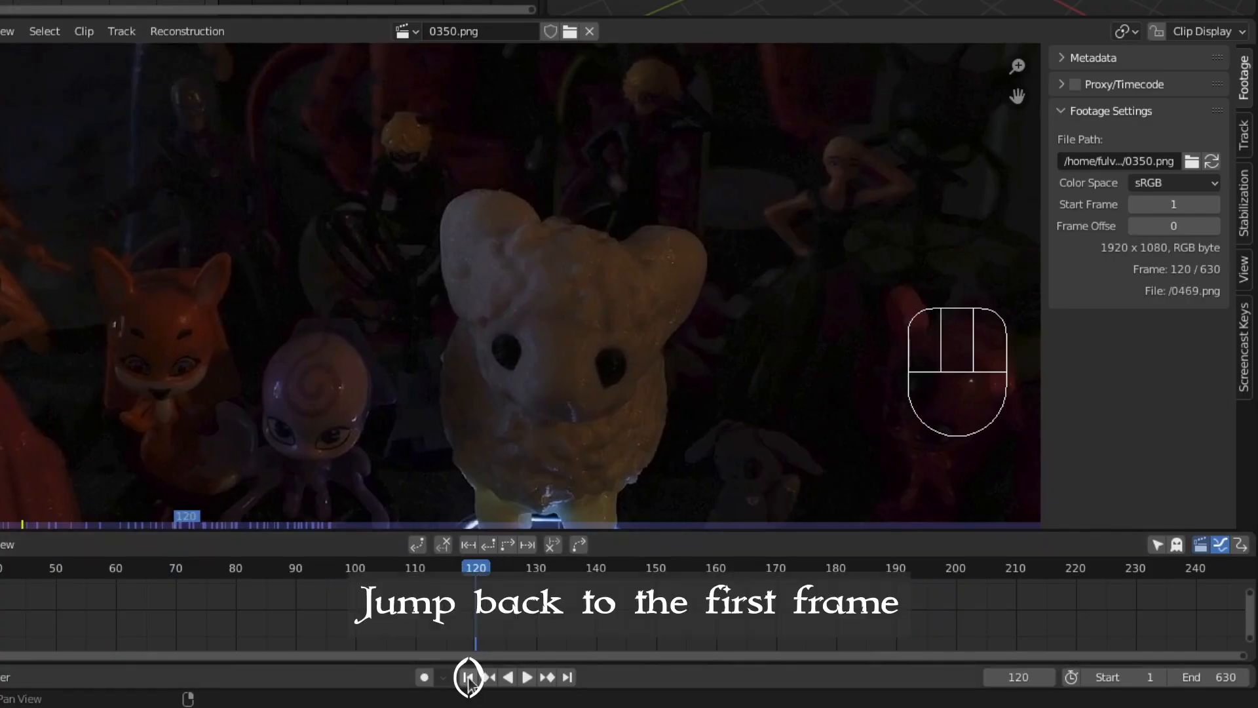
# Step: Return to the first frame and place a tracking marker at the lower tip of the toy's left-hand eye
pyautogui.click(468, 679)
pyautogui.scroll(5, 503, 388)
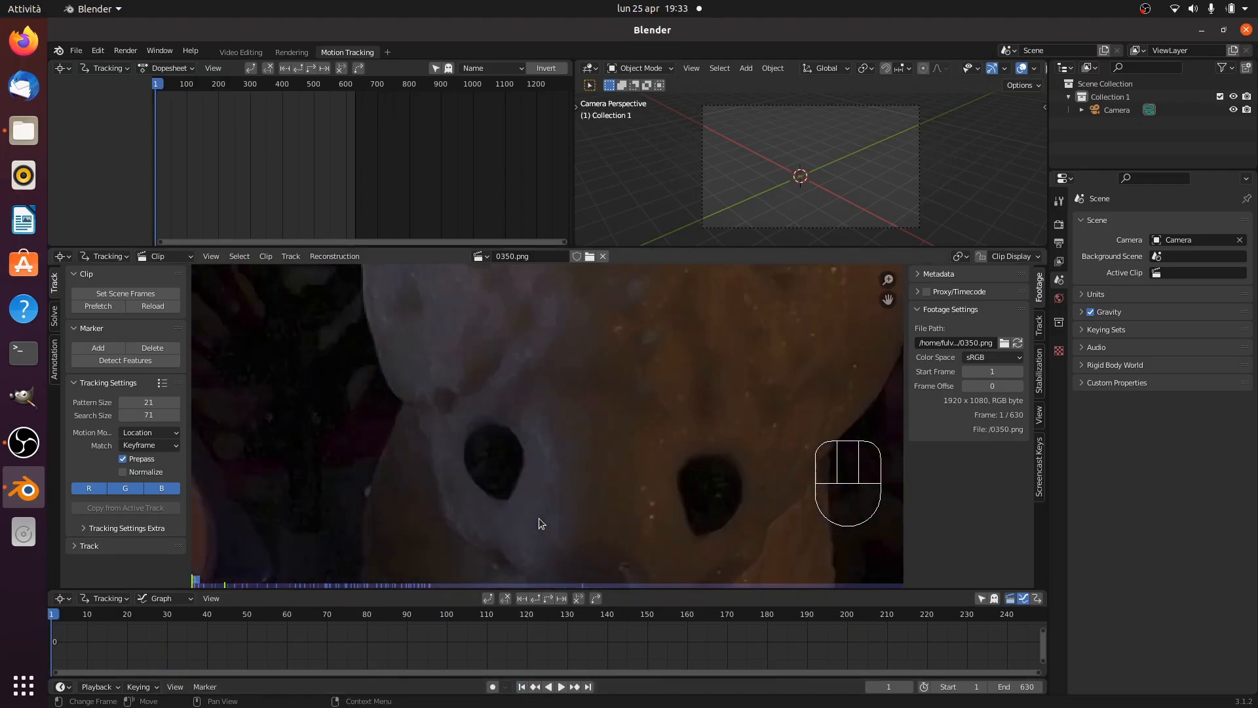
pyautogui.scroll(1, 539, 518)
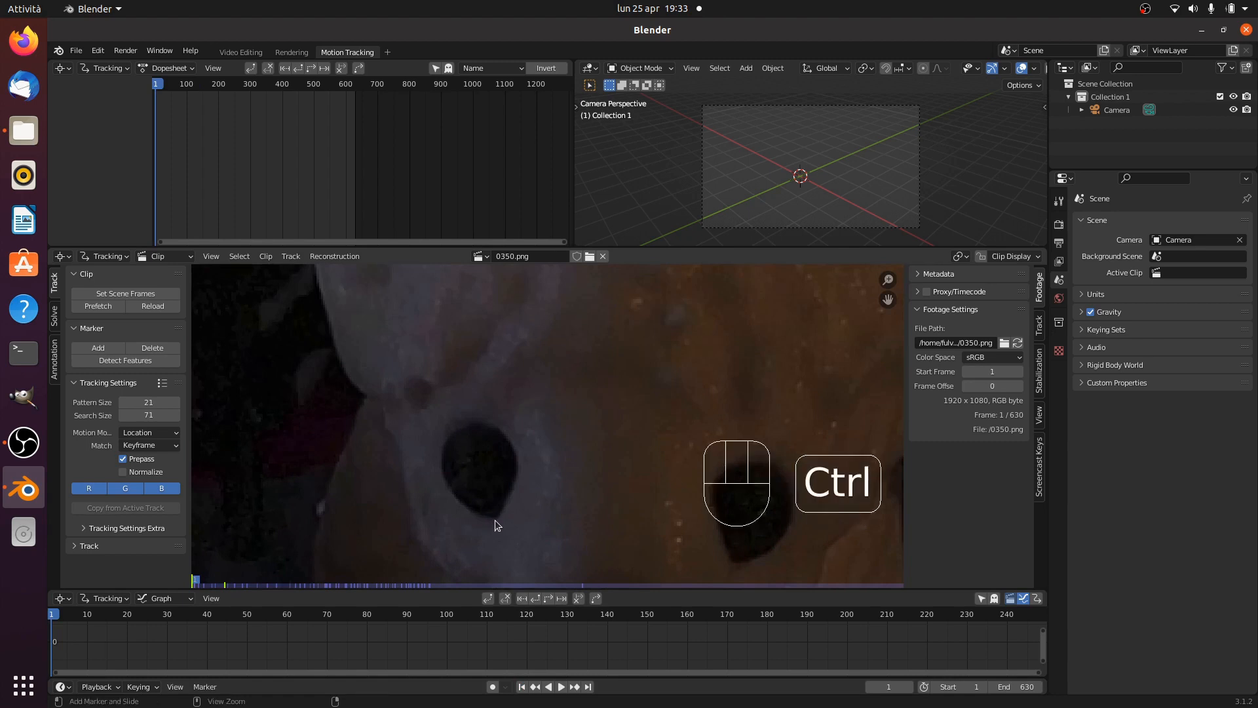
pyautogui.keyDown('ctrl'); pyautogui.click(495, 521); pyautogui.keyUp('ctrl')
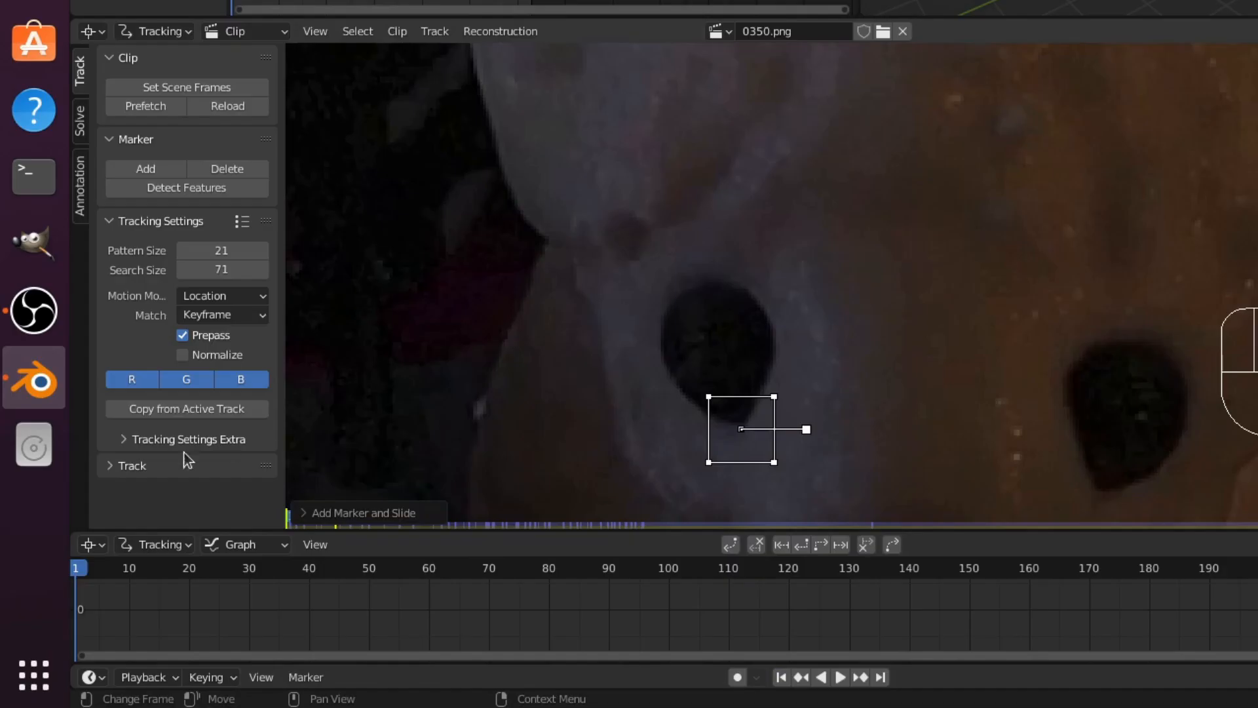
# Step: Track the left-hand eye's marker forward through the entire clip
pyautogui.click(111, 467)
pyautogui.scroll(-3, 140, 466)
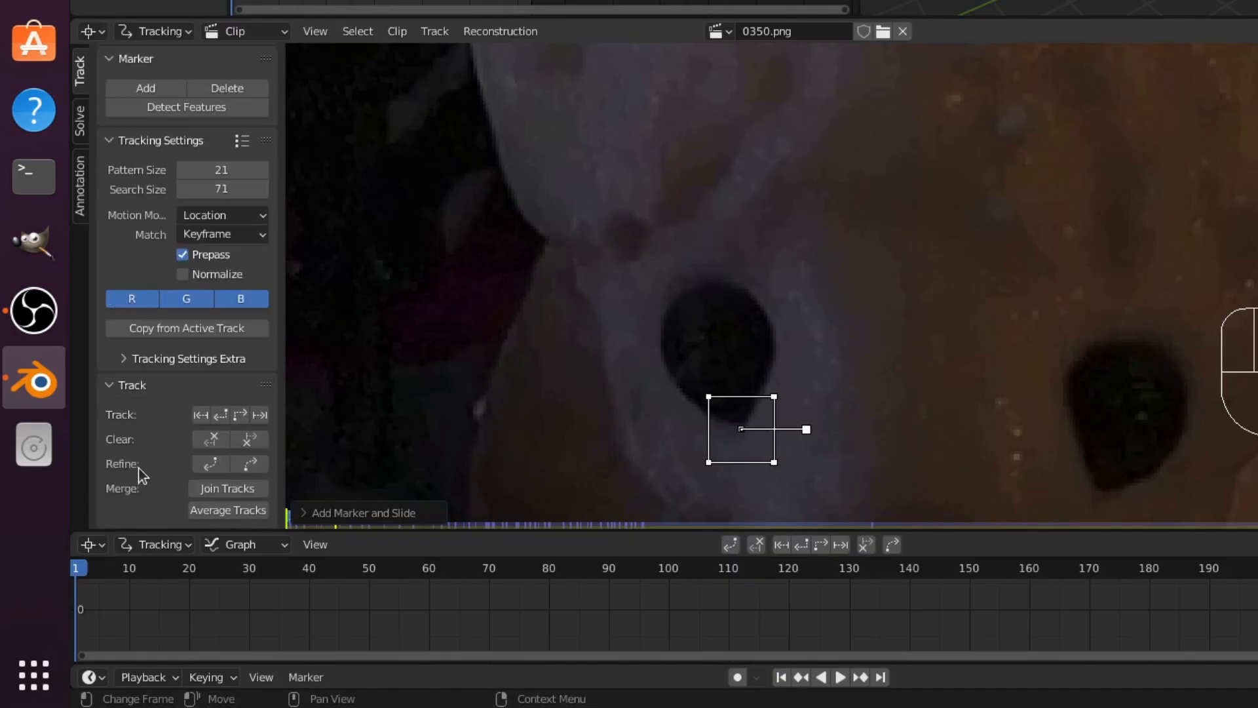
pyautogui.click(243, 415)
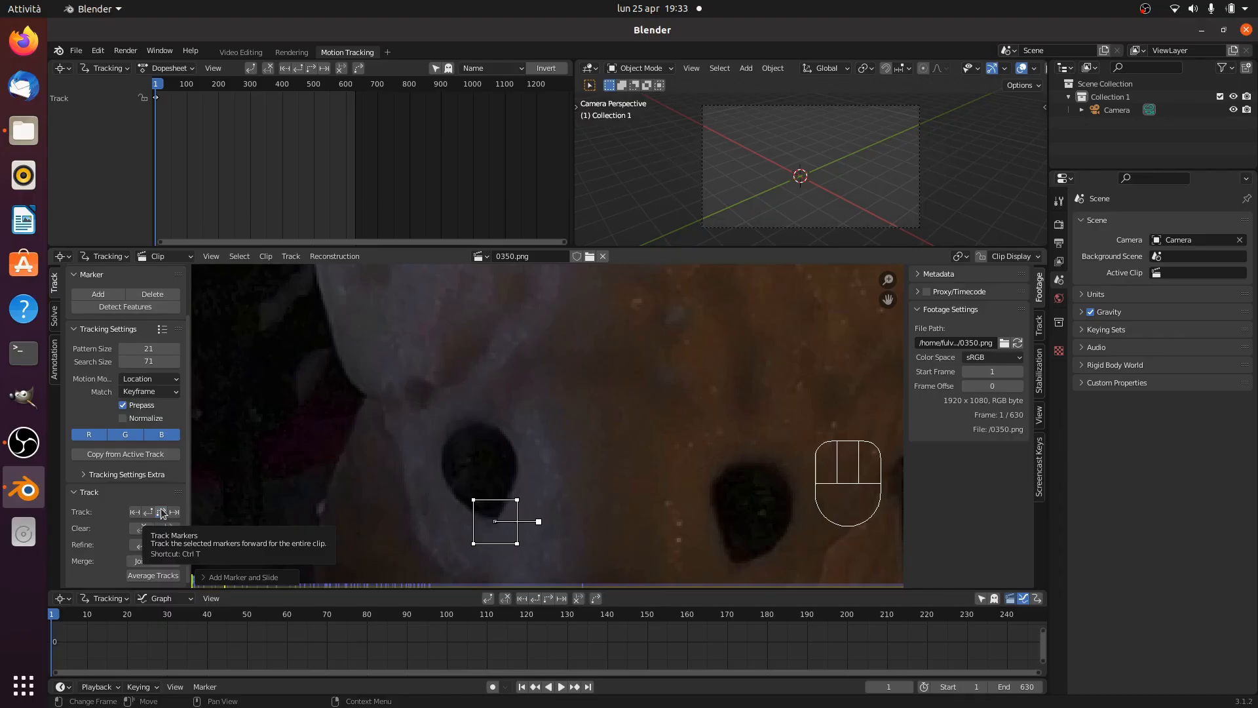
pyautogui.click(241, 413)
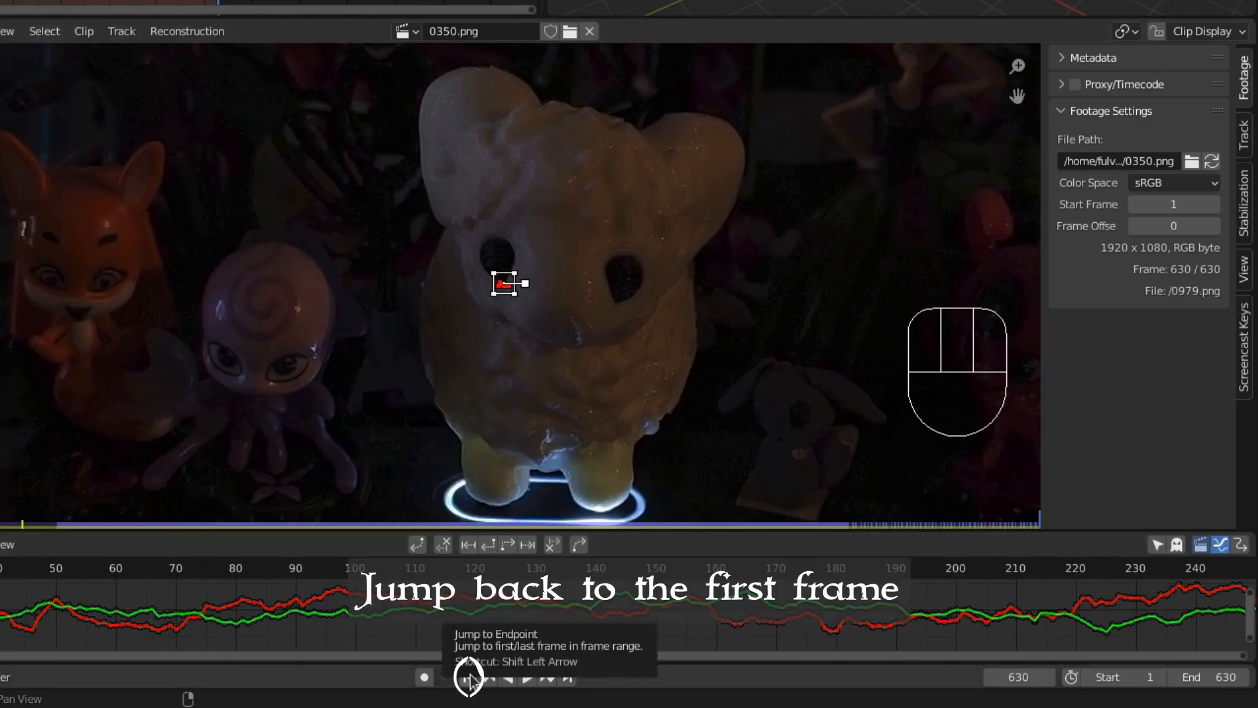
# Step: From the first frame, add a second marker at the lower tip of the right-hand eye and track it forward through the clip
pyautogui.click(469, 679)
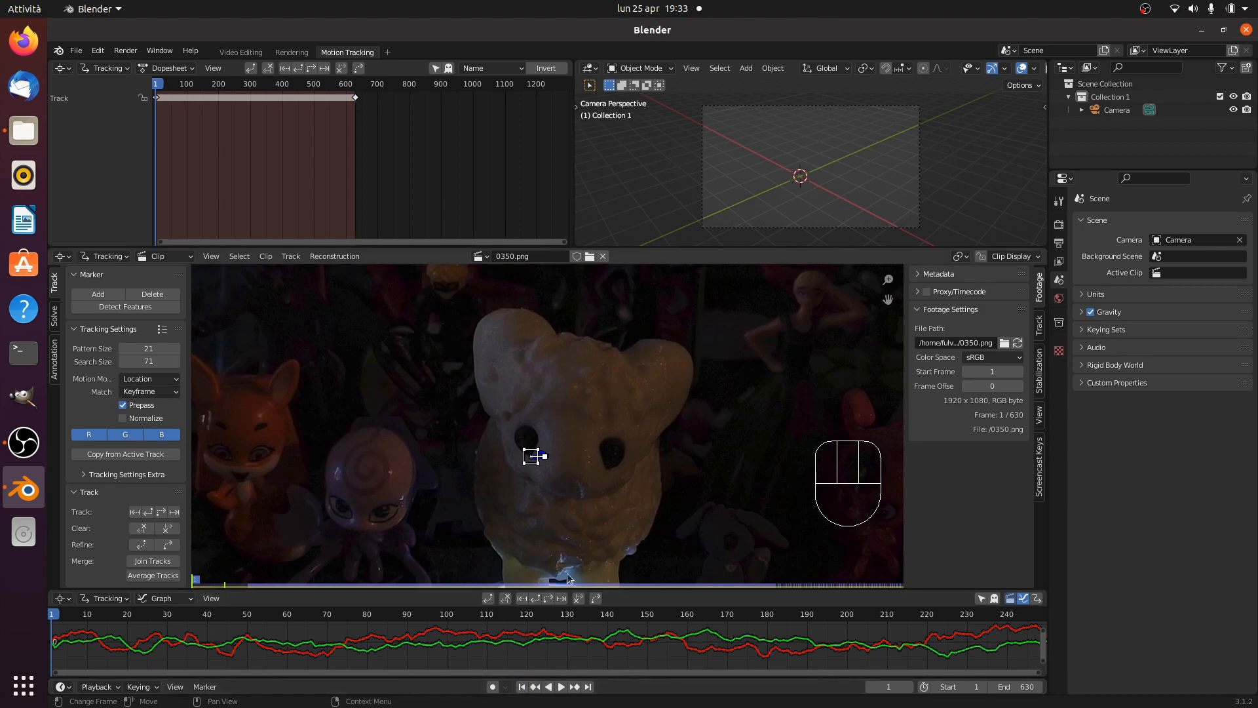
pyautogui.scroll(4, 611, 432)
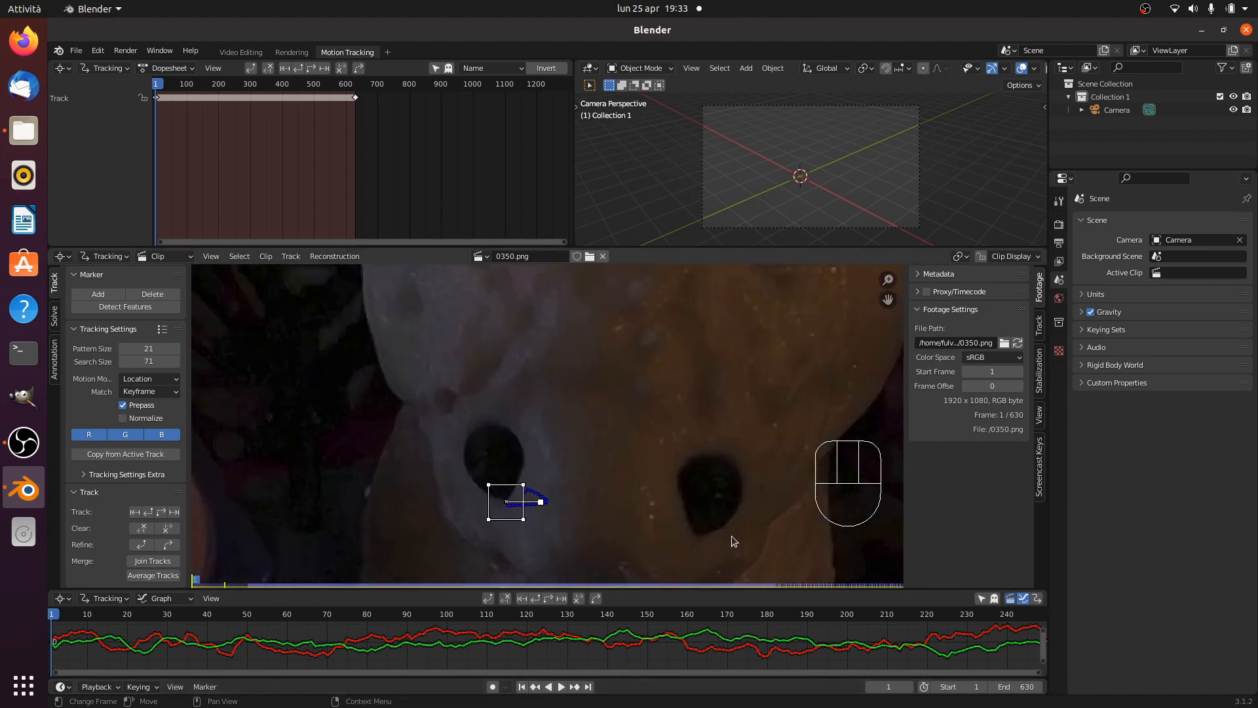
pyautogui.press('ctrl')
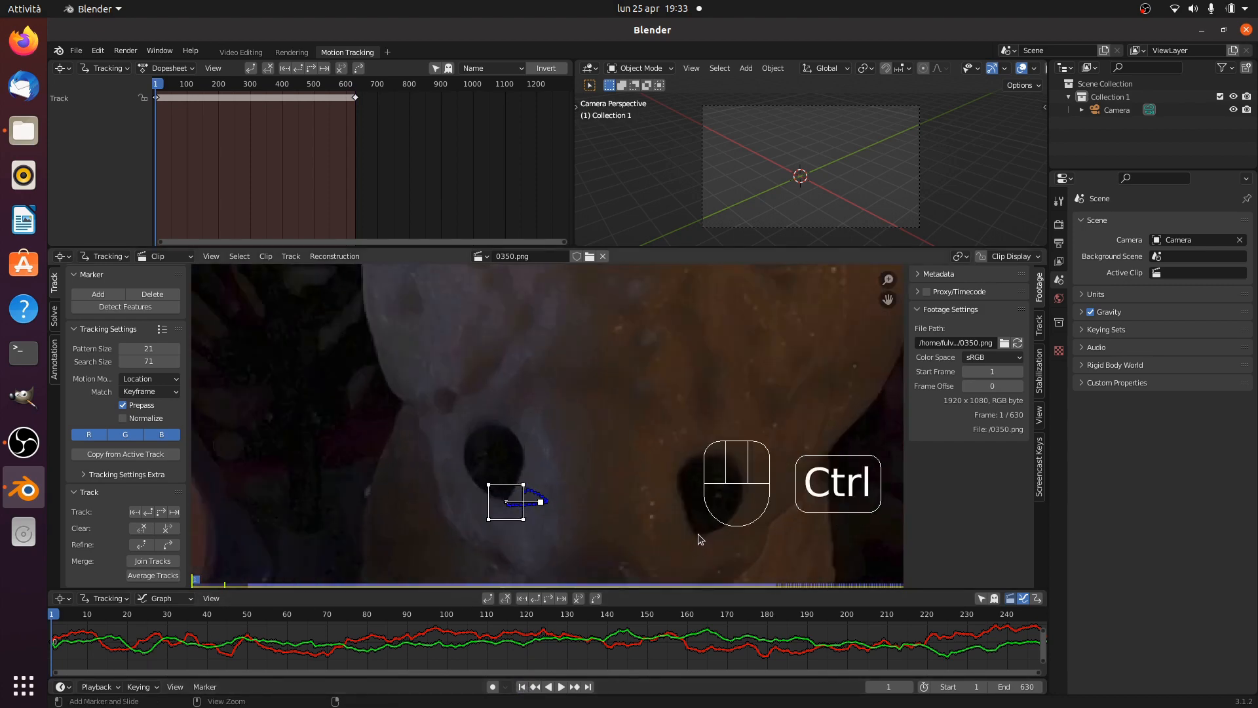
pyautogui.keyDown('ctrl'); pyautogui.click(697, 536); pyautogui.keyUp('ctrl')
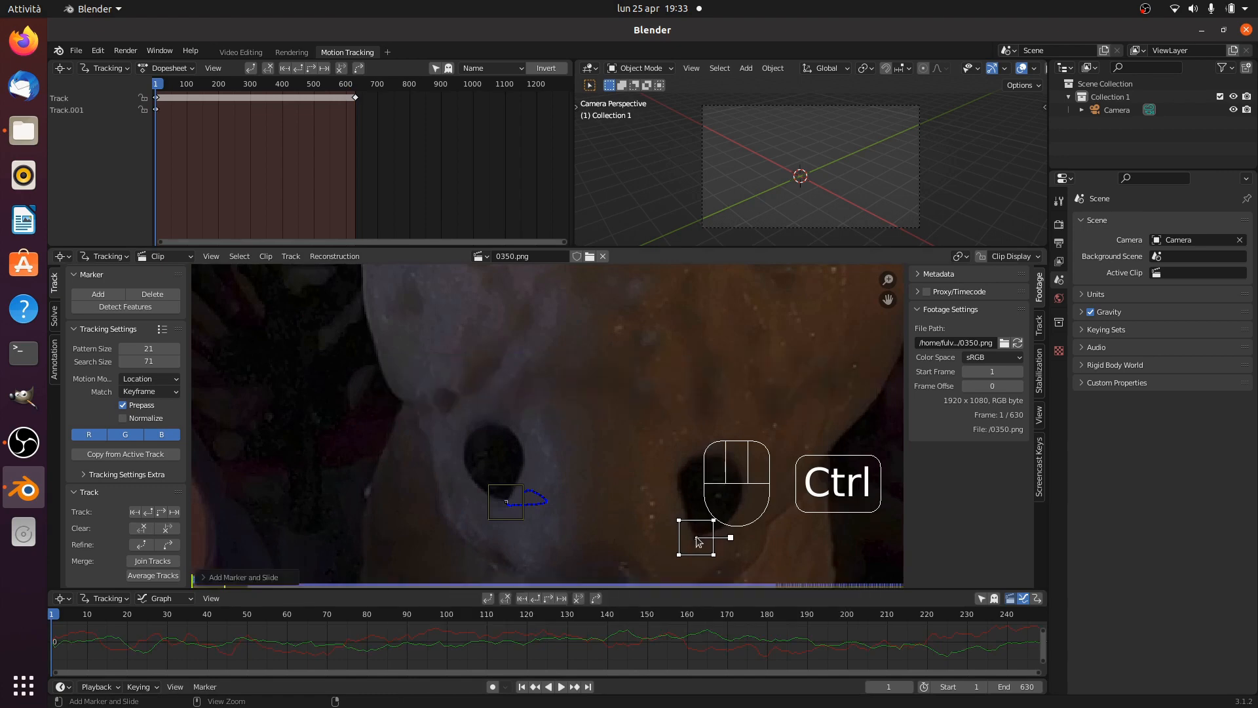
pyautogui.click(161, 513)
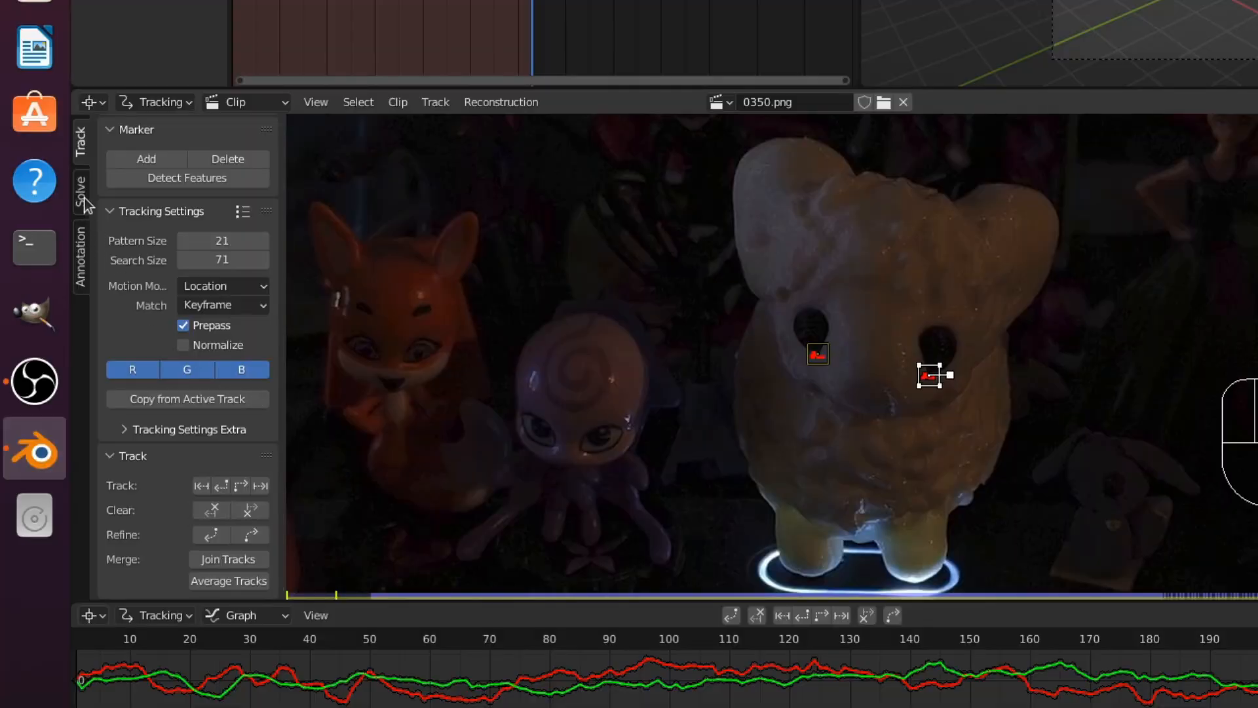
# Step: Set the tracked clip as the background of the 3D camera view
pyautogui.click(56, 319)
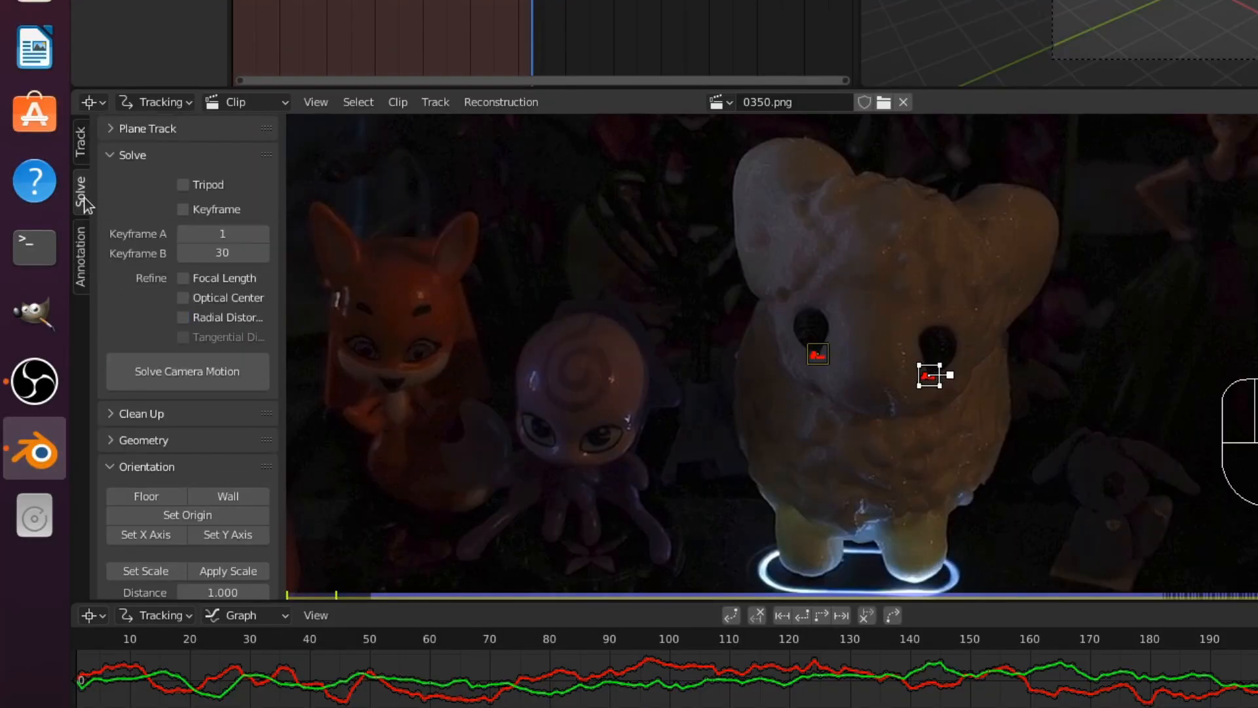
pyautogui.scroll(-3, 206, 418)
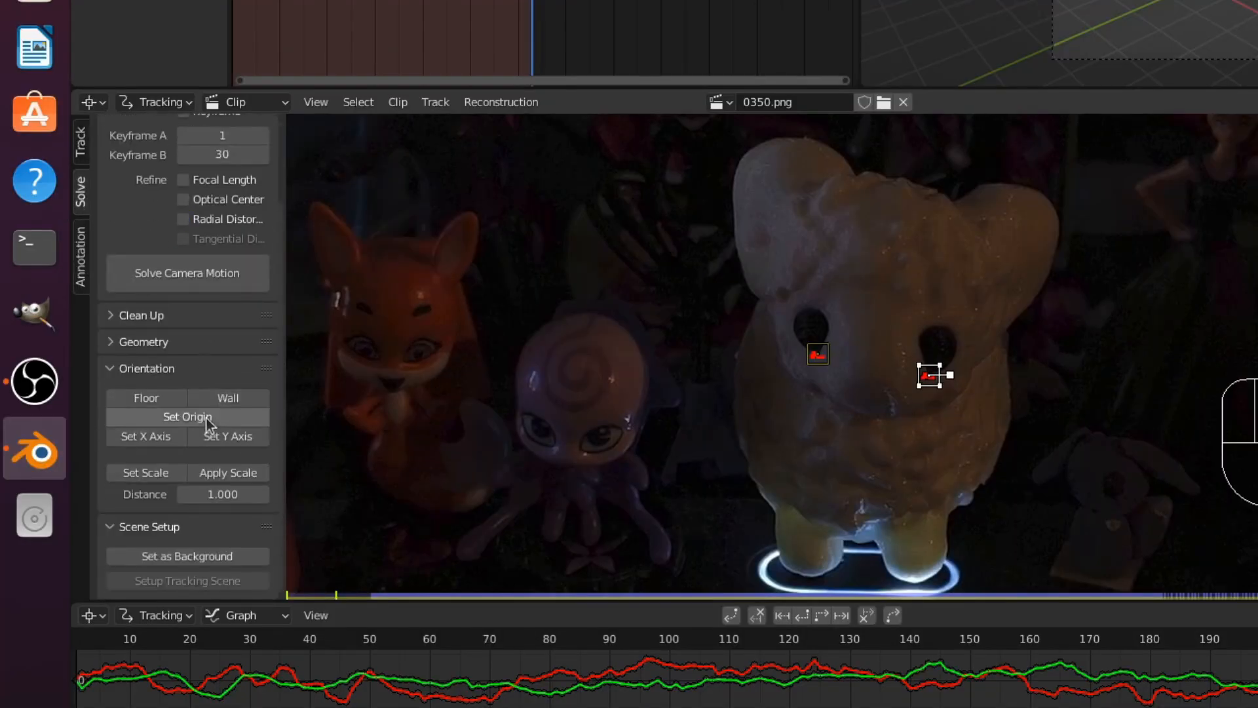
pyautogui.click(252, 557)
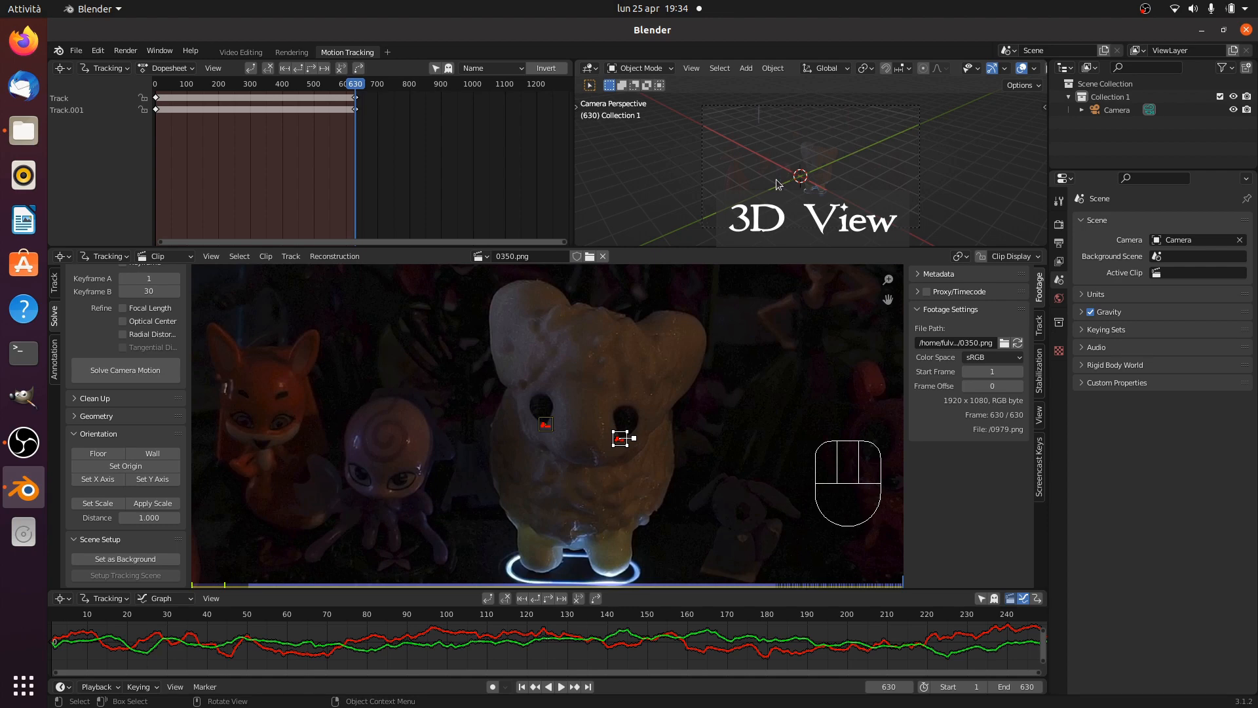
# Step: Link an empty to the left-hand eye's track
pyautogui.click(549, 422)
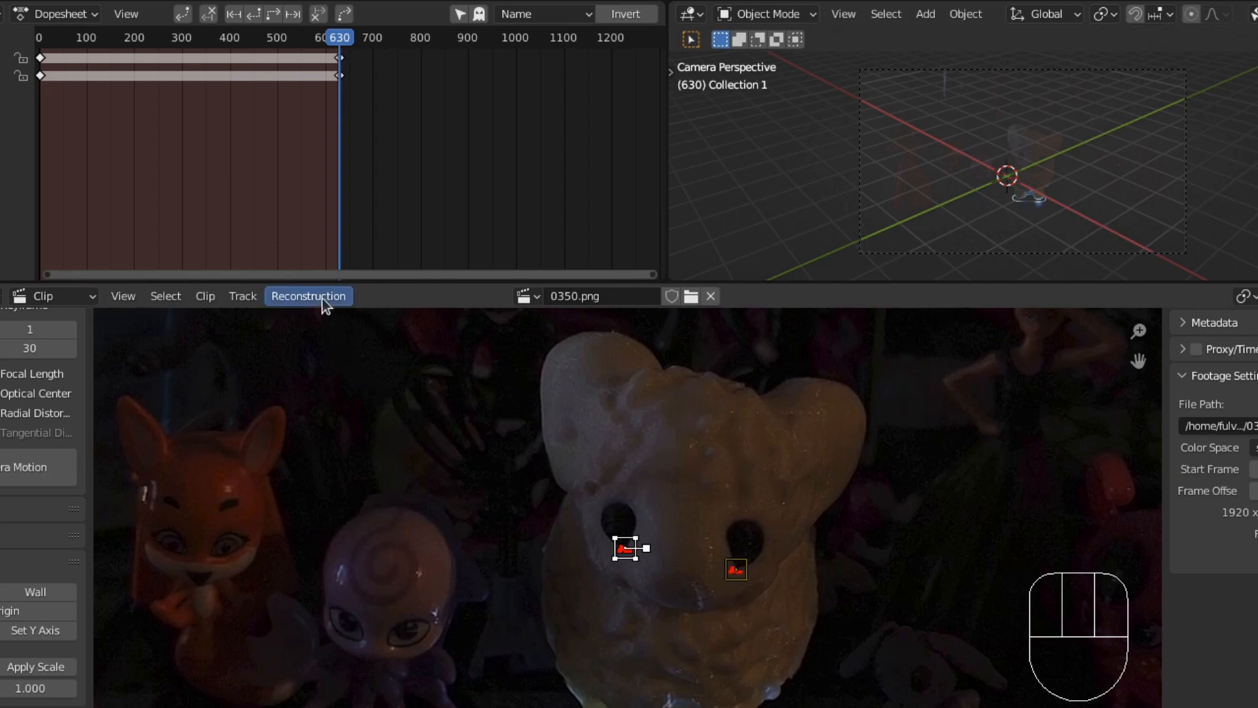
pyautogui.click(343, 256)
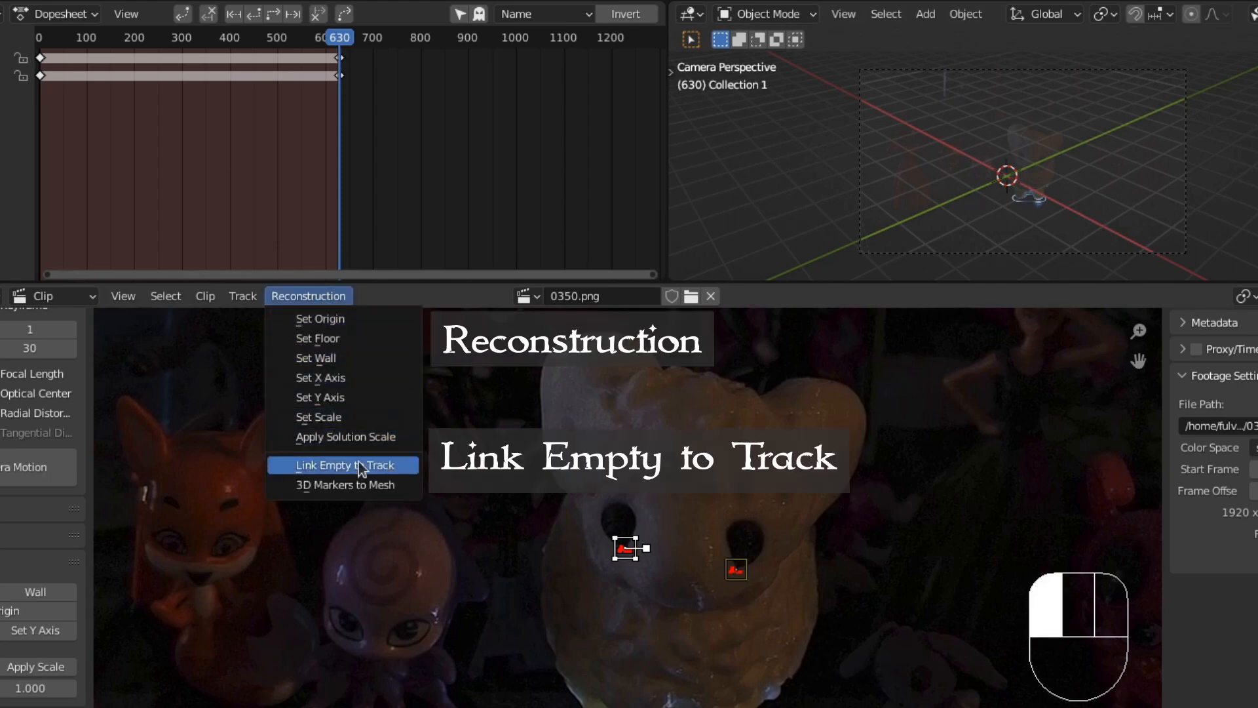
pyautogui.click(407, 466)
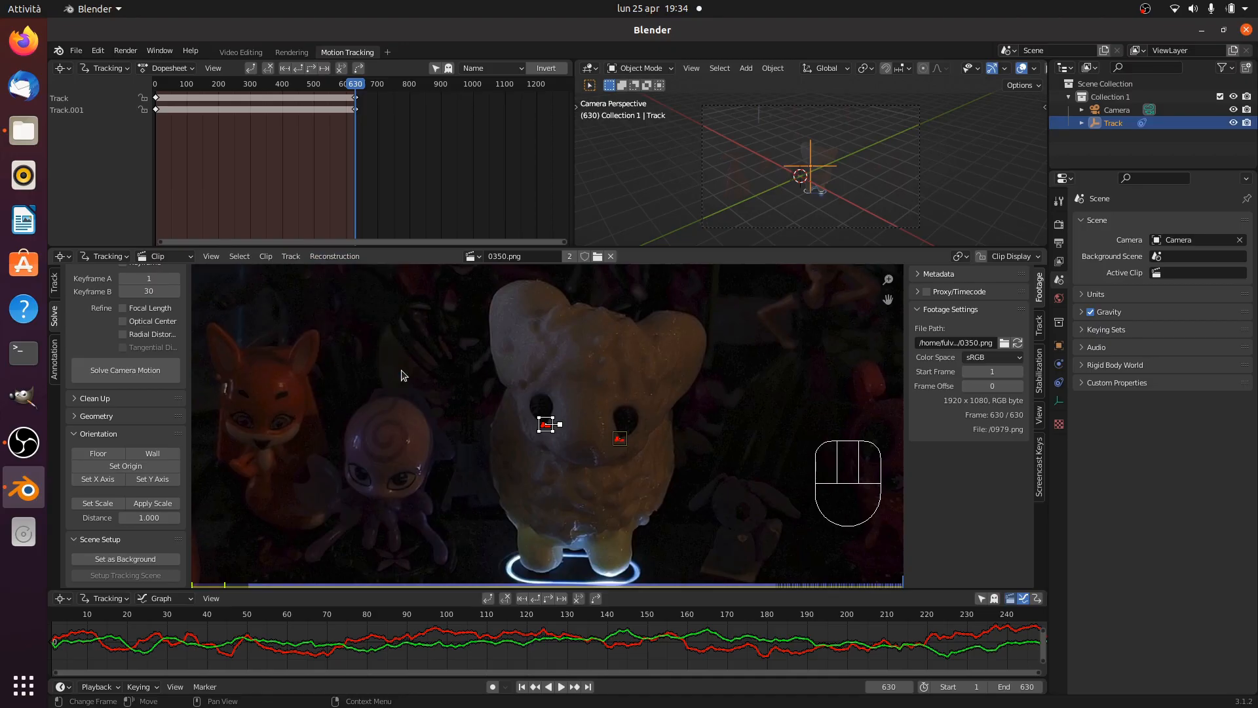
# Step: Link another empty to the right-hand eye's track
pyautogui.click(627, 443)
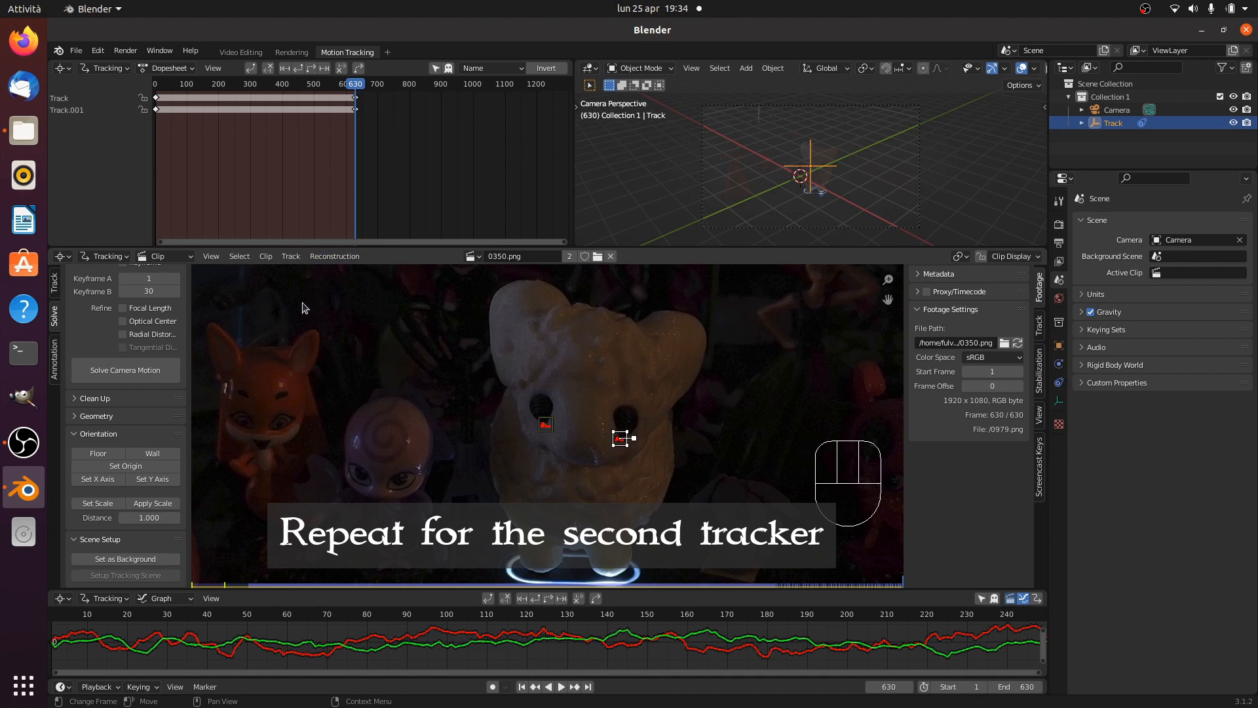
pyautogui.click(334, 256)
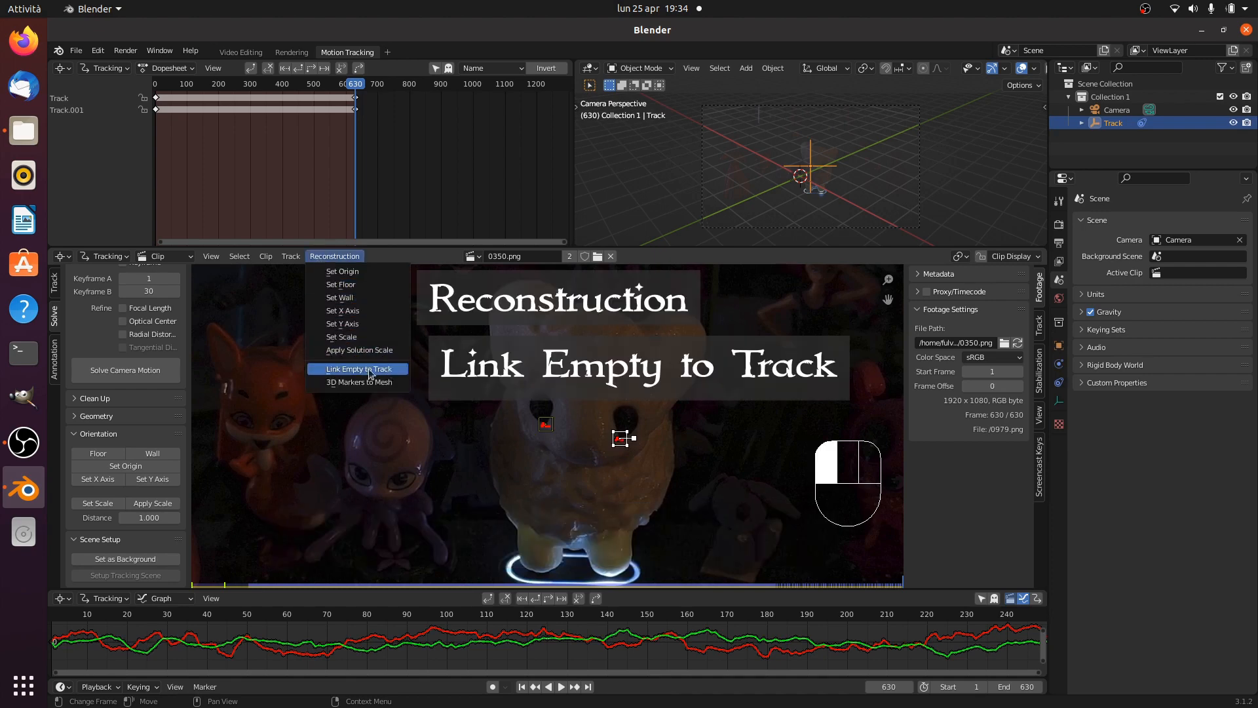
pyautogui.click(402, 371)
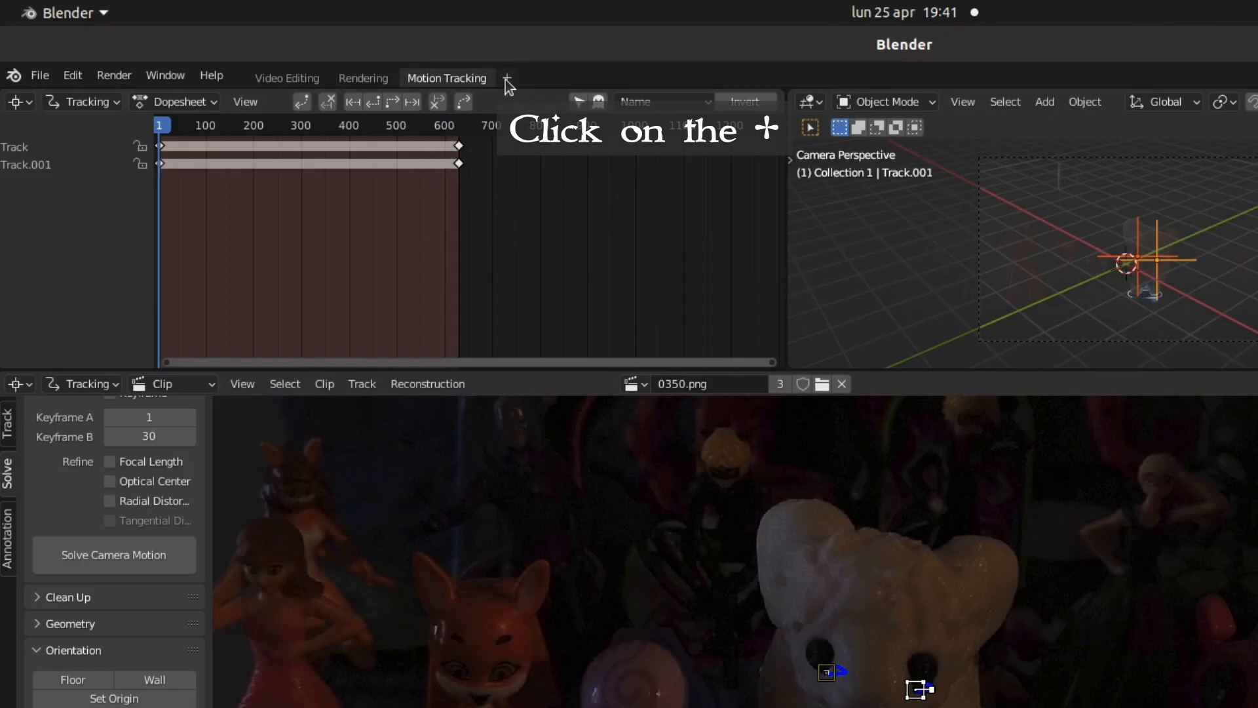
# Step: Add a General Layout workspace and show its 3D viewport from the camera's viewpoint
pyautogui.click(507, 78)
pyautogui.moveTo(496, 113)
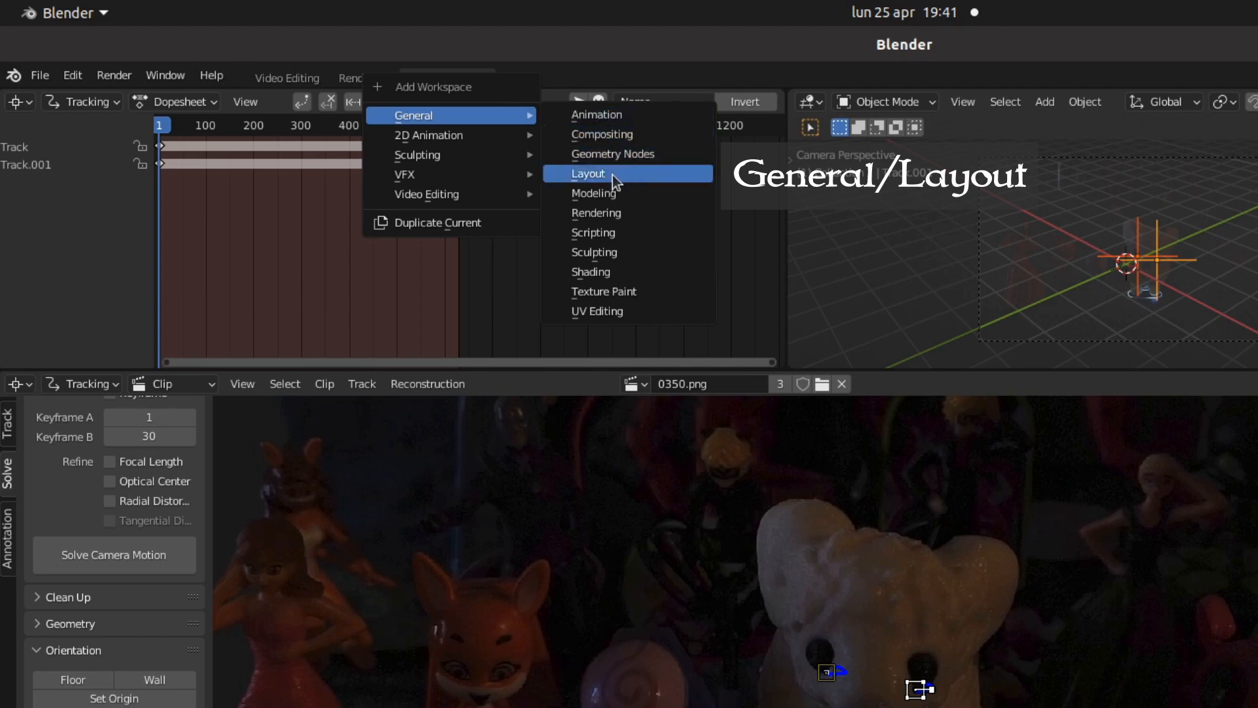
pyautogui.click(685, 174)
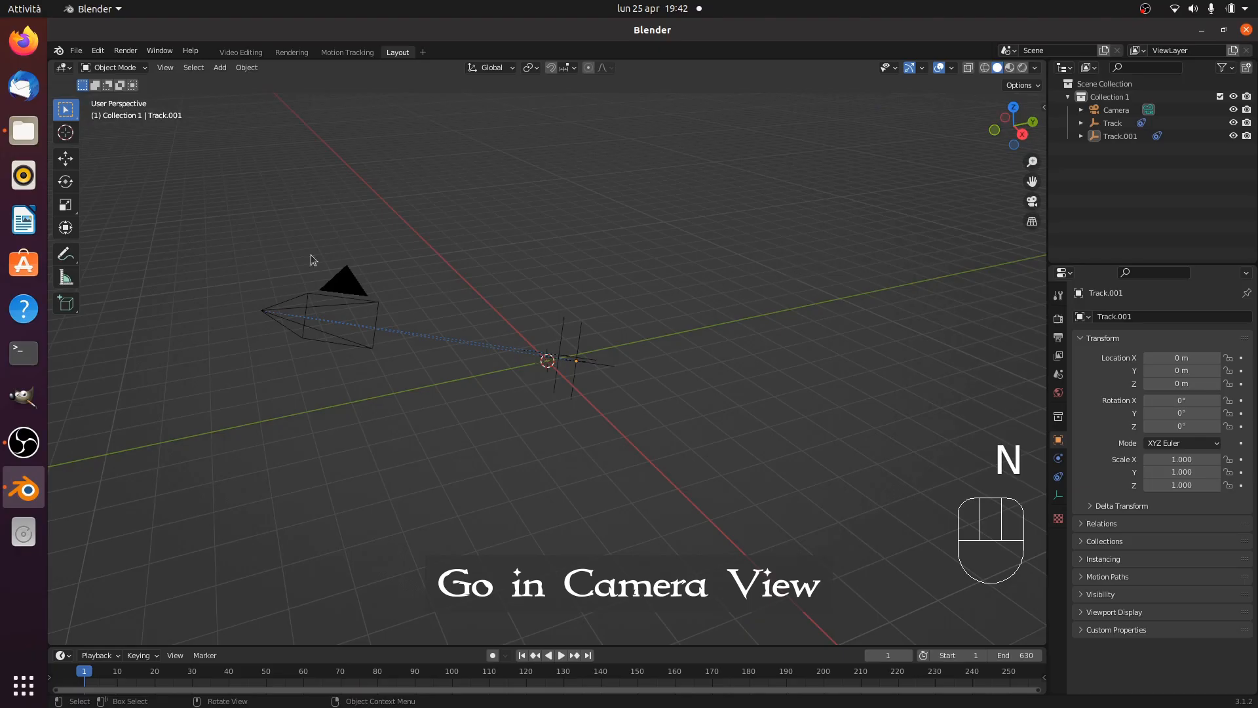
pyautogui.click(165, 68)
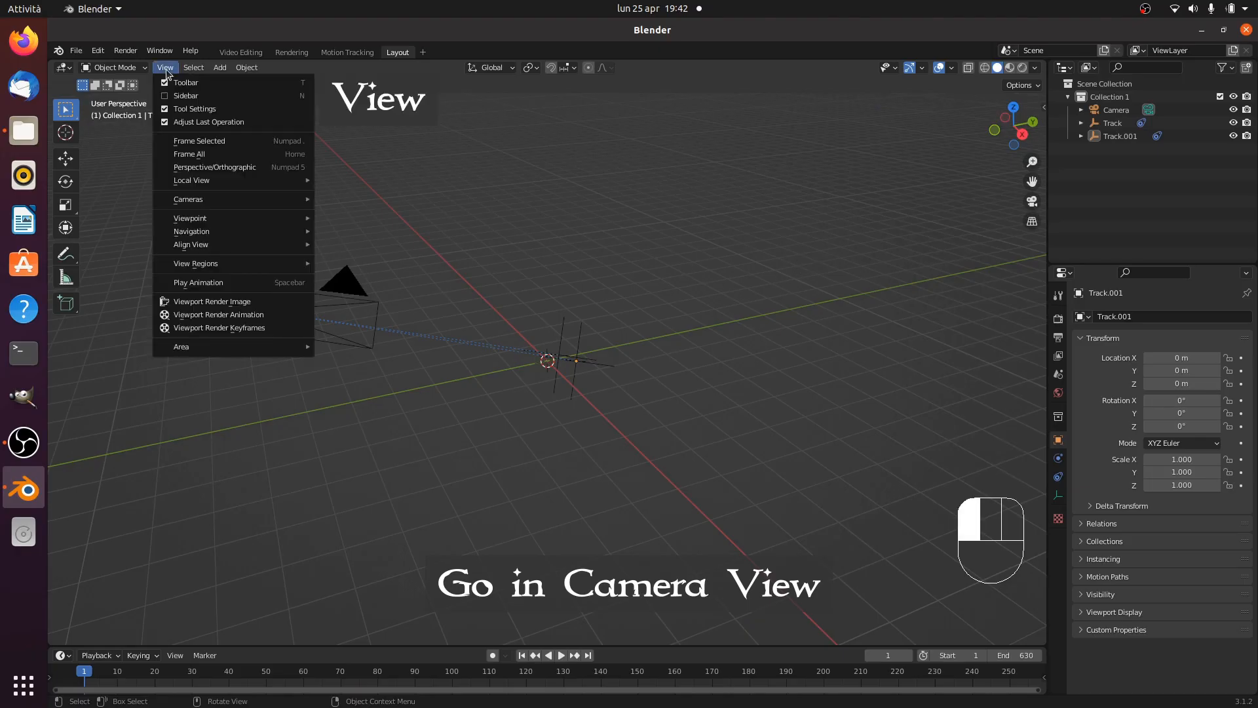
pyautogui.moveTo(223, 218)
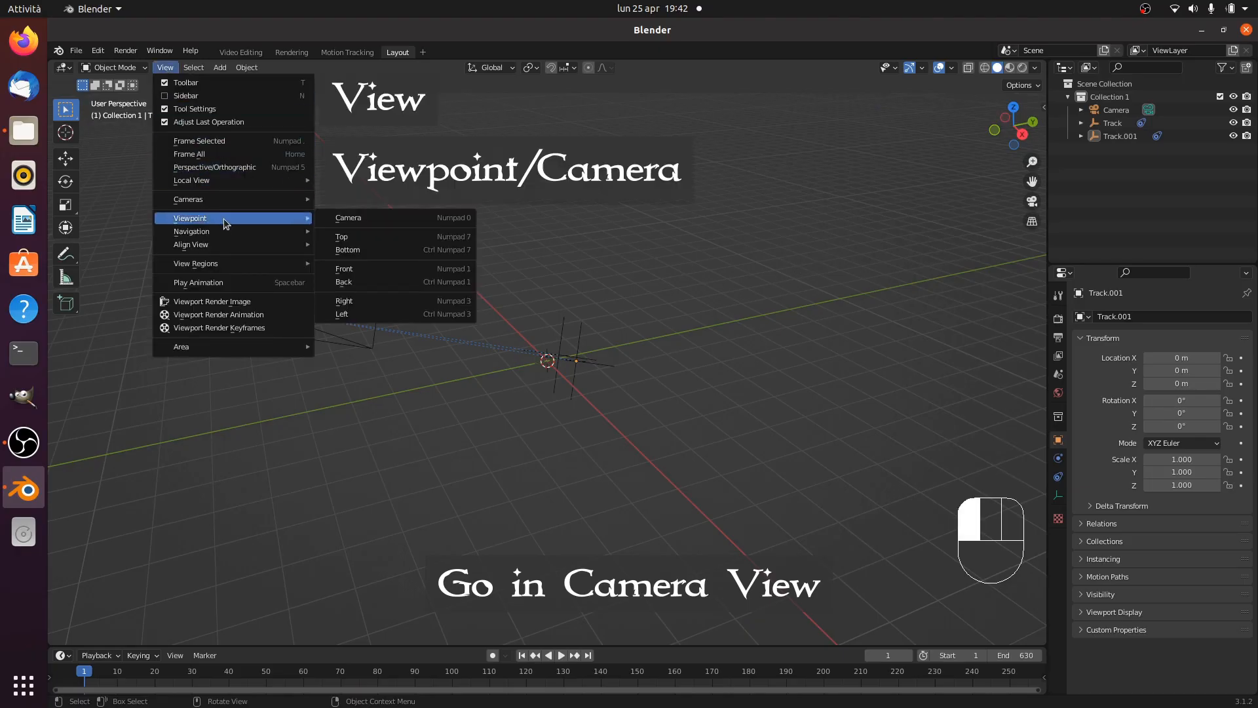
pyautogui.click(371, 219)
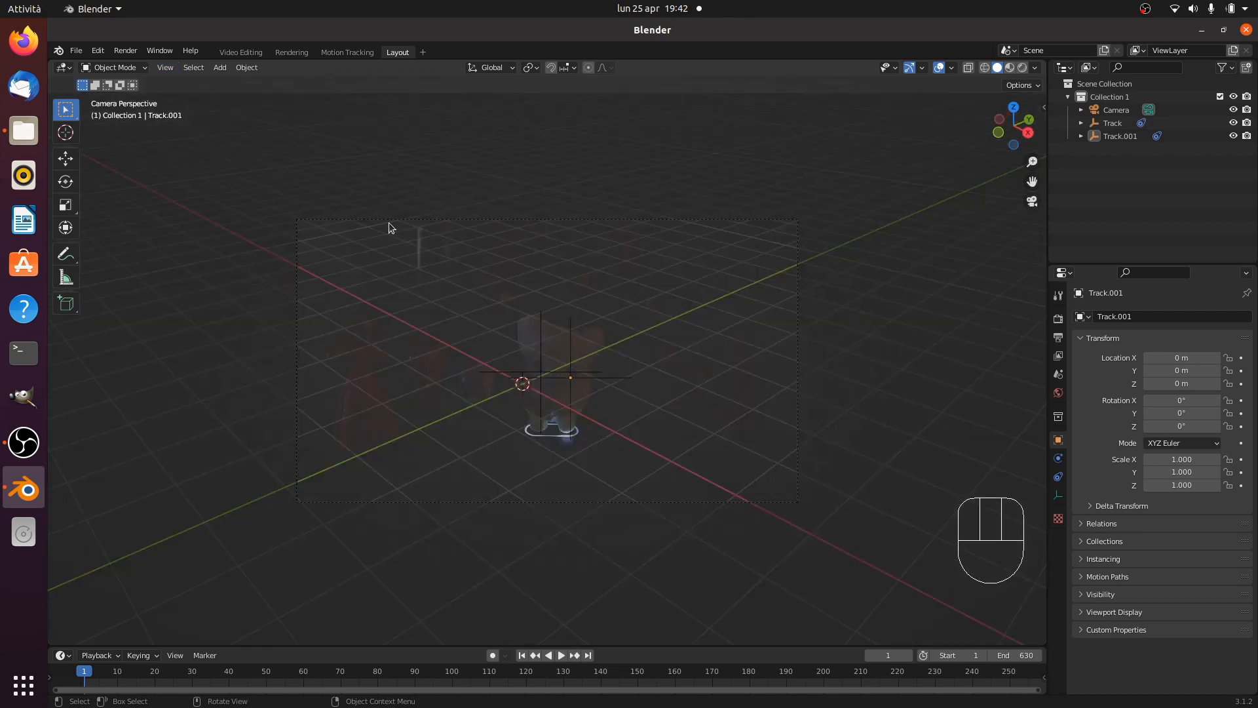
# Step: Raise the opacity of the camera's background movie clip to 1.000
pyautogui.click(389, 222)
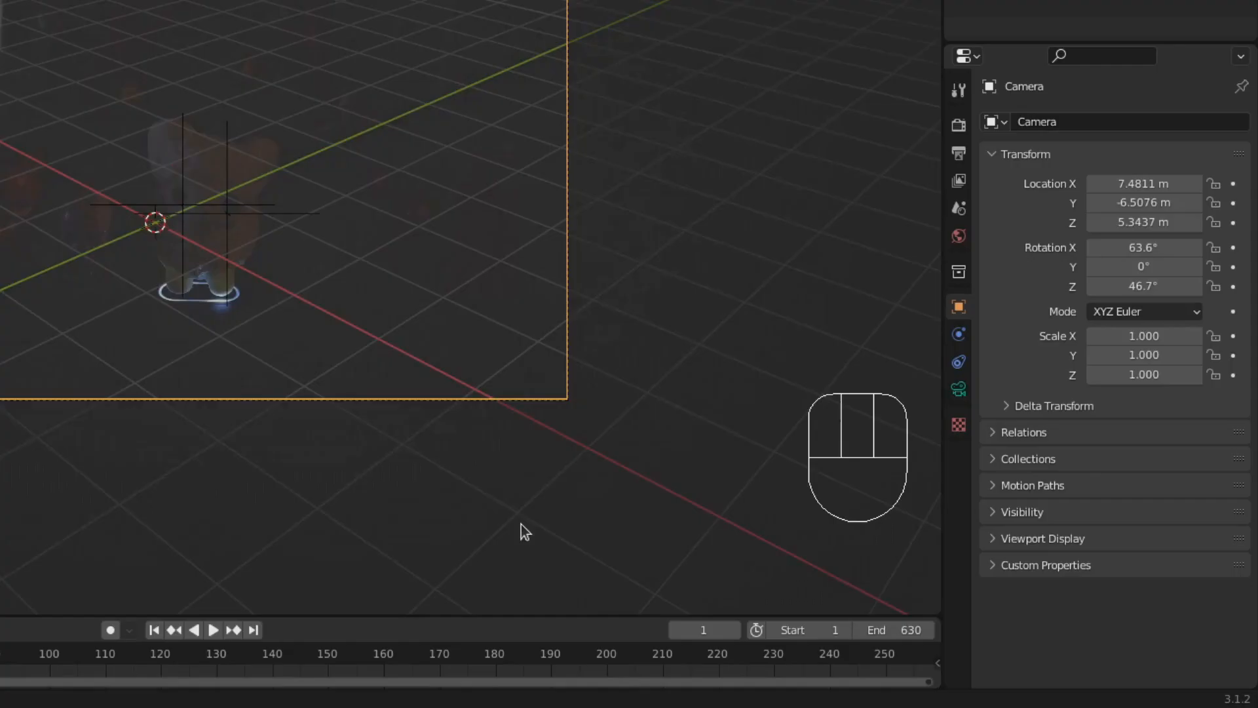
pyautogui.click(959, 388)
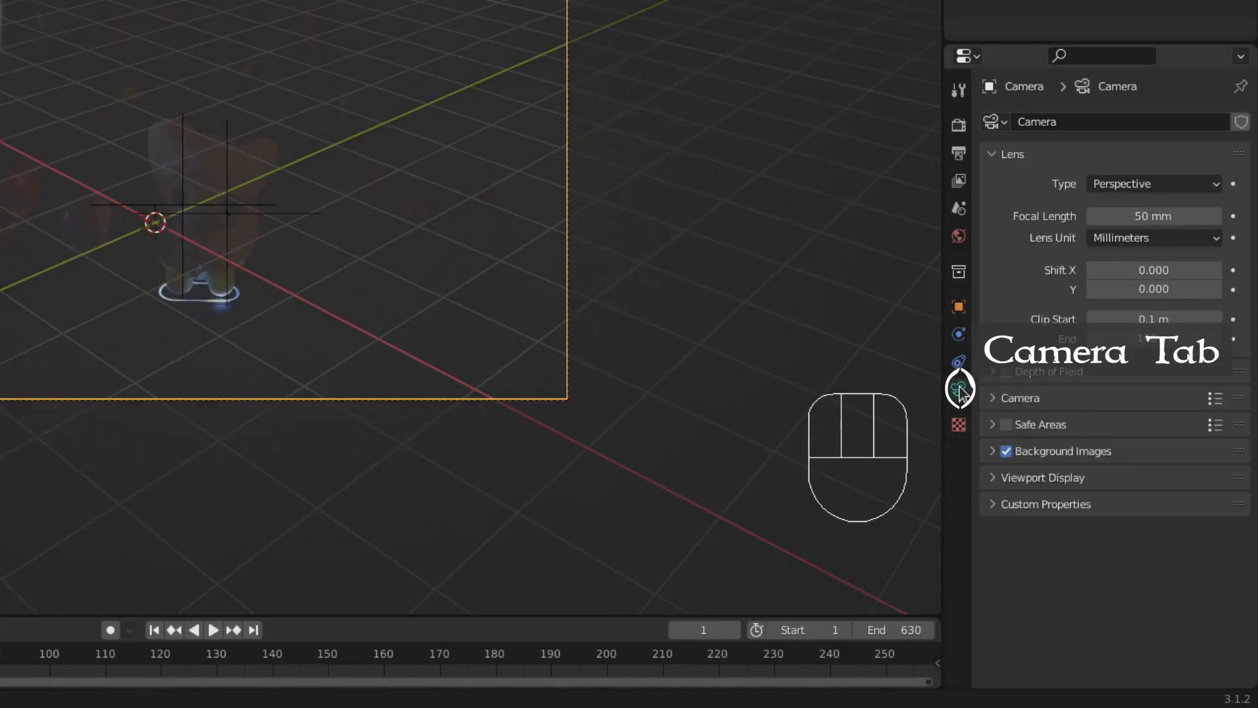
pyautogui.click(994, 401)
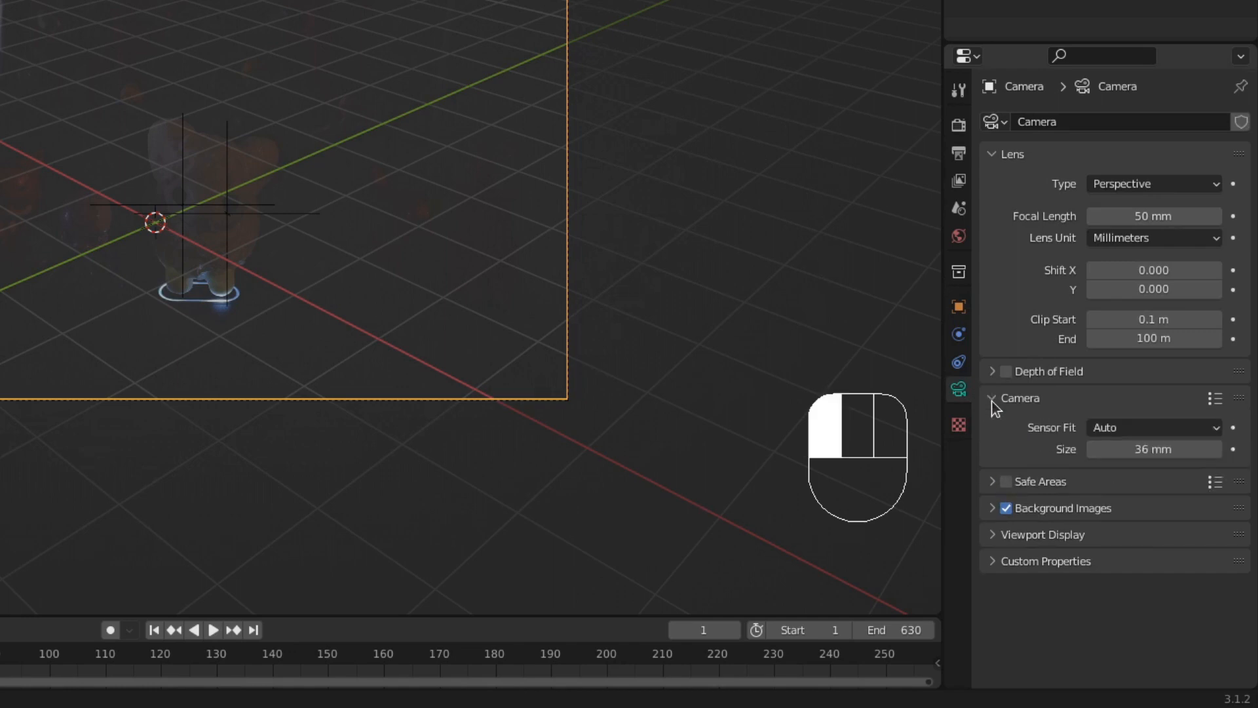
pyautogui.click(992, 508)
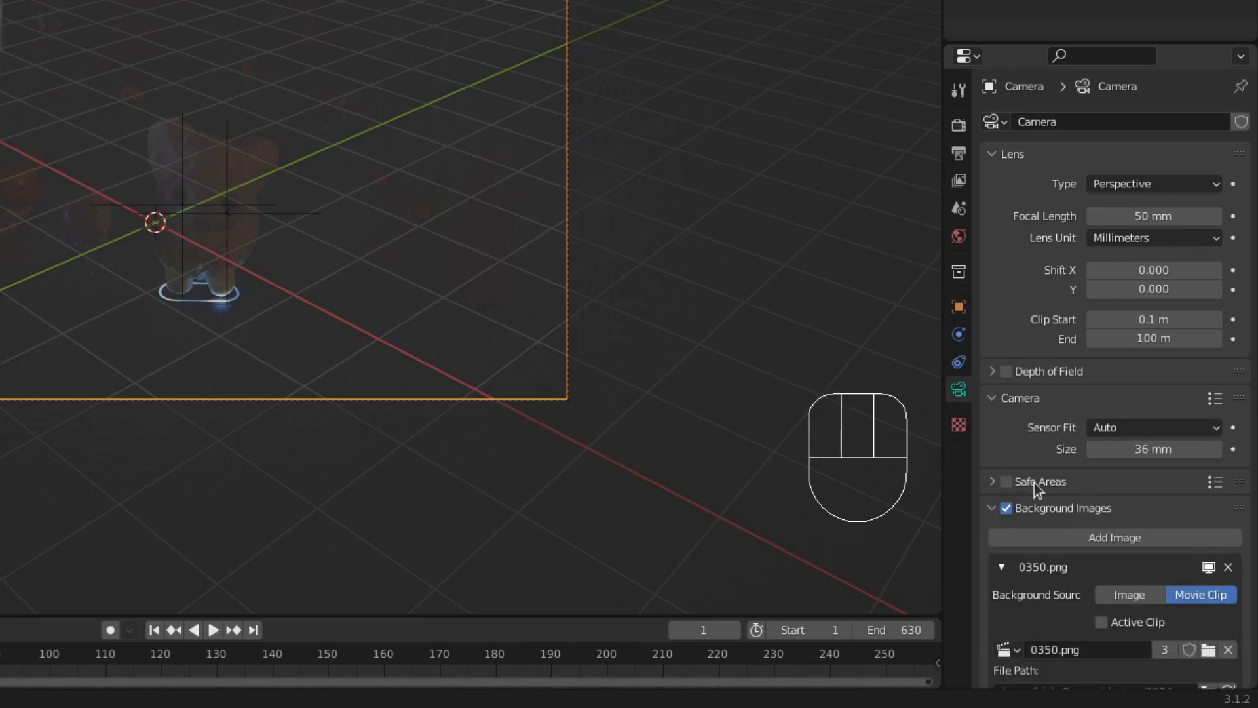
pyautogui.scroll(-8, 1034, 485)
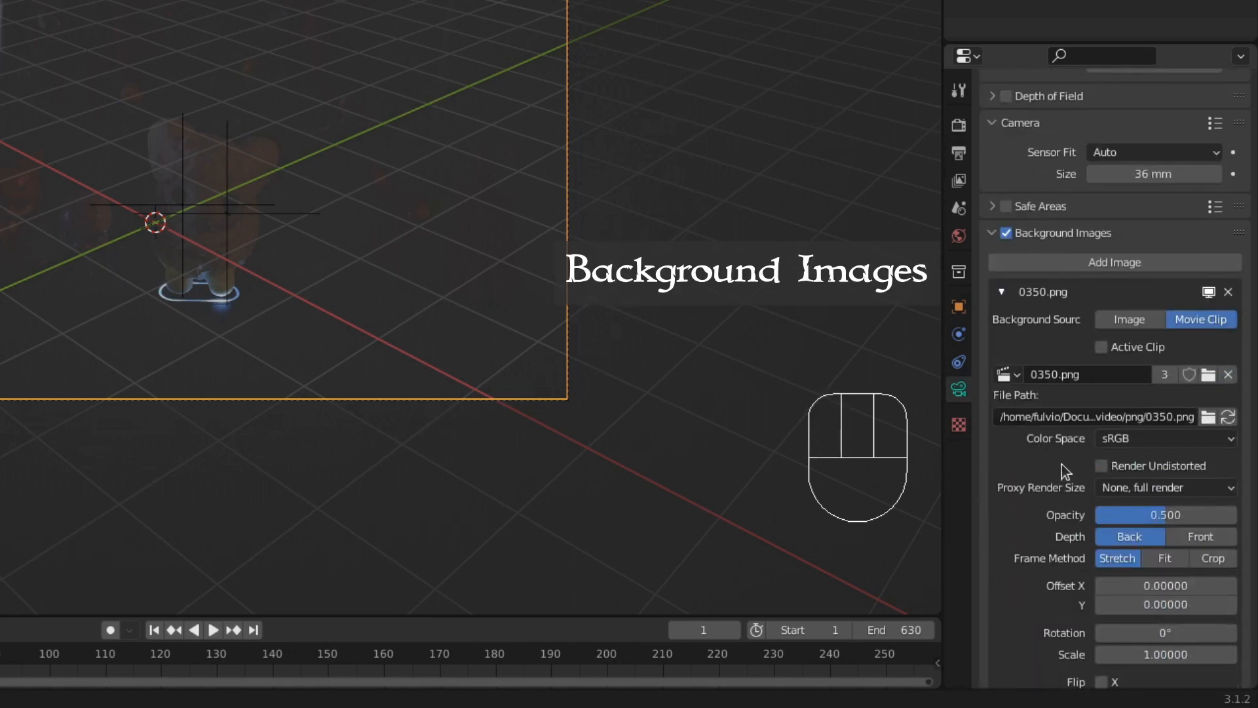
pyautogui.moveTo(1128, 517); pyautogui.dragTo(1193, 517)
pyautogui.scroll(5, 367, 367)
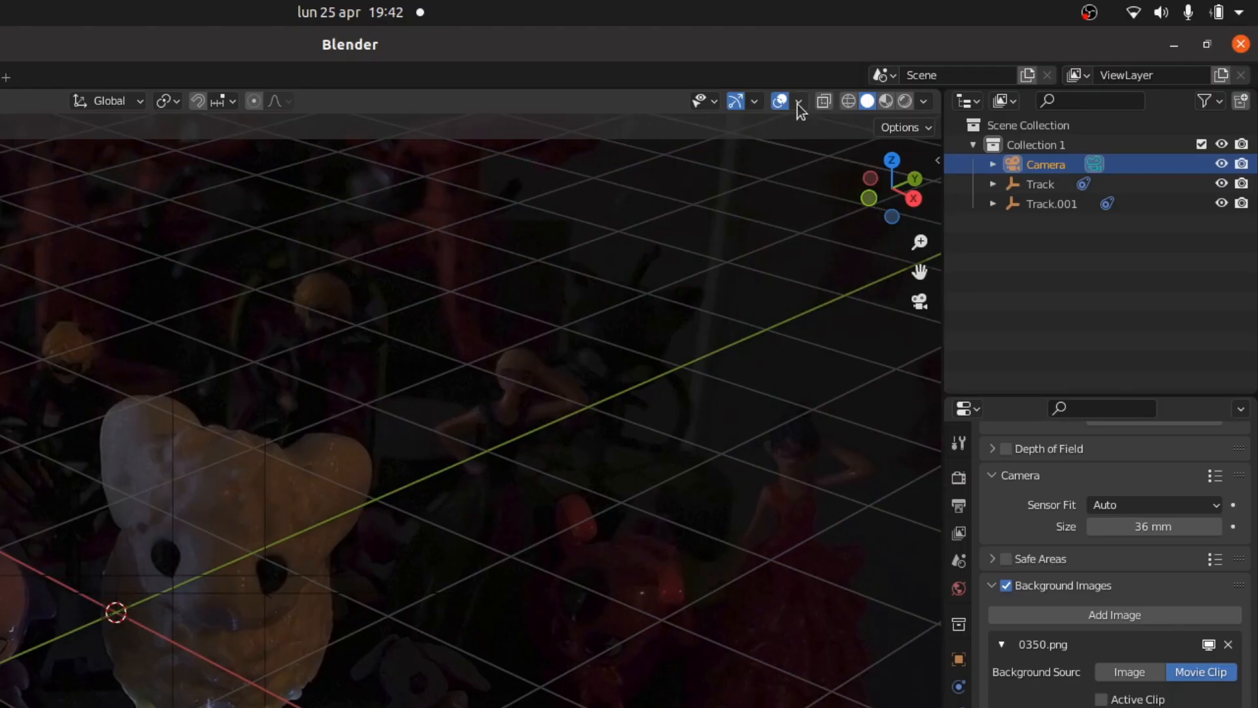
# Step: Hide the floor grid and the X and Y axes in the viewport overlays
pyautogui.click(798, 104)
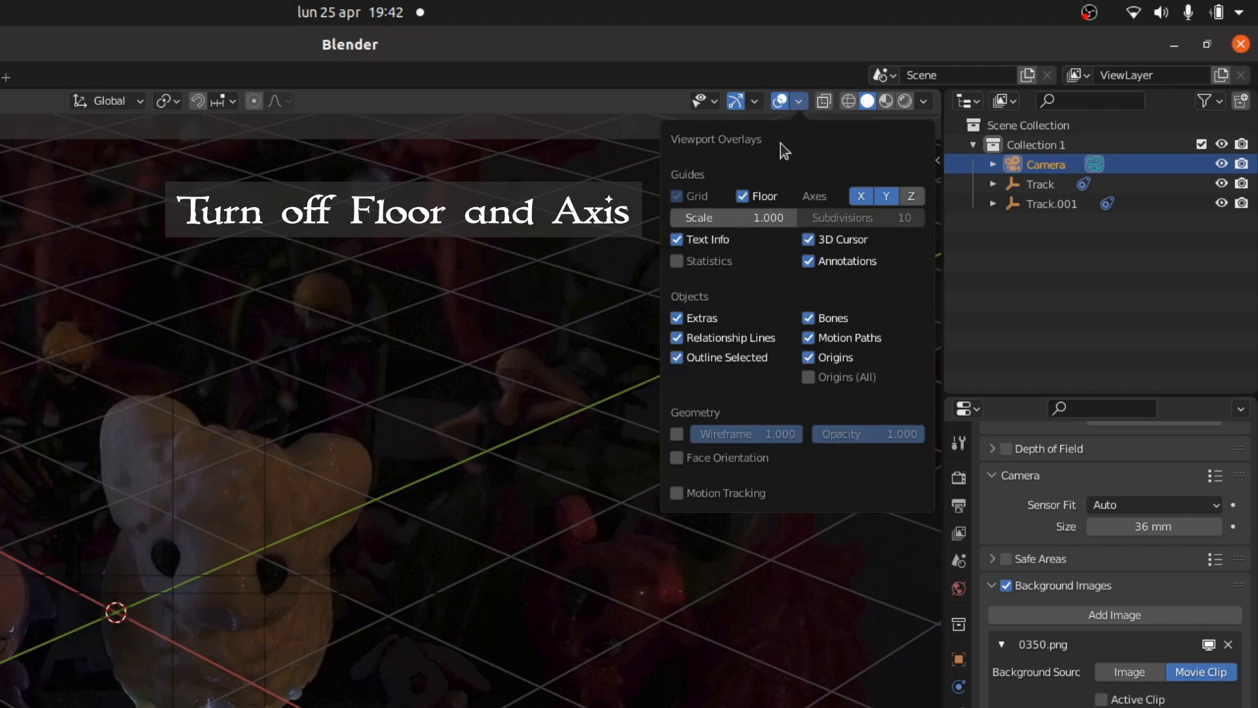
pyautogui.click(744, 197)
pyautogui.click(860, 196)
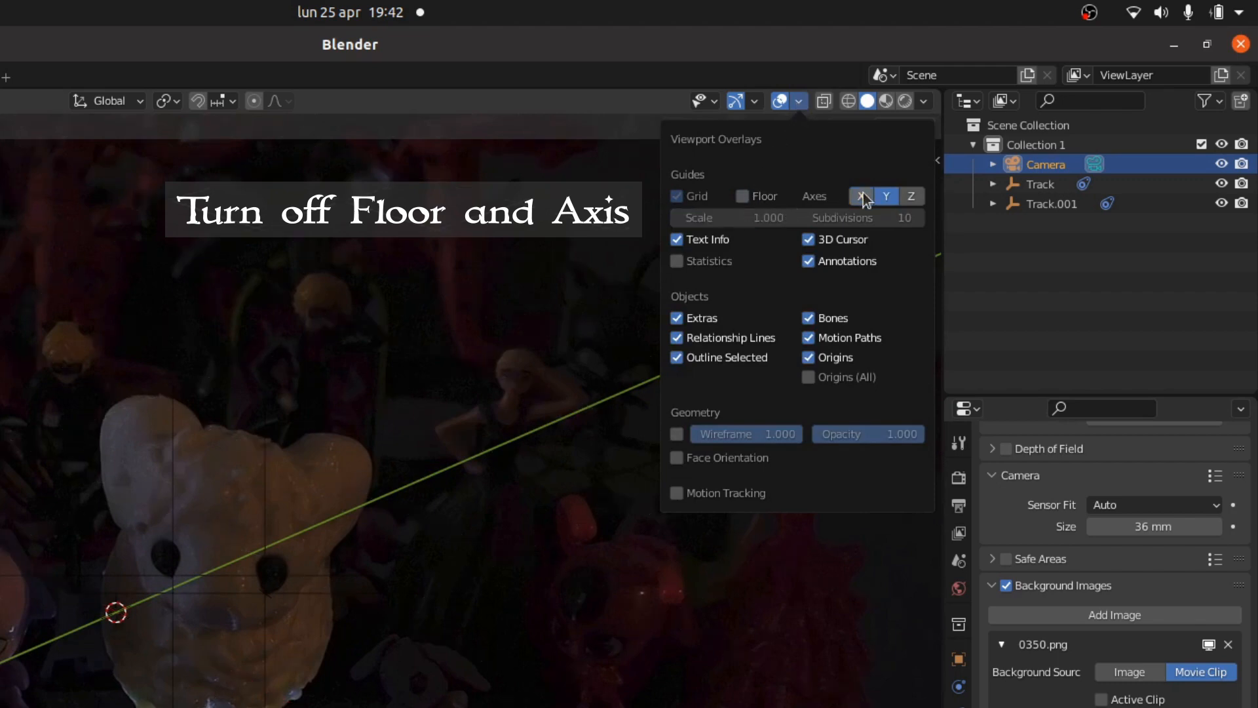
pyautogui.click(888, 196)
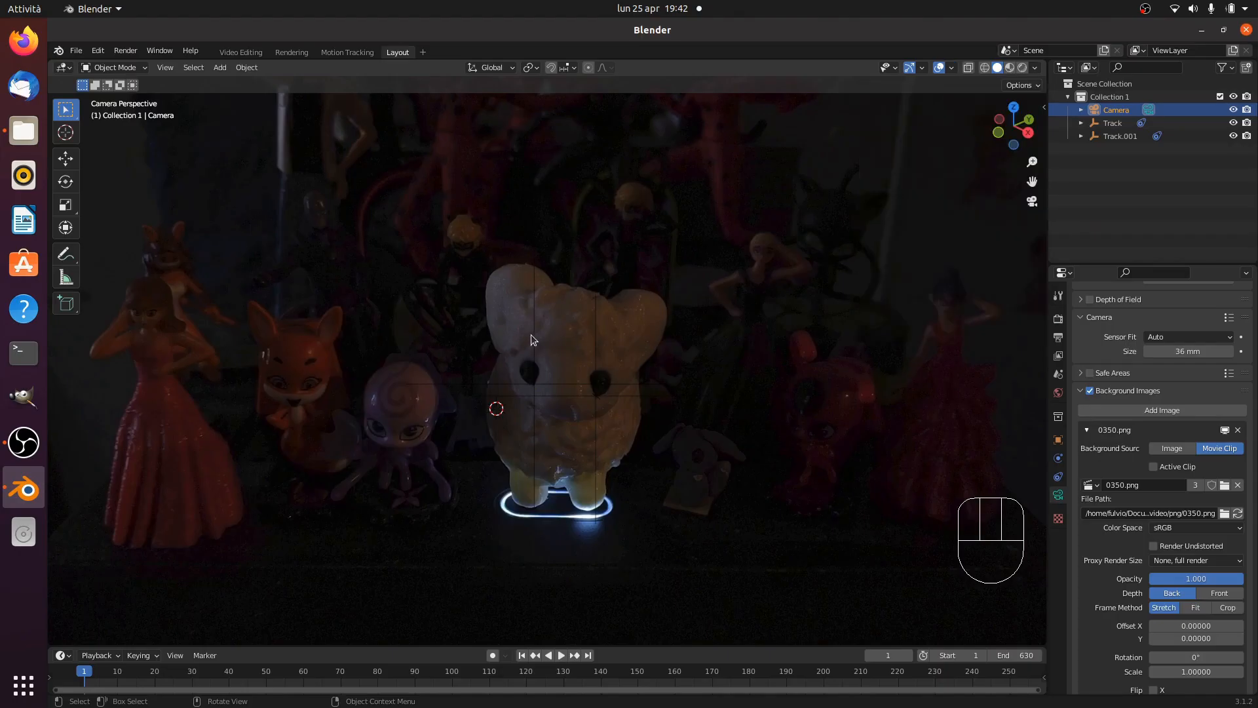
# Step: Select both empties and play the animation to check that they follow the eyes, finishing back at the first frame
pyautogui.click(534, 339)
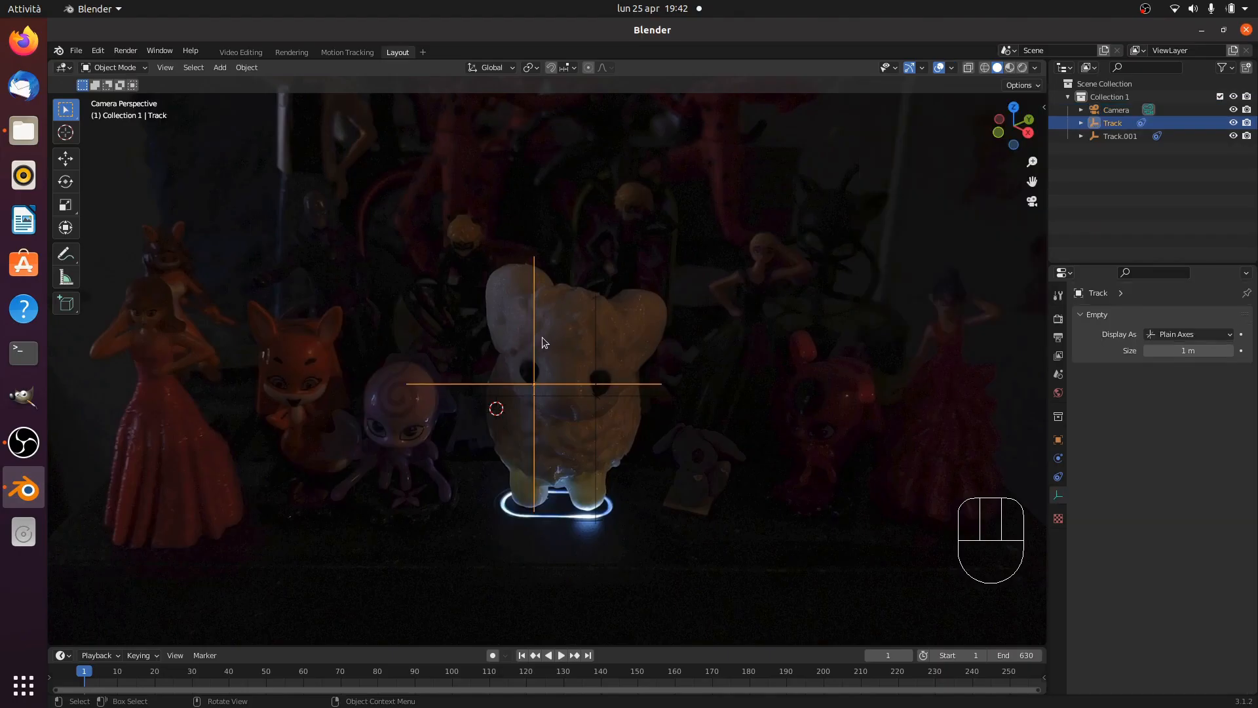
pyautogui.keyDown('shift'); pyautogui.click(596, 337); pyautogui.keyUp('shift')
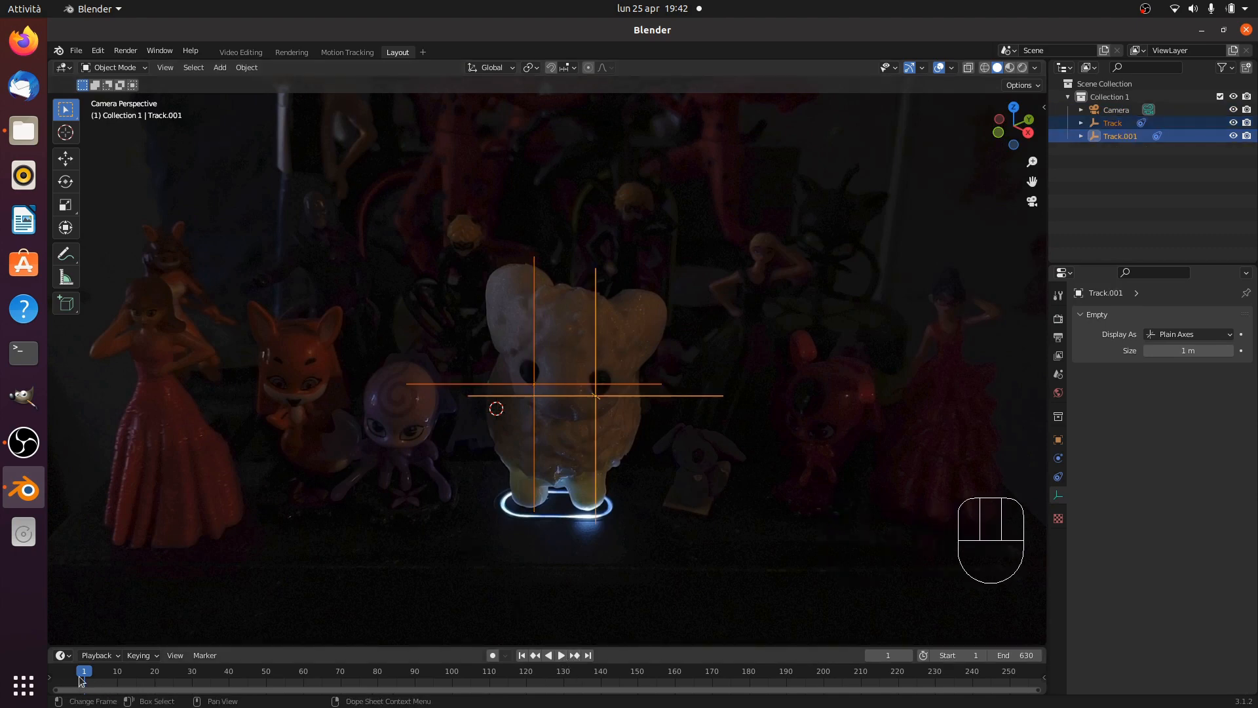
pyautogui.press('space')
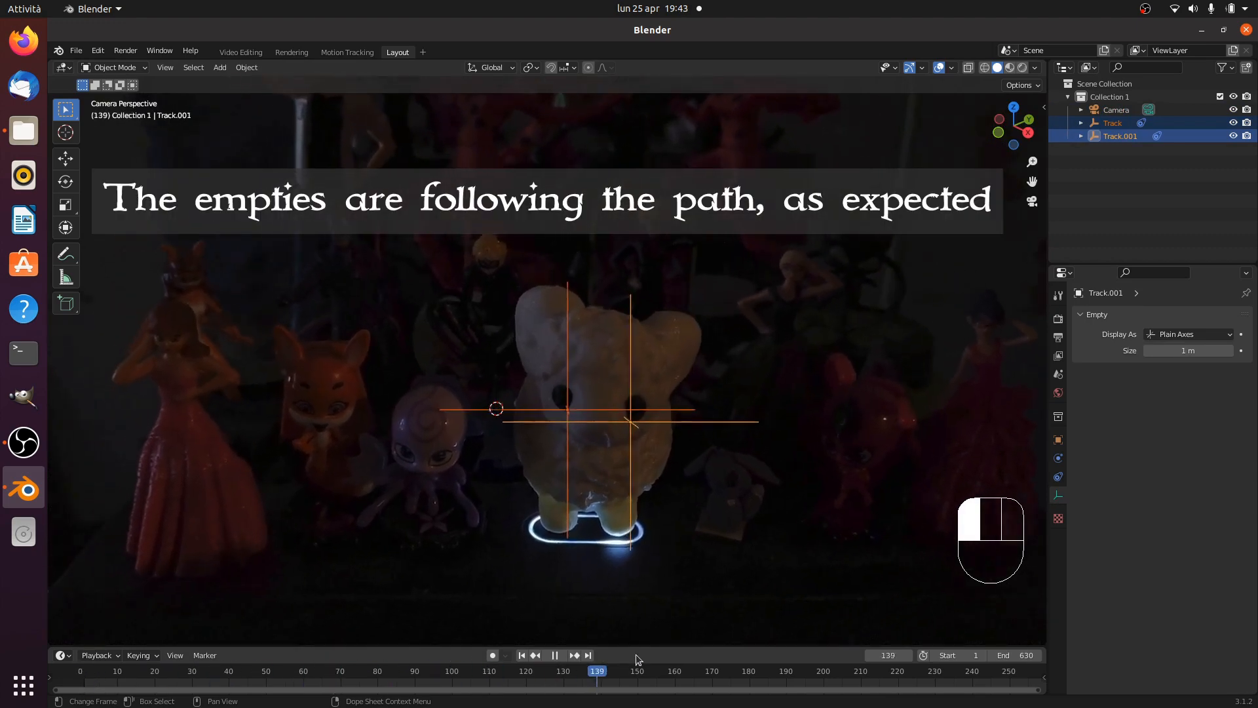
pyautogui.press('Escape')
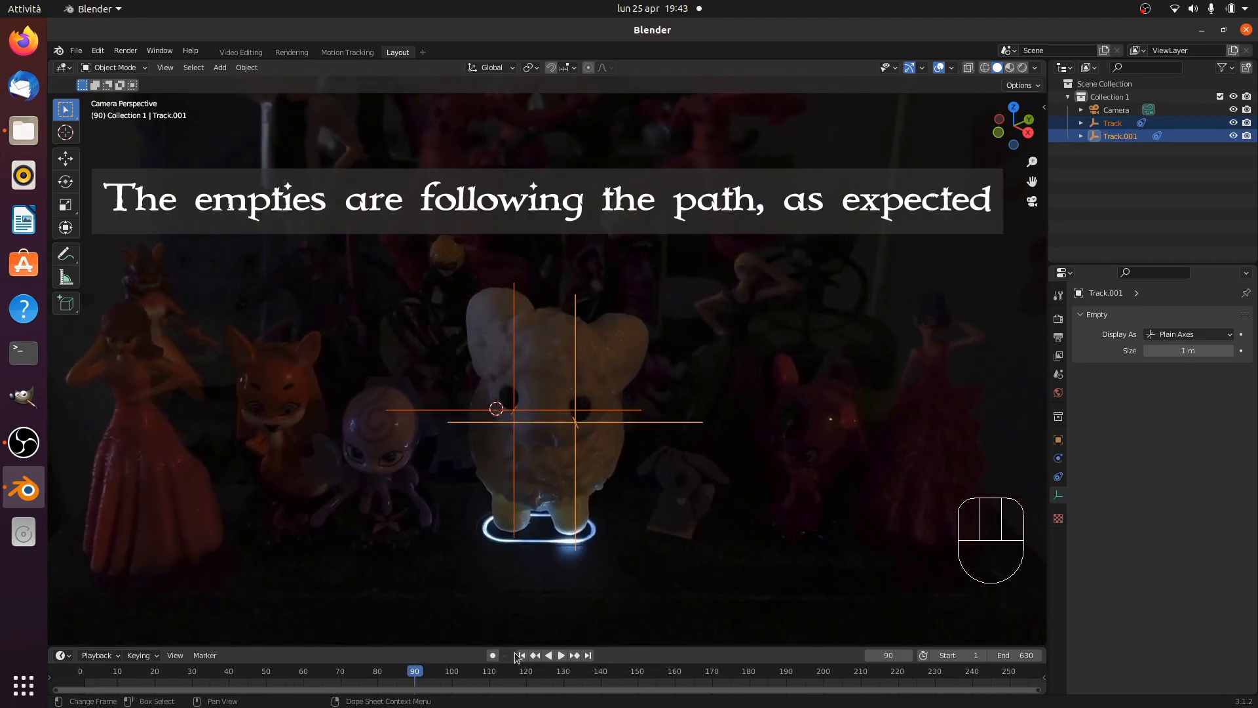
pyautogui.click(521, 656)
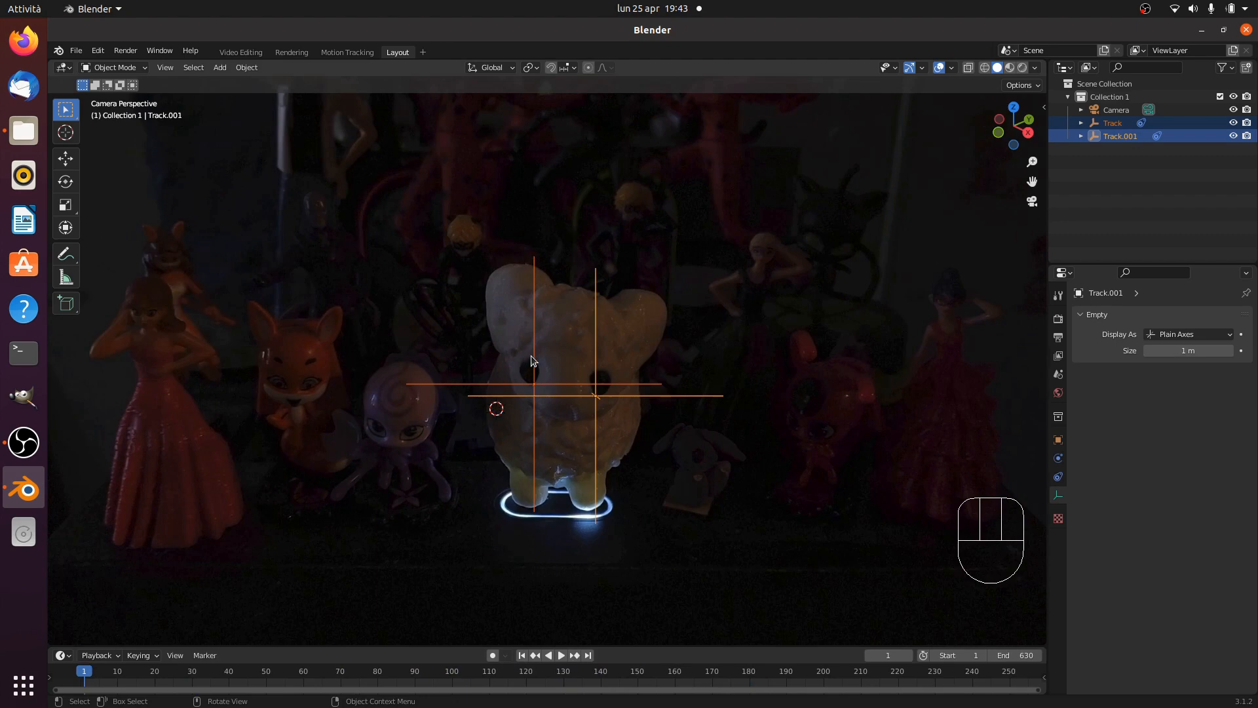
# Step: Snap the 3D cursor to the empty at the left-hand eye
pyautogui.click(532, 360)
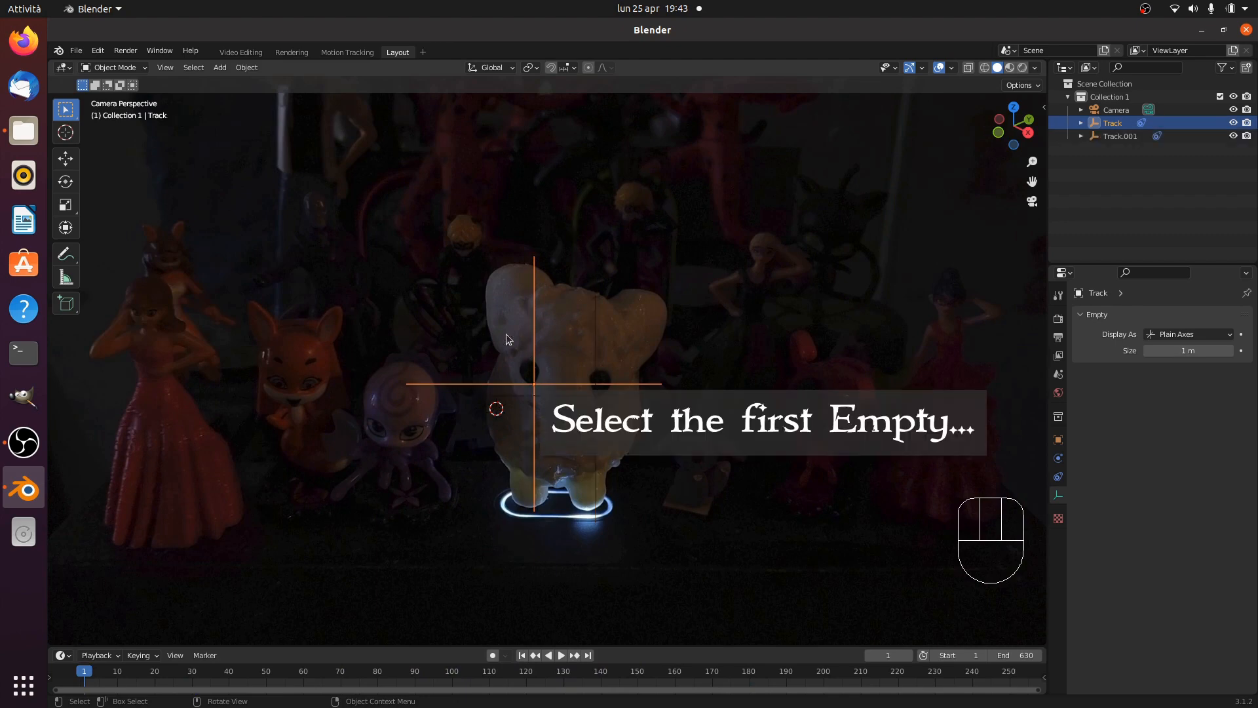
pyautogui.click(244, 71)
pyautogui.moveTo(266, 148)
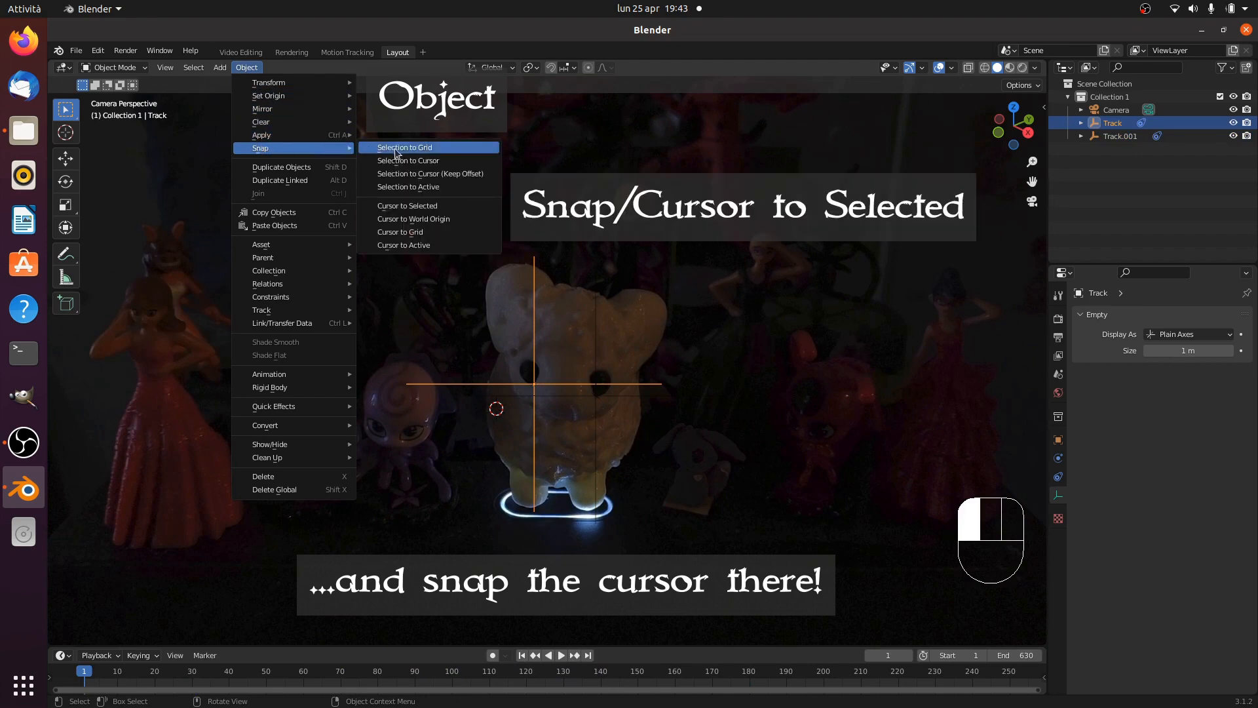
pyautogui.click(422, 206)
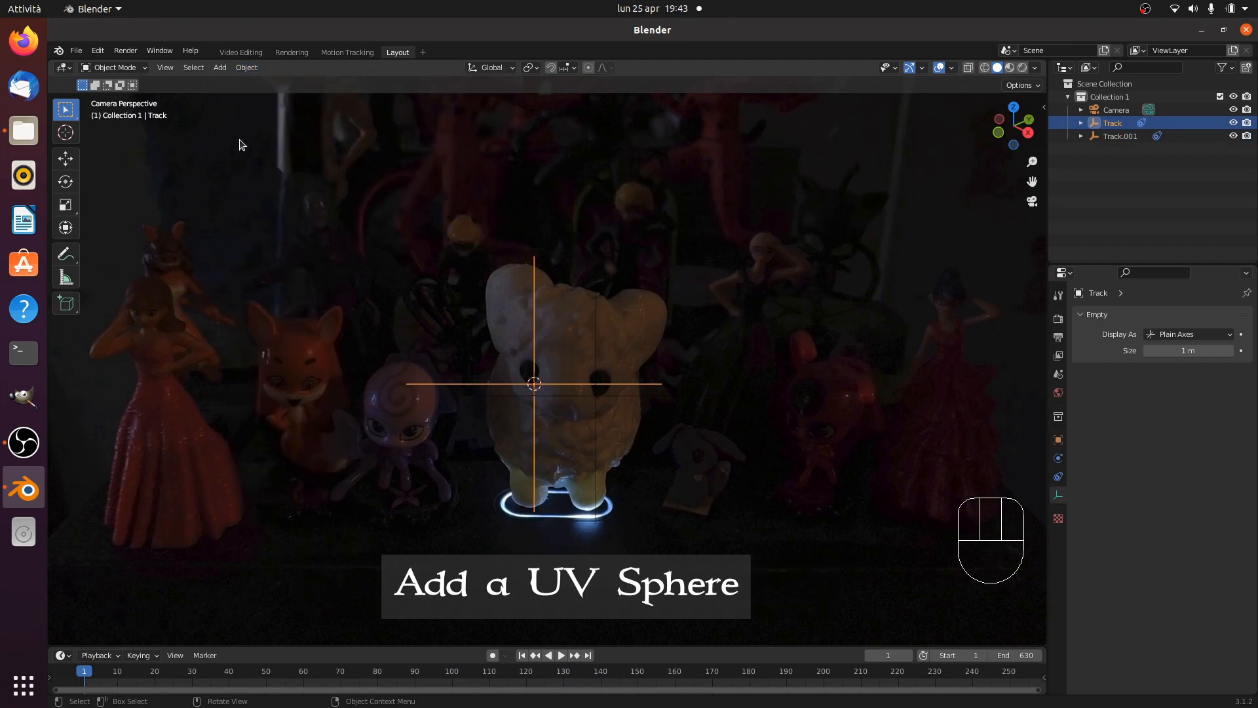
# Step: Add a UV sphere at the 3D cursor
pyautogui.click(222, 67)
pyautogui.moveTo(249, 83)
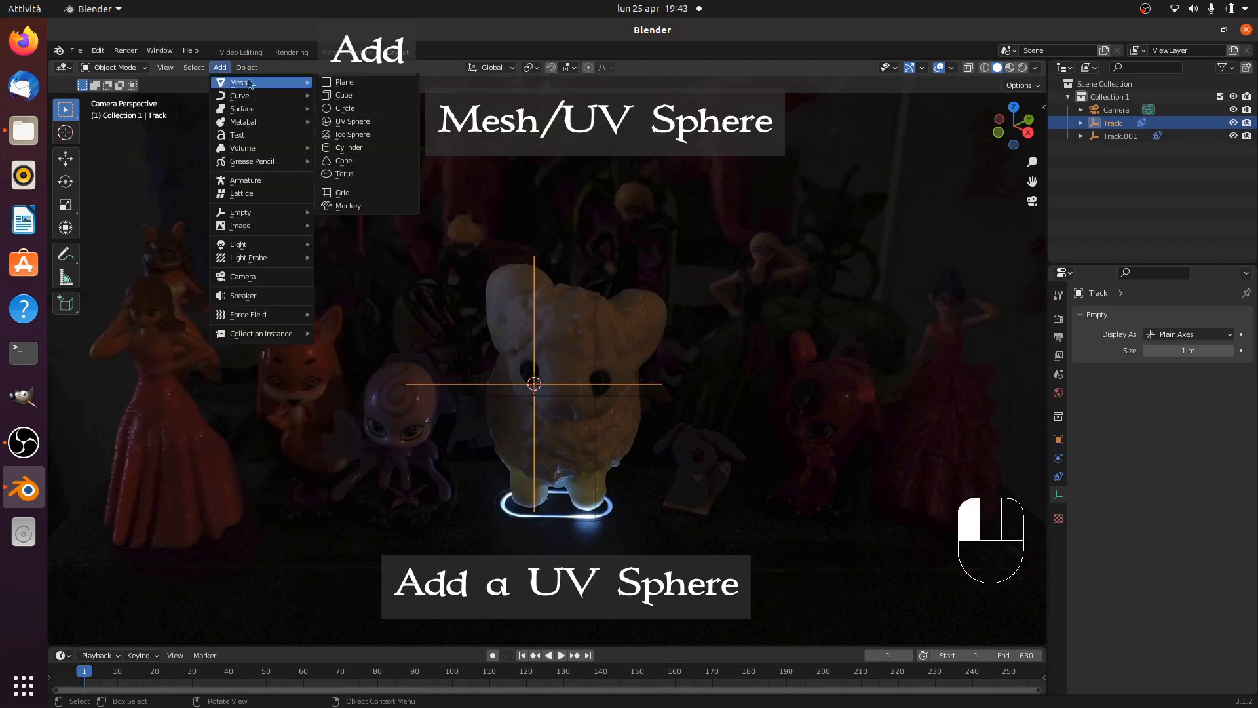
pyautogui.click(357, 122)
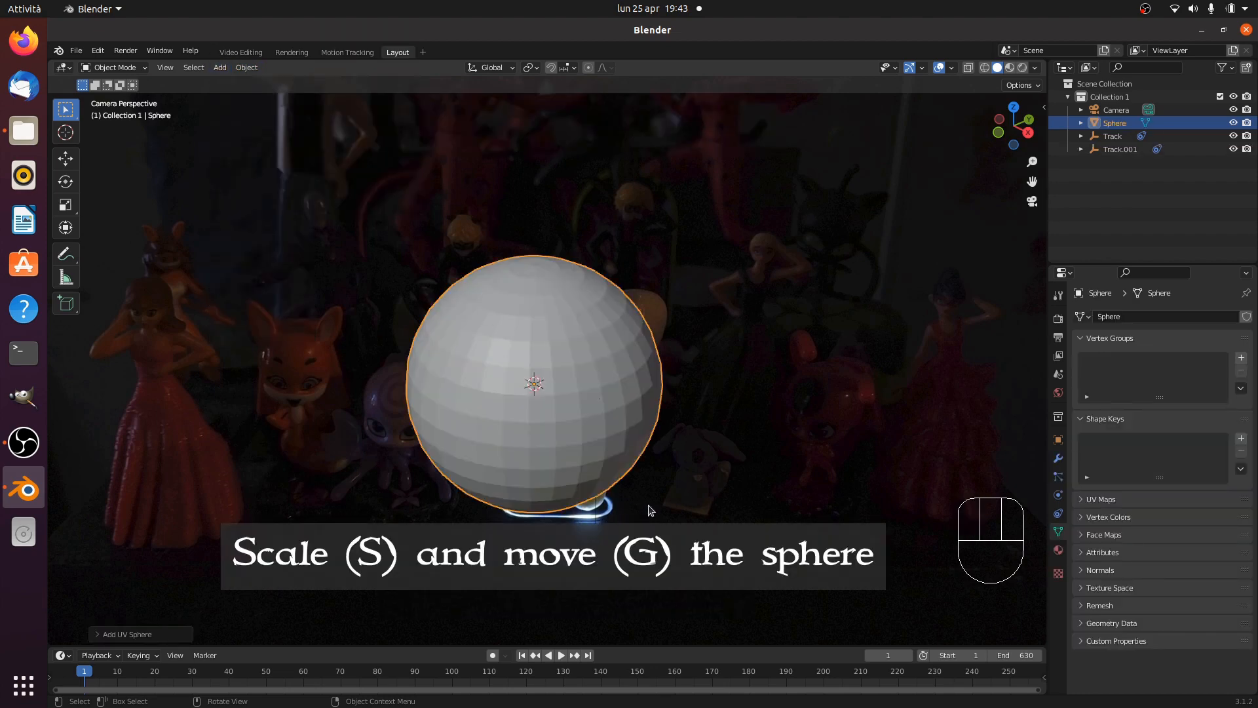
# Step: Scale the sphere down and move it over the left-hand eye so that it fits inside the dark eye area
pyautogui.press('s')
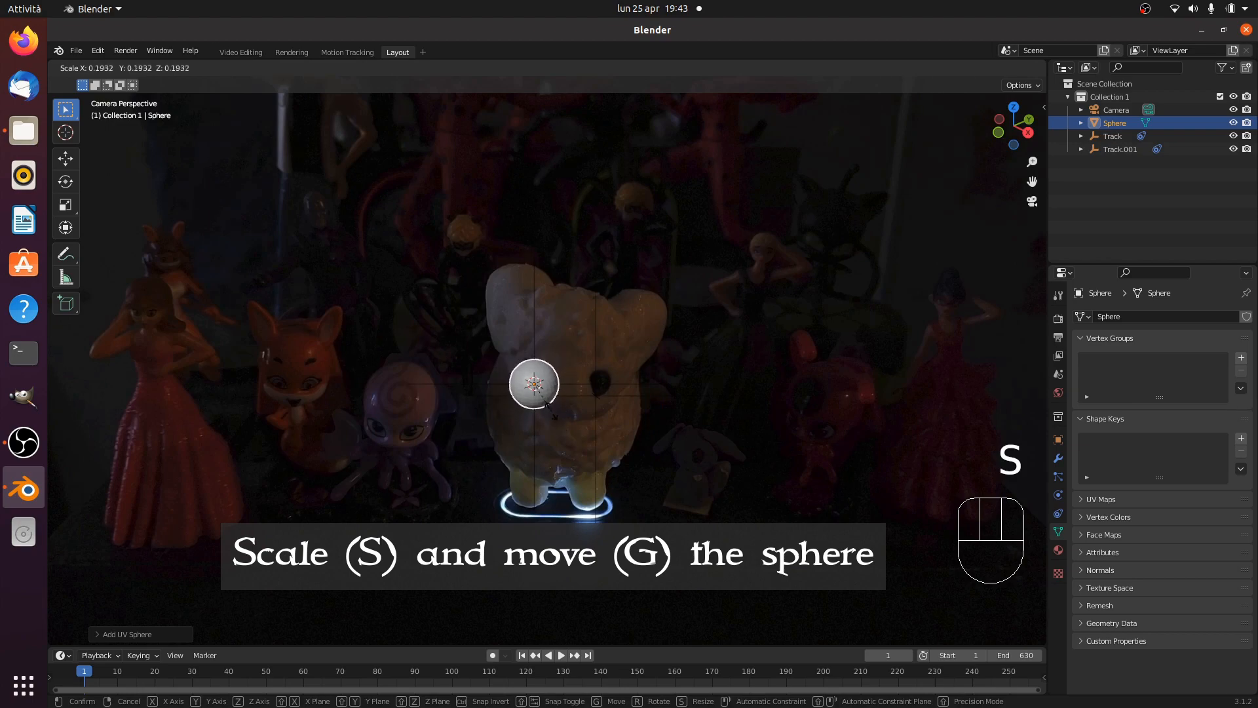
pyautogui.click(544, 401)
pyautogui.scroll(3, 544, 422)
pyautogui.scroll(2, 544, 432)
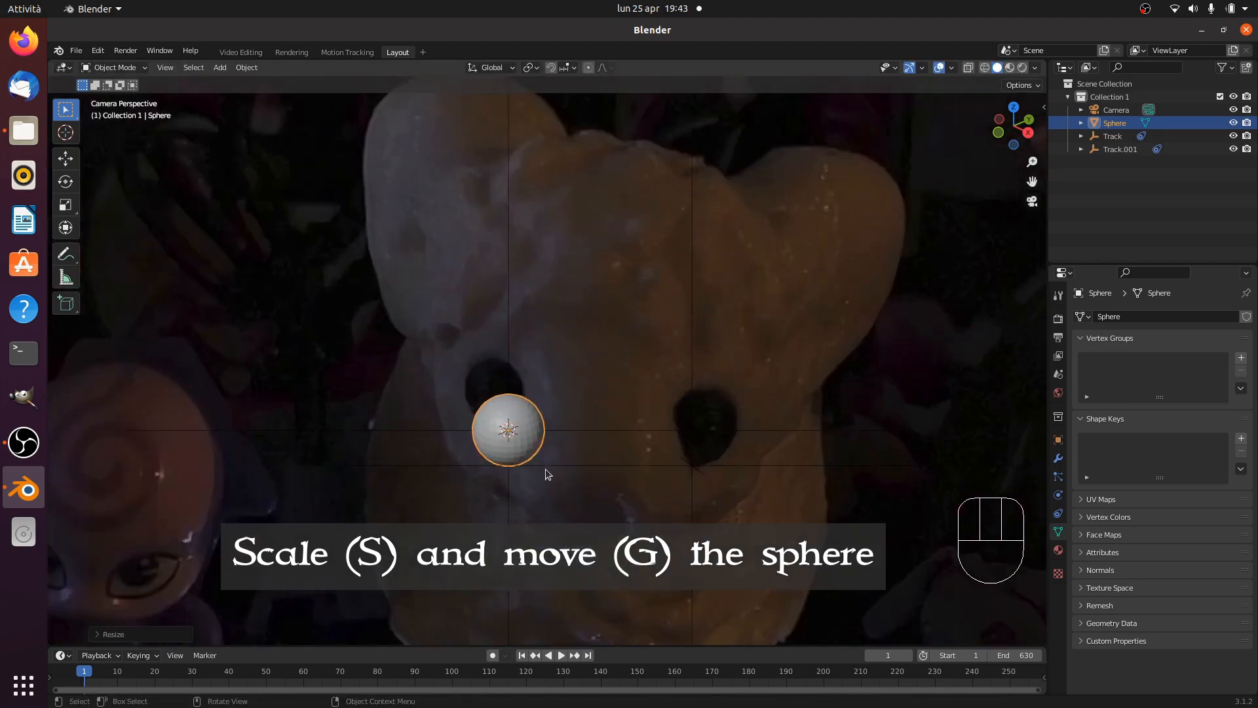
pyautogui.press('s')
pyautogui.click(539, 503)
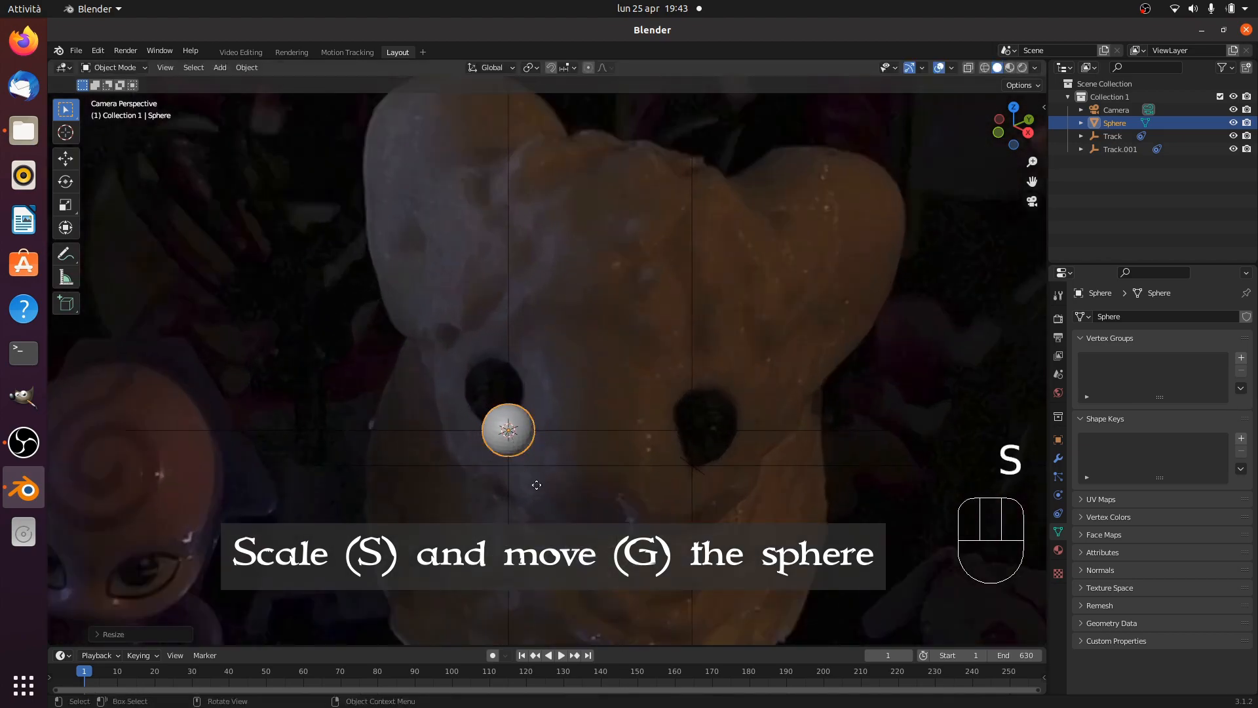
pyautogui.press('g')
pyautogui.click(523, 449)
pyautogui.scroll(3, 537, 481)
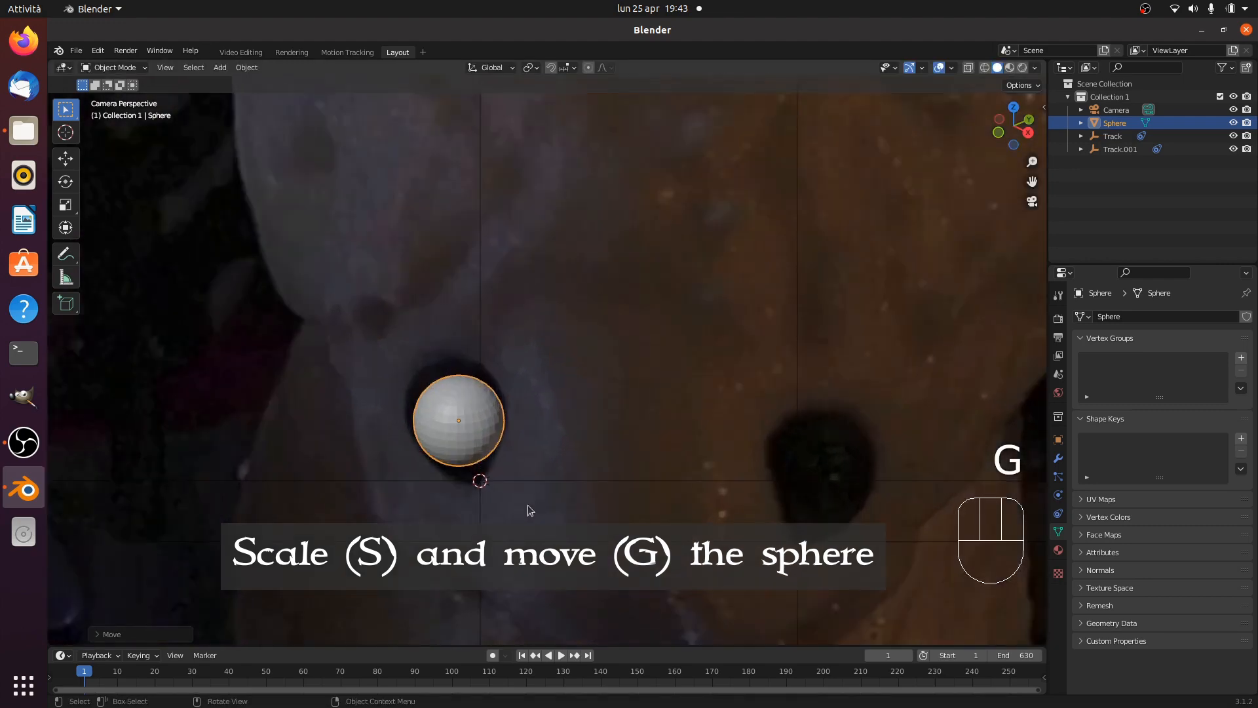
pyautogui.press('s')
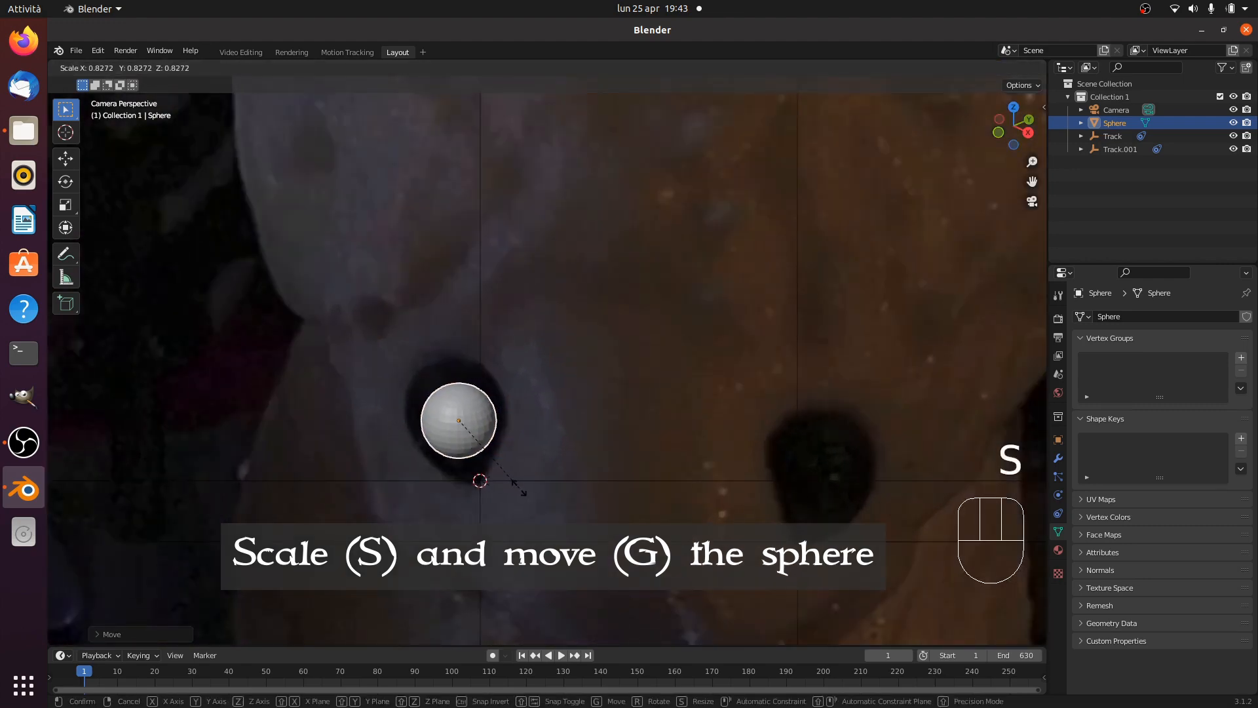
pyautogui.click(516, 483)
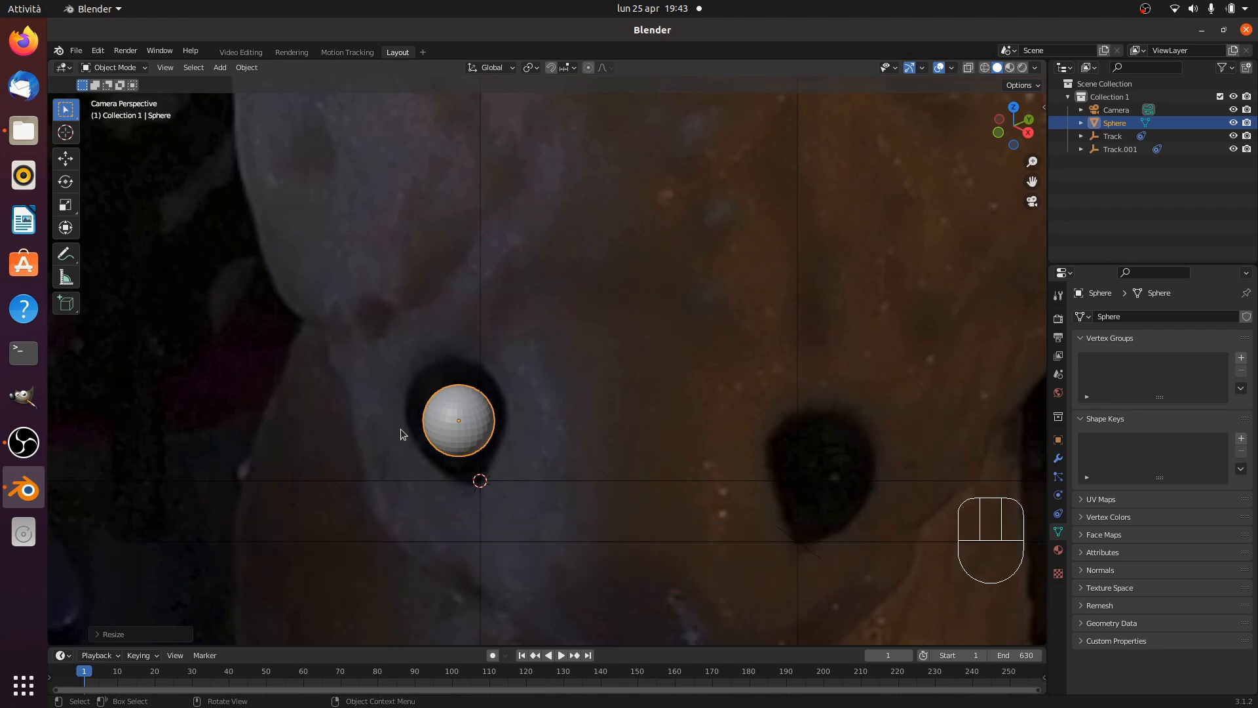
# Step: Put the sphere into Edit Mode and change the viewport to the front view
pyautogui.click(138, 69)
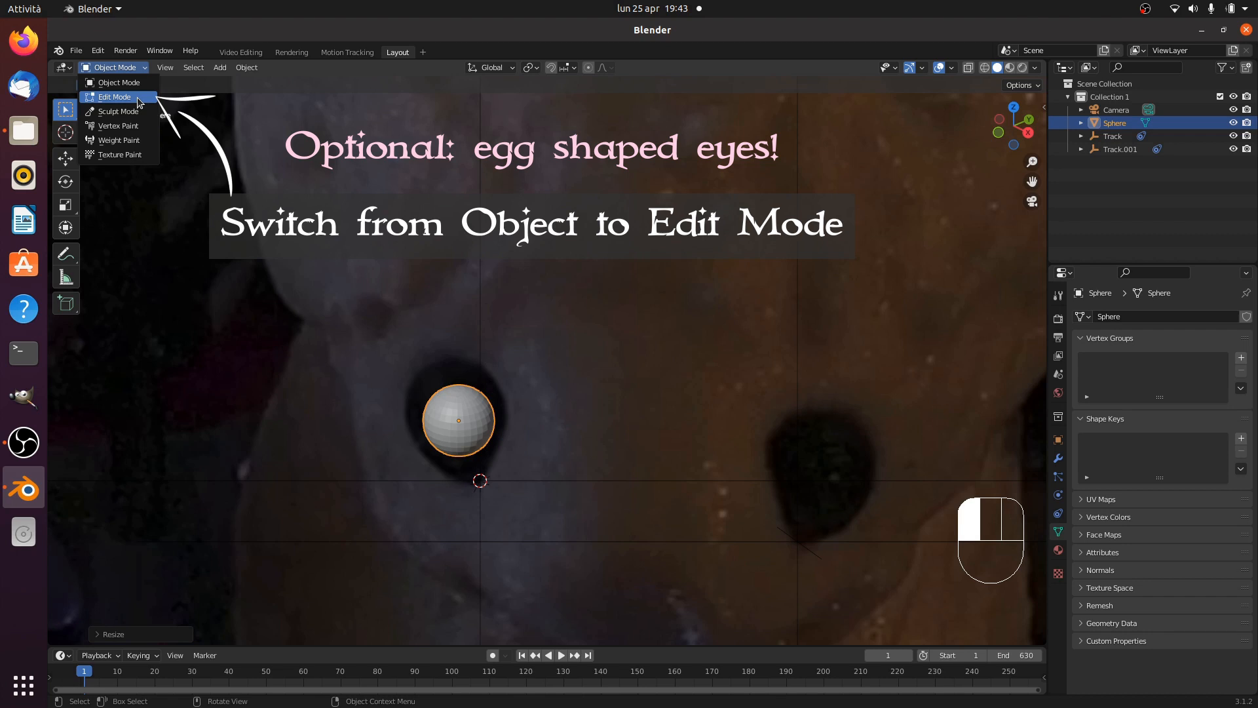
pyautogui.click(139, 98)
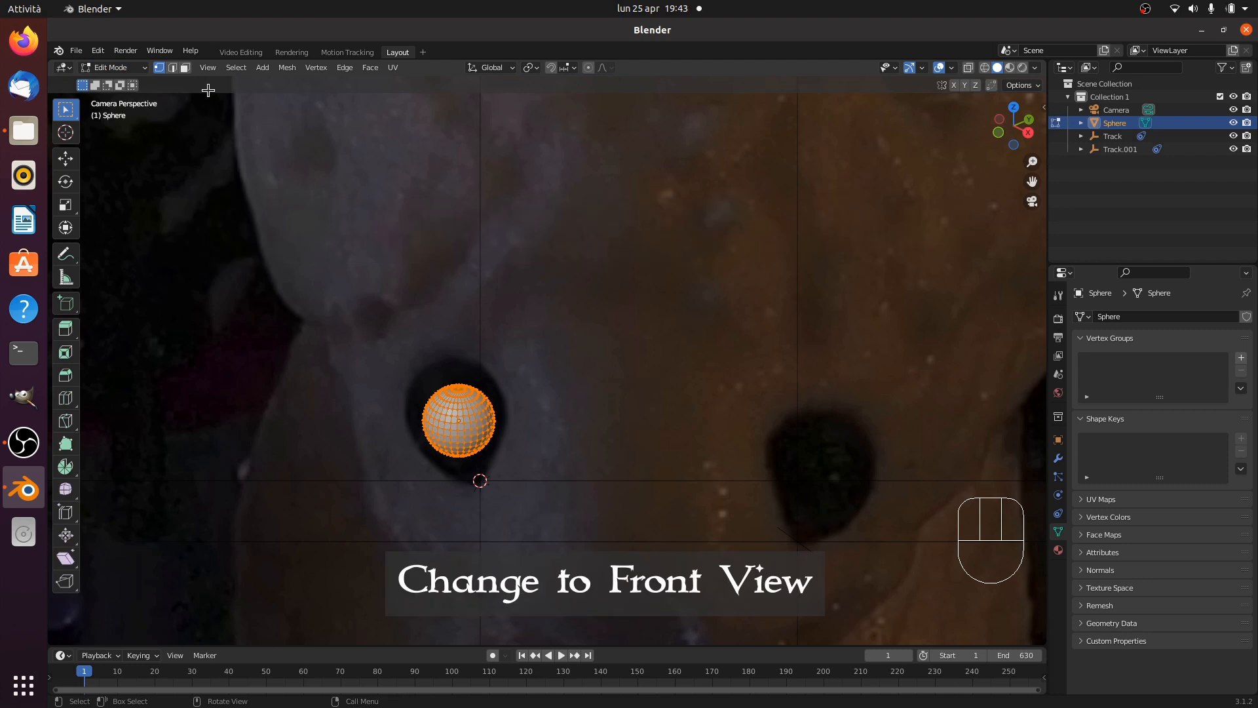
pyautogui.click(208, 69)
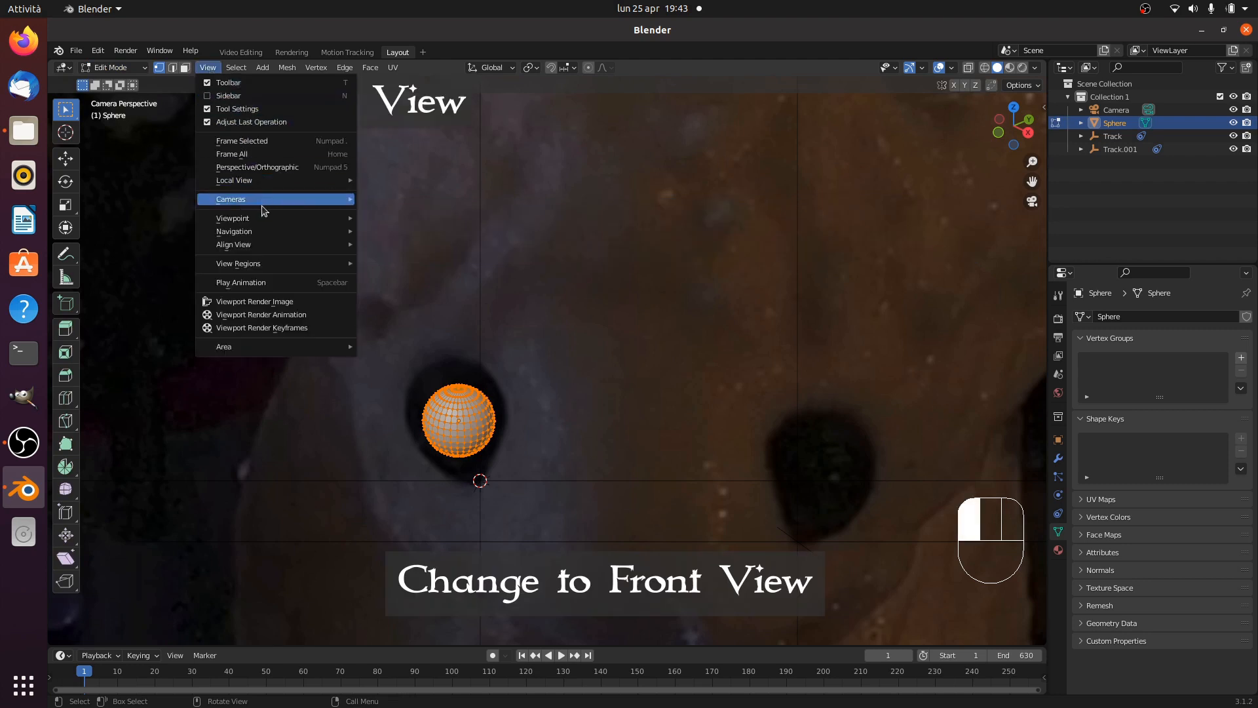
pyautogui.moveTo(270, 218)
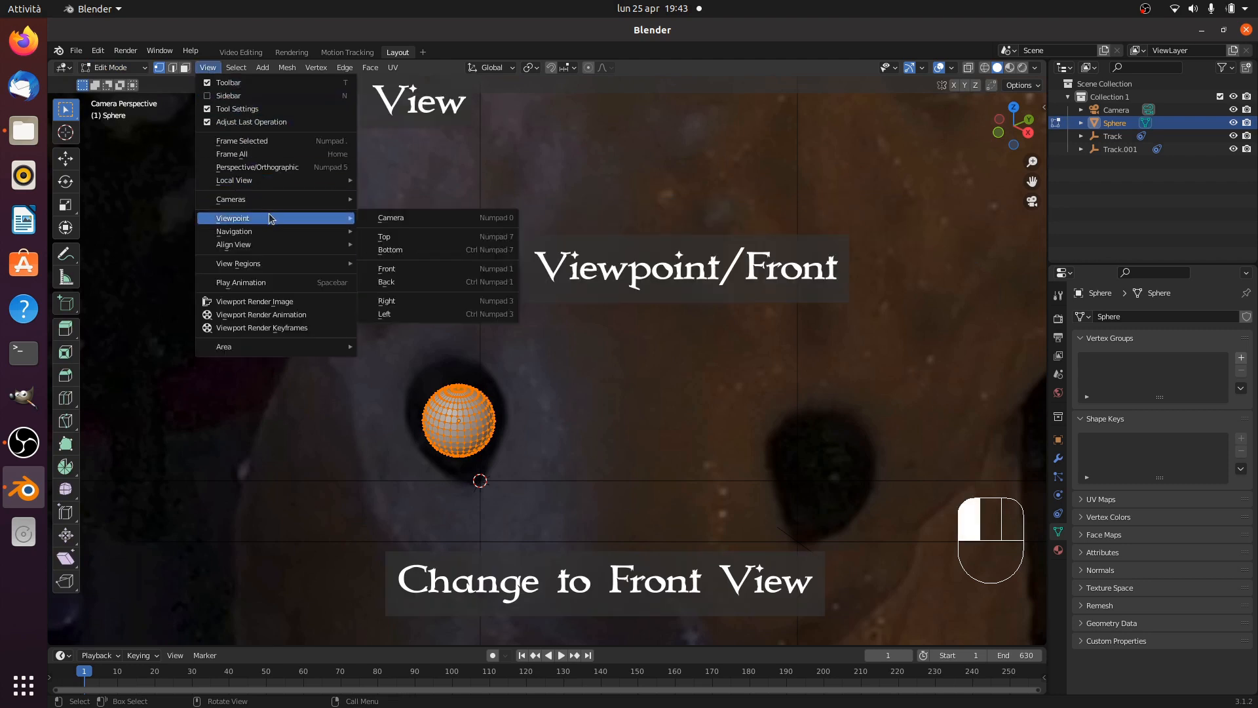
pyautogui.click(393, 272)
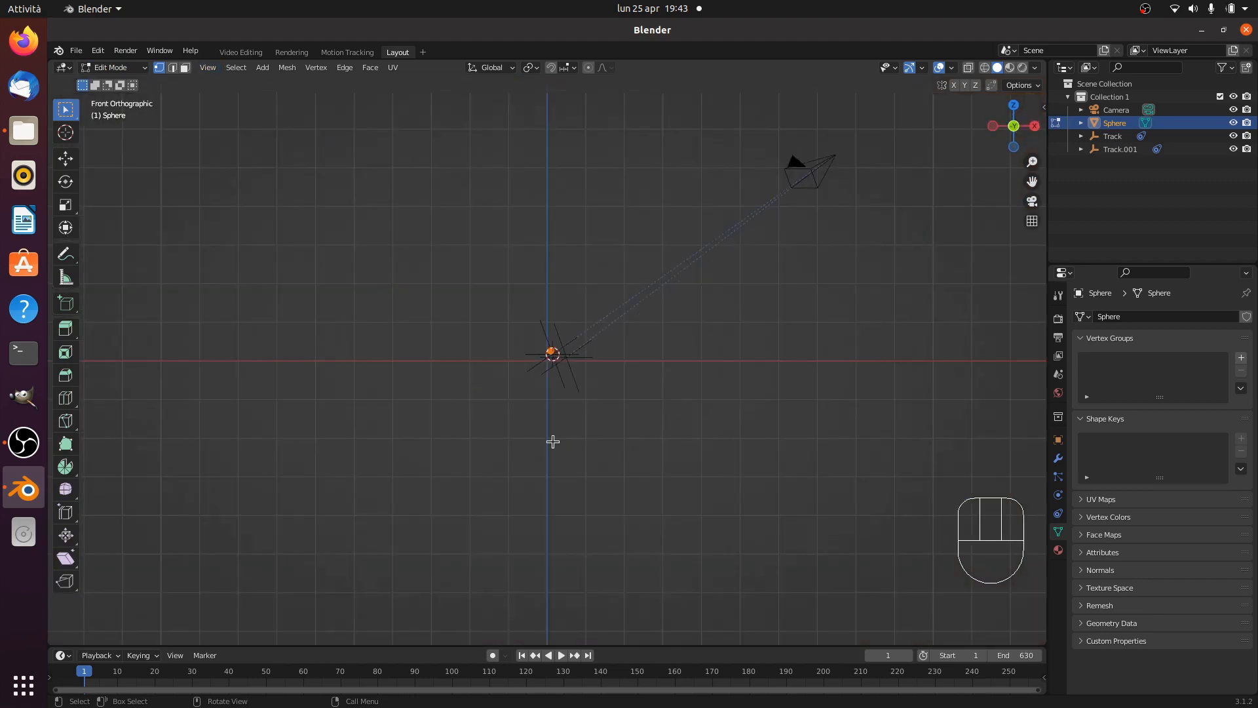
# Step: Select the bottom vertex of the sphere and switch the viewport back to the camera view
pyautogui.scroll(5, 580, 383)
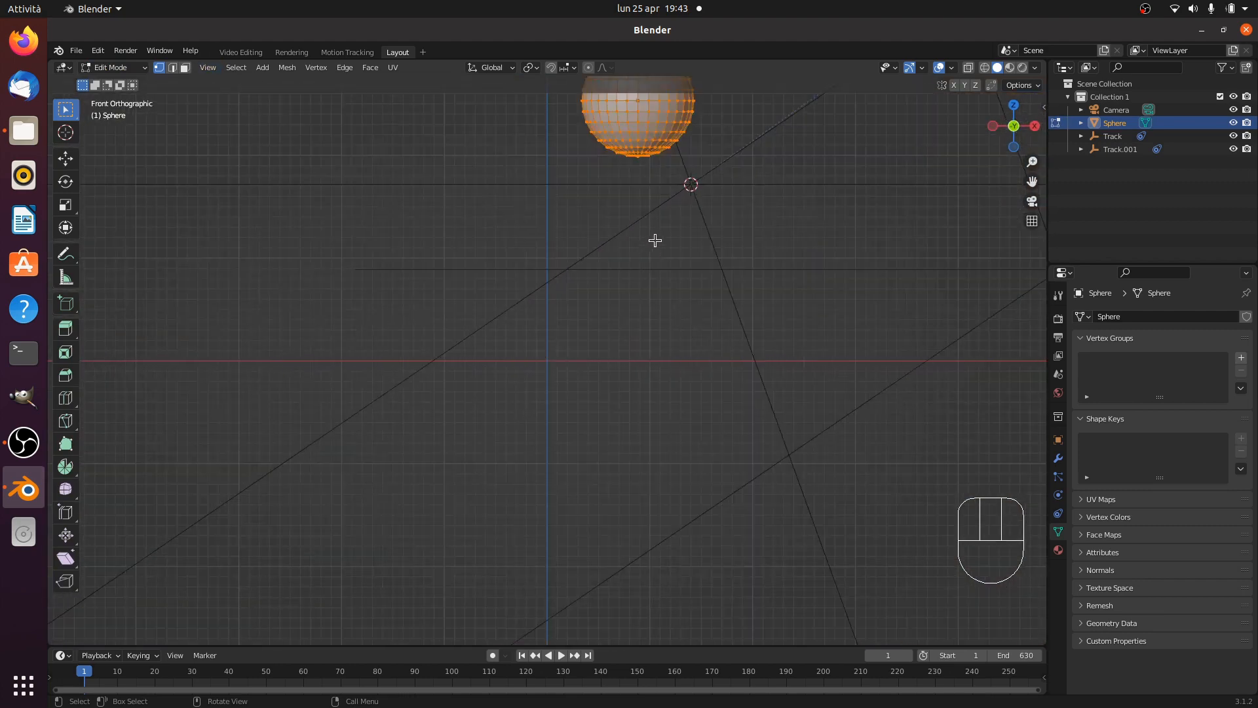
pyautogui.moveTo(1032, 180); pyautogui.dragTo(861, 402)
pyautogui.moveTo(1013, 128); pyautogui.dragTo(996, 150)
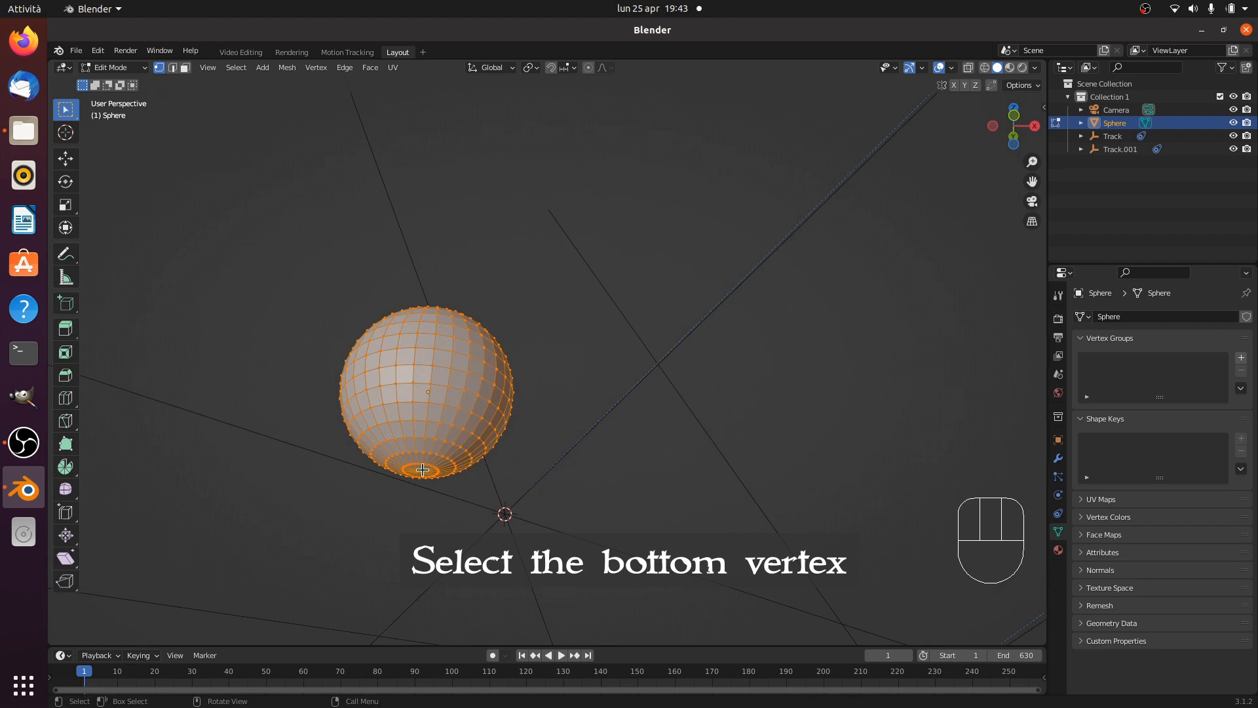
pyautogui.click(422, 470)
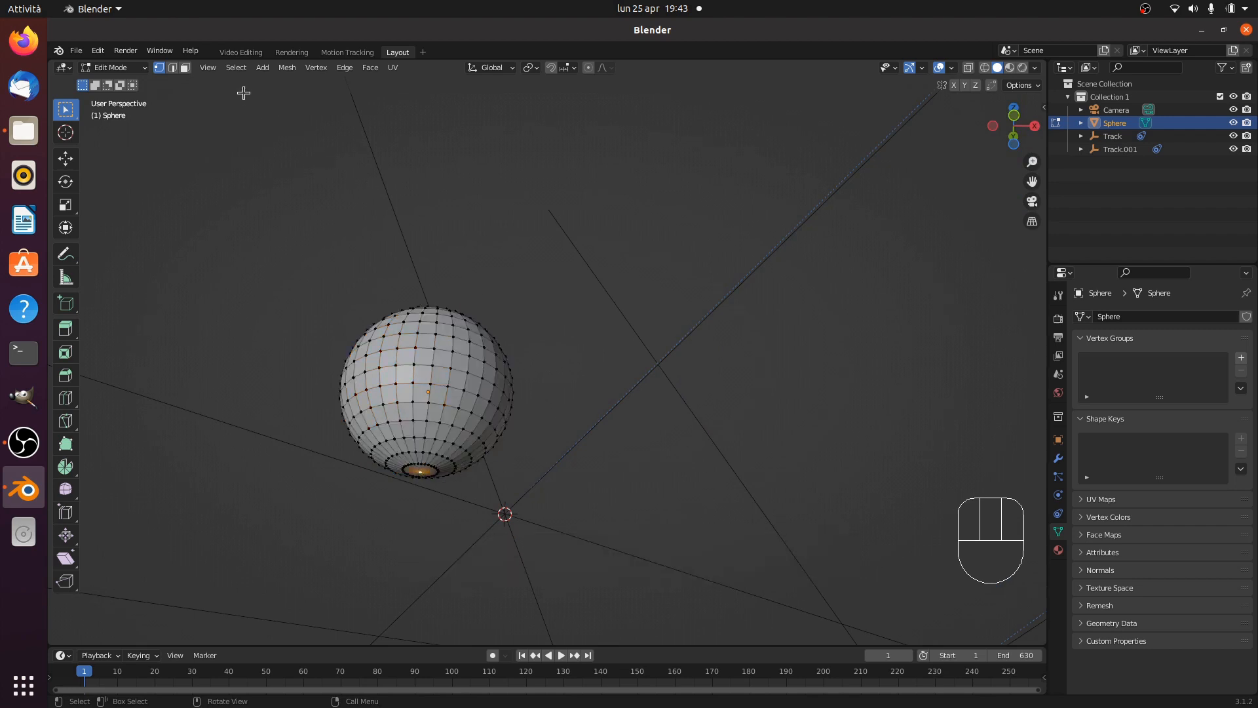
pyautogui.click(208, 68)
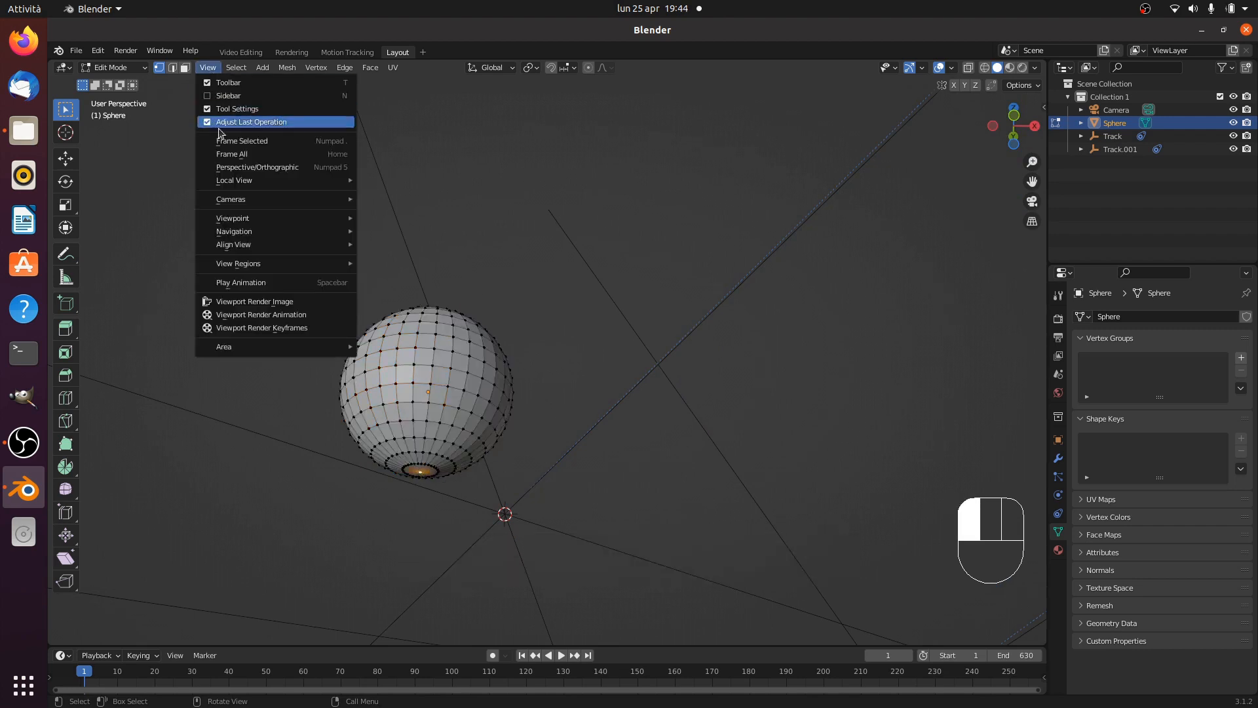
pyautogui.moveTo(236, 219)
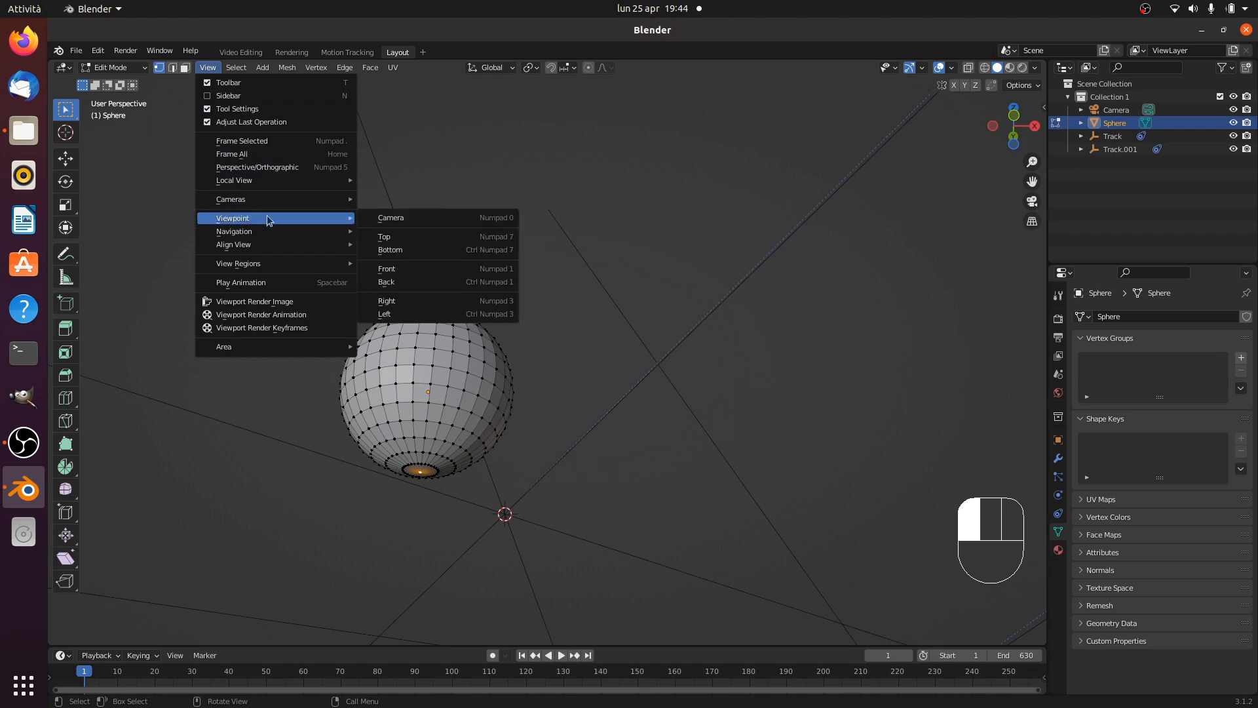
pyautogui.click(413, 220)
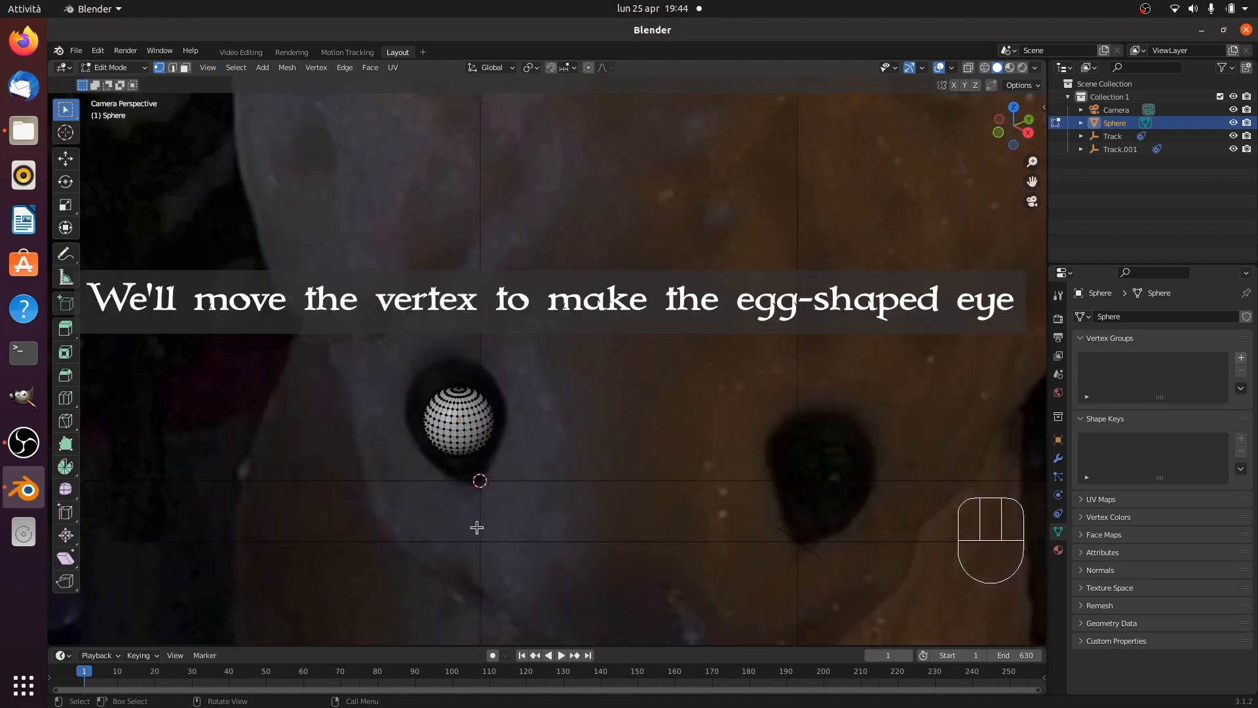
# Step: With proportional editing enabled at about 0.10 m influence, move the bottom vertex down about 0.039 m along Z to form an egg shape
pyautogui.click(588, 68)
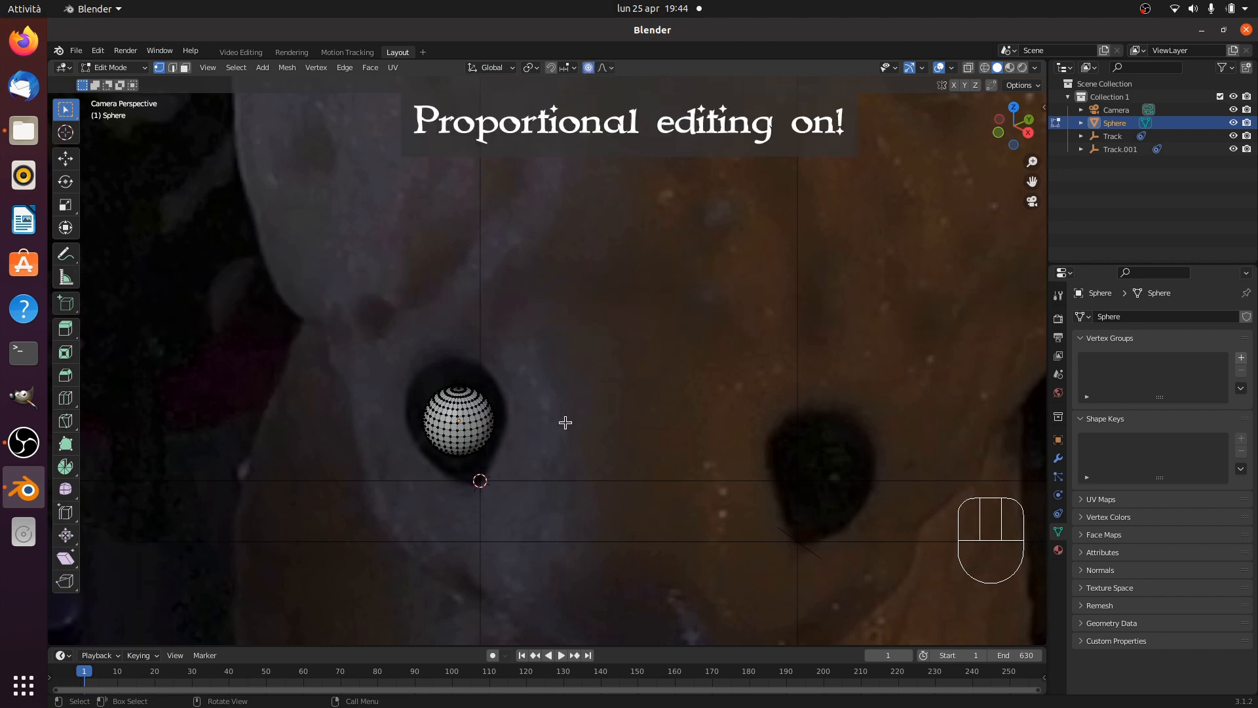
pyautogui.press('g')
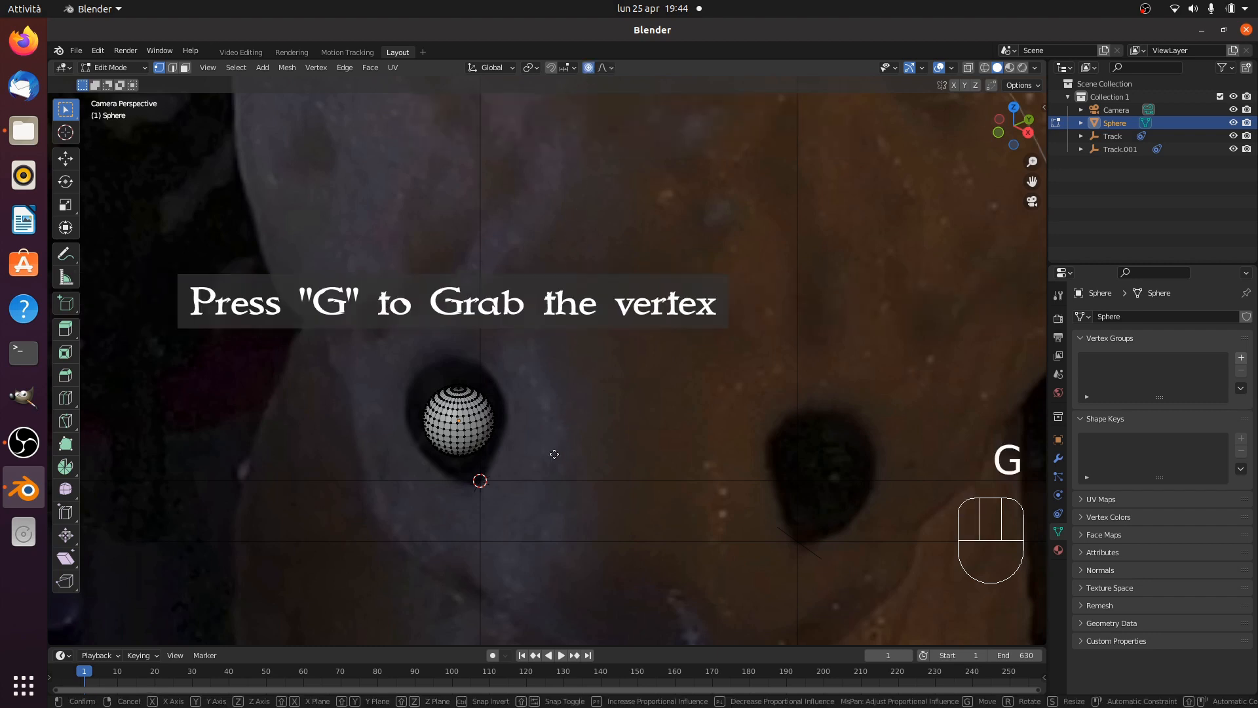
pyautogui.scroll(-10, 555, 454)
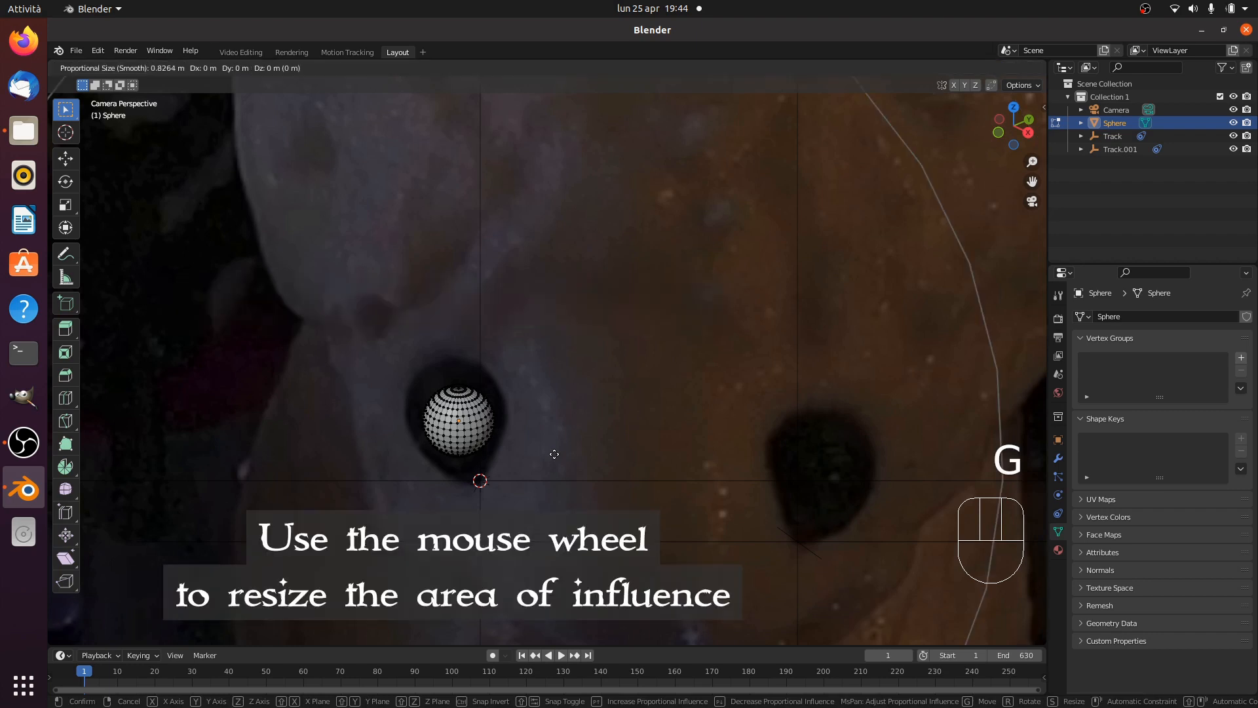
pyautogui.scroll(10, 554, 454)
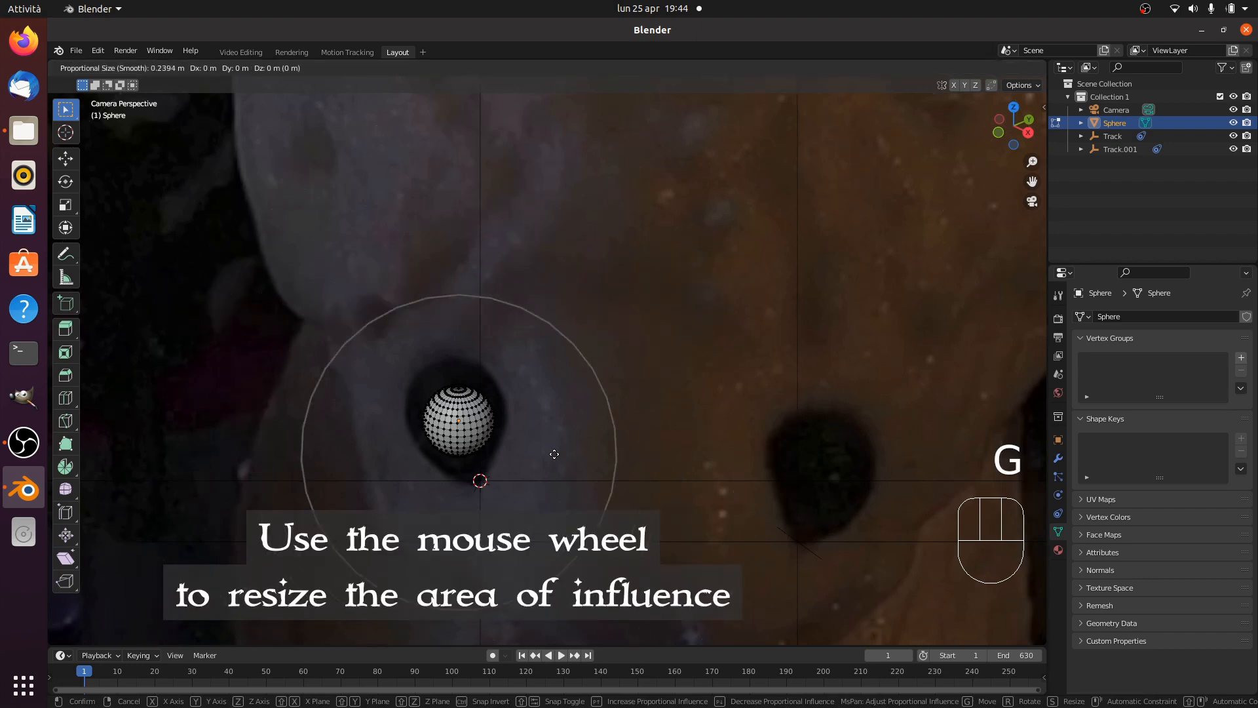
pyautogui.press('z')
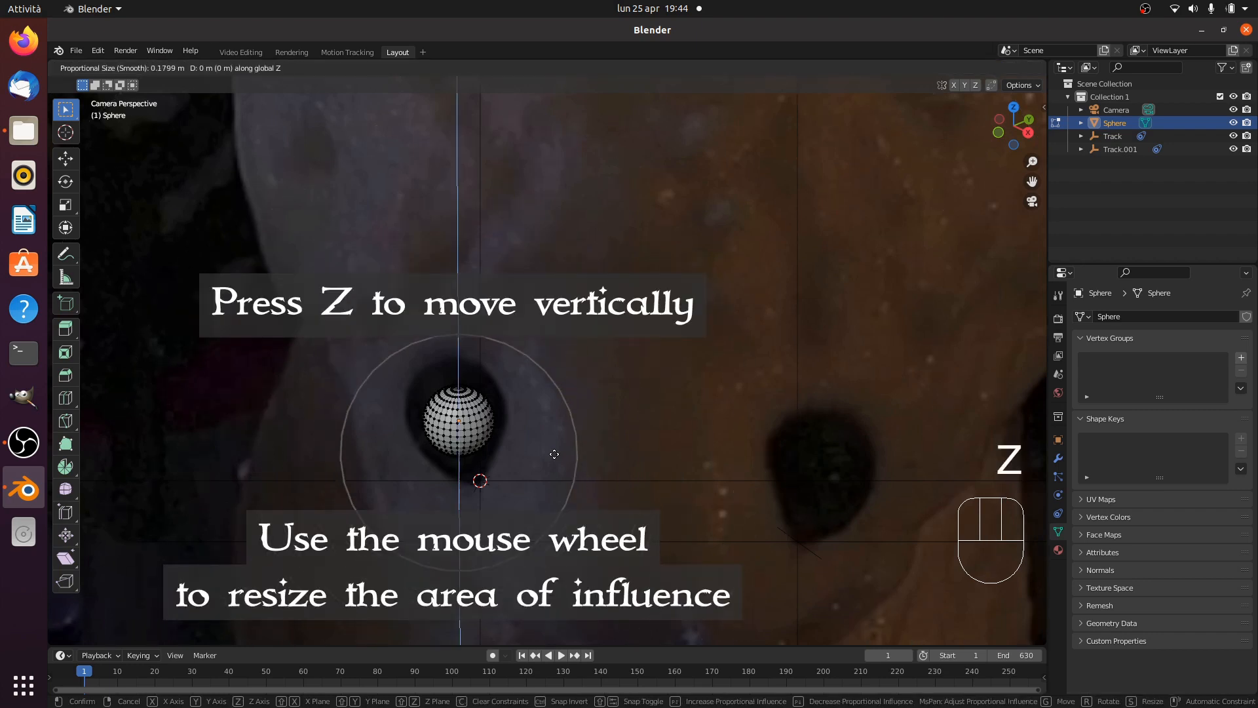
pyautogui.scroll(4, 554, 458)
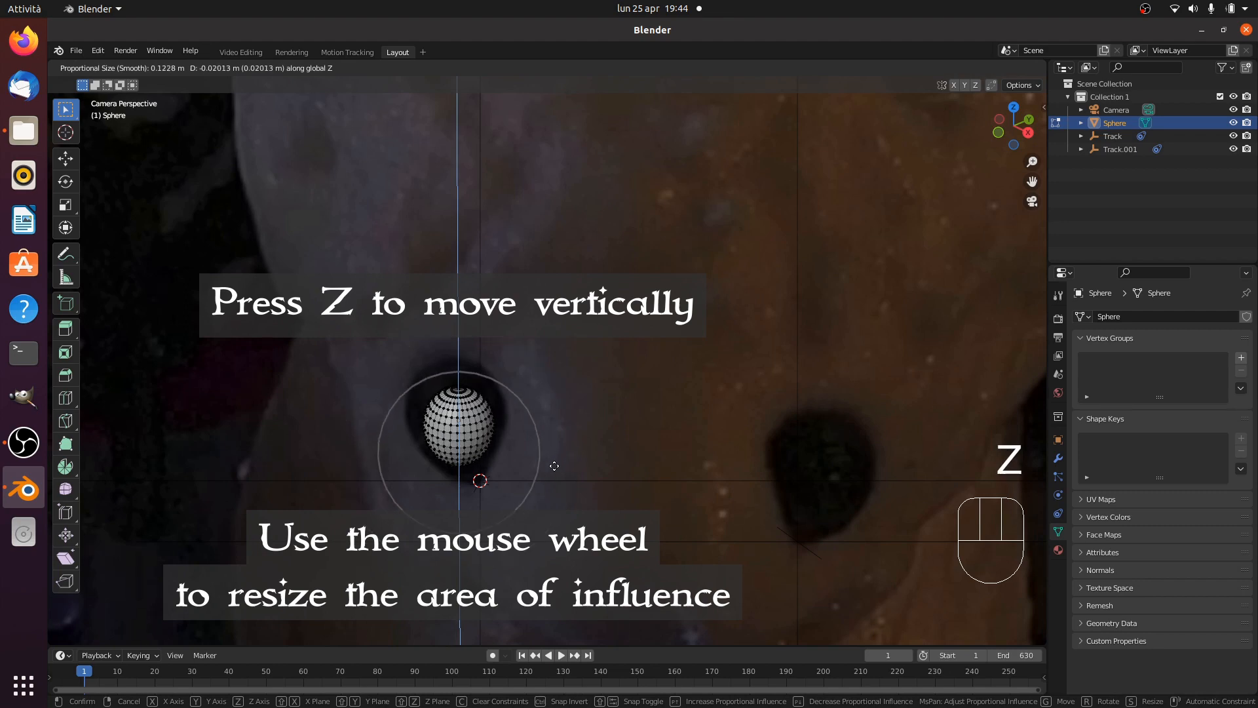
pyautogui.scroll(1, 554, 472)
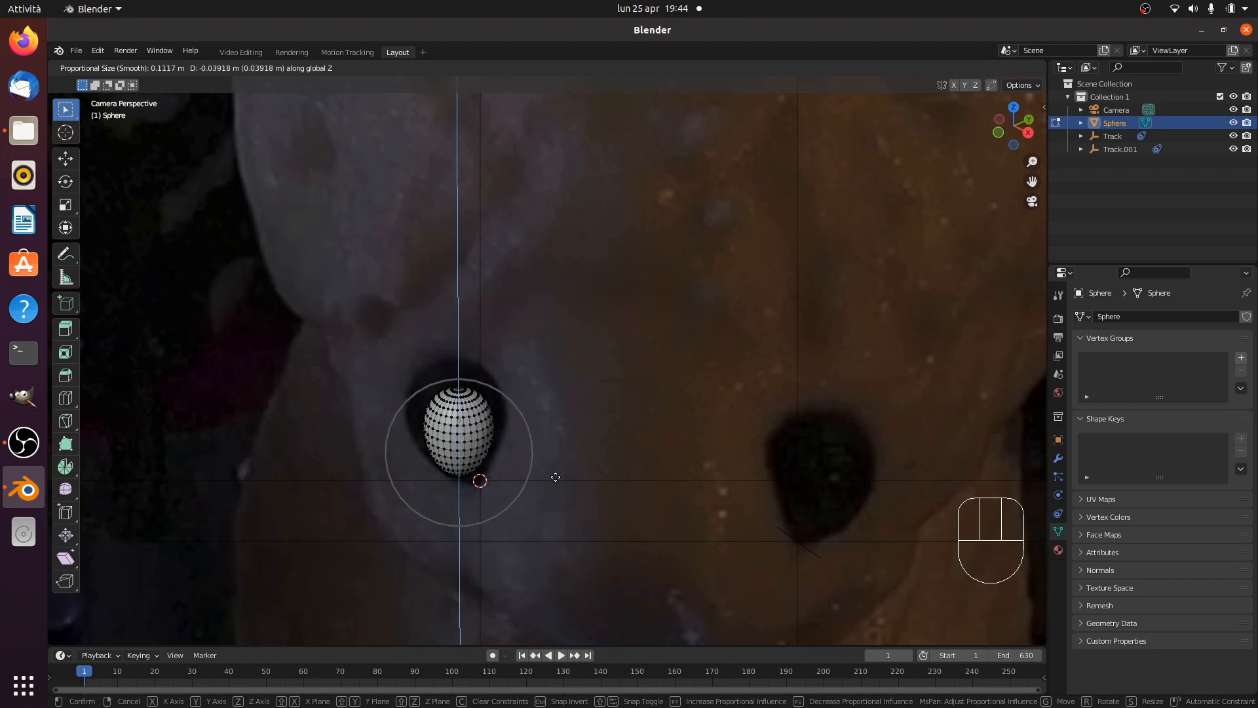
pyautogui.scroll(1, 556, 477)
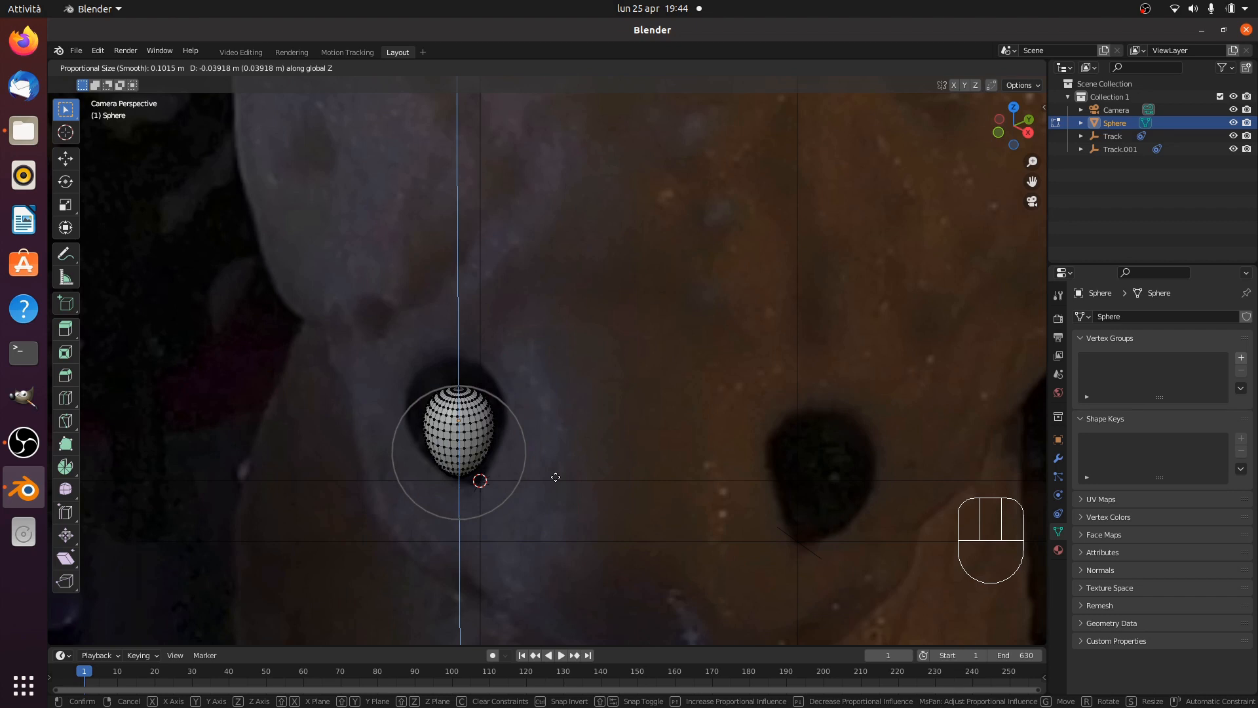
pyautogui.click(555, 477)
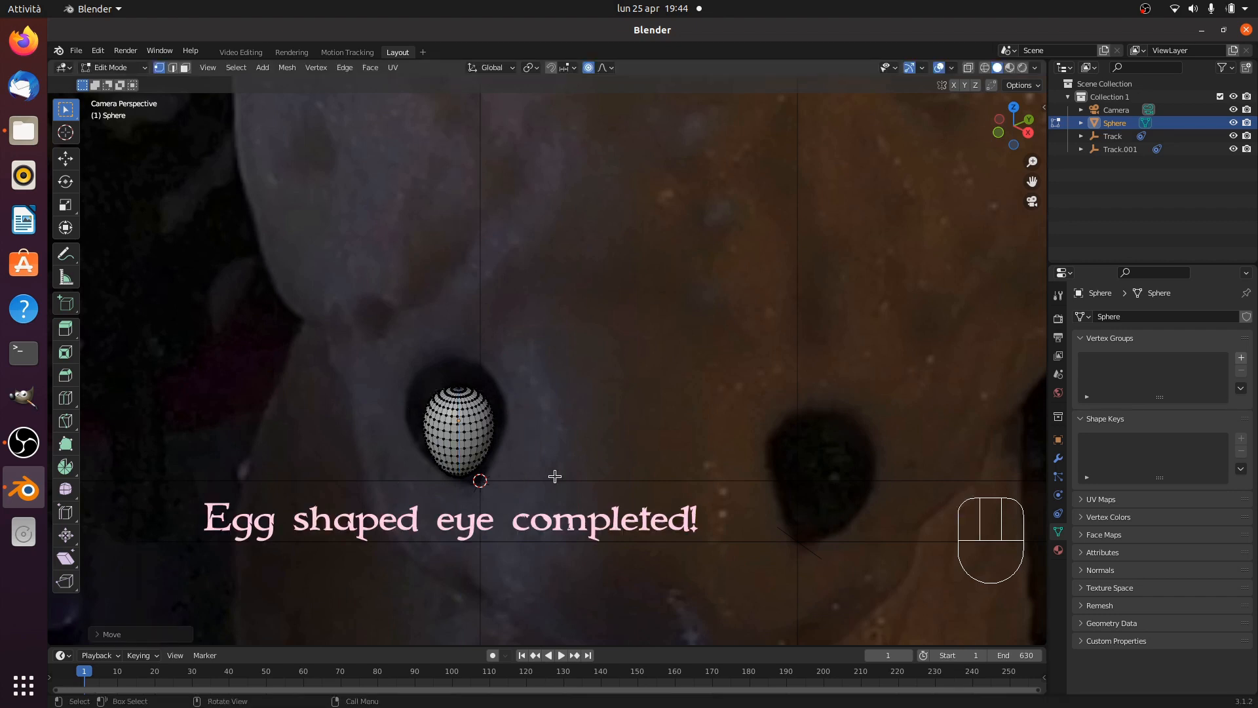
# Step: Return to Object Mode, then rotate and move the egg-shaped sphere to fit inside the left-hand dark eye
pyautogui.click(123, 68)
pyautogui.click(125, 83)
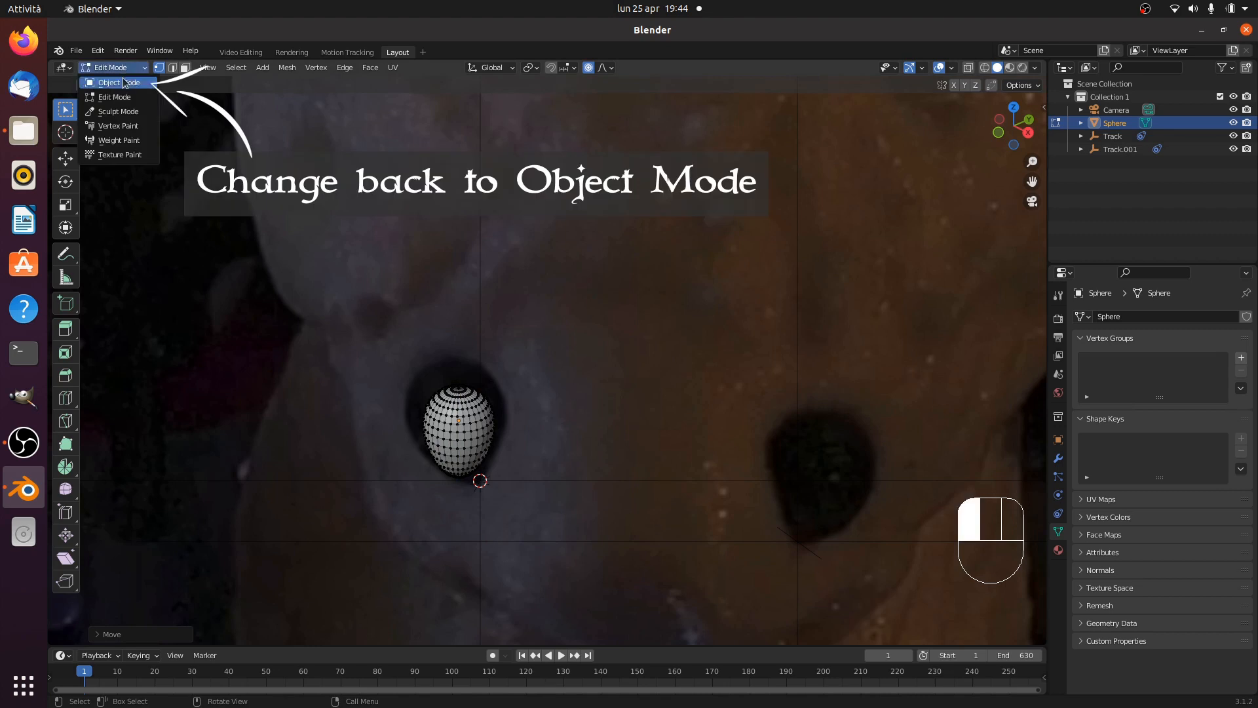
pyautogui.press('r')
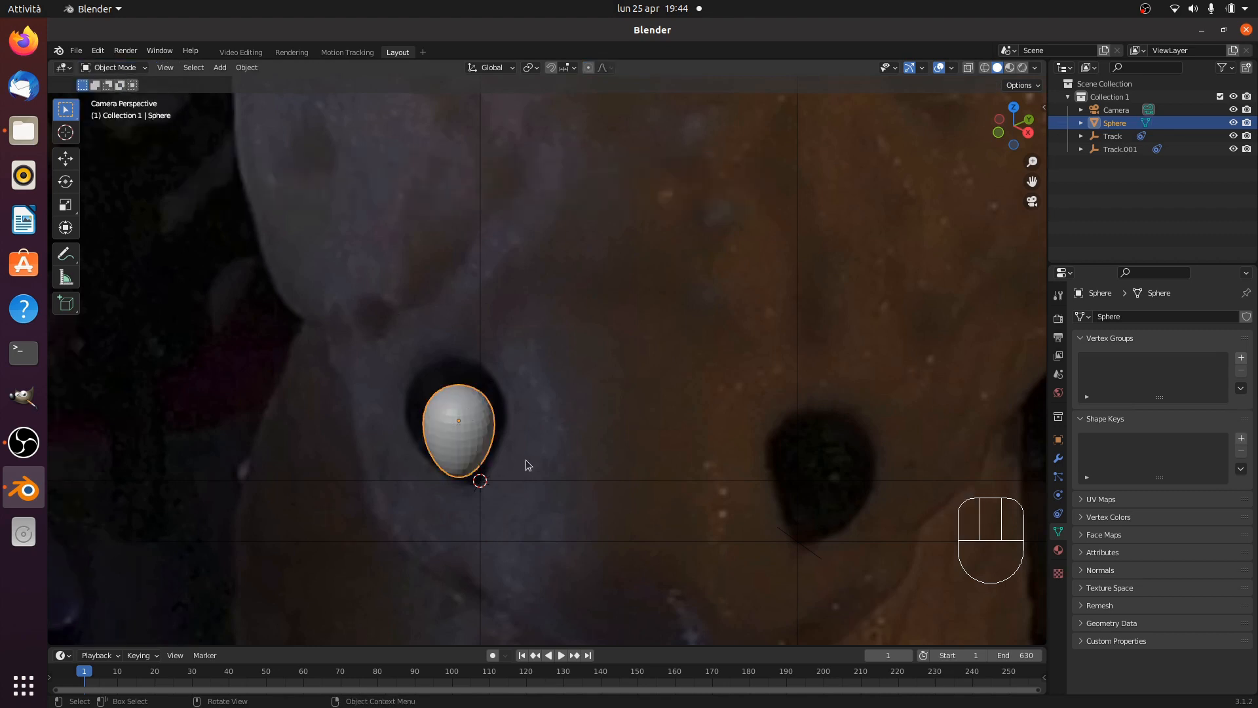
pyautogui.click(518, 453)
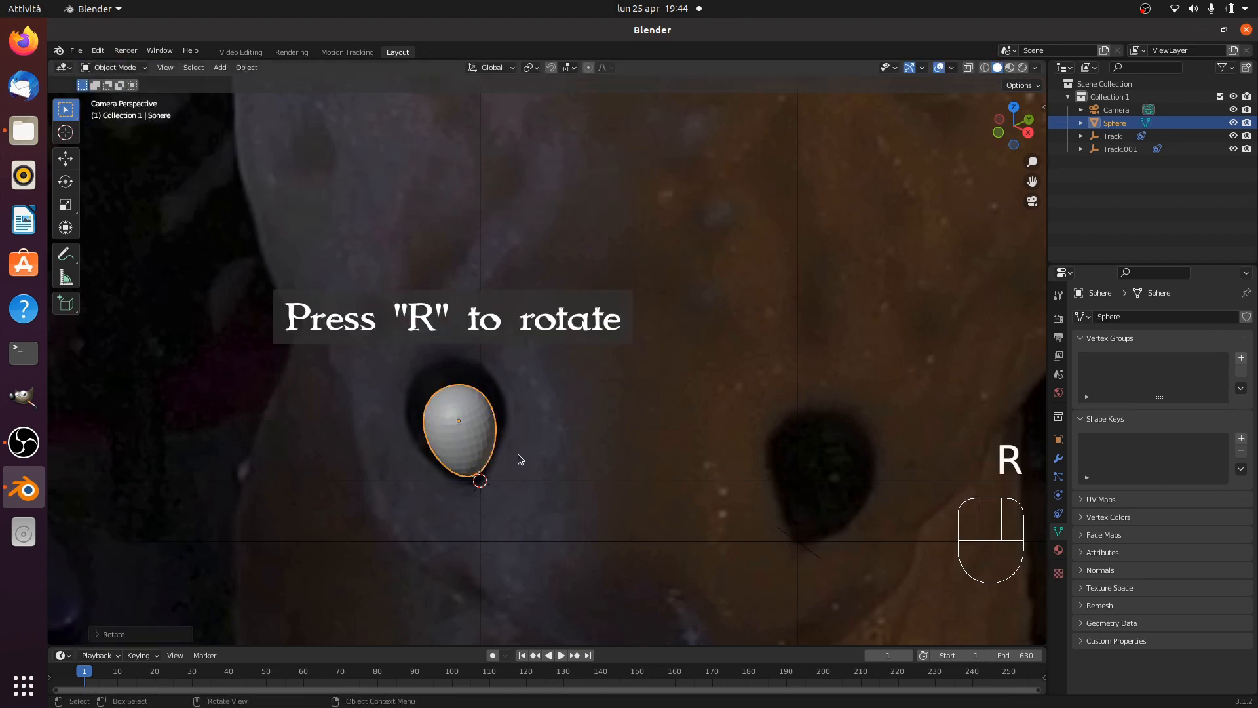
pyautogui.press('g')
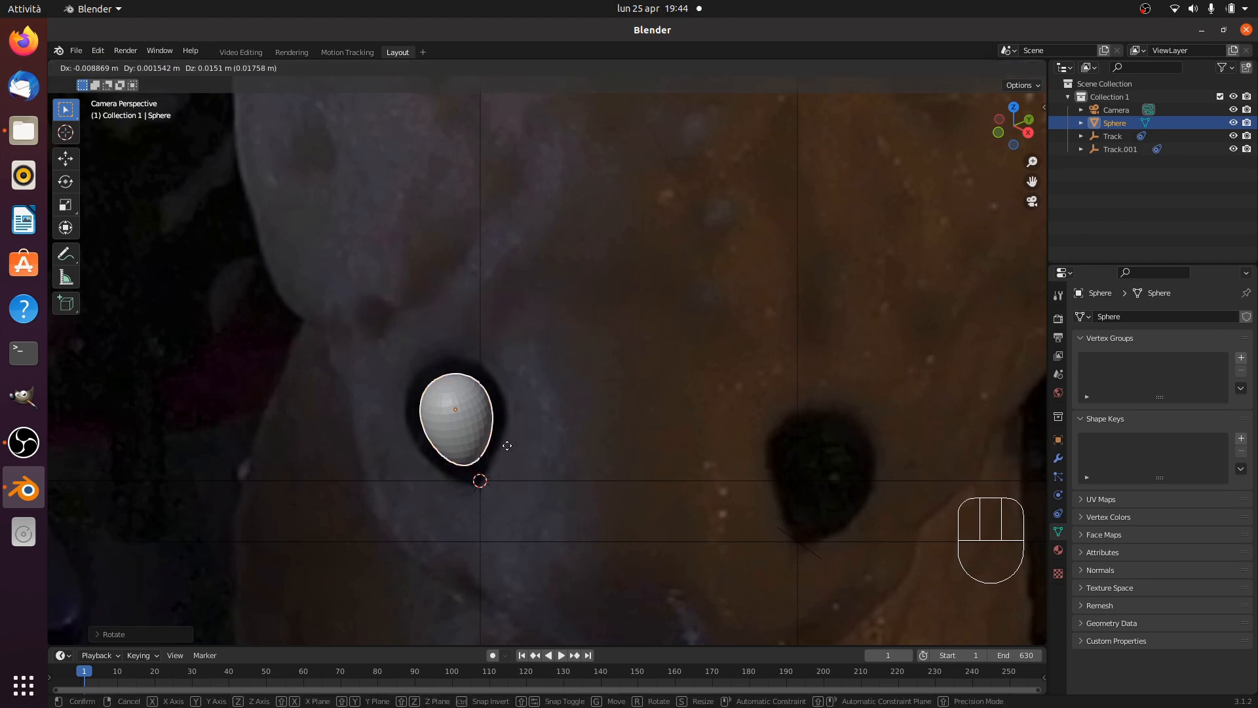
pyautogui.click(507, 445)
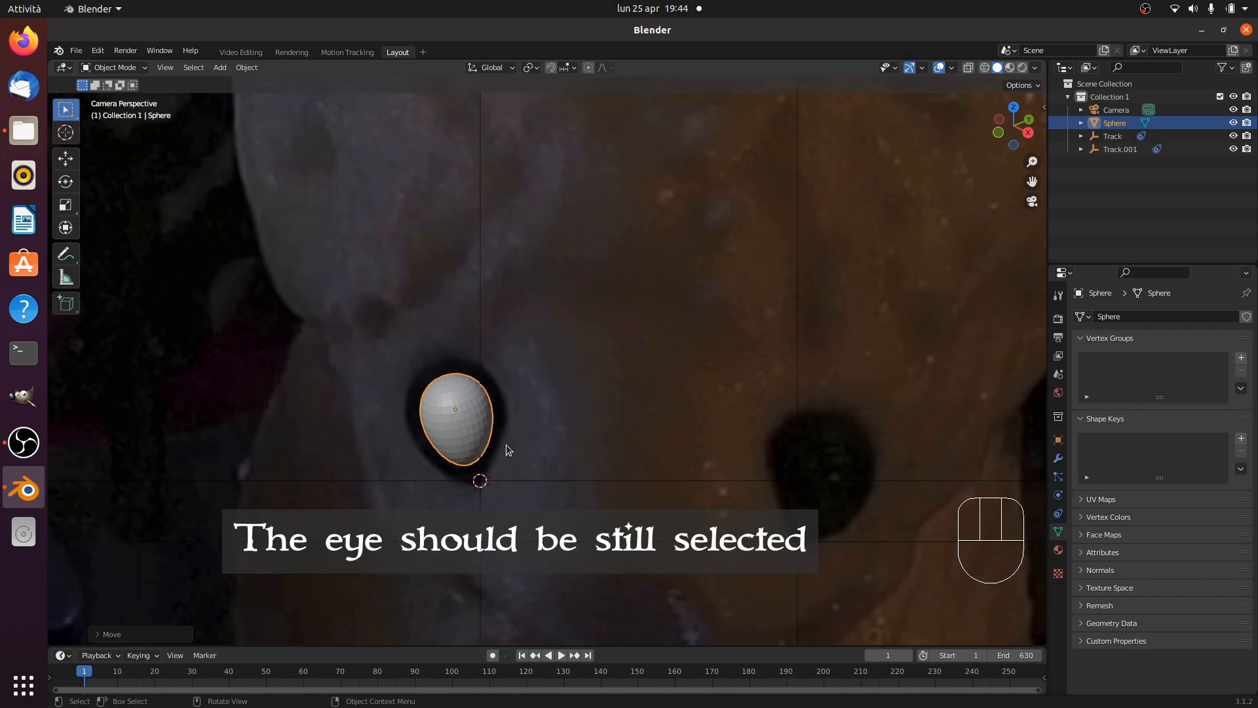
# Step: Parent the left-hand egg-shaped sphere to the Track empty using the Object option
pyautogui.keyDown('shift'); pyautogui.click(529, 480); pyautogui.keyUp('shift')
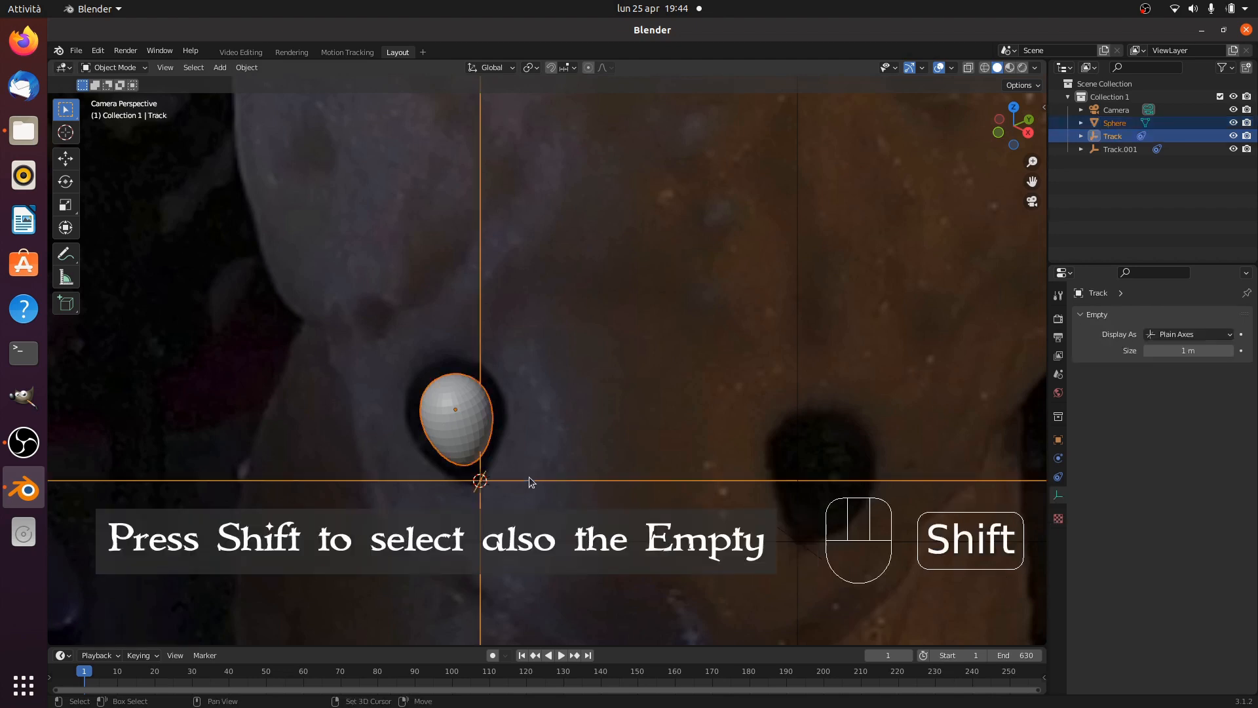
pyautogui.hotkey('ctrl', 'p')
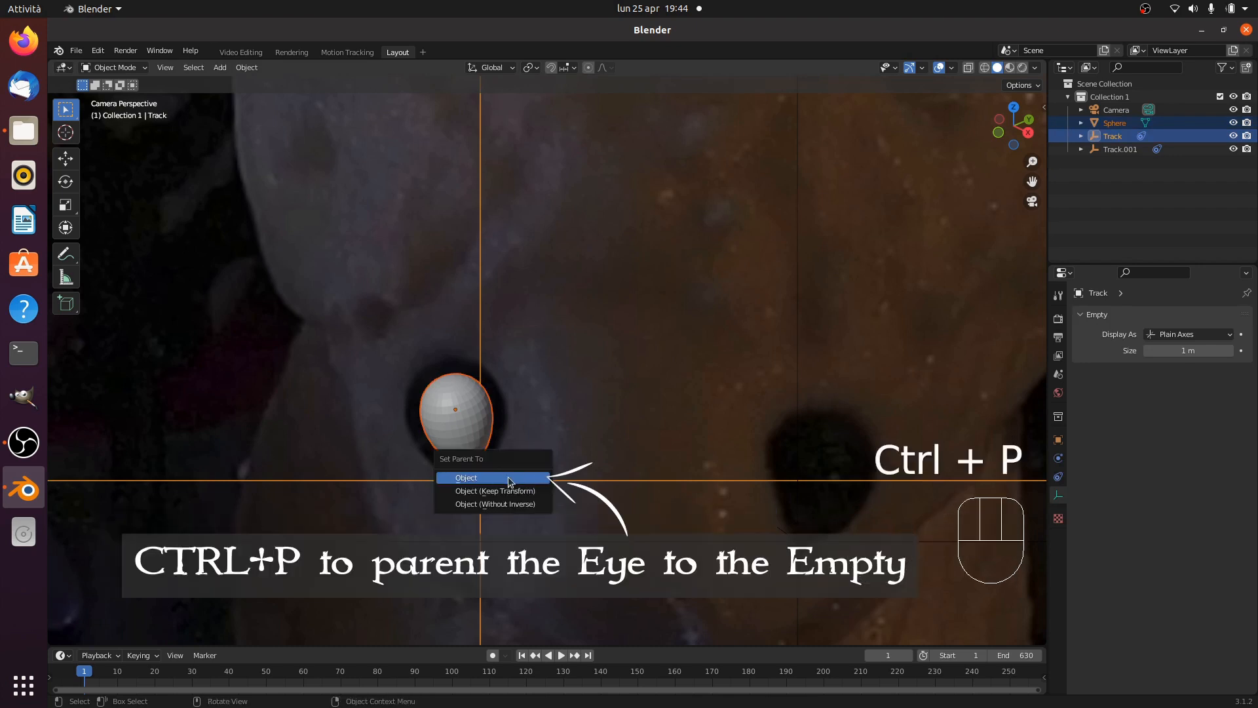
pyautogui.click(512, 480)
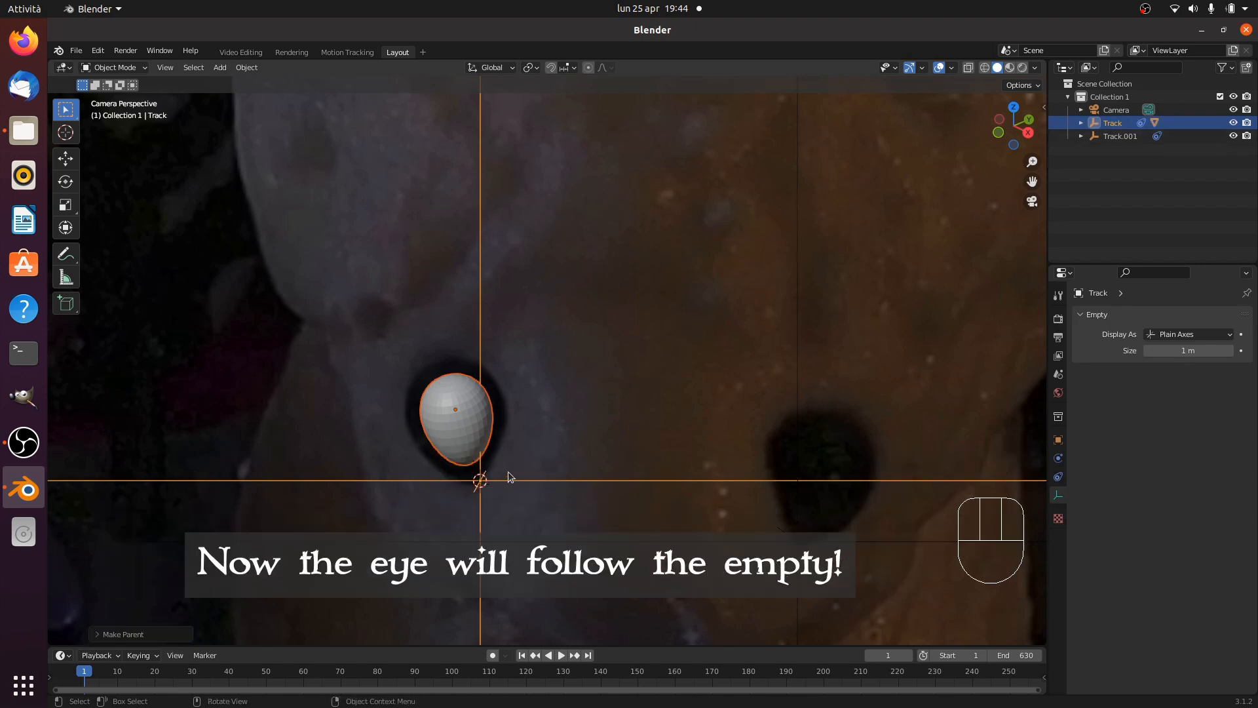
# Step: Duplicate the egg-shaped sphere and place the copy over the right-hand dark eye
pyautogui.click(459, 422)
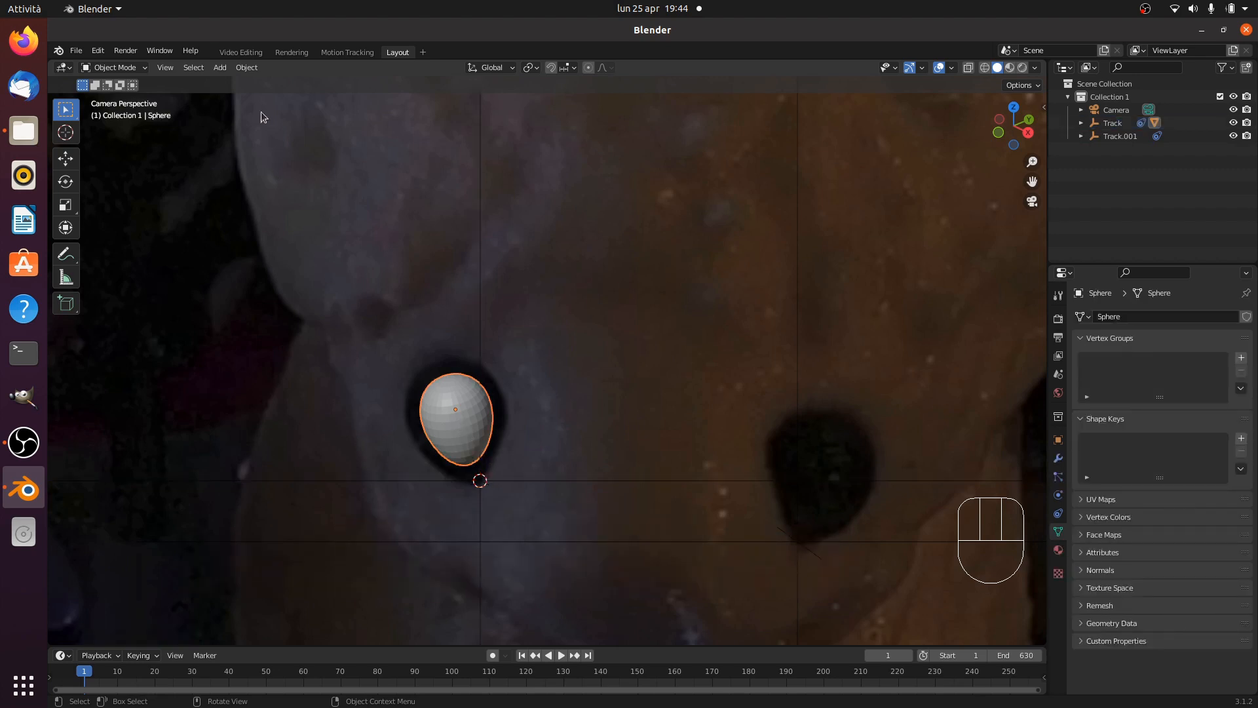
pyautogui.click(246, 67)
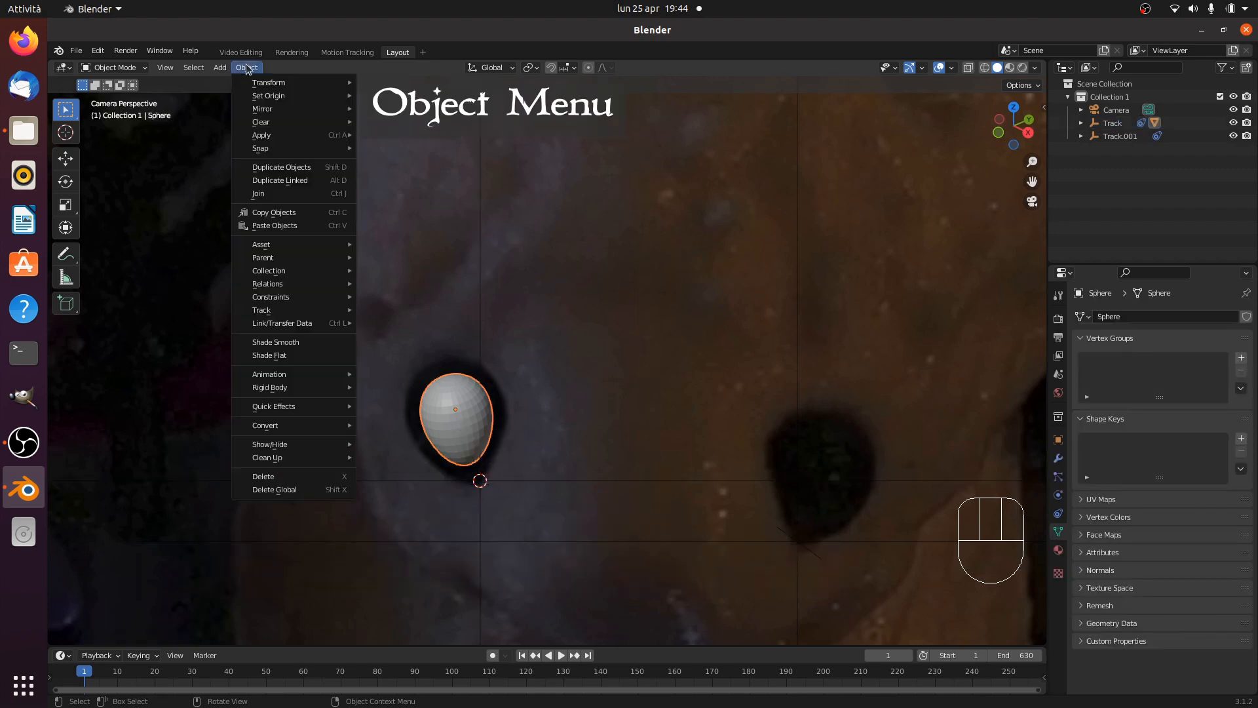
pyautogui.click(286, 168)
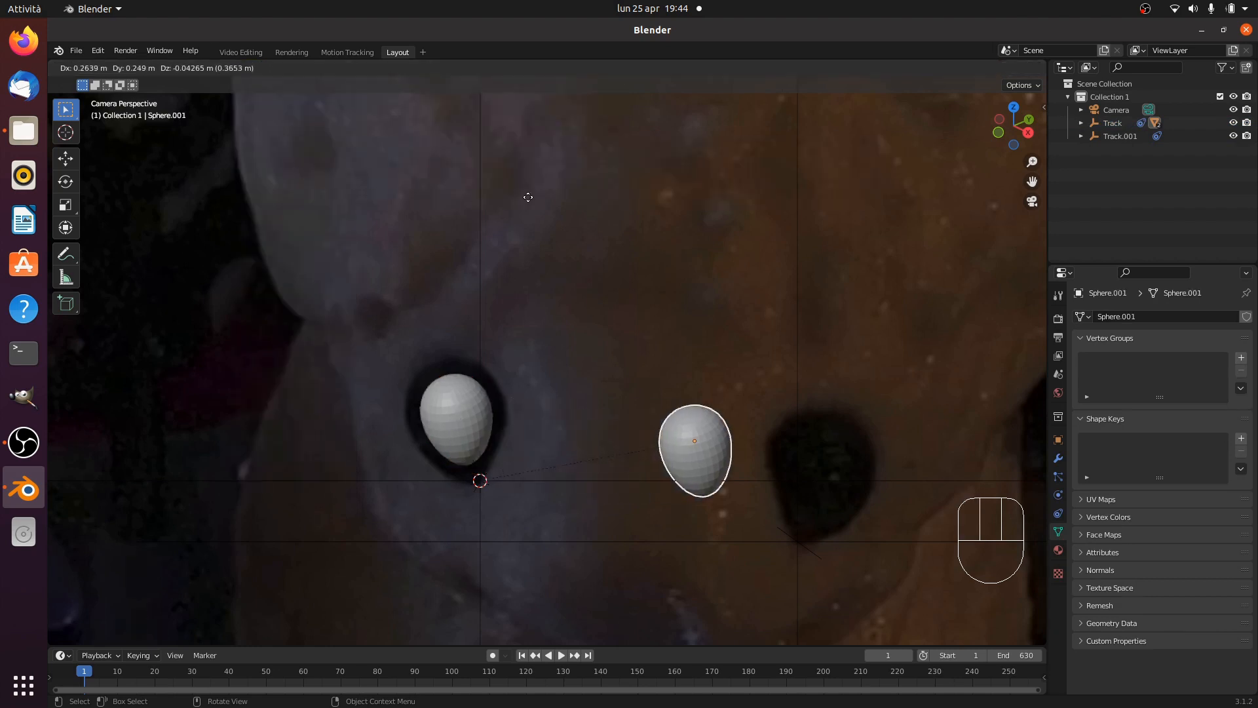
pyautogui.click(654, 232)
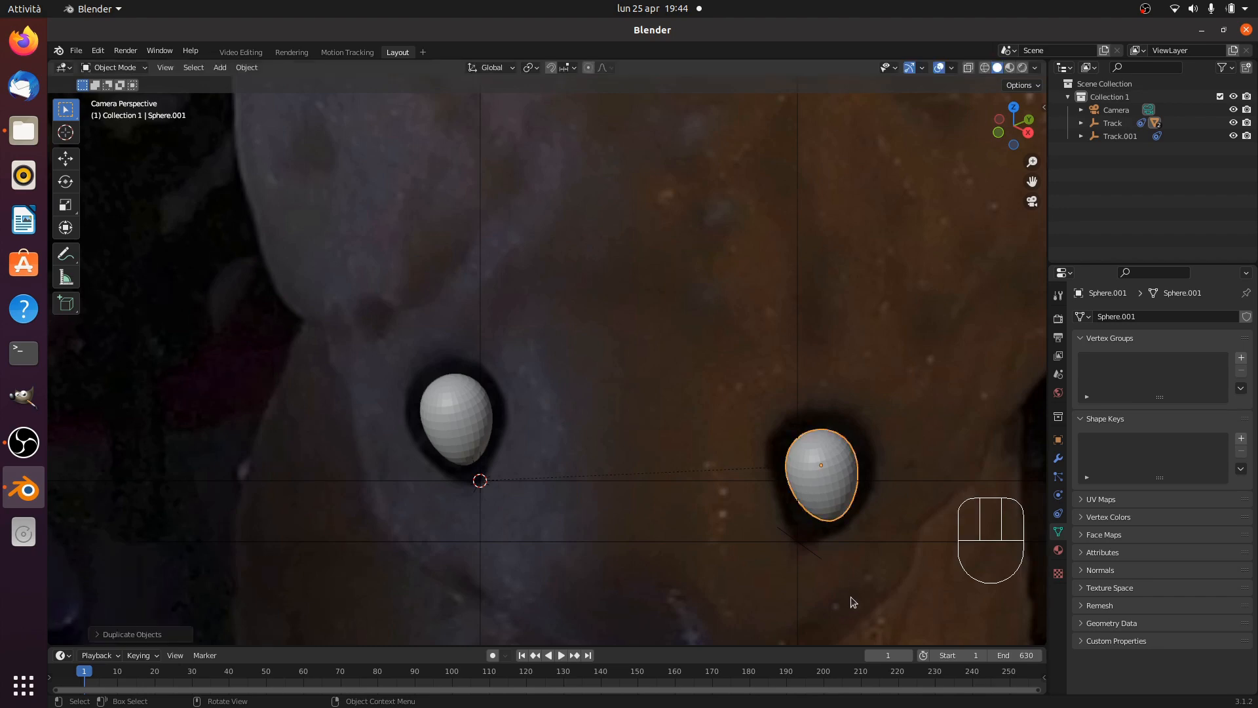
# Step: Rotate and move the duplicated sphere so its narrow end follows the tilt of the right-hand eye and it sits inside the dark area
pyautogui.press('r')
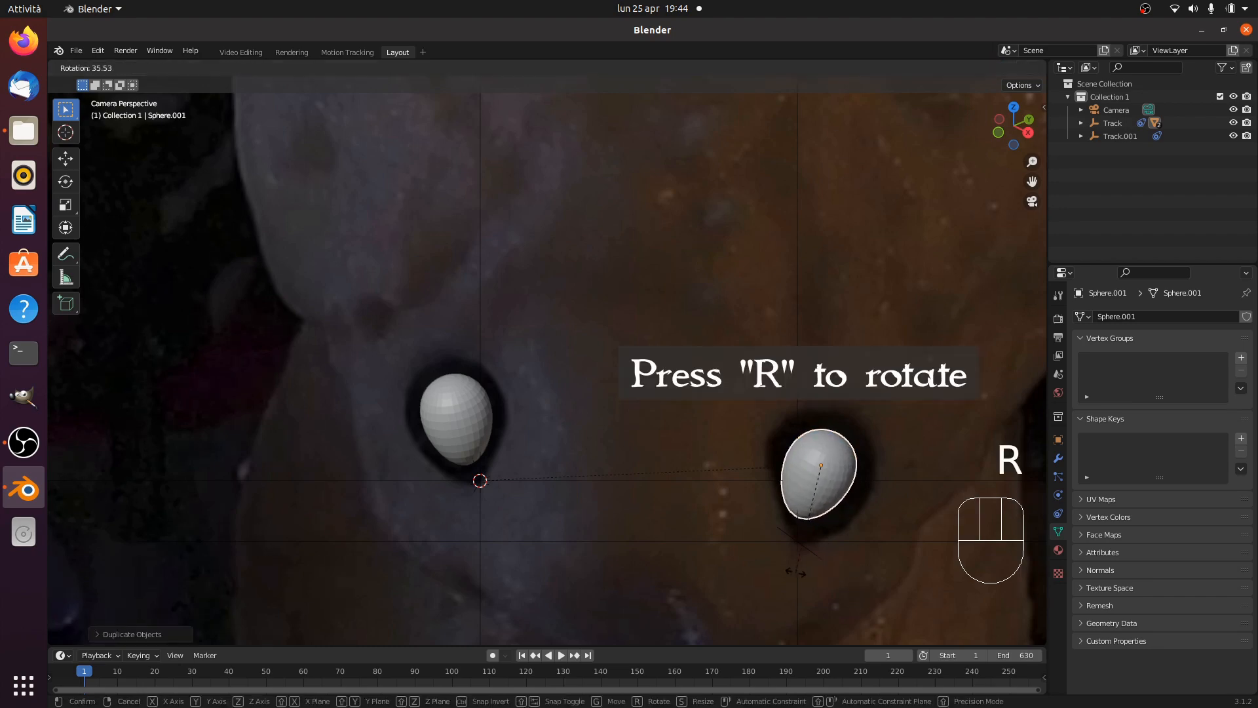
pyautogui.click(809, 549)
pyautogui.press('g')
pyautogui.click(858, 495)
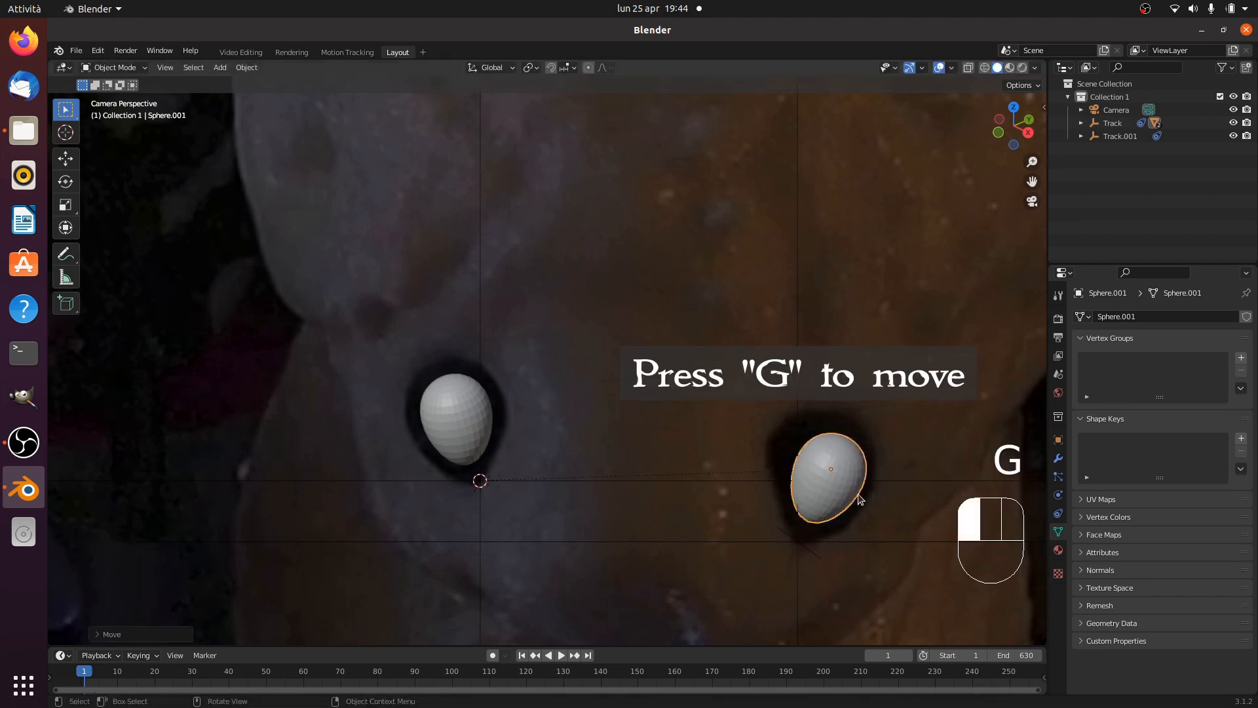
pyautogui.press('r')
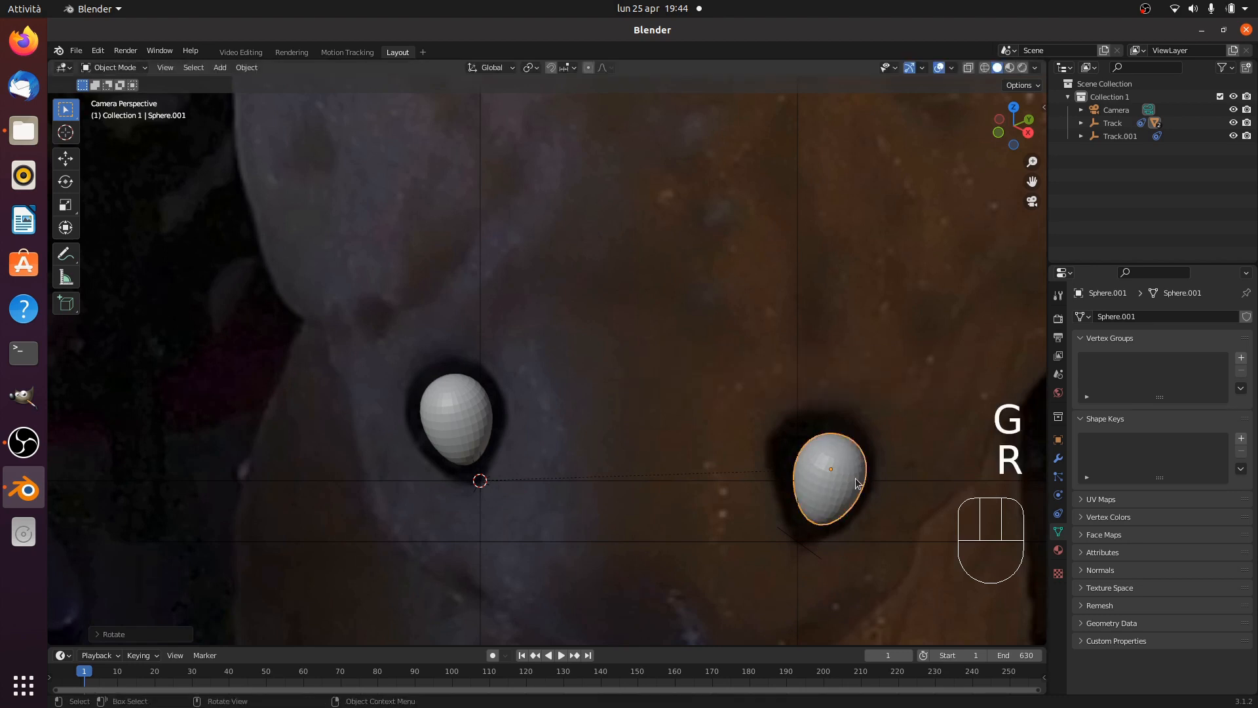
pyautogui.click(854, 468)
pyautogui.press('g')
pyautogui.click(850, 481)
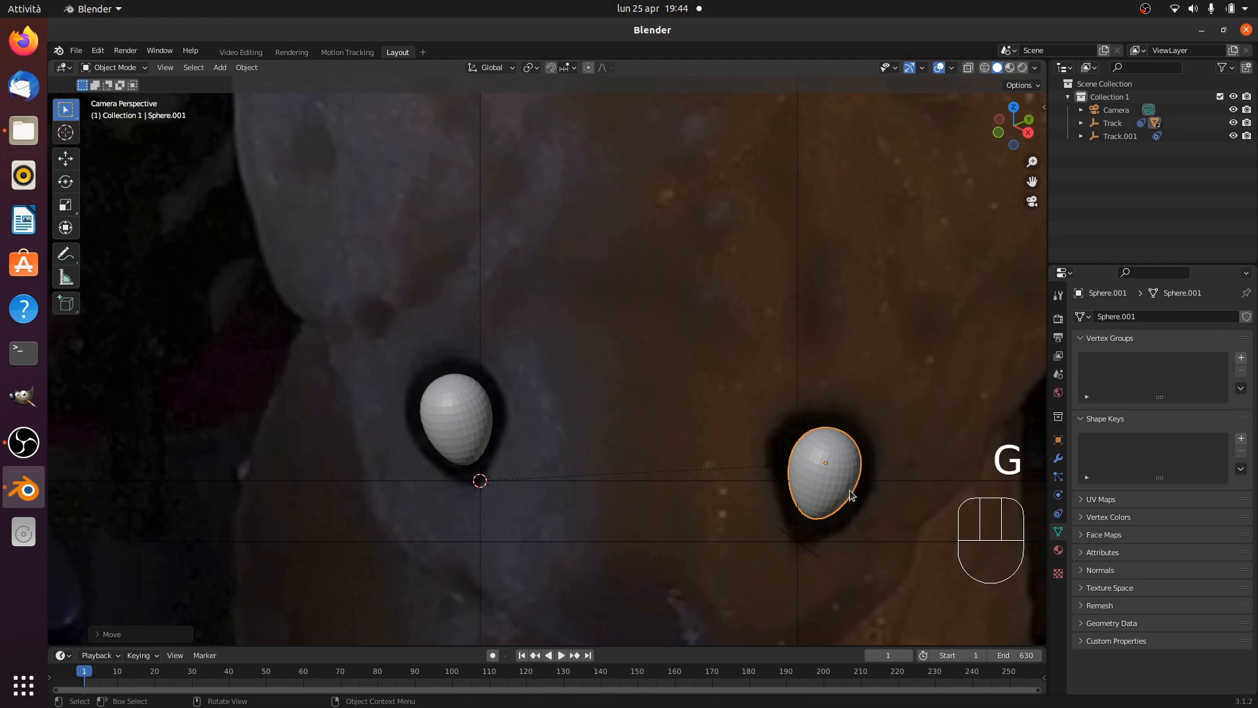
# Step: Parent the right-hand sphere to the Track.001 empty using the Object option
pyautogui.press('shift')
pyautogui.keyDown('shift'); pyautogui.click(855, 546); pyautogui.keyUp('shift')
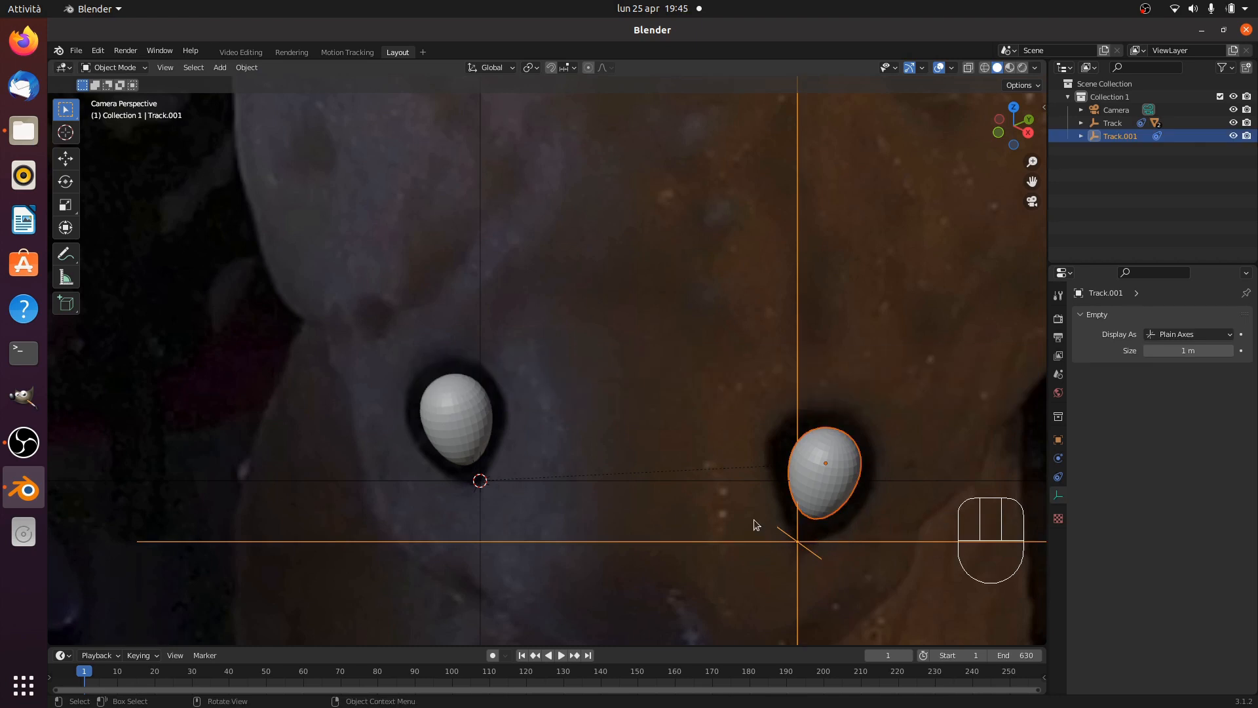
pyautogui.hotkey('ctrl', 'p')
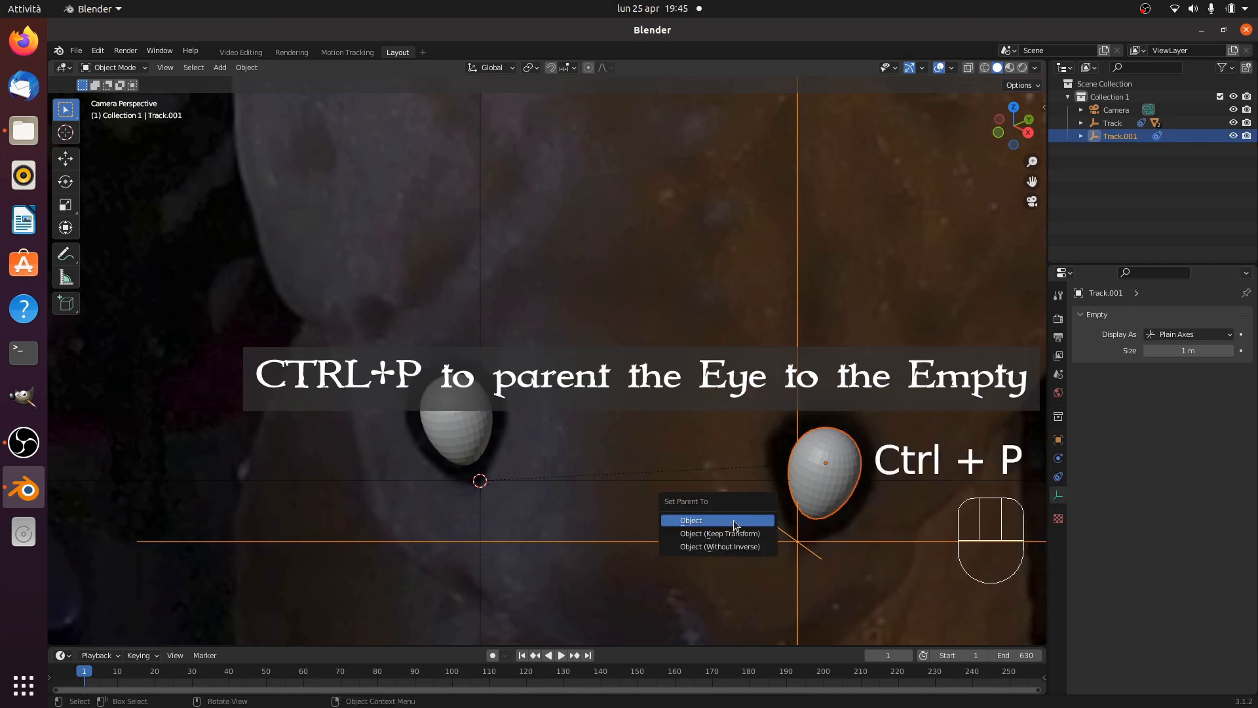
pyautogui.click(734, 522)
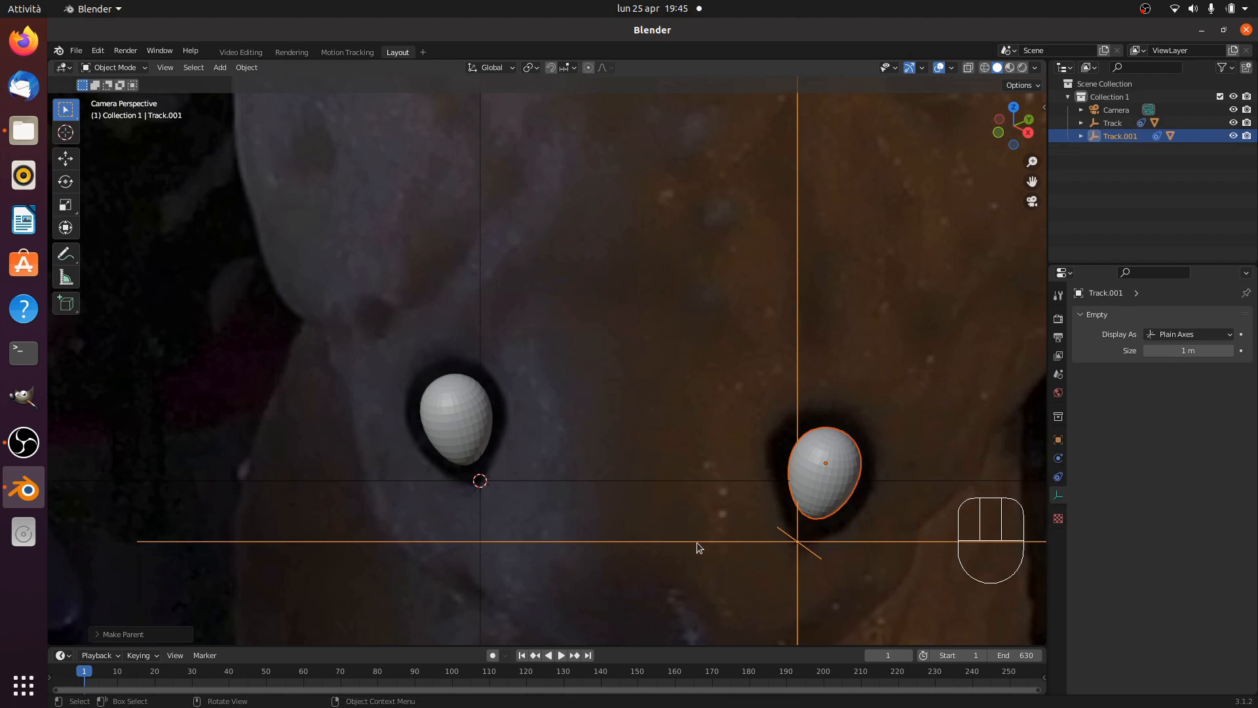
# Step: Select both eye spheres, scrub to about frame 42 to check that they follow the footage, and return to the first frame
pyautogui.click(457, 423)
pyautogui.keyDown('shift'); pyautogui.click(824, 439); pyautogui.keyUp('shift')
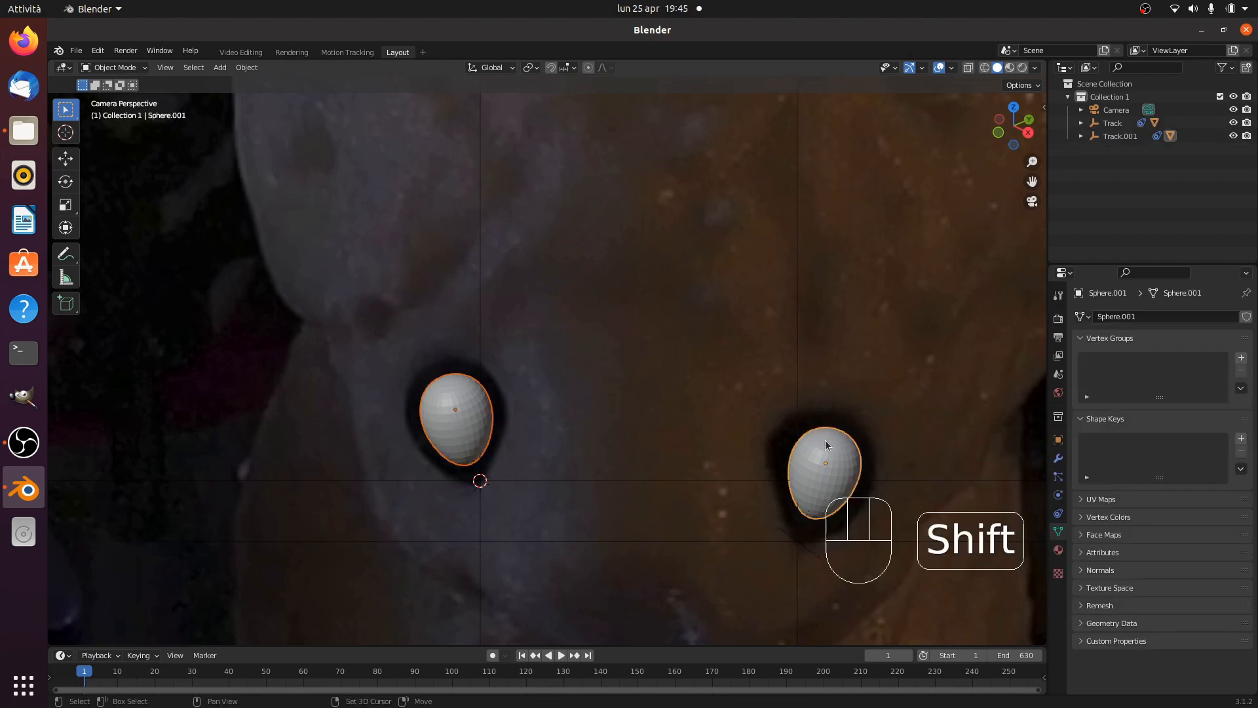
pyautogui.scroll(-6, 713, 524)
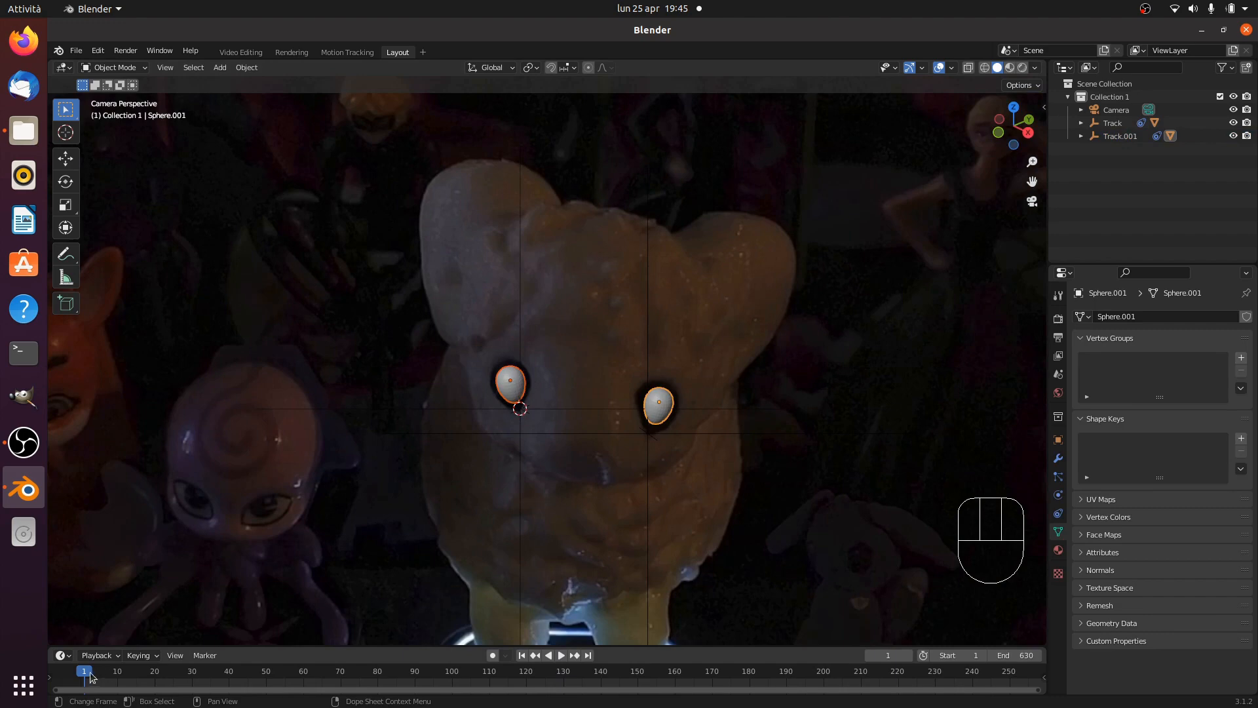
pyautogui.moveTo(91, 677); pyautogui.dragTo(237, 677)
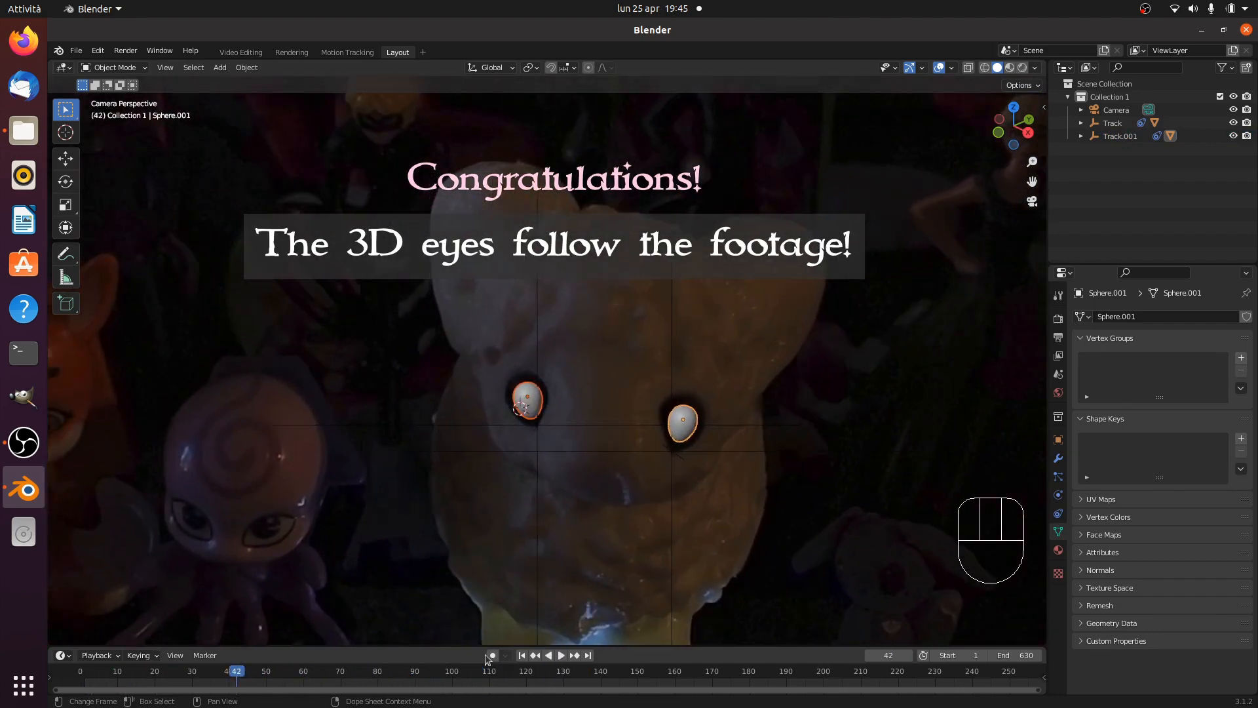
pyautogui.click(520, 655)
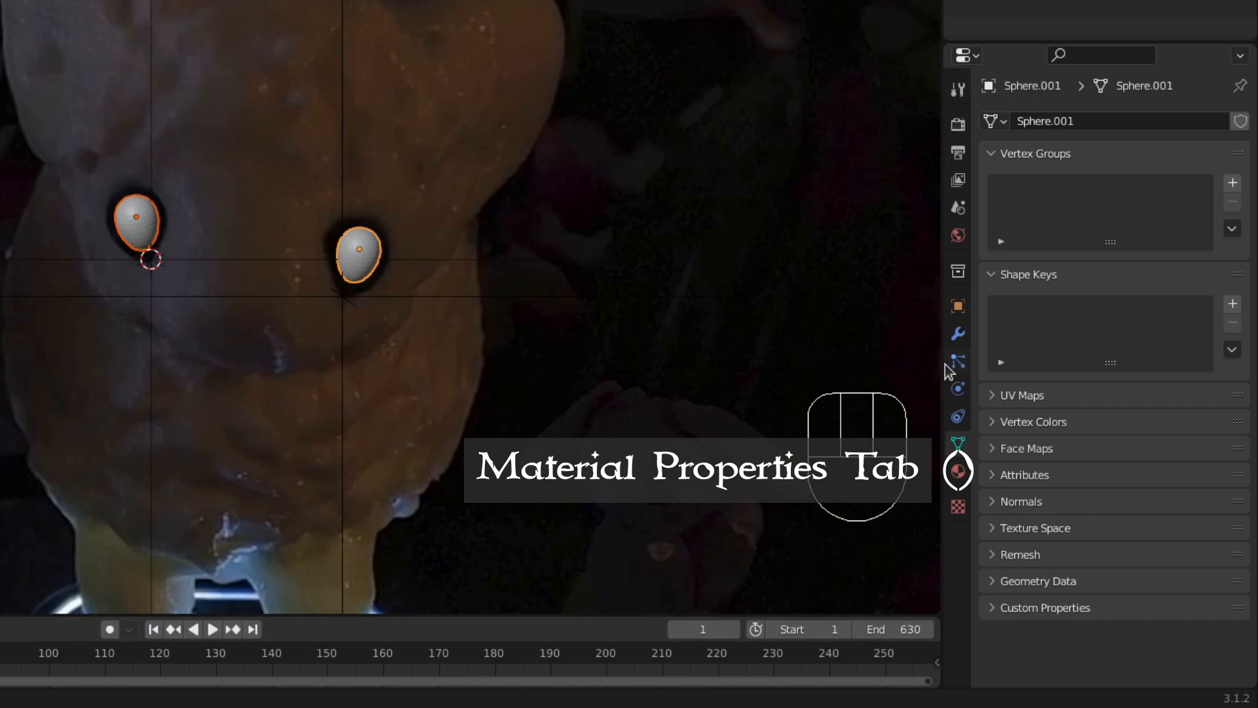
# Step: Create a new material on the right-hand sphere with an Emission surface and a light red color
pyautogui.click(958, 470)
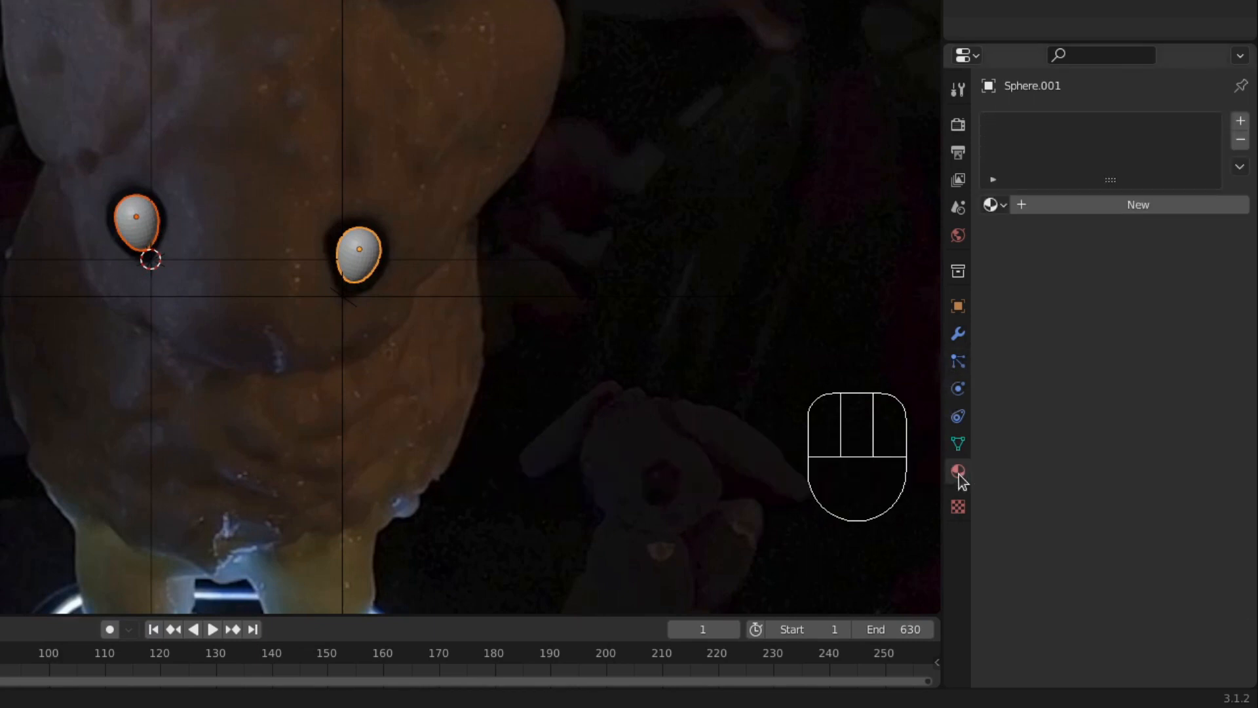
pyautogui.click(1074, 211)
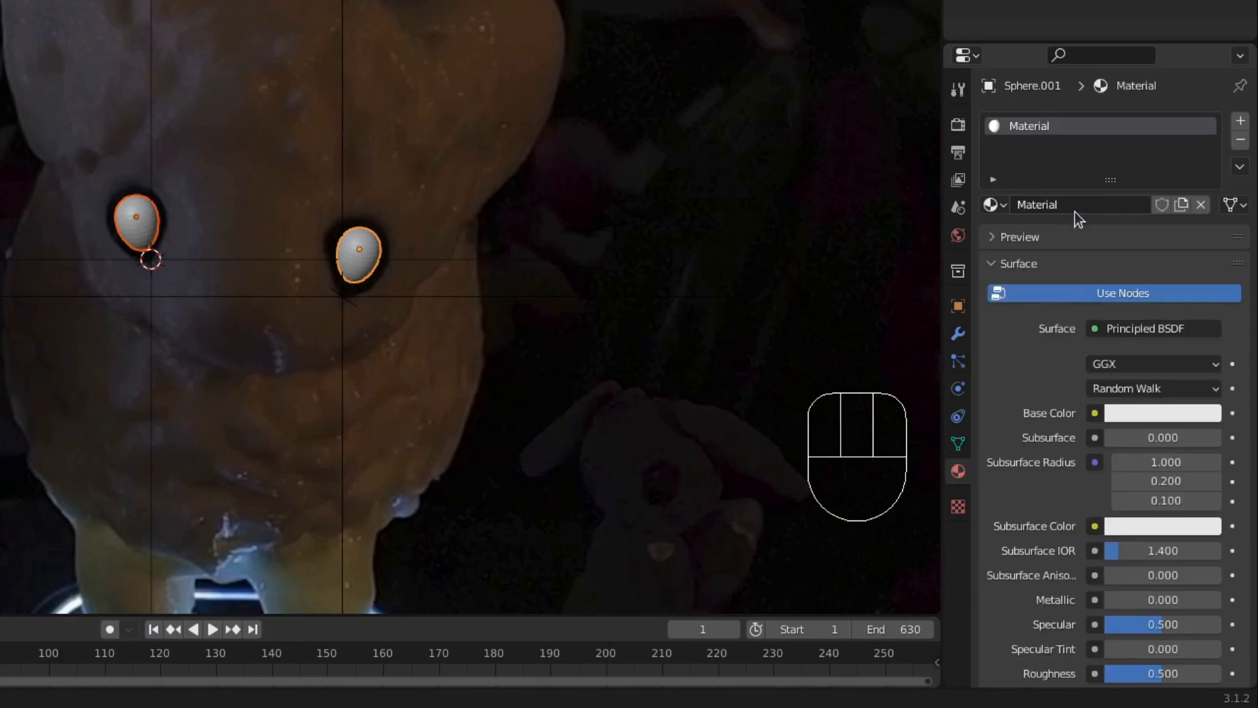
pyautogui.click(1163, 329)
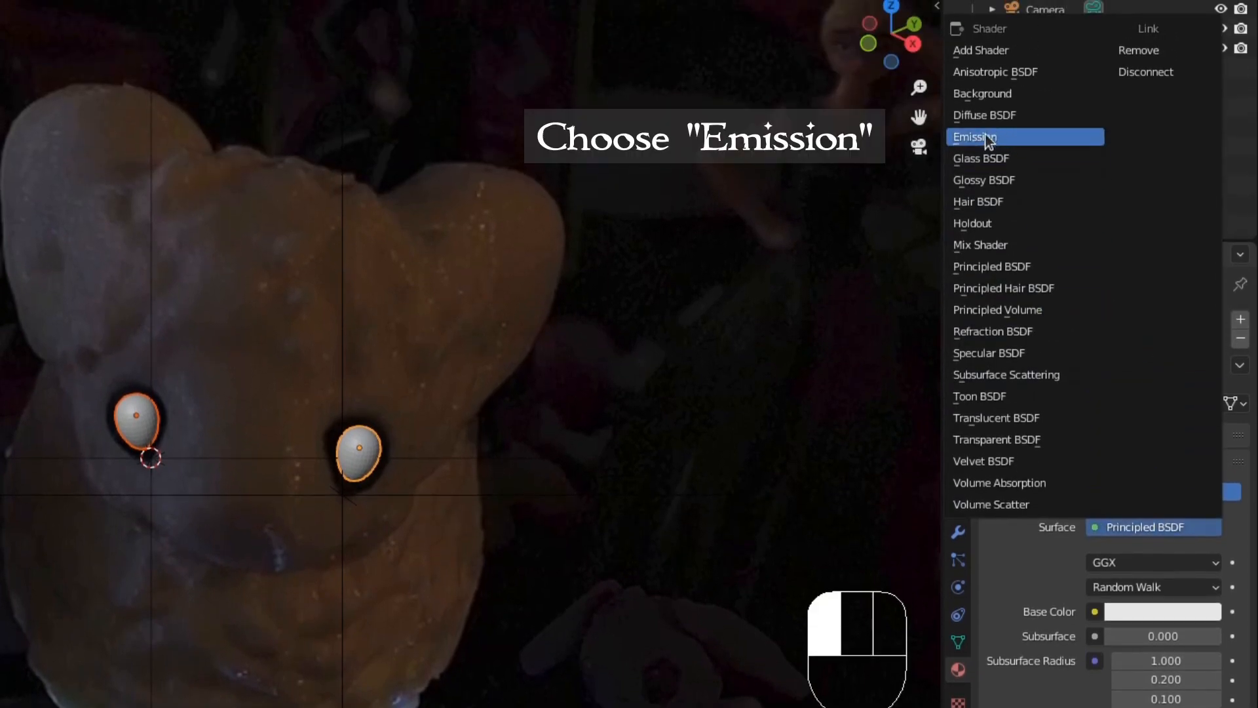
pyautogui.click(1019, 138)
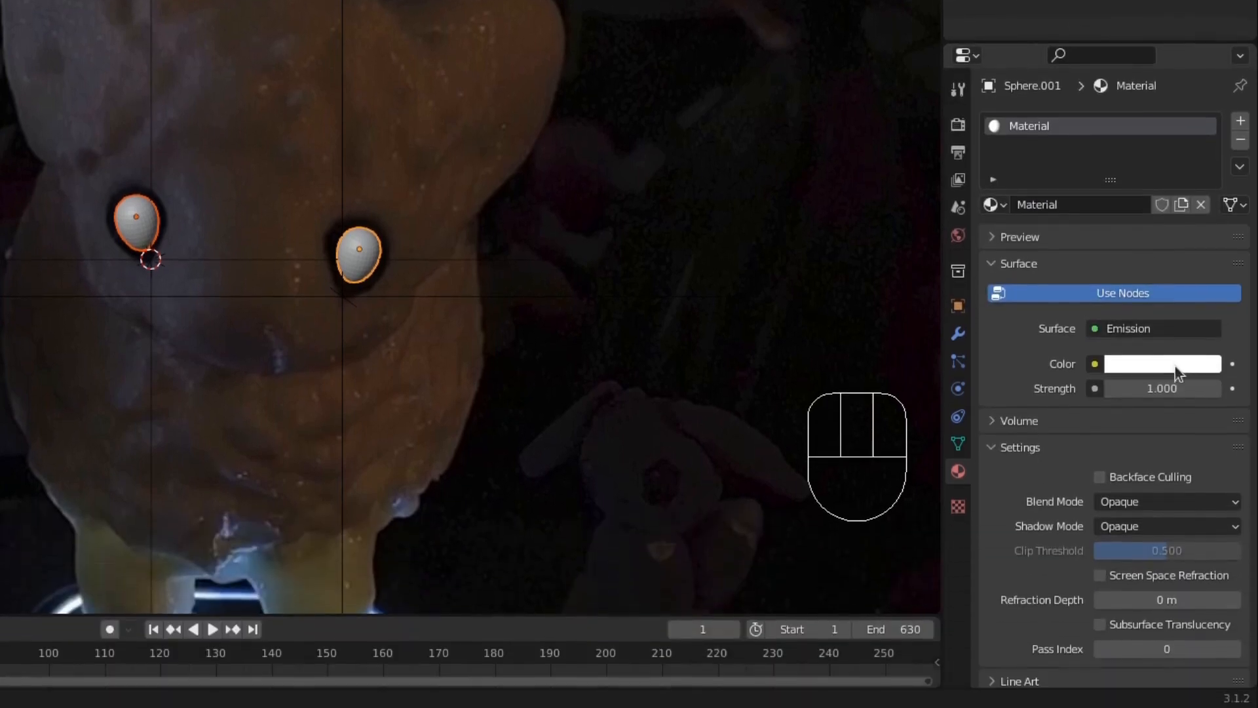
pyautogui.click(1173, 564)
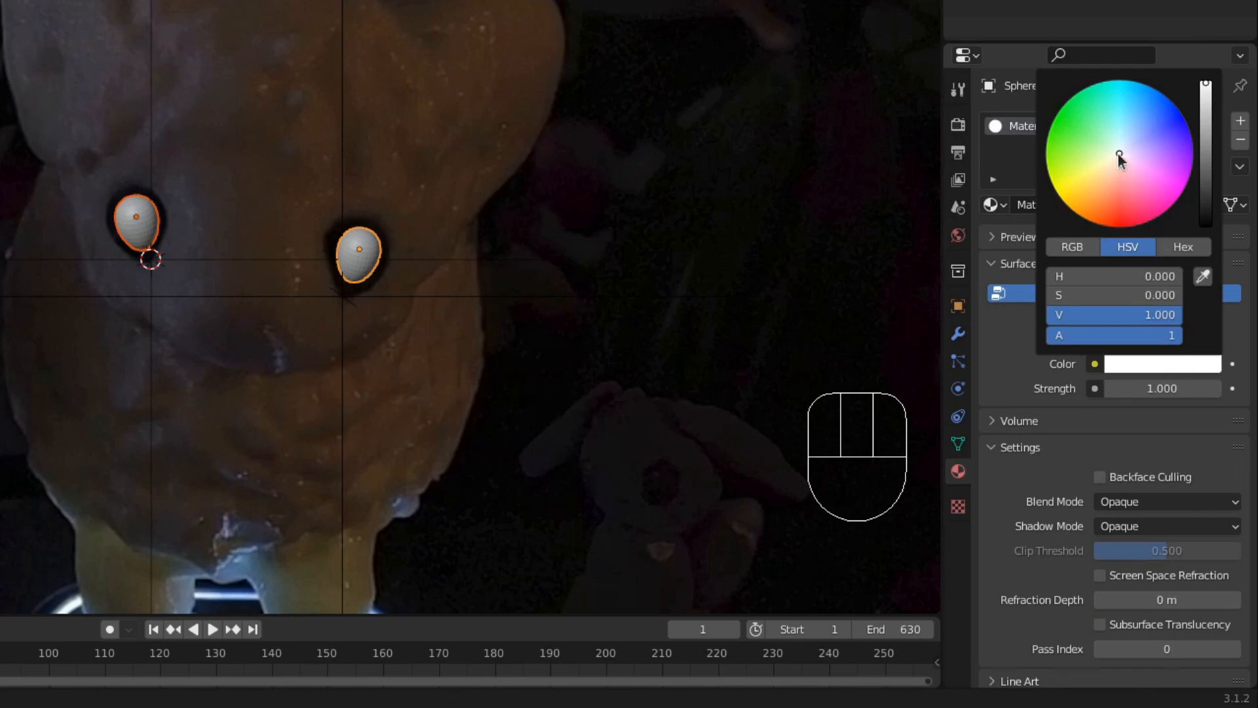
pyautogui.moveTo(1122, 147); pyautogui.dragTo(1121, 191)
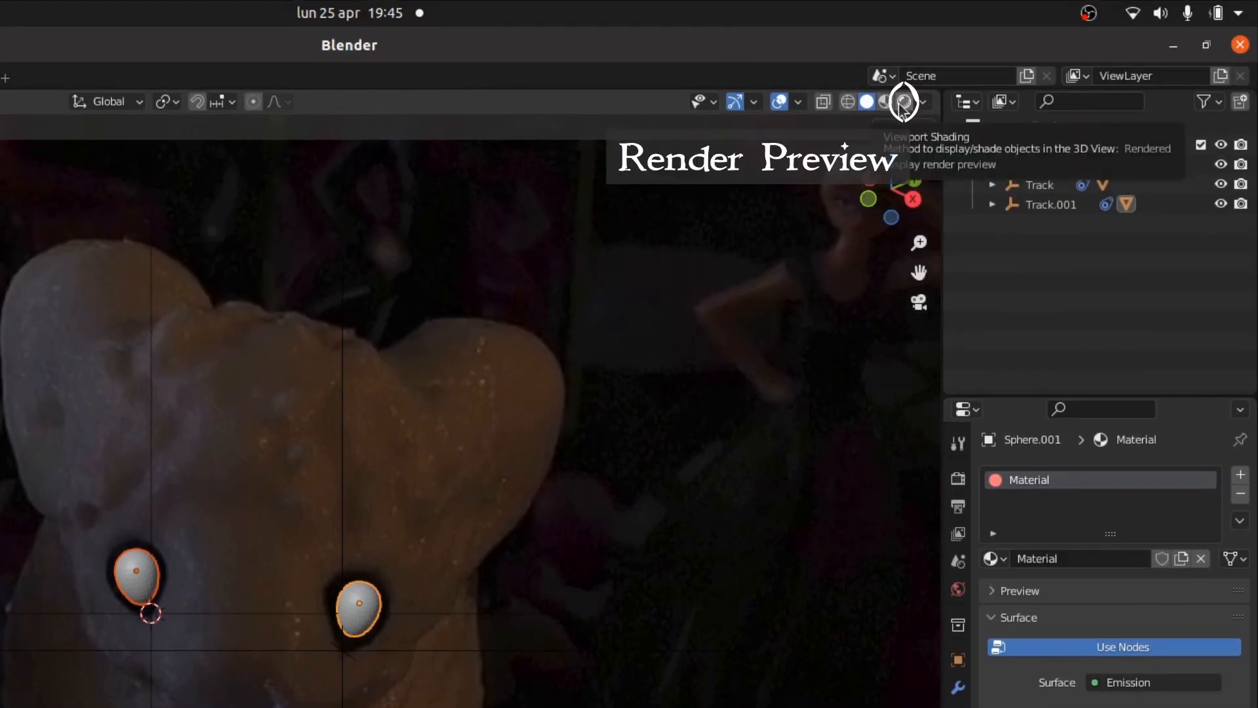
# Step: Show the viewport as a render preview and set the world background color to black
pyautogui.click(903, 101)
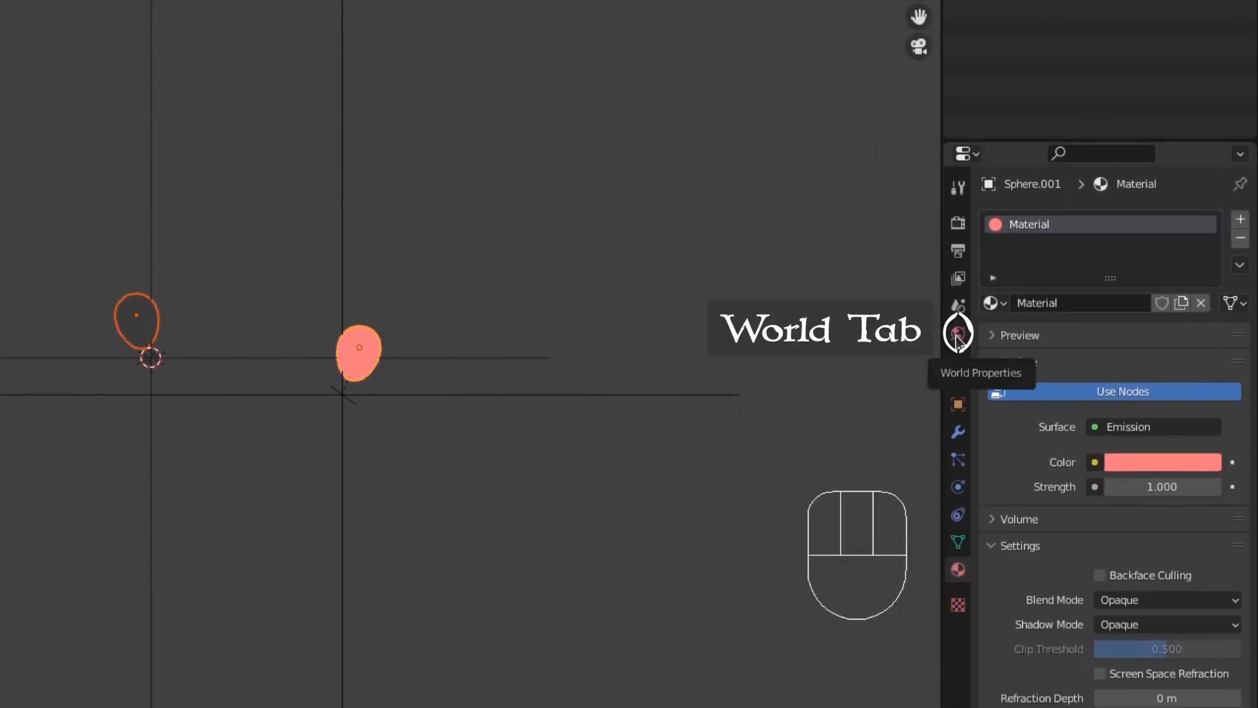
pyautogui.click(956, 335)
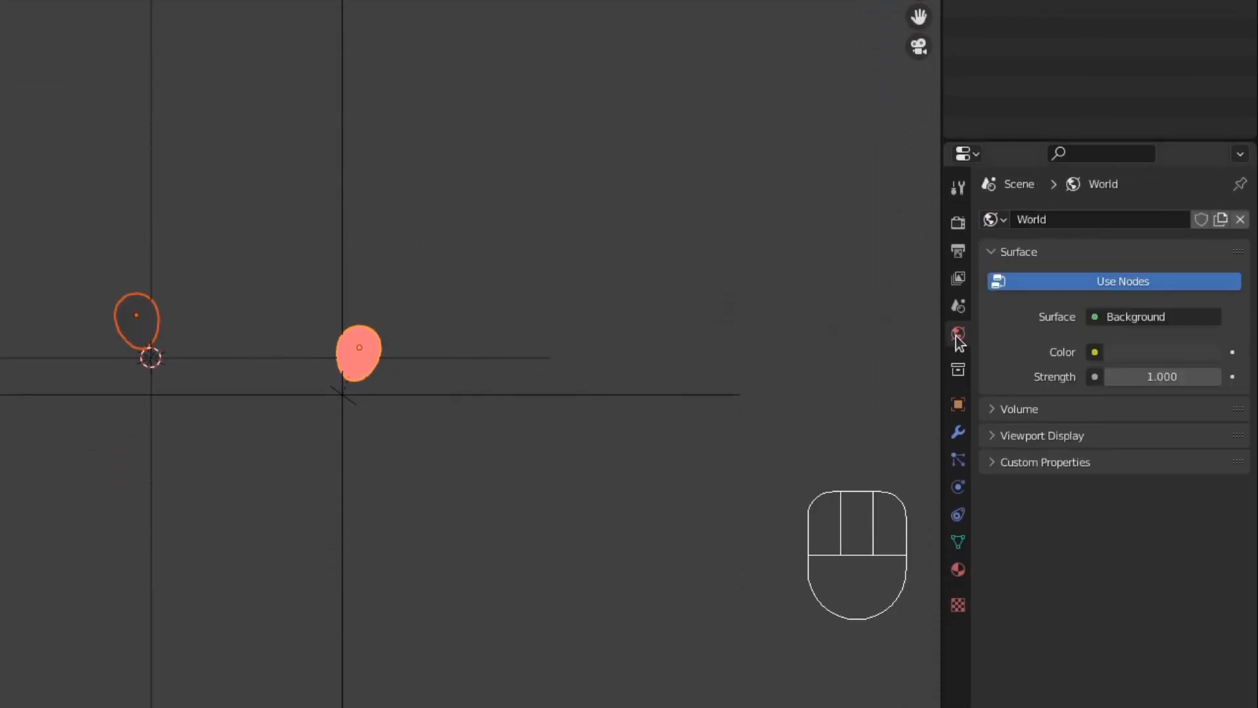
pyautogui.click(1173, 352)
pyautogui.moveTo(1206, 178); pyautogui.dragTo(1206, 214)
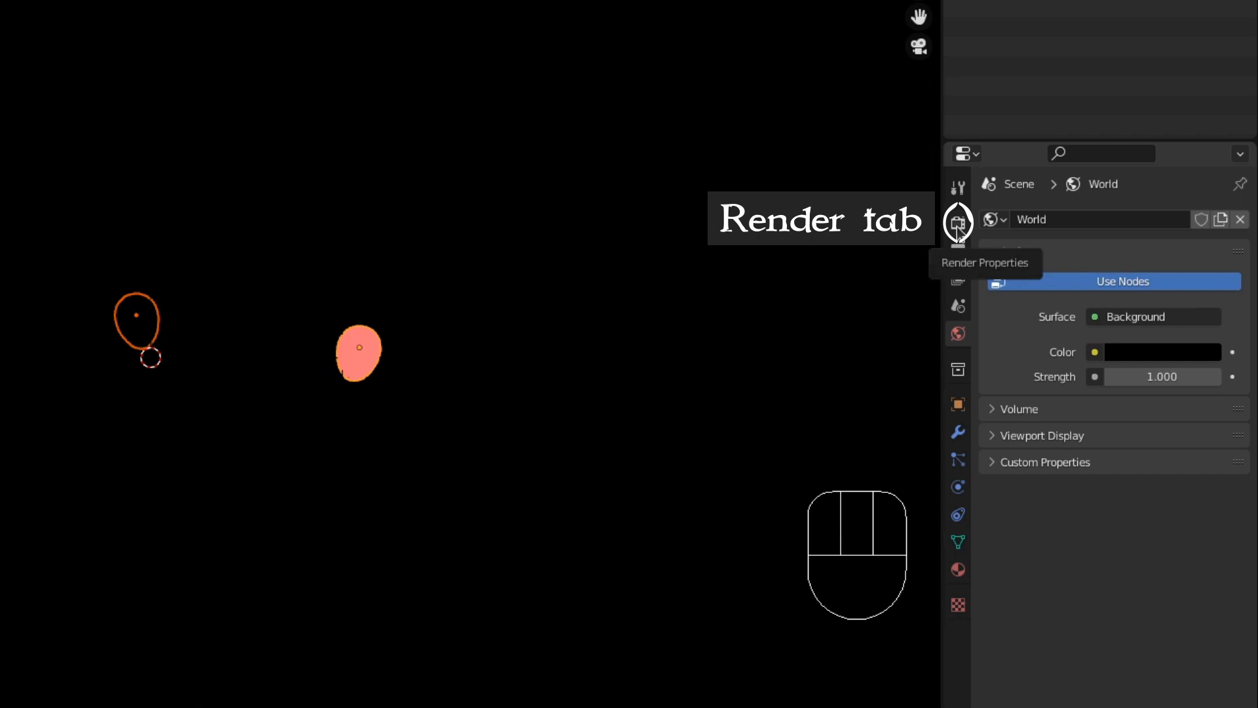
# Step: Enable Bloom for the Eevee render and set the sphere material's emission strength to 5
pyautogui.click(957, 223)
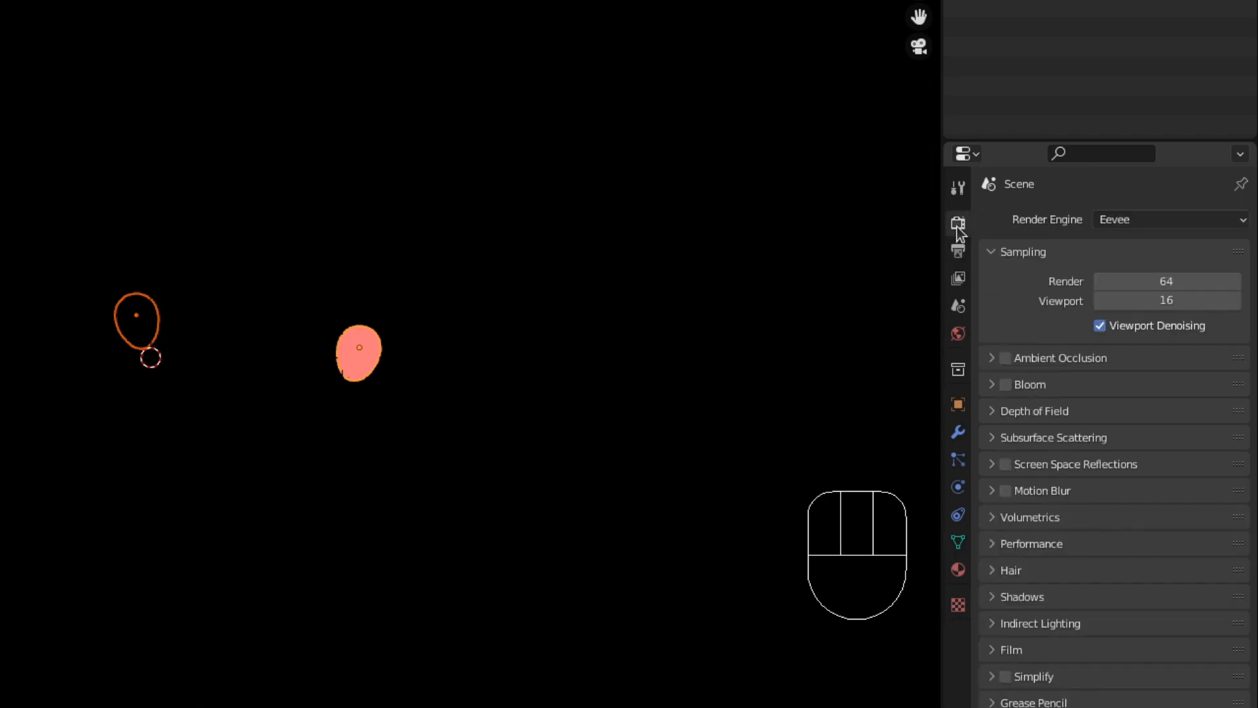
pyautogui.click(1002, 387)
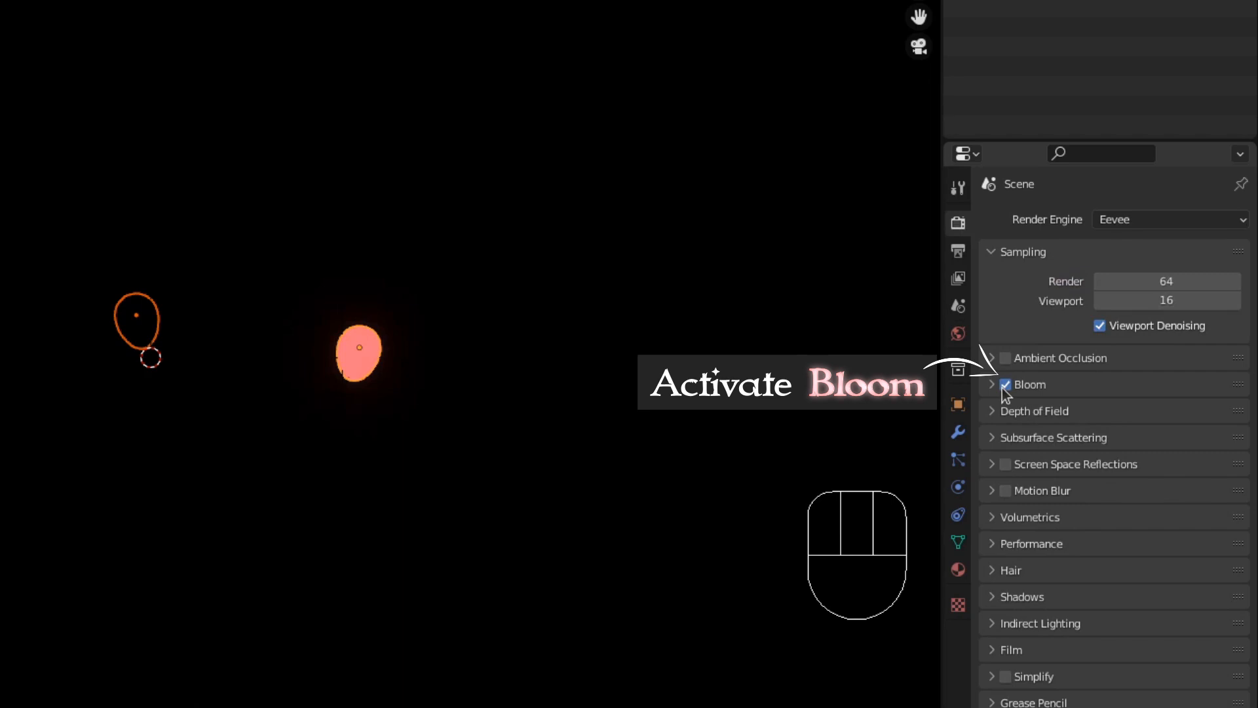
pyautogui.click(959, 568)
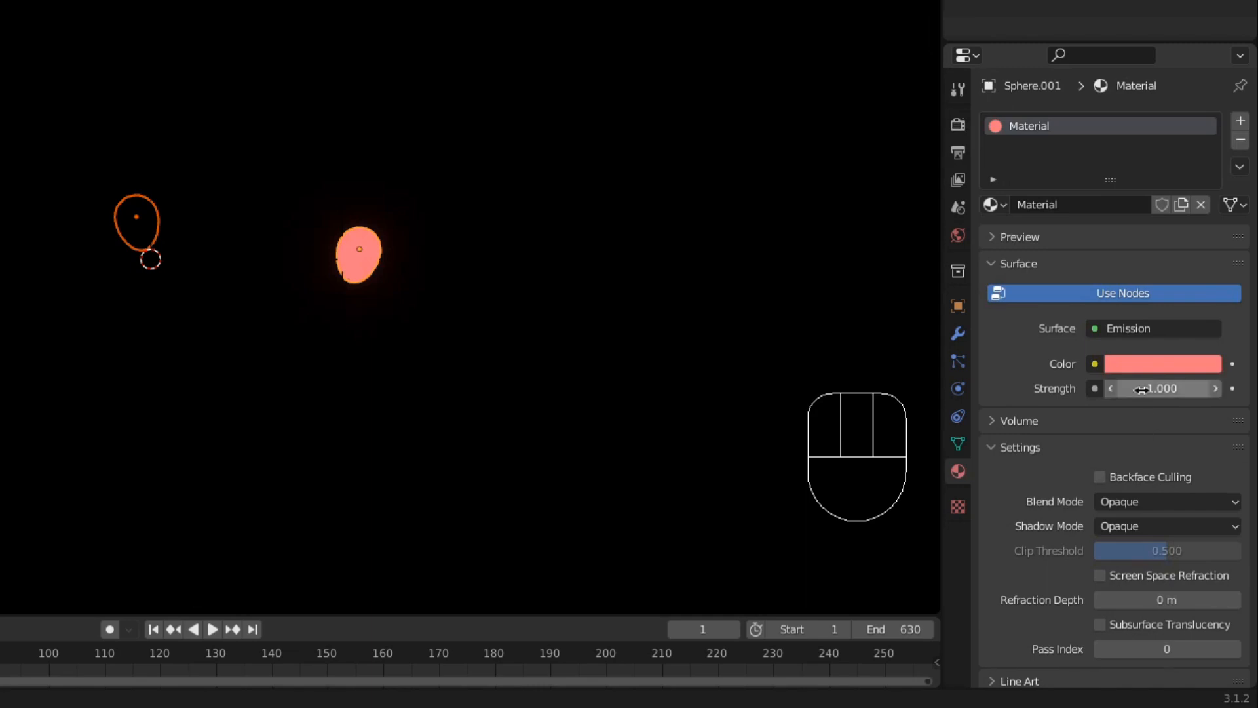
pyautogui.moveTo(1143, 391)
pyautogui.mouseDown()
pyautogui.moveTo(1179, 393)
pyautogui.moveTo(1144, 396)
pyautogui.mouseUp()
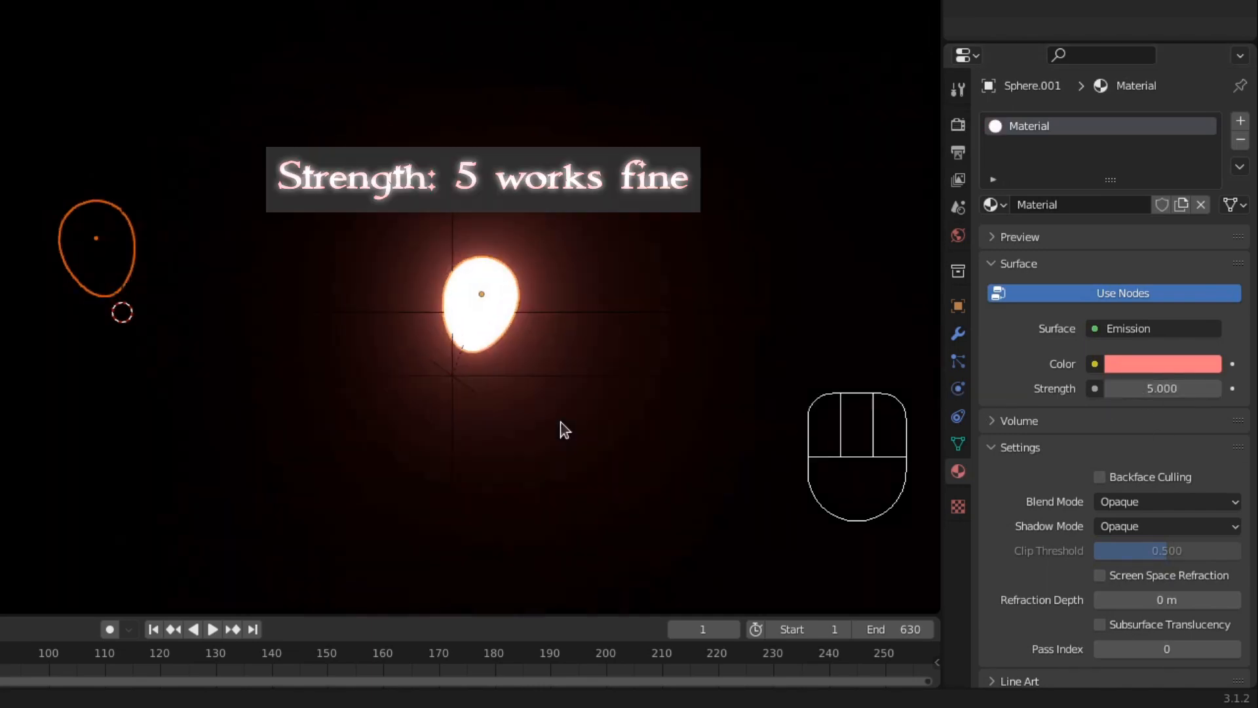
# Step: Assign the existing emission material to the left-hand sphere and rename the material eyes
pyautogui.click(112, 260)
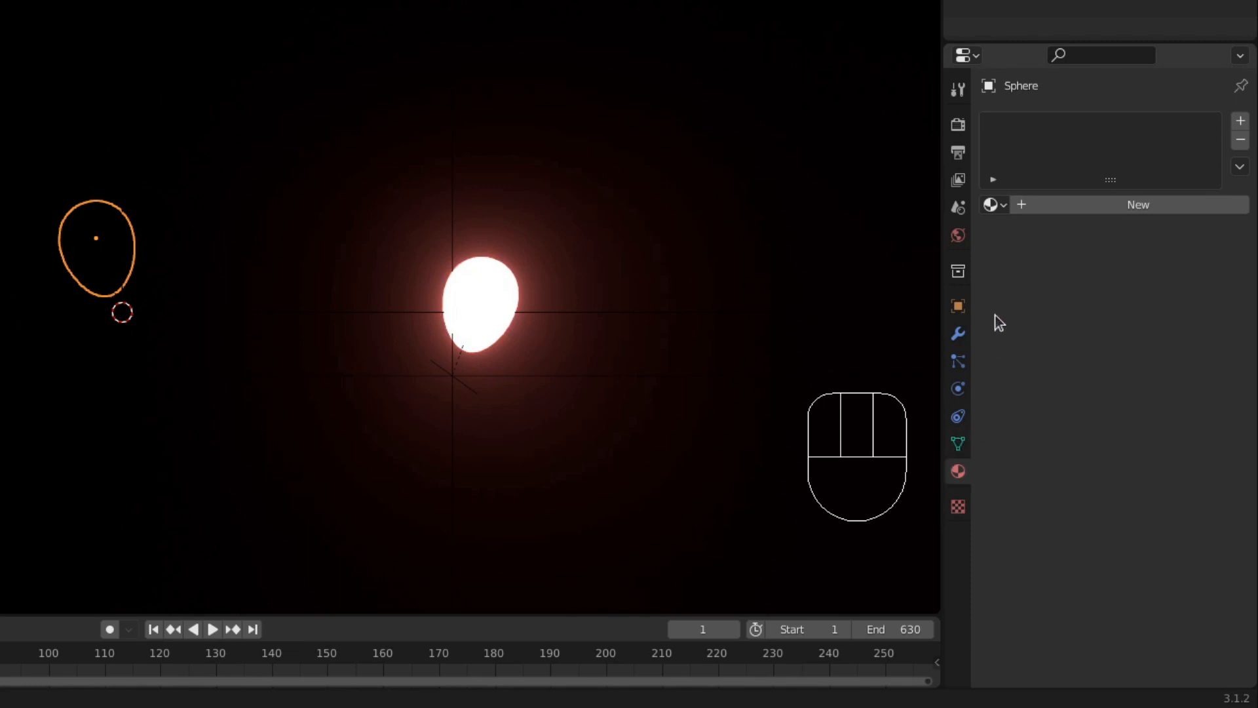
pyautogui.click(995, 206)
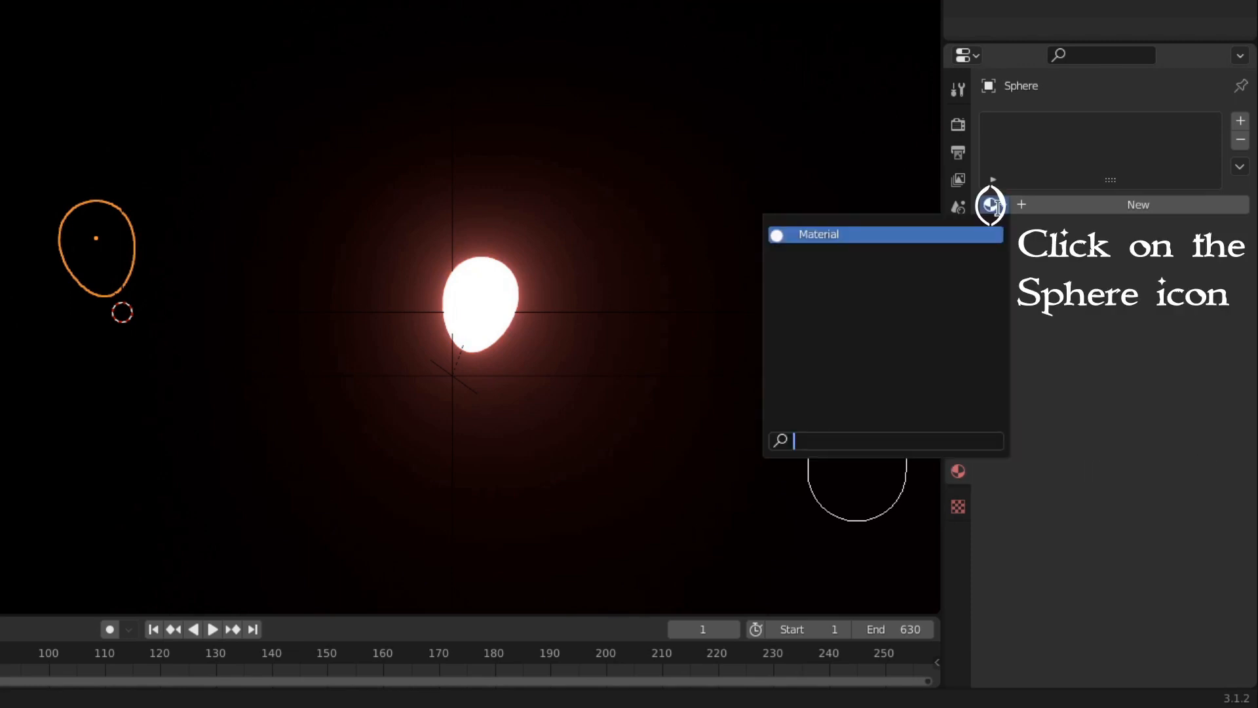
pyautogui.click(973, 237)
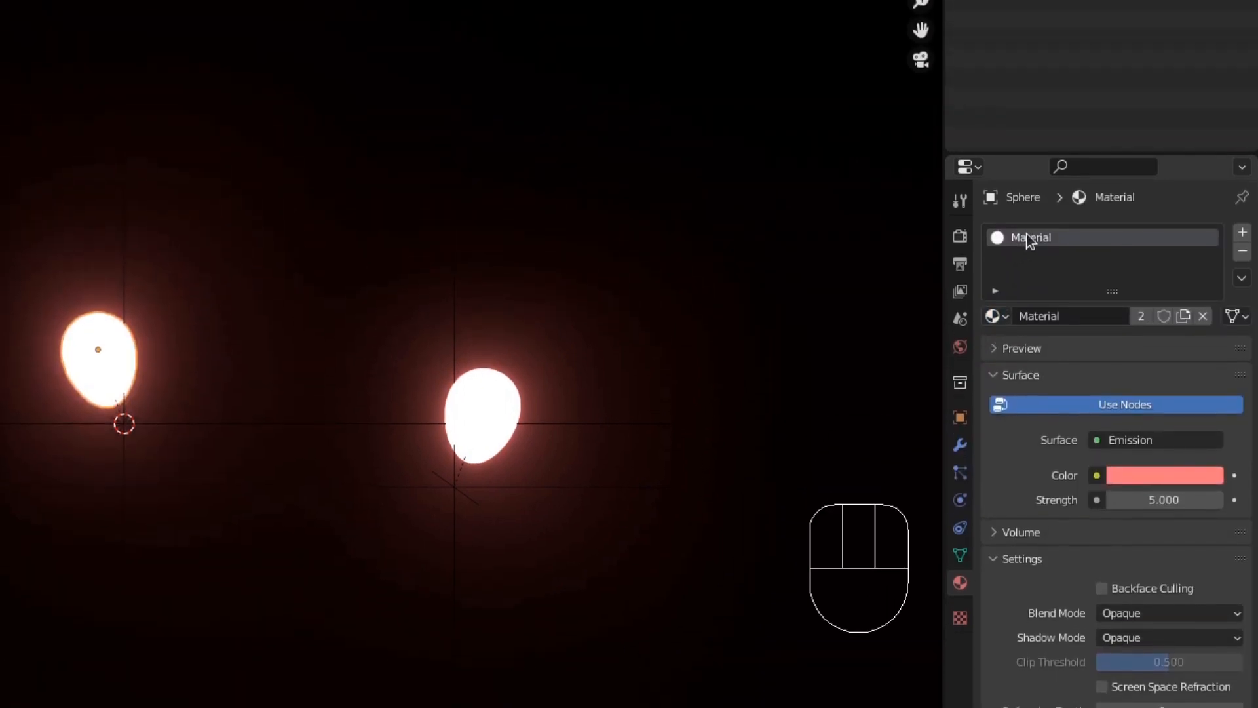
pyautogui.doubleClick(1030, 239)
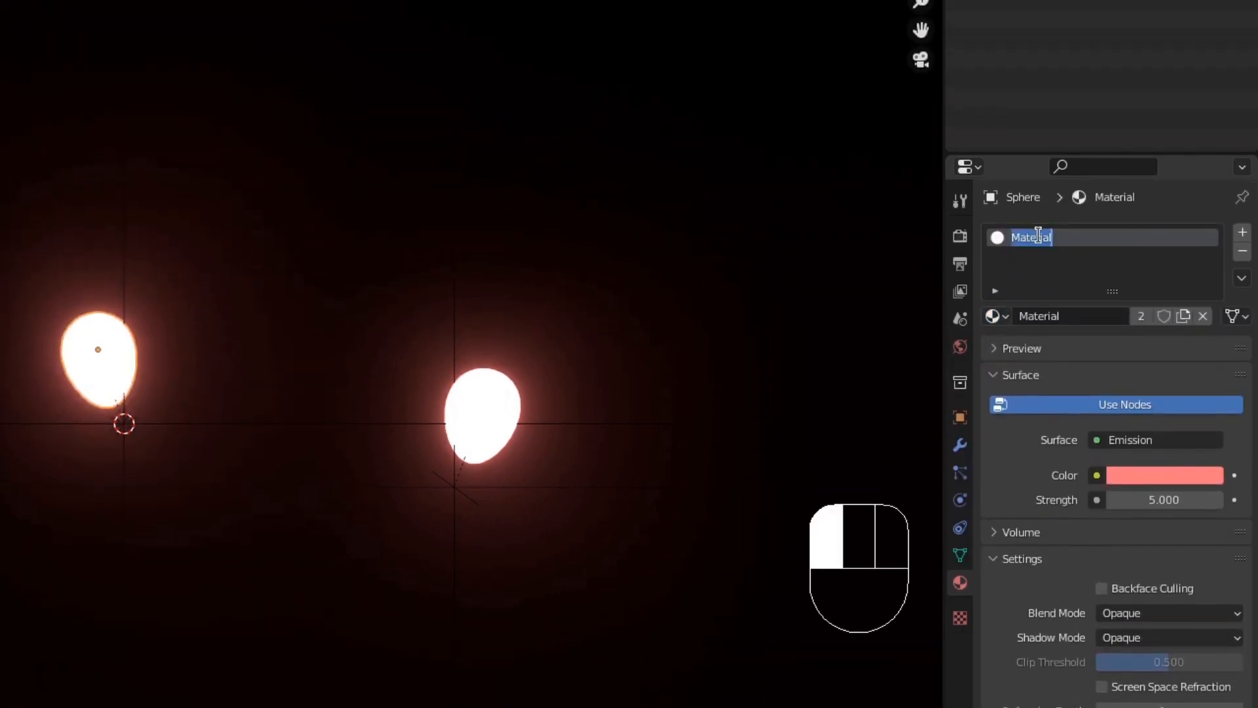
pyautogui.write('eyes')
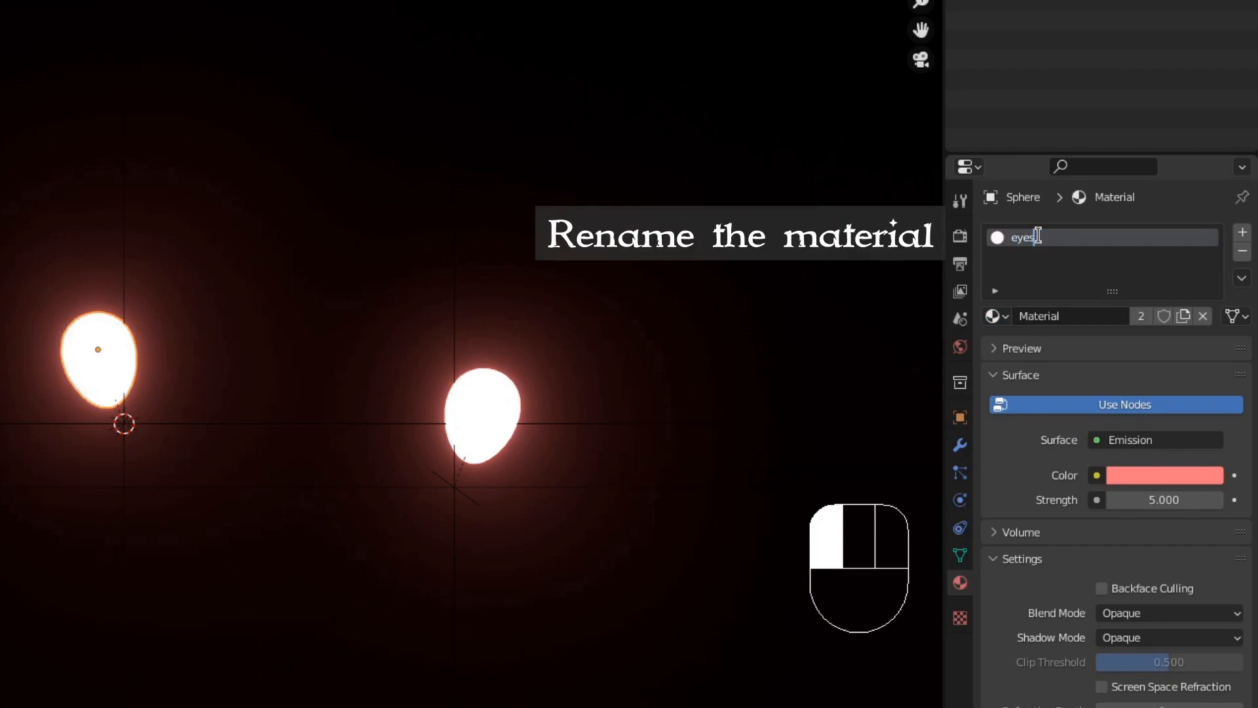
pyautogui.press('Return')
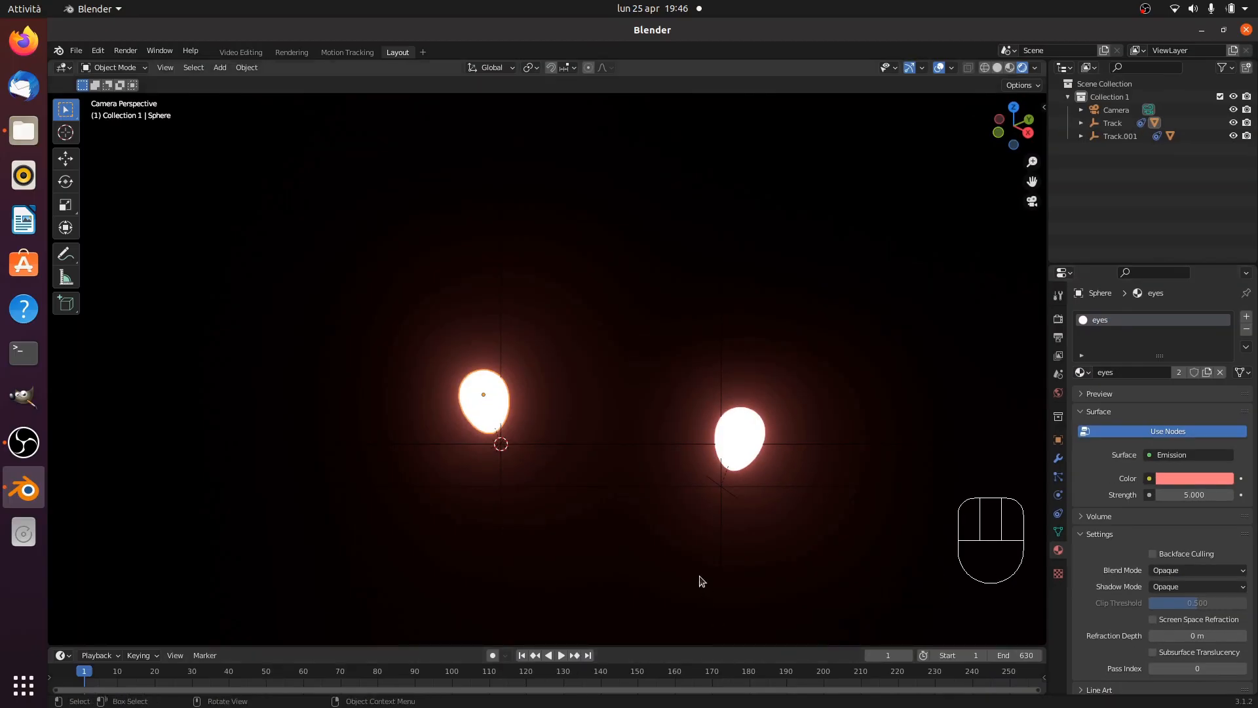
# Step: Scrub to about frame 91 to check the glowing eyes in motion, and return to the first frame
pyautogui.scroll(-3, 700, 581)
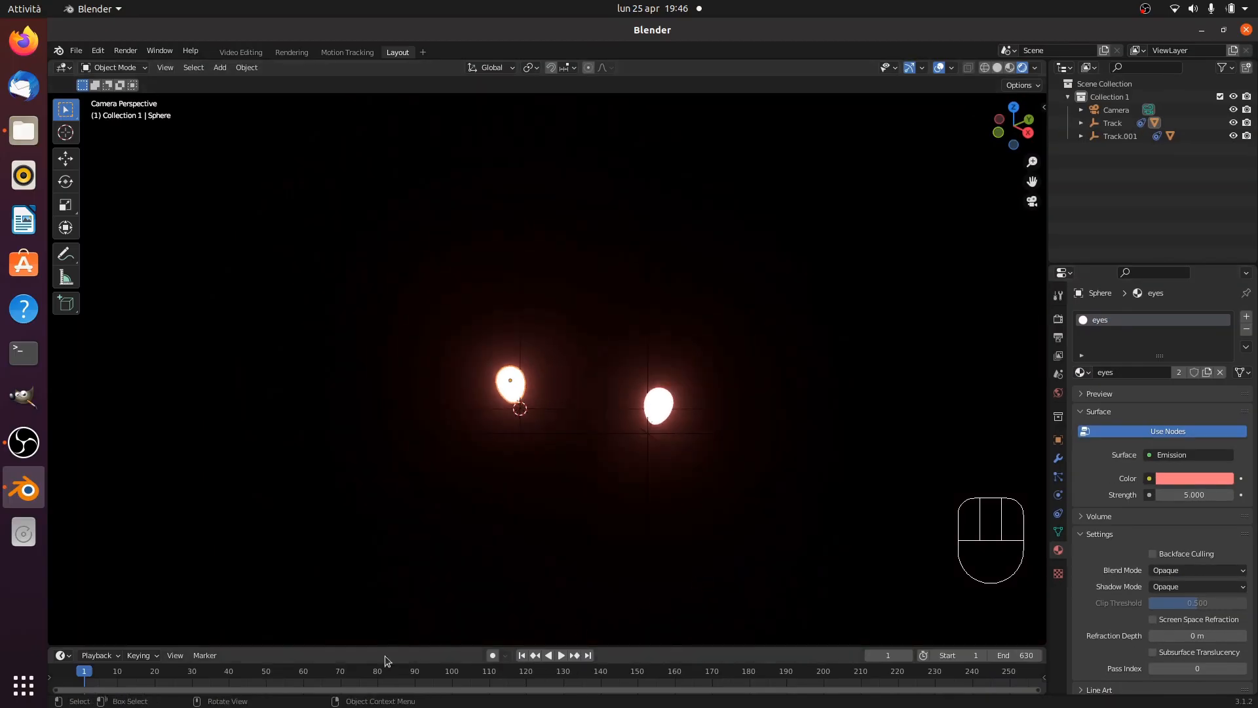
pyautogui.moveTo(82, 675); pyautogui.dragTo(413, 665)
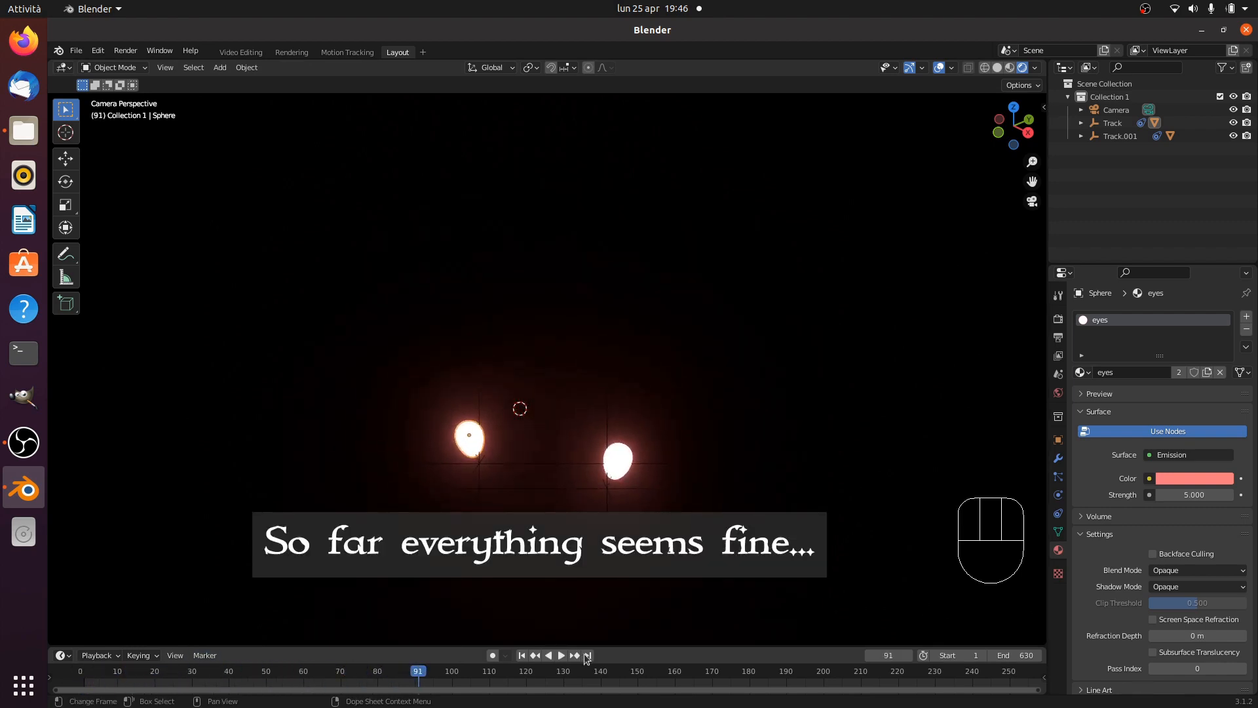
pyautogui.click(521, 655)
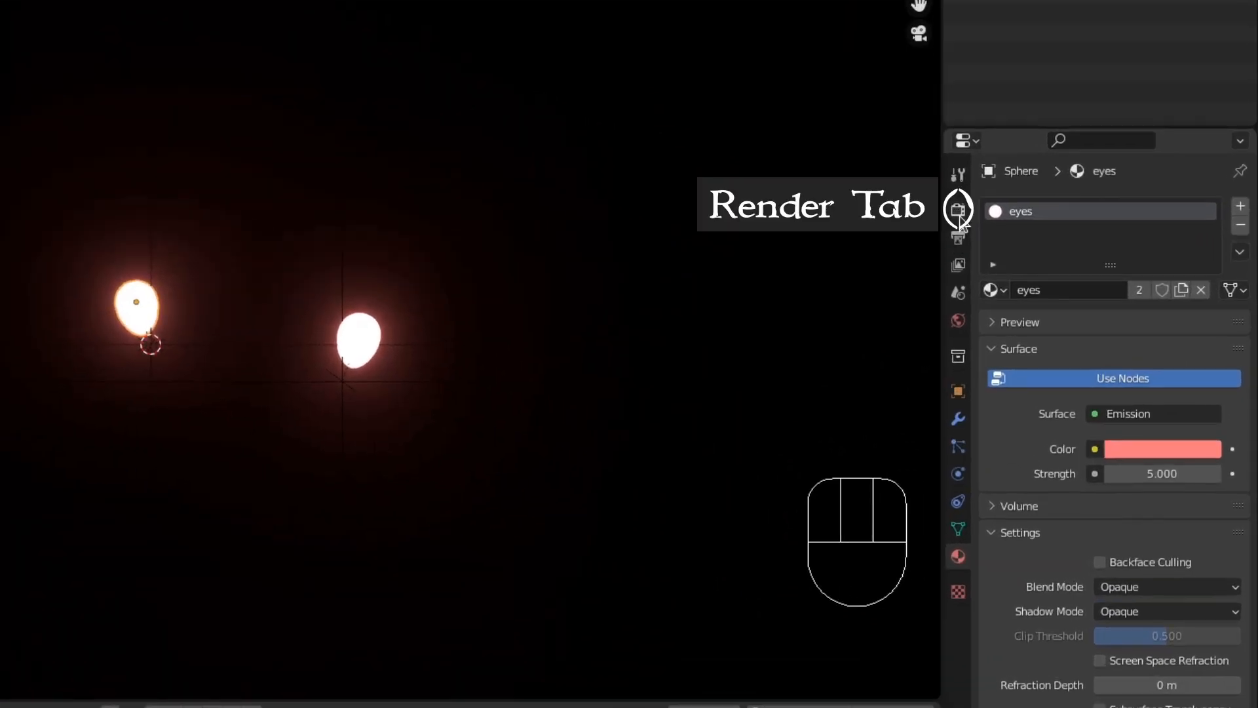
# Step: Make the render film transparent, check the glowing eyes over the footage up to about frame 24, and return to the first frame
pyautogui.click(958, 213)
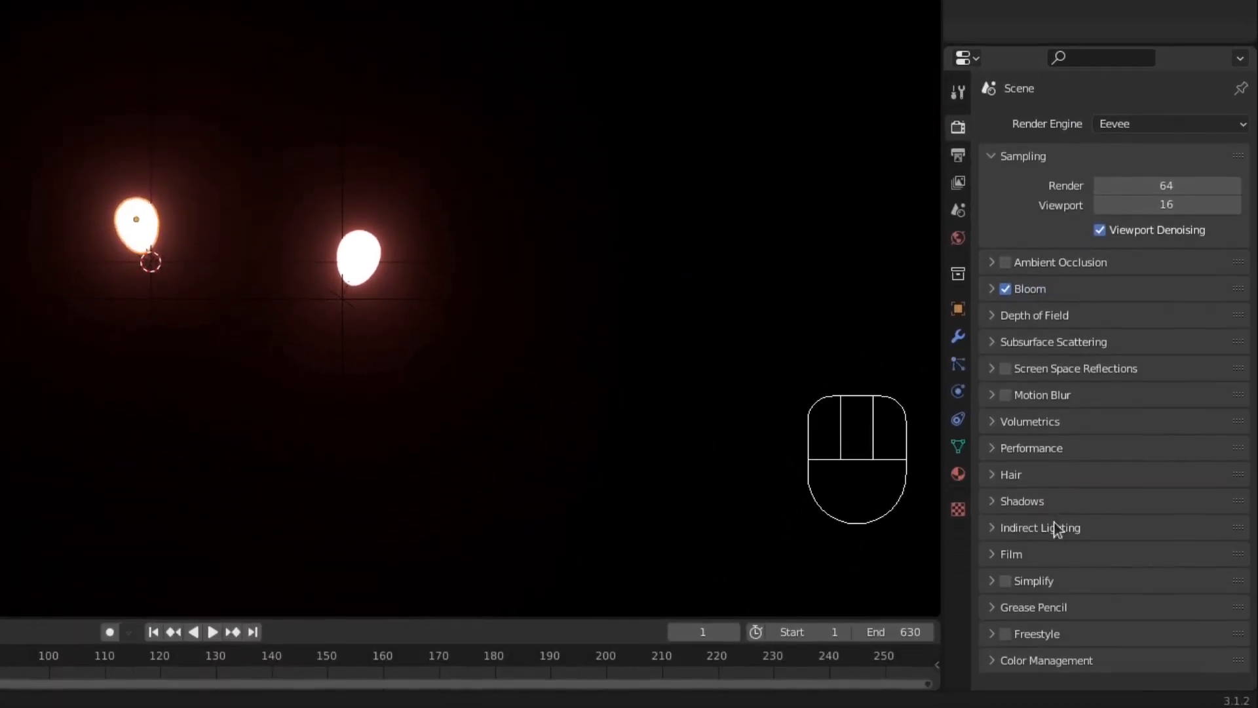
pyautogui.click(993, 554)
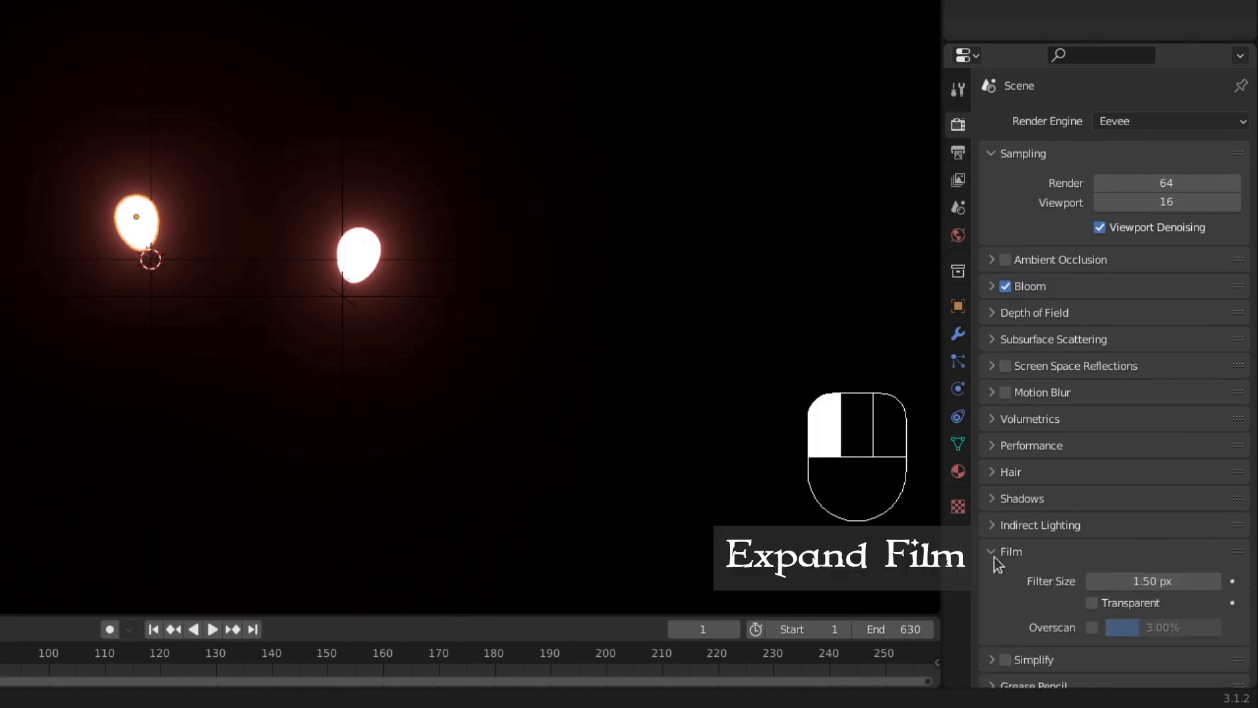
pyautogui.scroll(-3, 1014, 530)
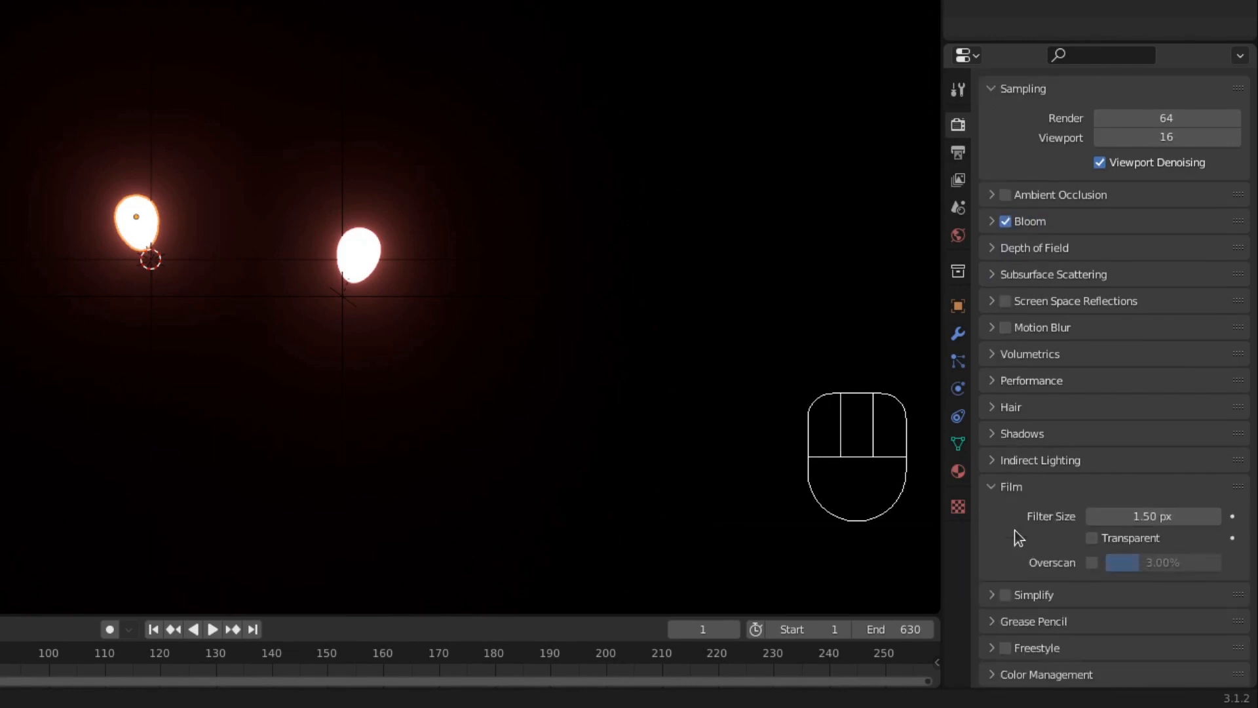
pyautogui.click(1092, 538)
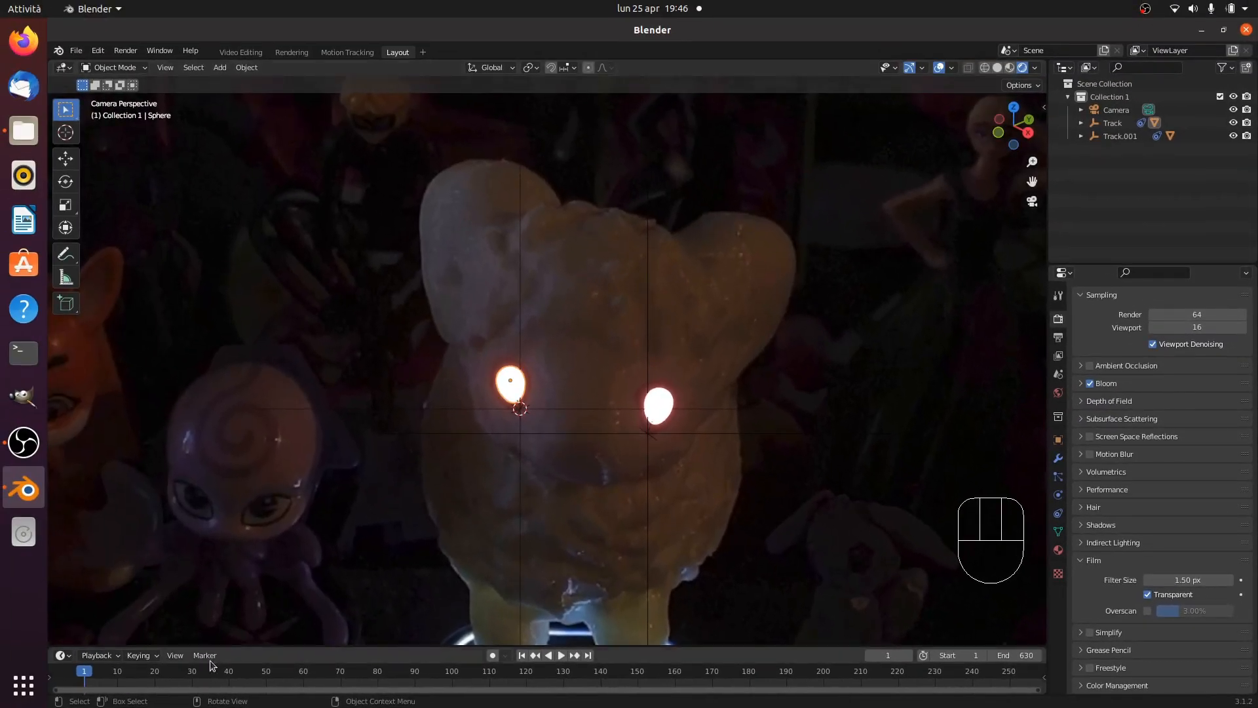
pyautogui.moveTo(84, 674); pyautogui.dragTo(170, 670)
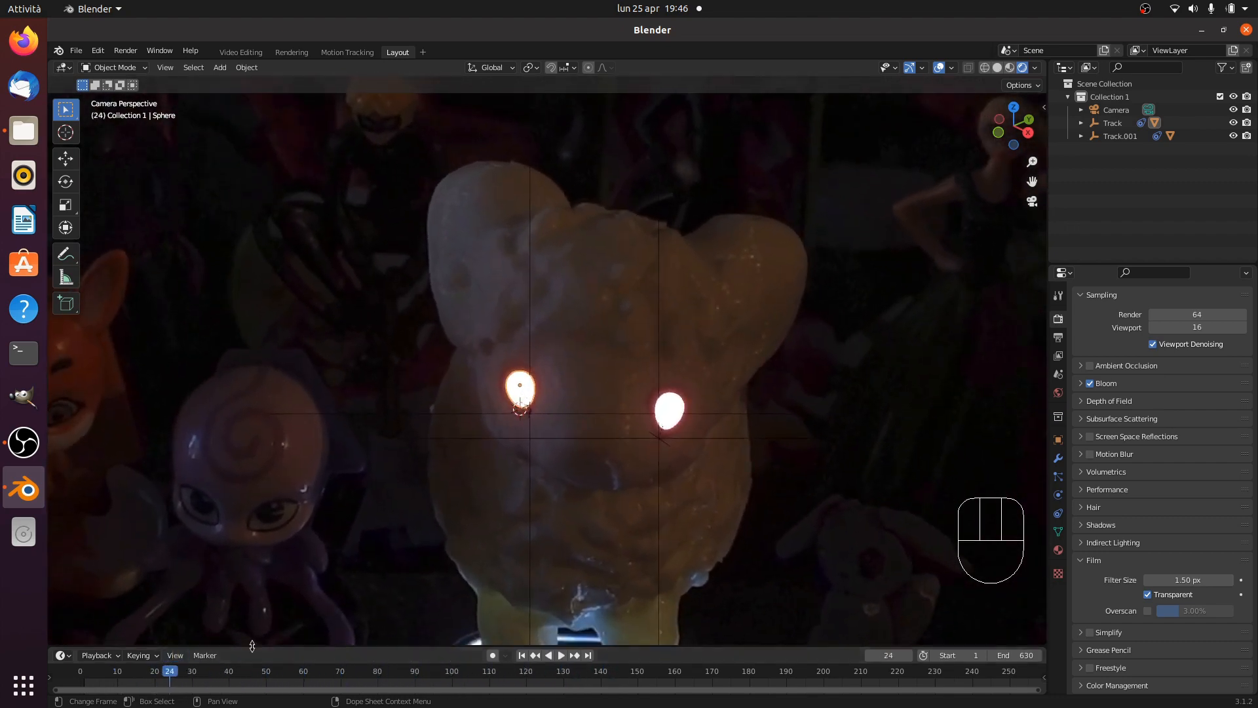
pyautogui.click(523, 656)
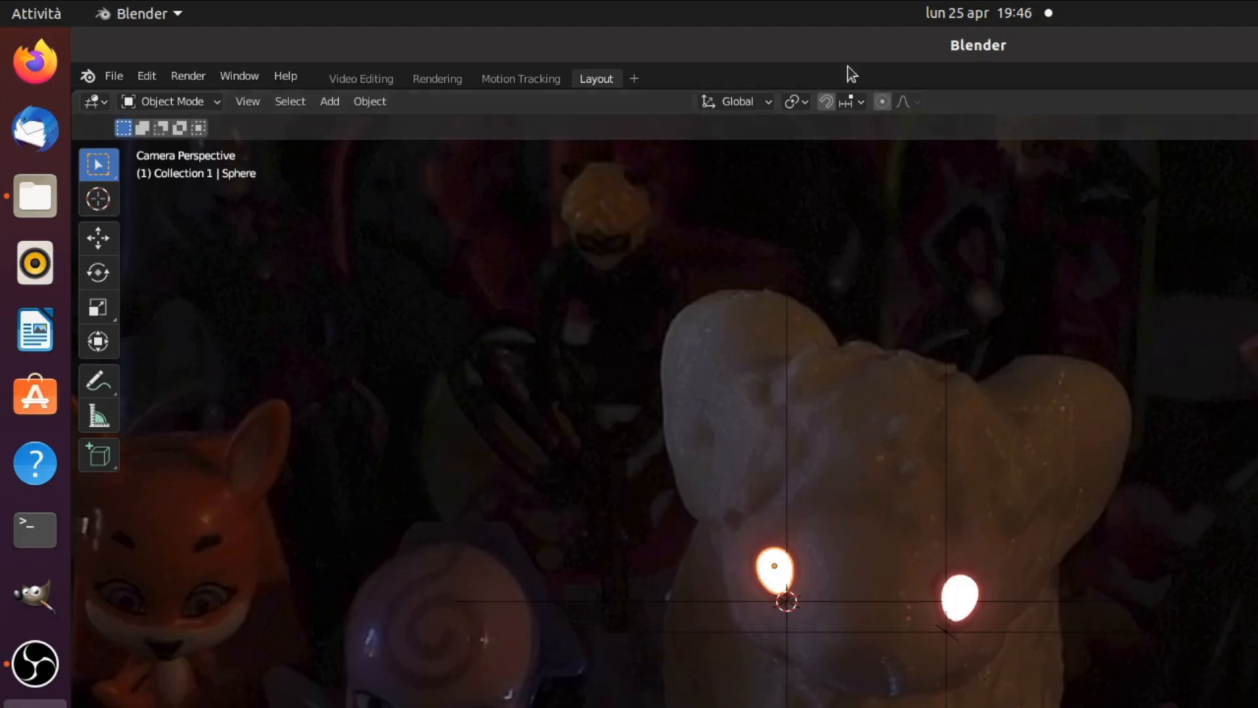
# Step: Add a Compositing workspace from the VFX category
pyautogui.click(636, 81)
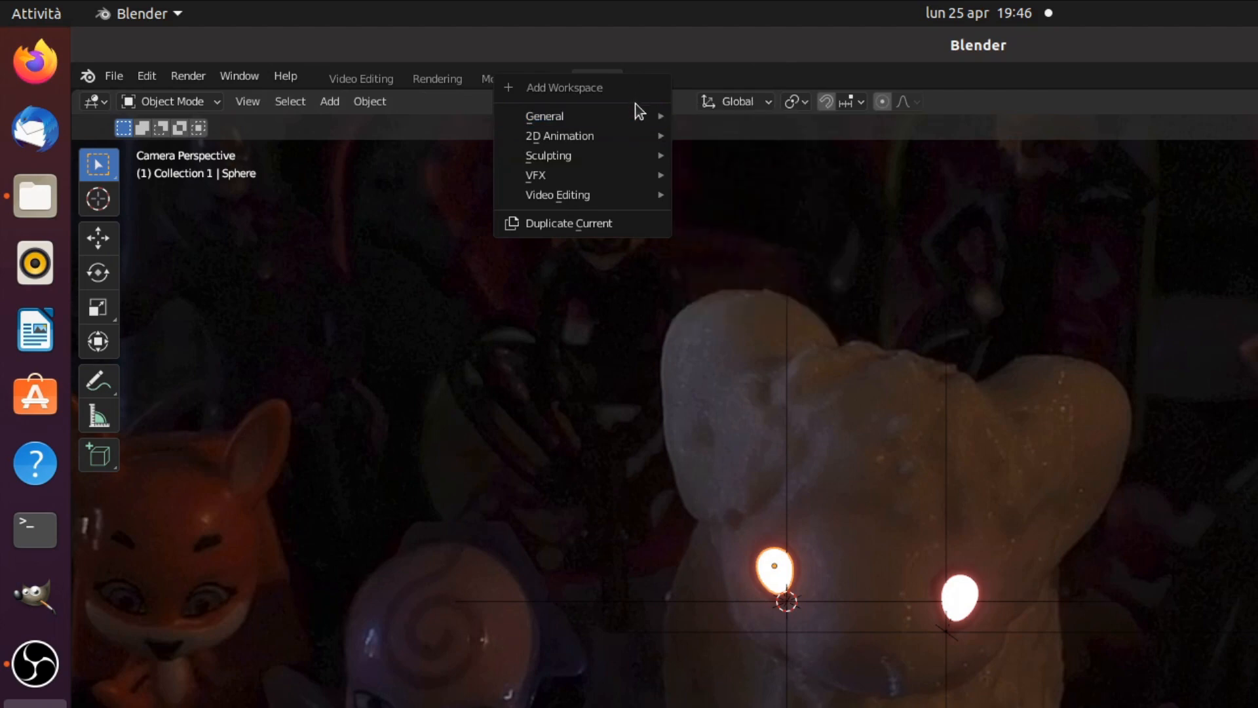
pyautogui.moveTo(623, 176)
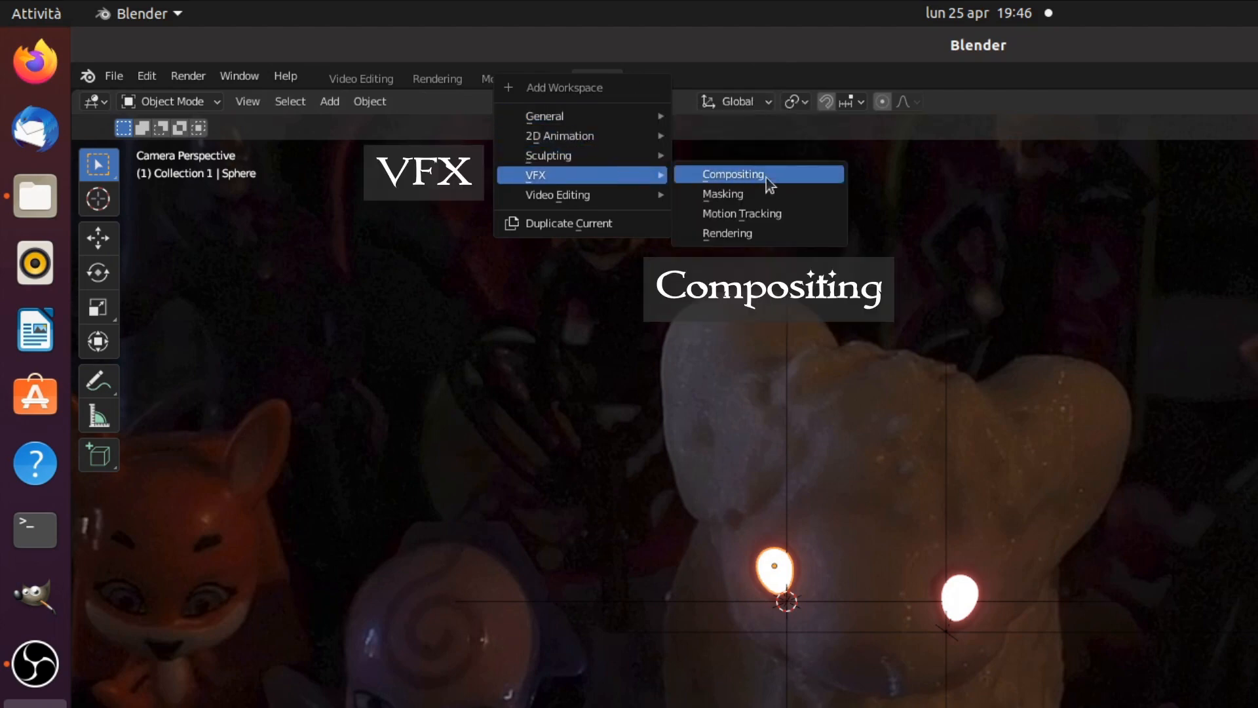
pyautogui.click(812, 183)
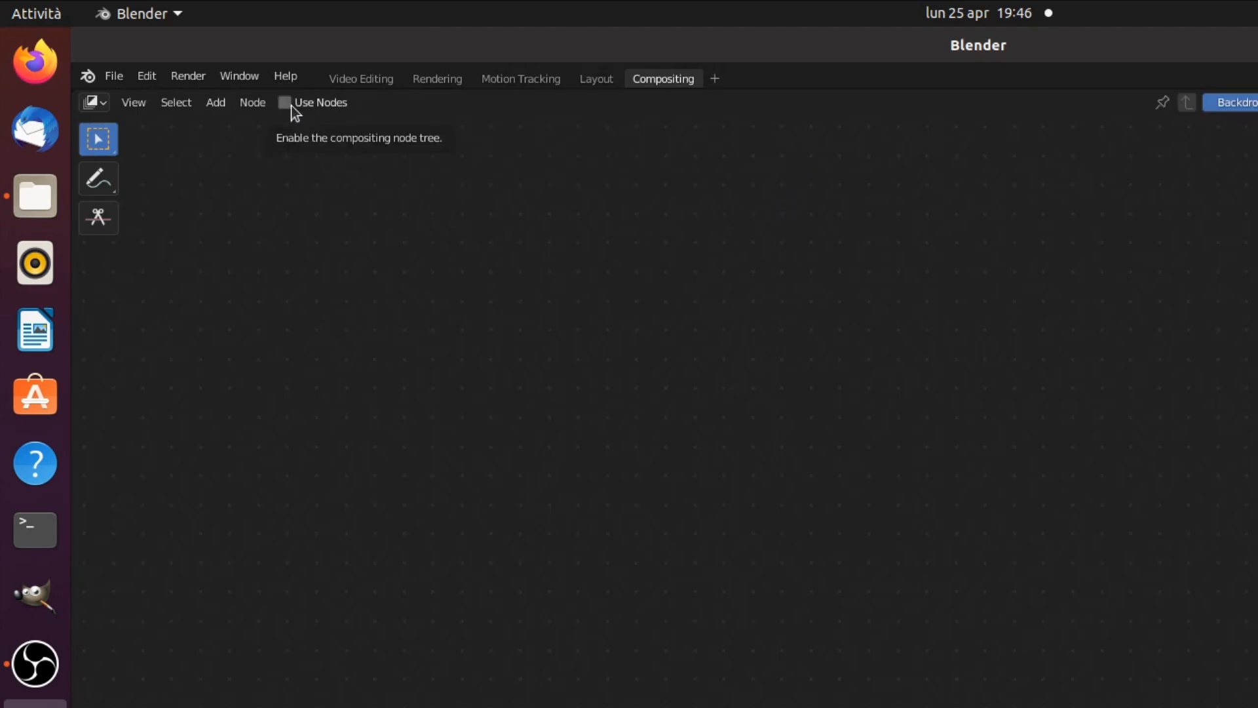
# Step: Enable the compositing node tree and move the Render Layers and Composite nodes far apart
pyautogui.click(286, 102)
pyautogui.moveTo(646, 310); pyautogui.dragTo(450, 313)
pyautogui.moveTo(796, 310); pyautogui.dragTo(1066, 319)
pyautogui.moveTo(308, 305); pyautogui.dragTo(310, 214)
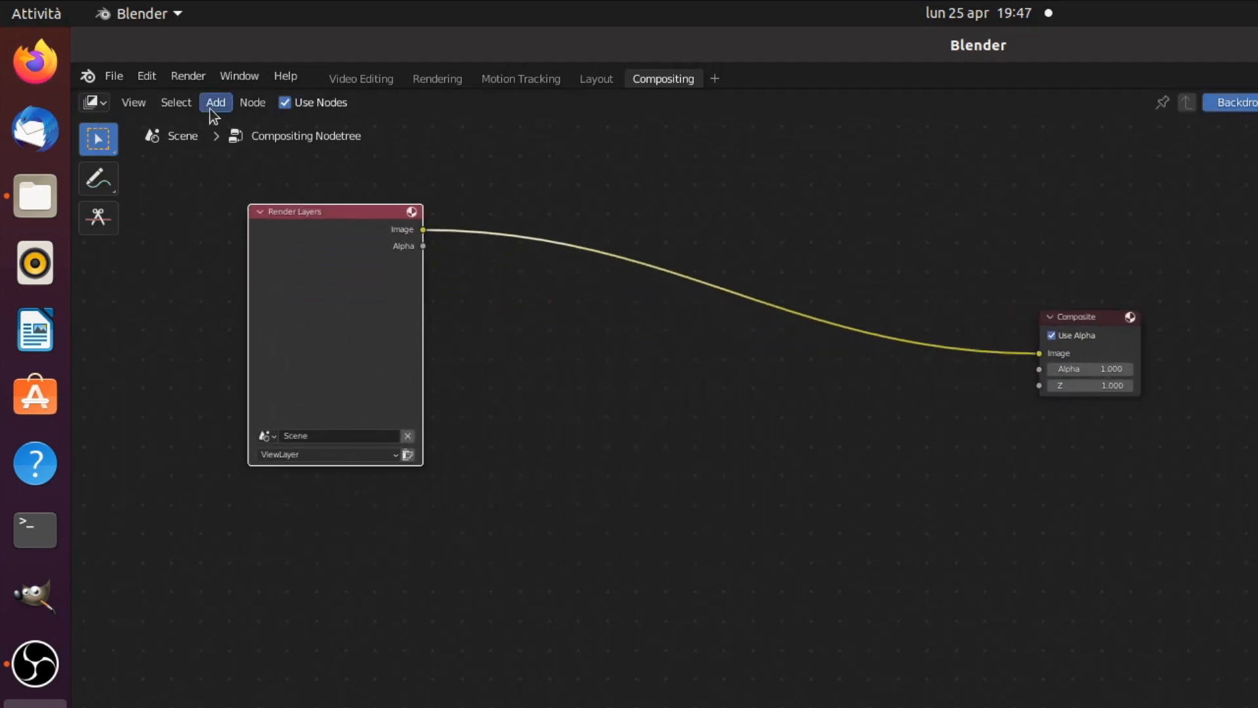
# Step: Add an Image input node between the Render Layers and Composite nodes and widen it
pyautogui.click(216, 103)
pyautogui.moveTo(253, 154)
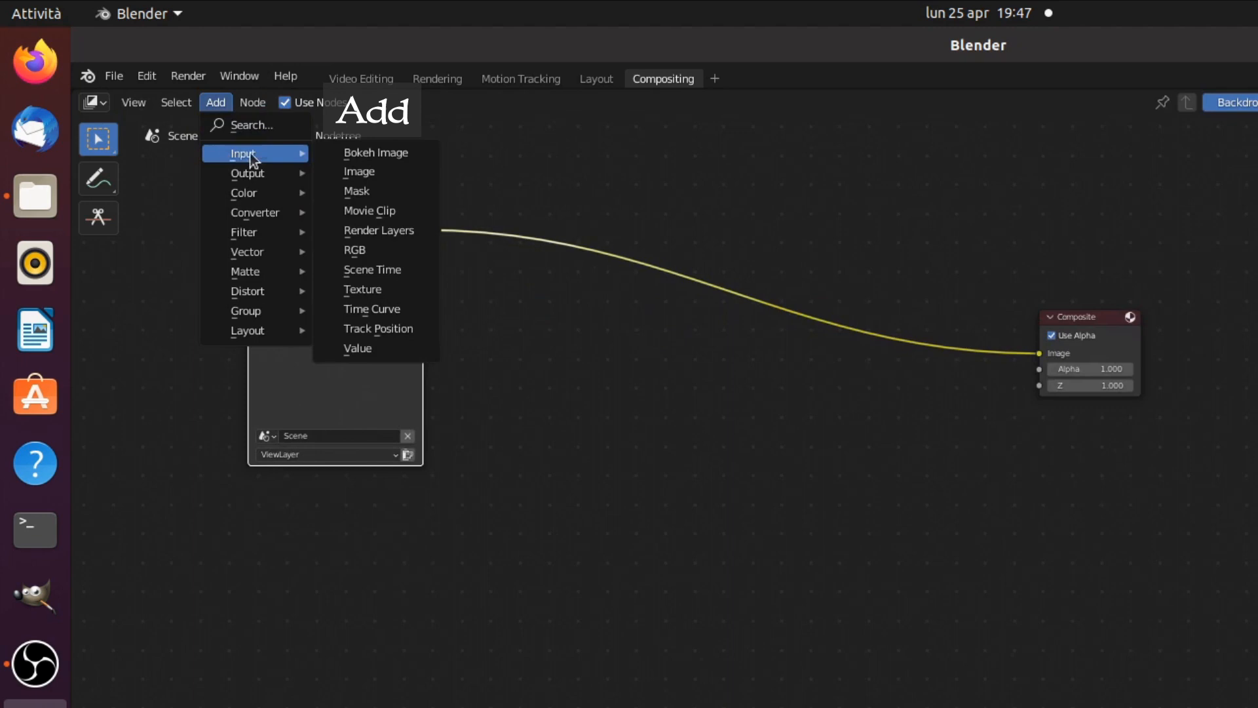
pyautogui.click(385, 173)
pyautogui.click(504, 365)
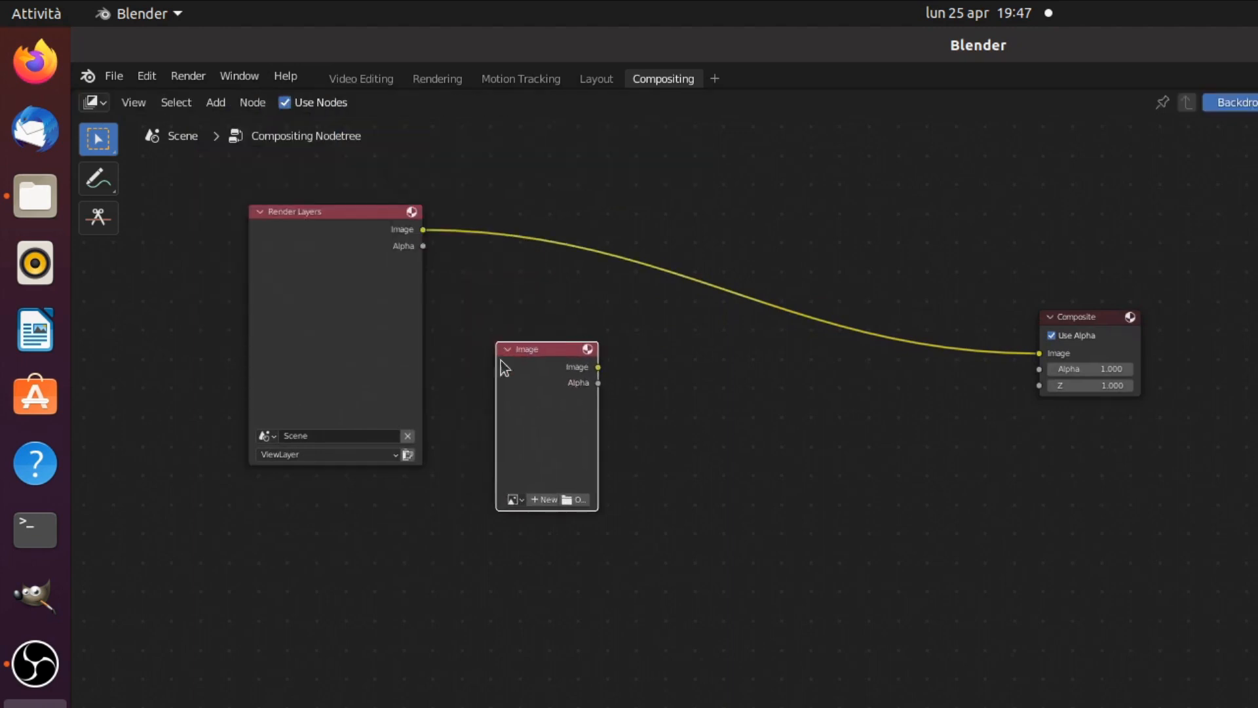
pyautogui.scroll(3, 588, 538)
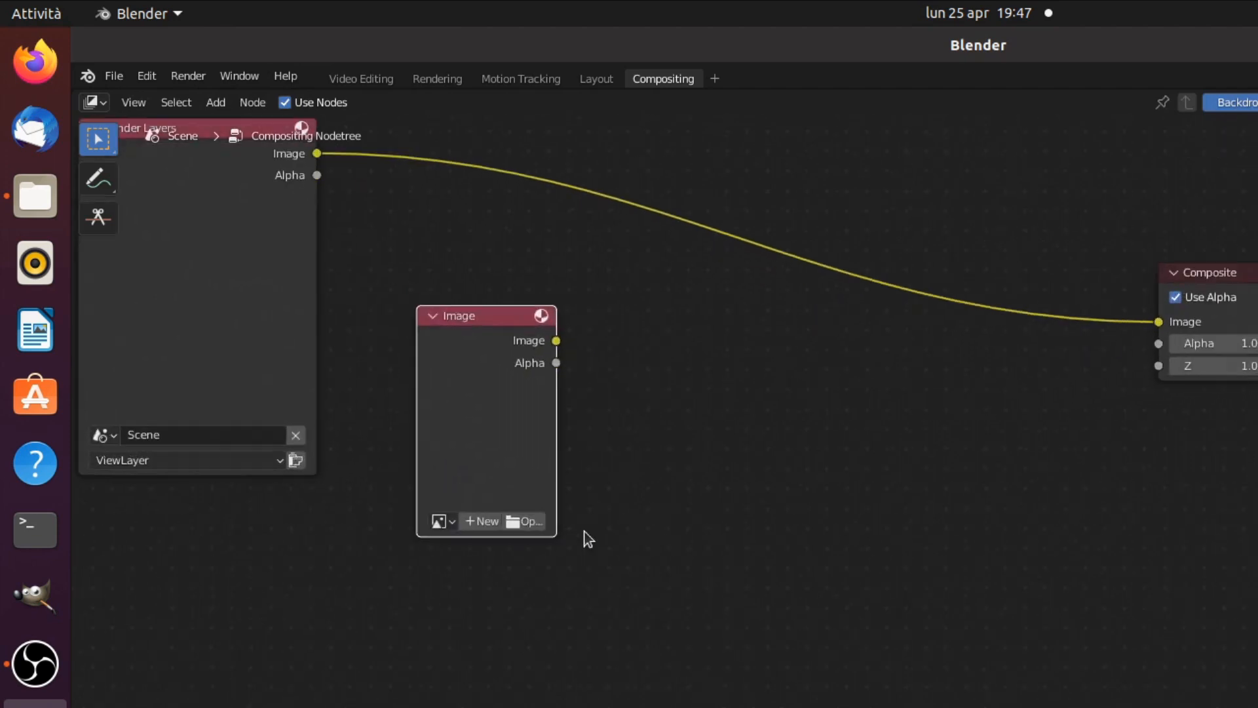
pyautogui.moveTo(496, 568); pyautogui.dragTo(596, 620)
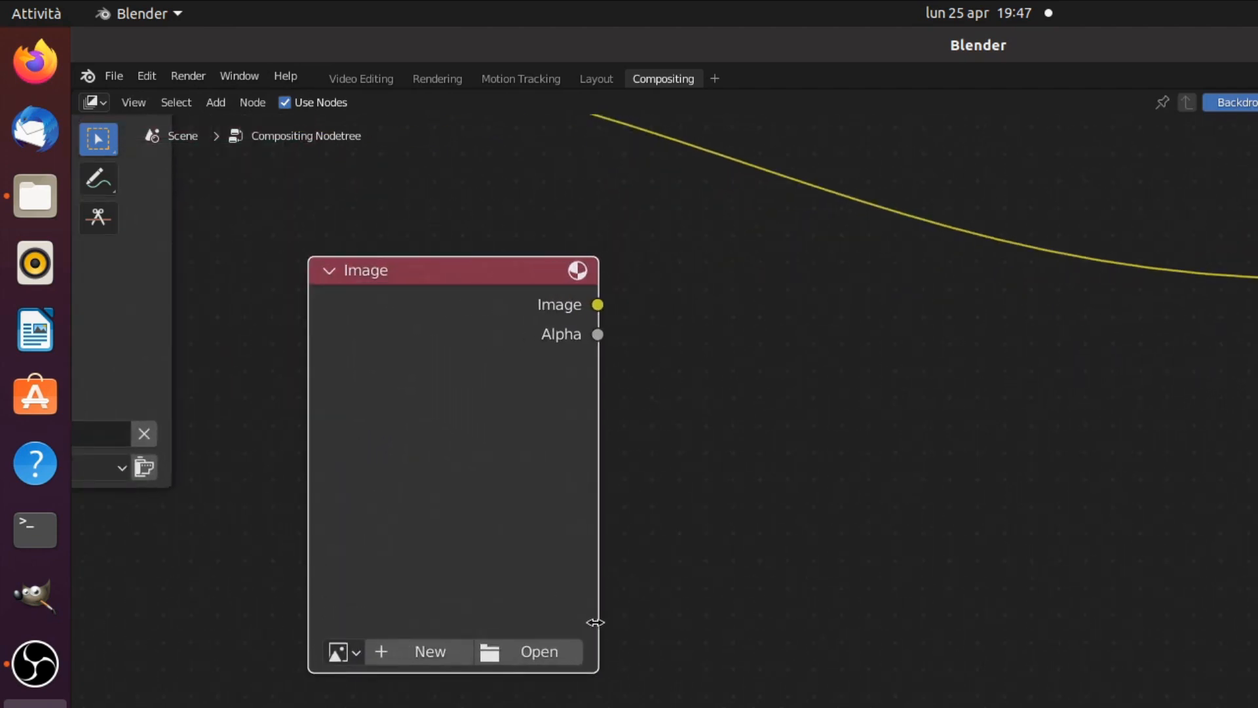
# Step: Load all the PNG frames from the png folder into the Image node as an image sequence
pyautogui.click(556, 652)
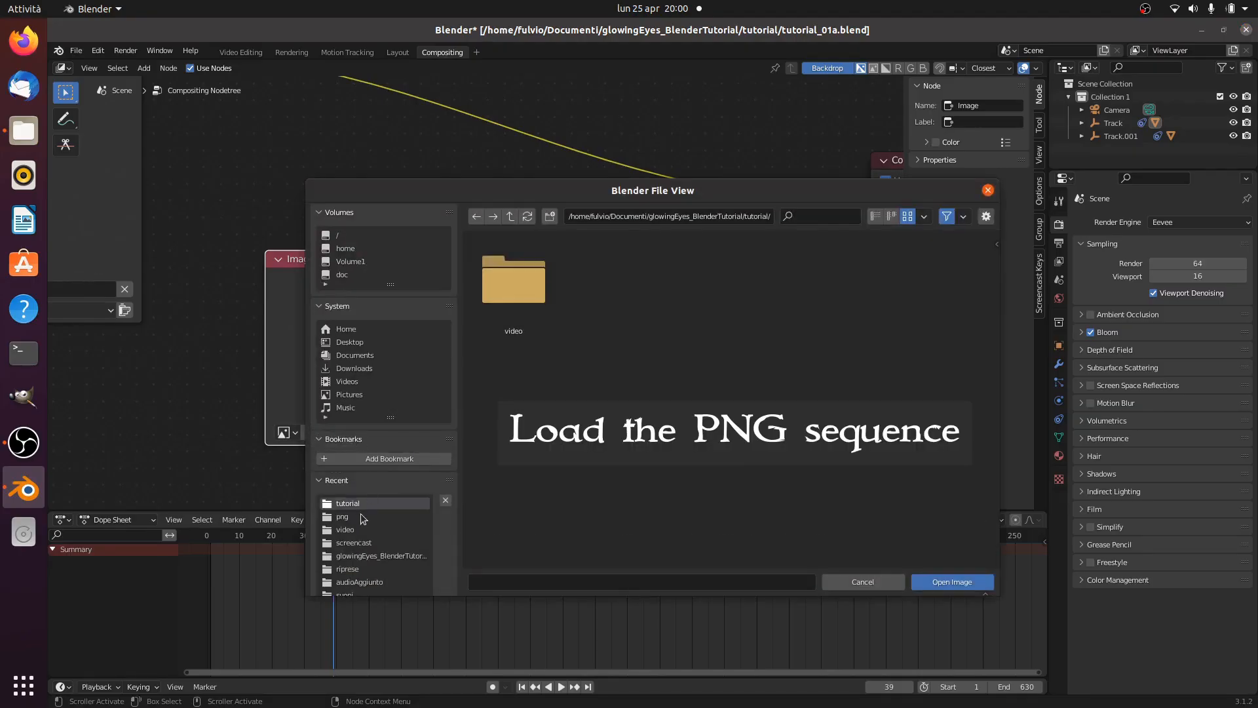
pyautogui.click(361, 518)
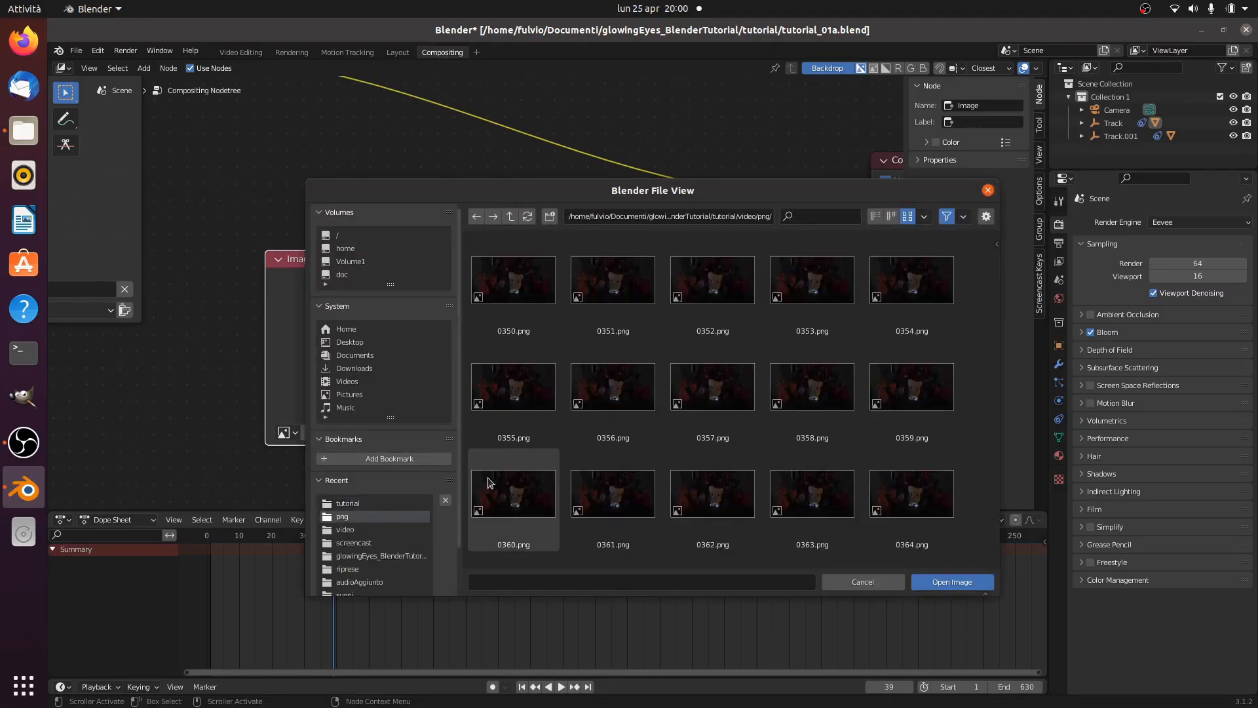
pyautogui.moveTo(574, 194); pyautogui.dragTo(374, 159)
pyautogui.press('a')
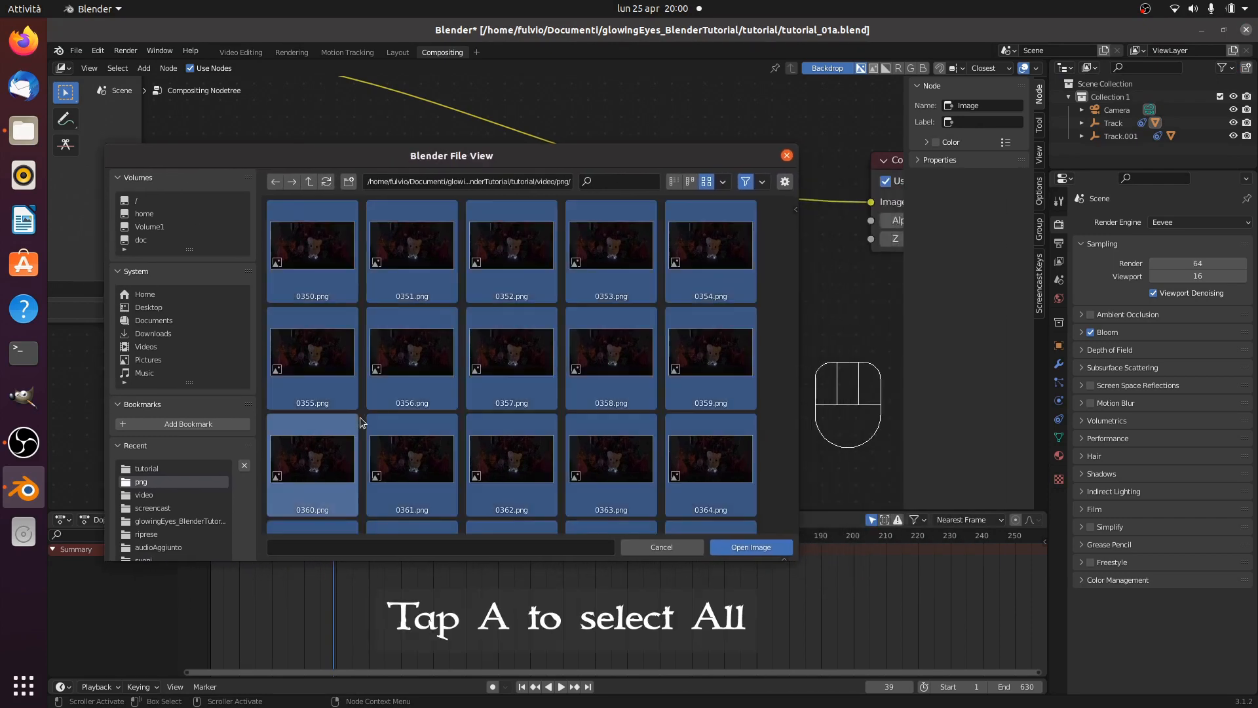
pyautogui.click(751, 547)
# Step: Stack the image sequence node directly beneath the Render Layers node
pyautogui.scroll(-1, 413, 288)
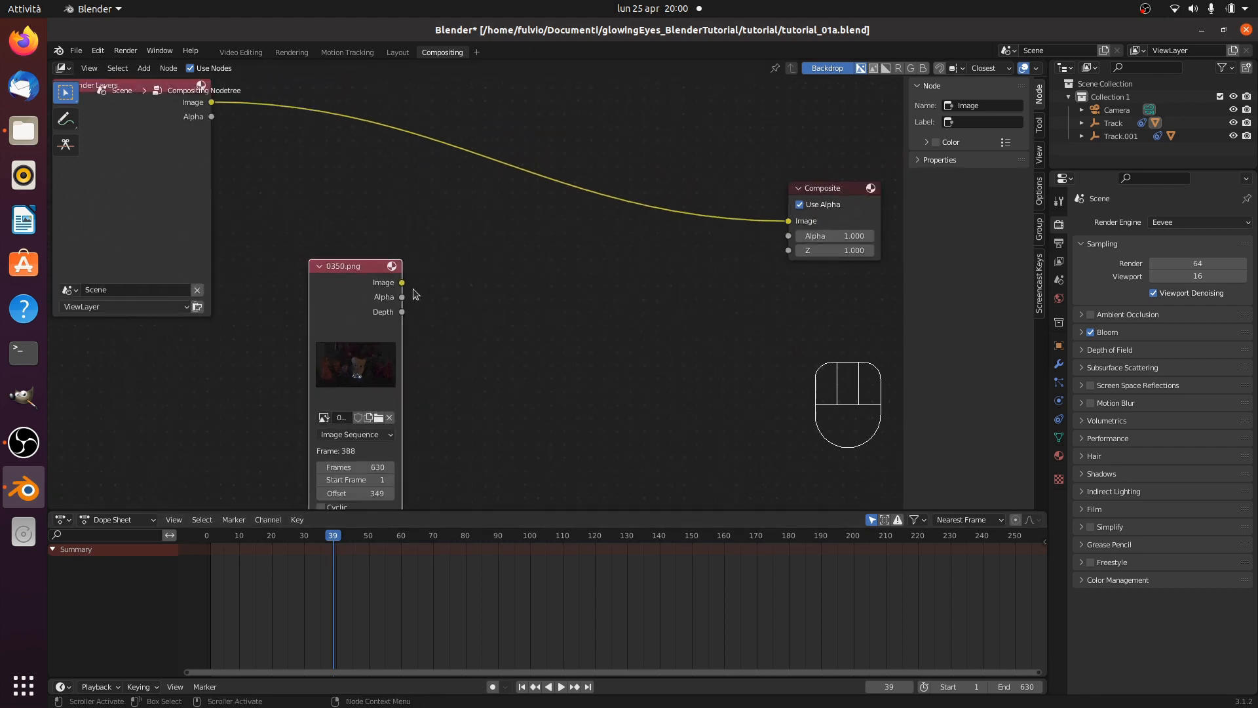
pyautogui.scroll(-2, 468, 337)
pyautogui.click(403, 282)
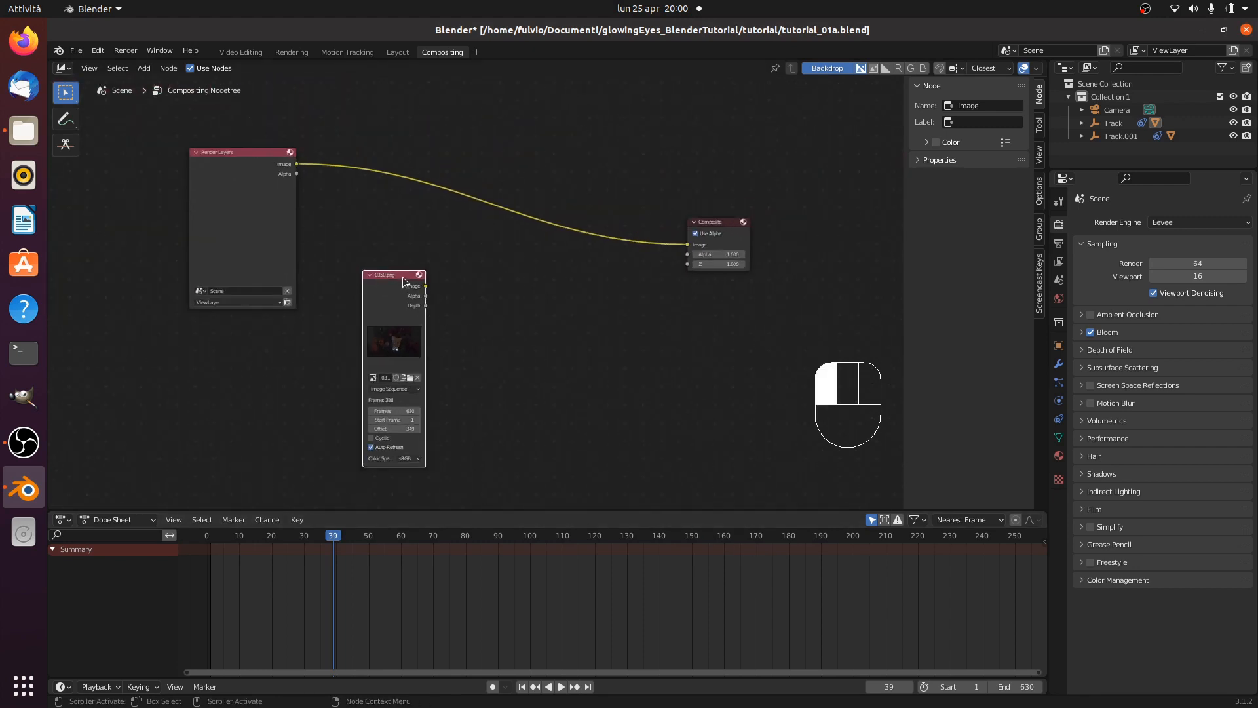
pyautogui.moveTo(403, 282); pyautogui.dragTo(254, 336)
pyautogui.moveTo(244, 166); pyautogui.dragTo(259, 115)
pyautogui.moveTo(240, 335); pyautogui.dragTo(240, 291)
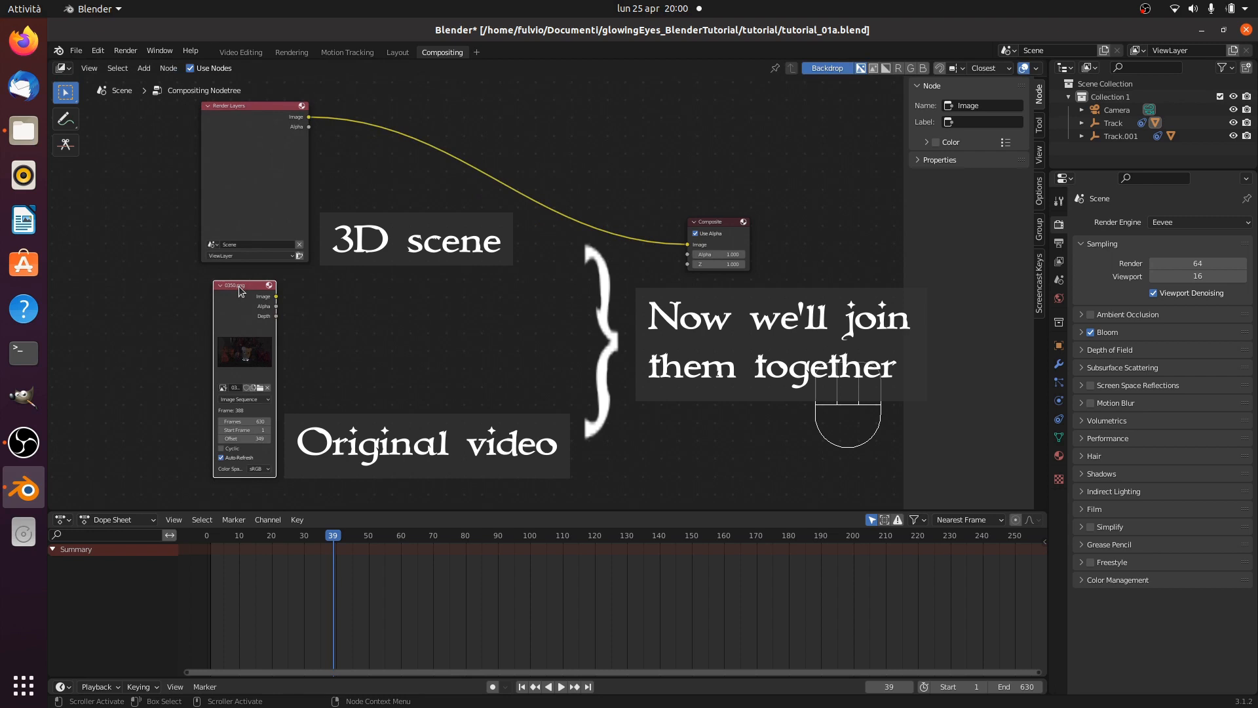
# Step: Add a Viewer output node just below the Composite node
pyautogui.click(144, 68)
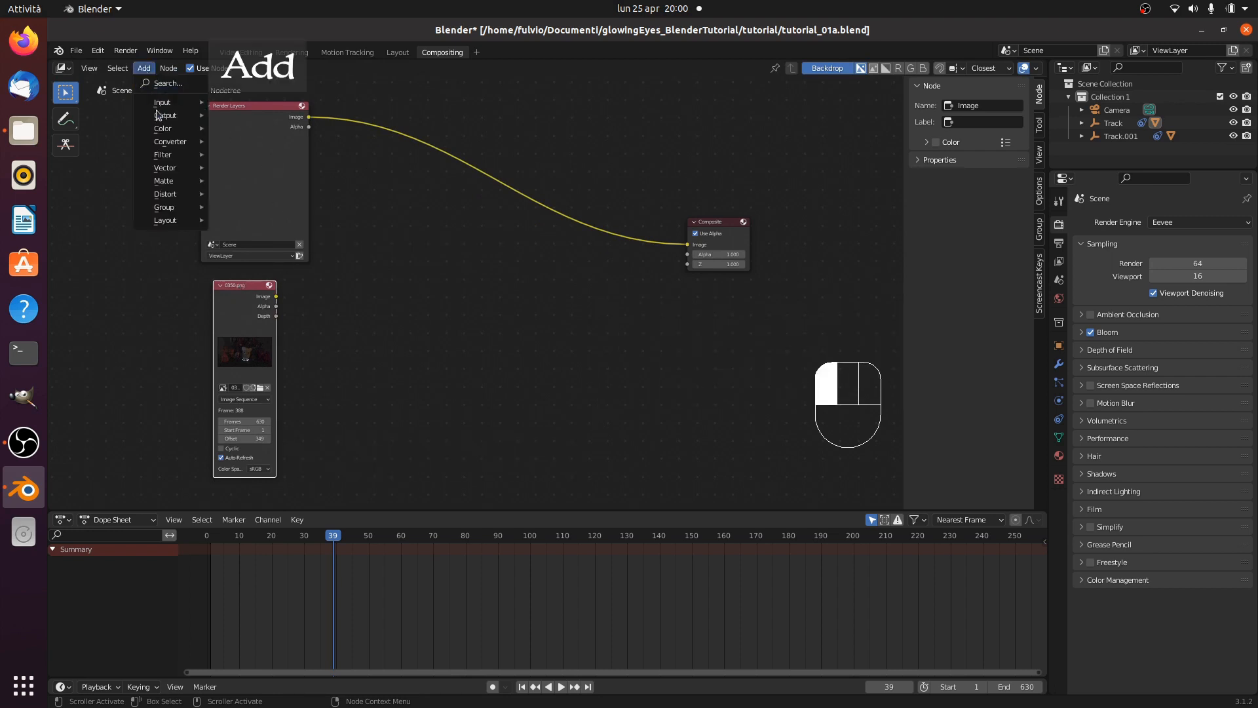
pyautogui.moveTo(160, 115)
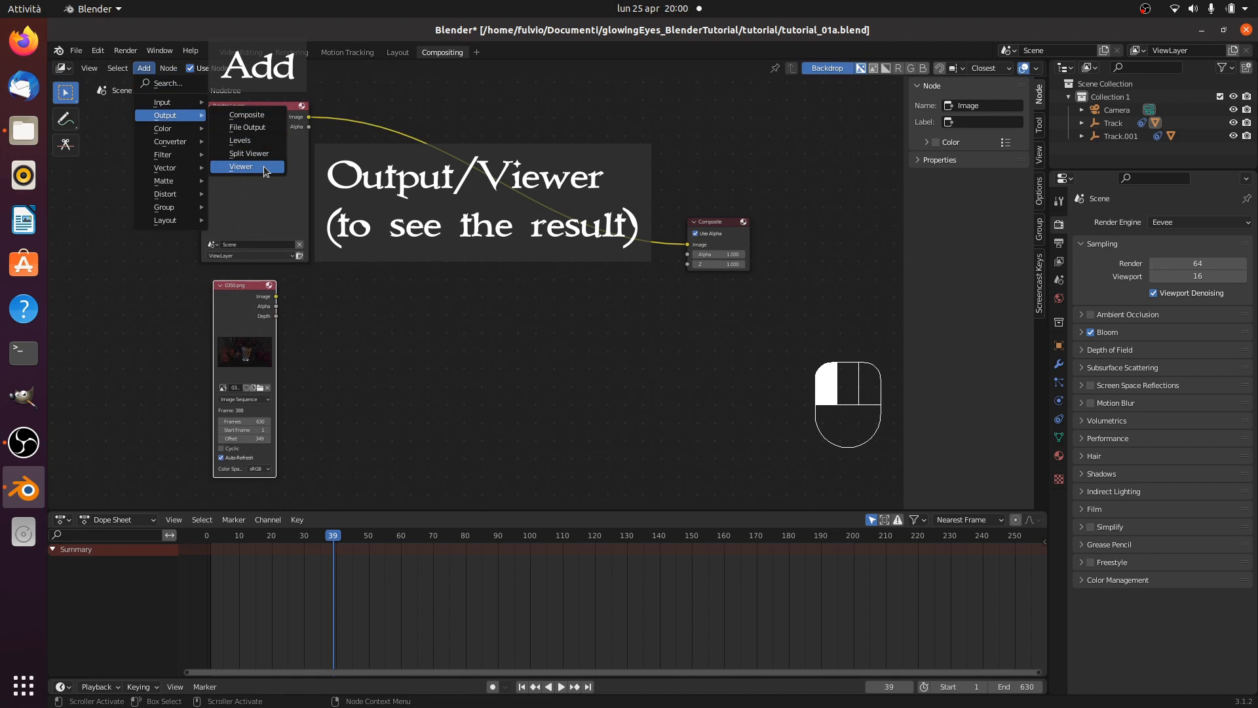
pyautogui.click(240, 167)
pyautogui.click(676, 305)
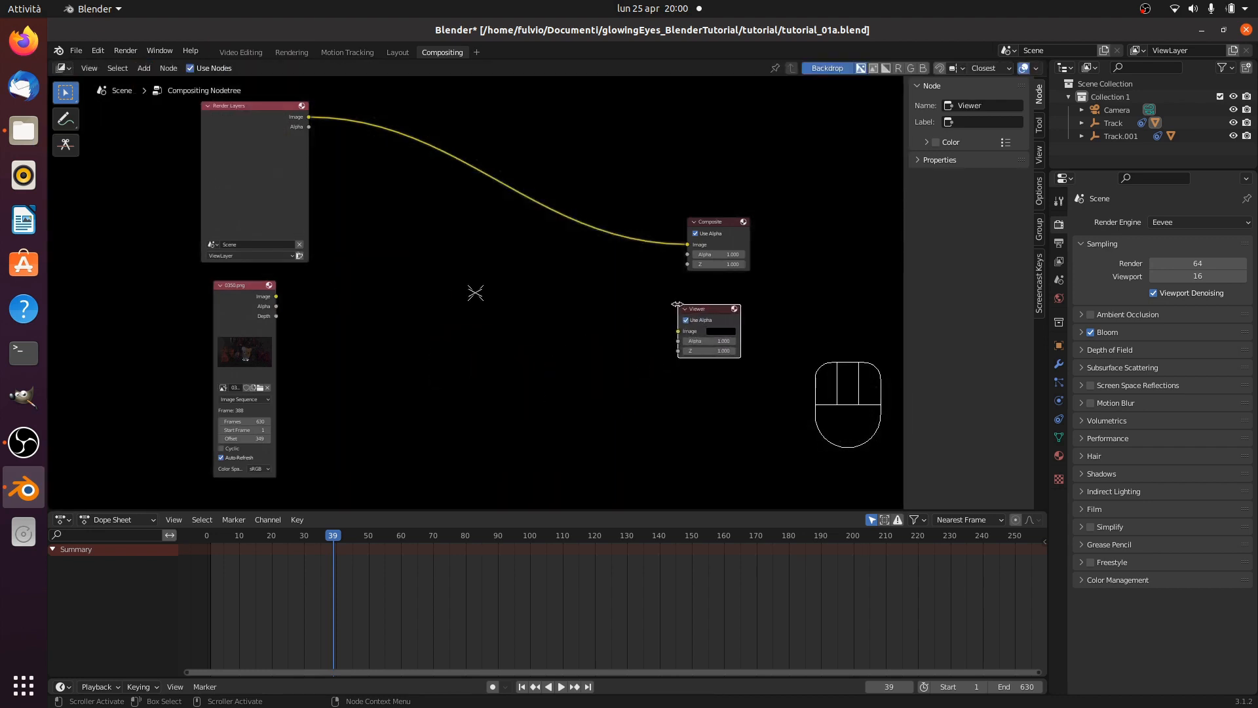
# Step: Add an Alpha Over color node midway between the two input nodes and the output nodes
pyautogui.click(144, 69)
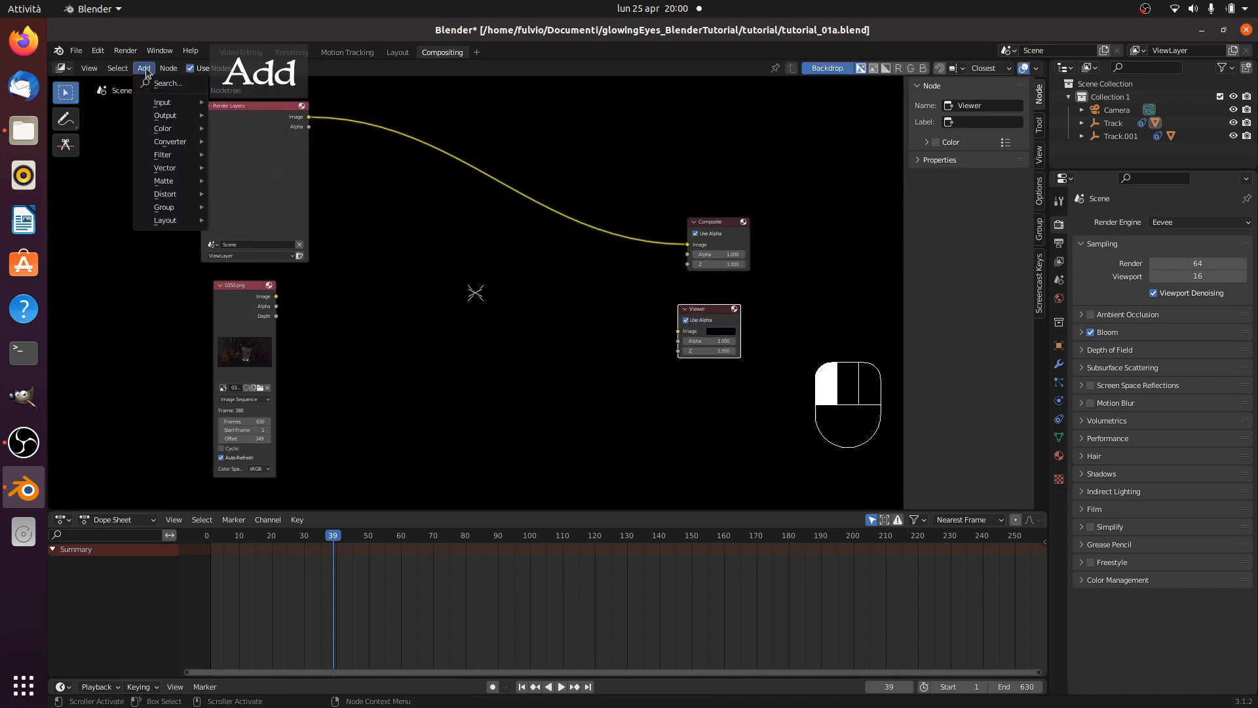
pyautogui.moveTo(164, 129)
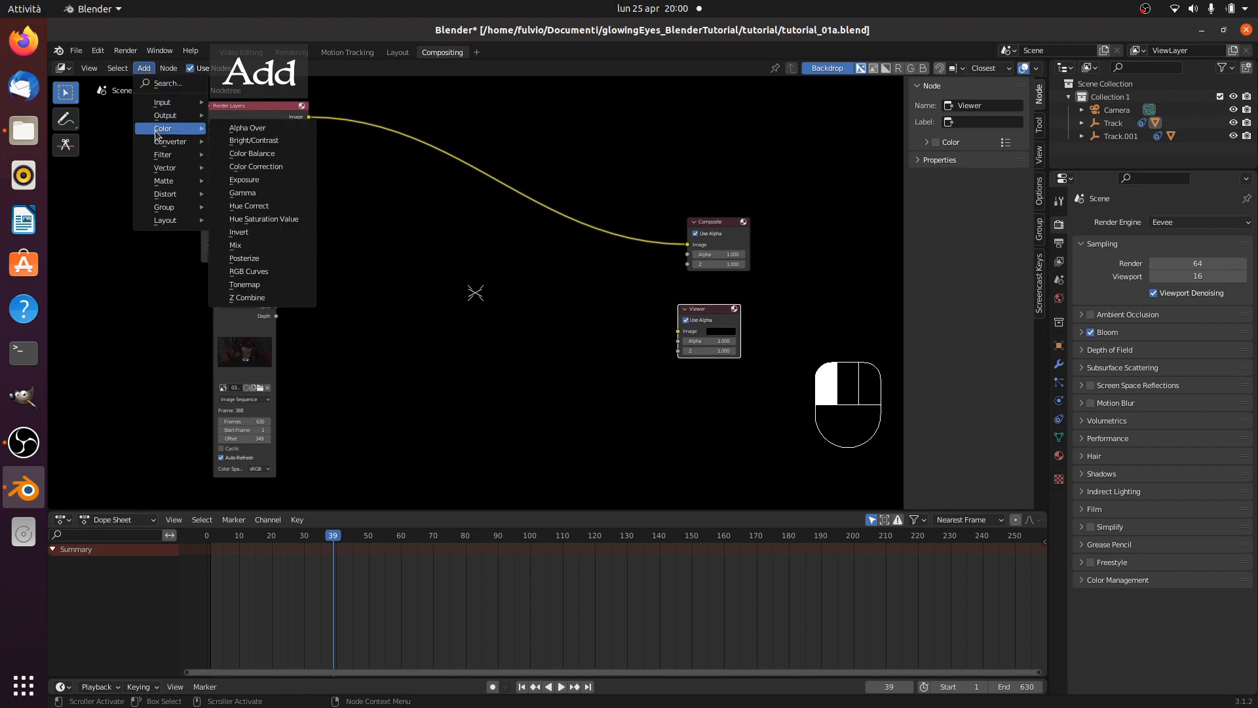
pyautogui.click(280, 134)
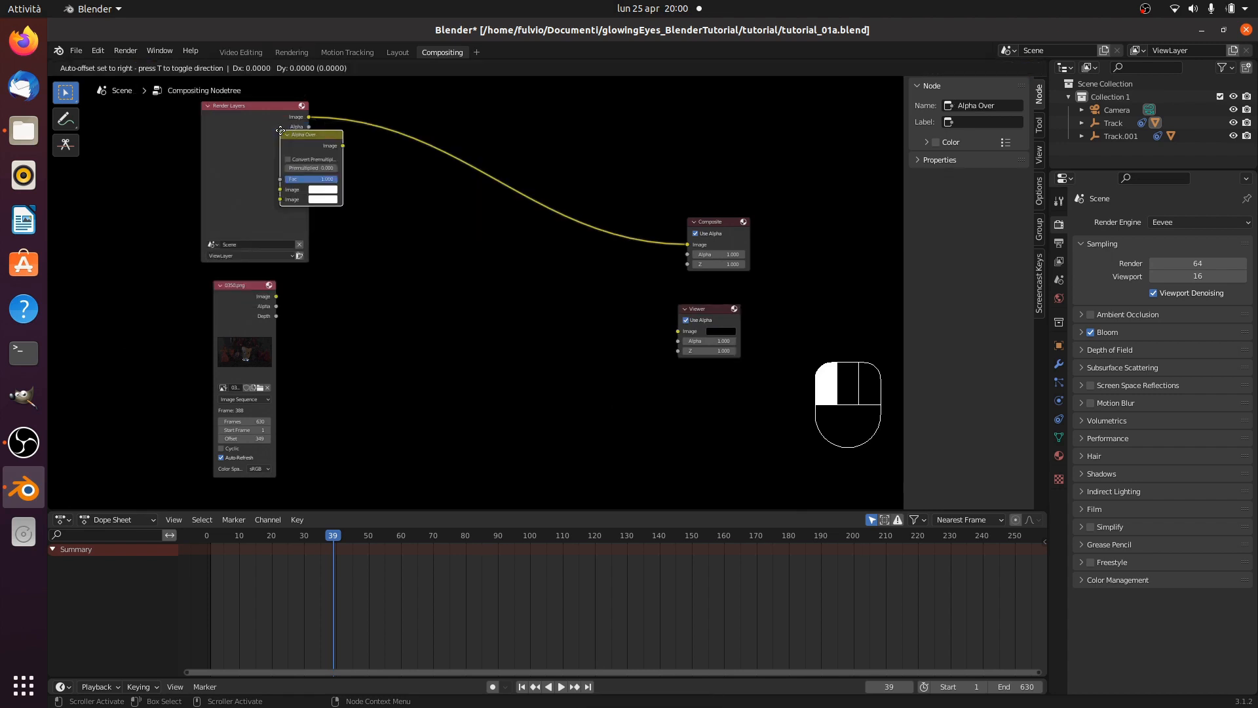
pyautogui.click(440, 251)
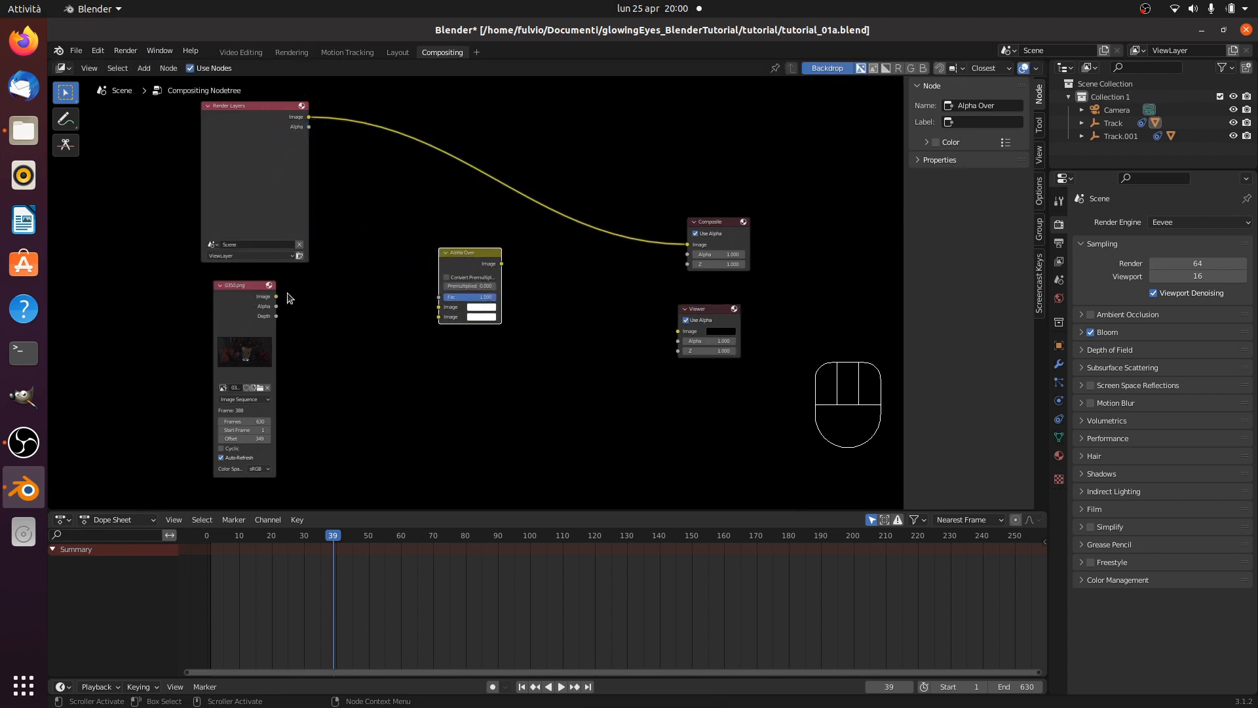
# Step: Link Render Layers and the image sequence to Alpha Over's first and second image inputs, and its output to both Viewer and Composite
pyautogui.moveTo(276, 297); pyautogui.dragTo(438, 317)
pyautogui.moveTo(311, 122); pyautogui.dragTo(438, 307)
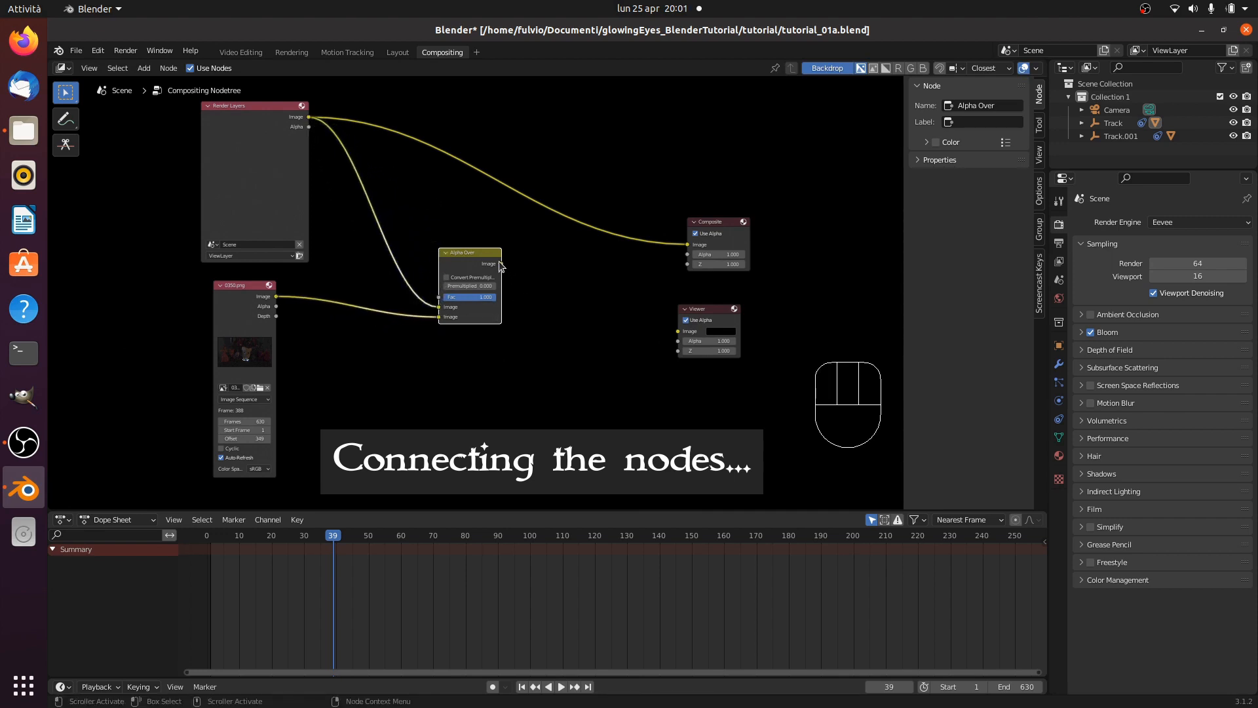
pyautogui.moveTo(501, 264); pyautogui.dragTo(678, 331)
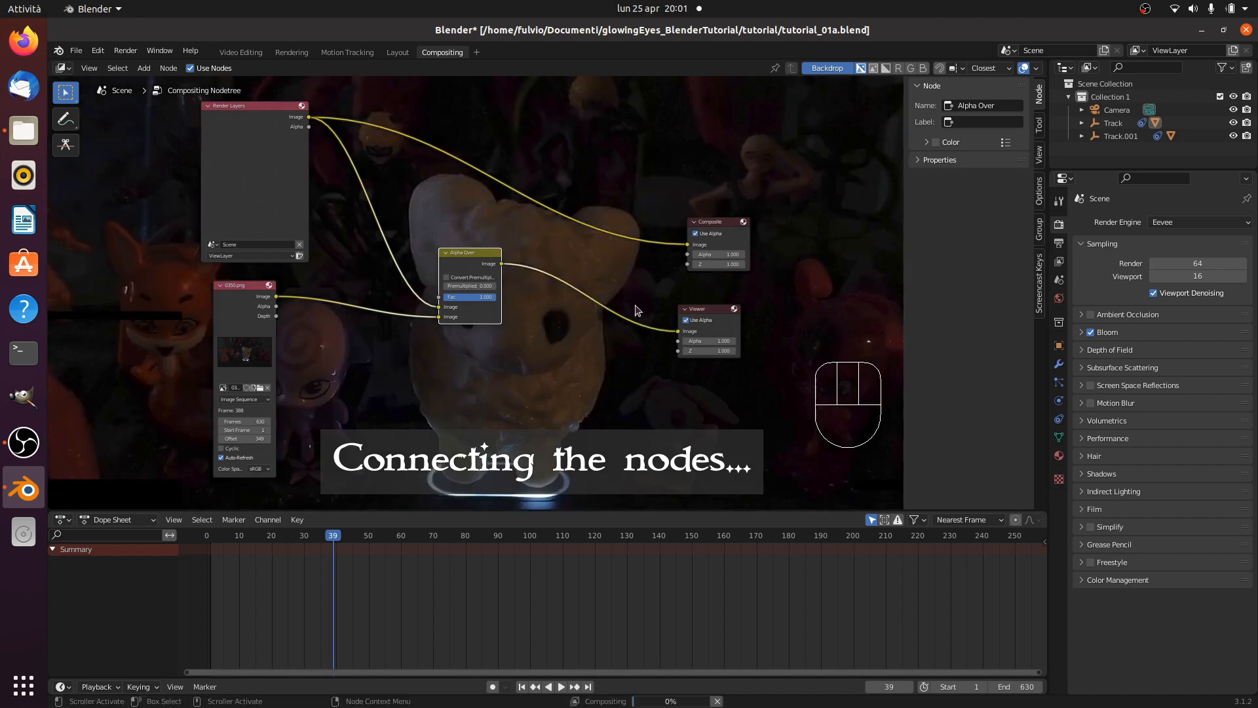
pyautogui.moveTo(502, 264); pyautogui.dragTo(690, 246)
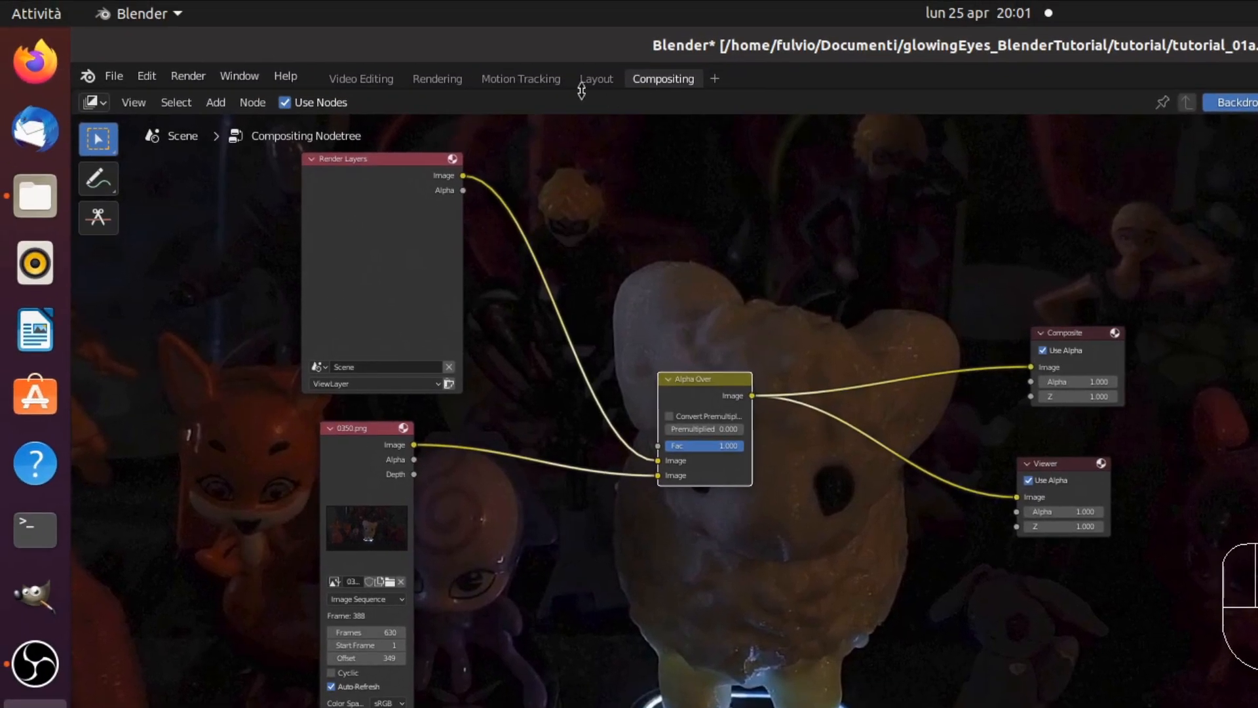
# Step: Render the current frame as an image and close the render window
pyautogui.click(186, 76)
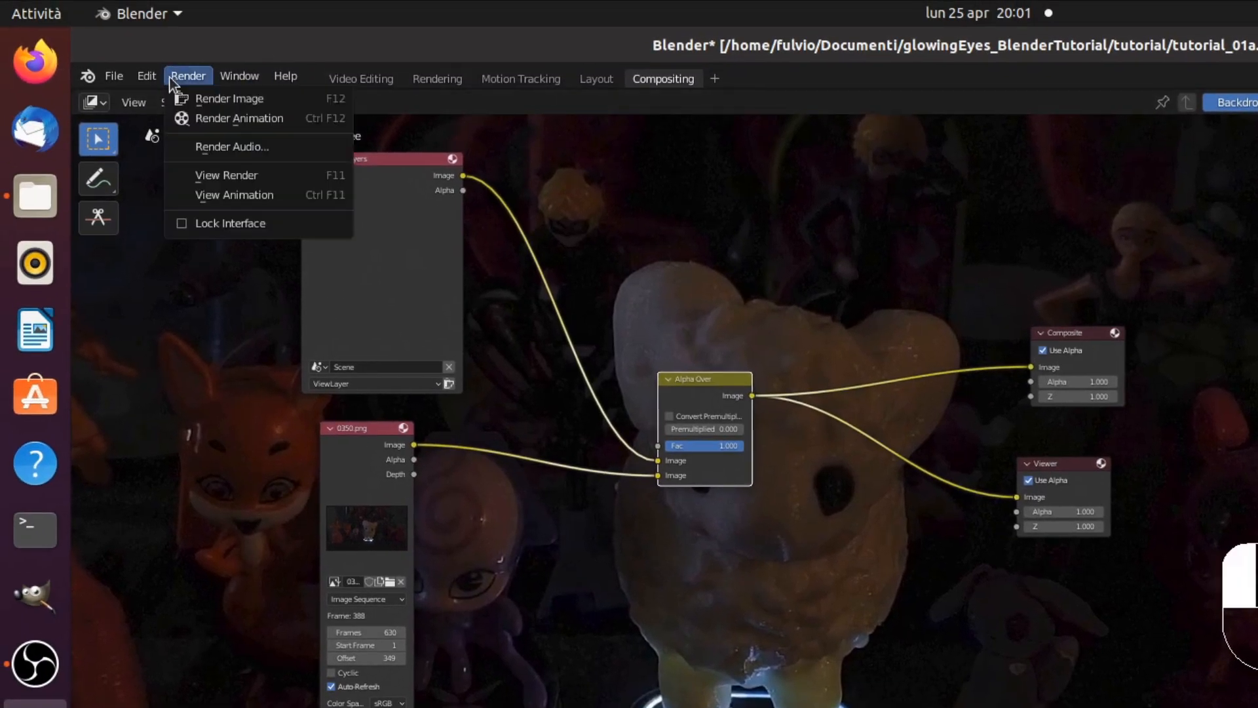
pyautogui.click(297, 96)
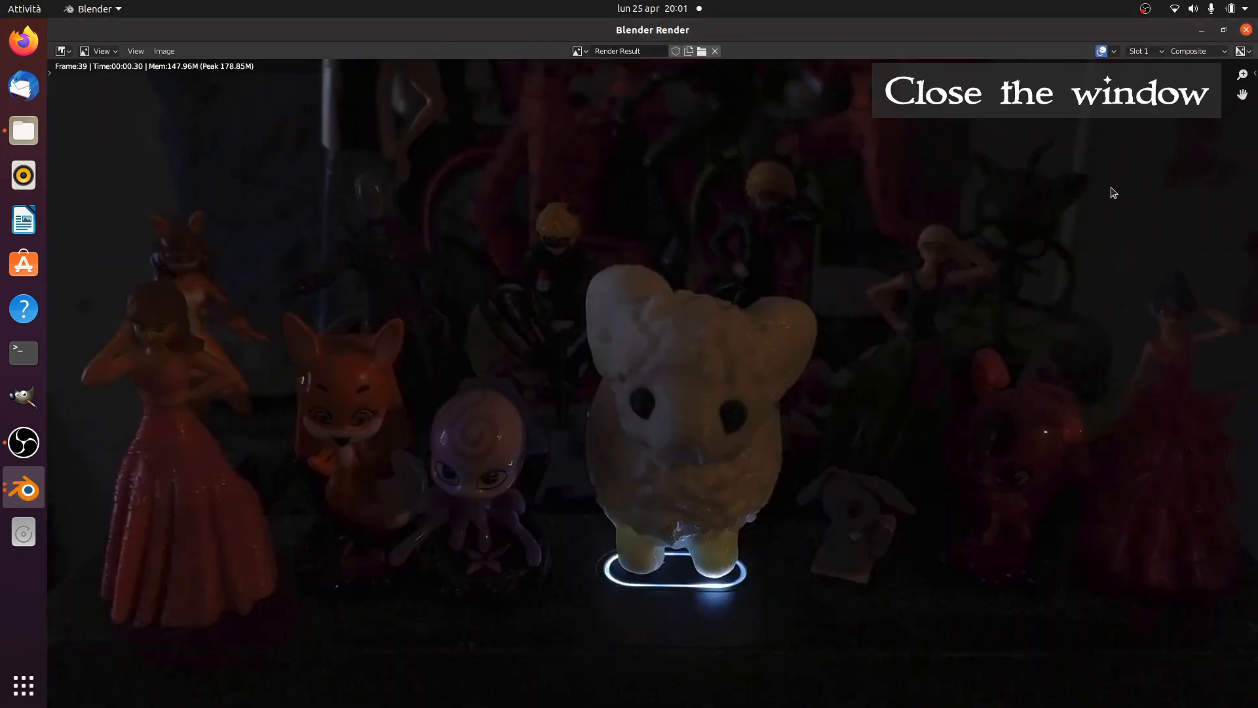
pyautogui.click(1246, 29)
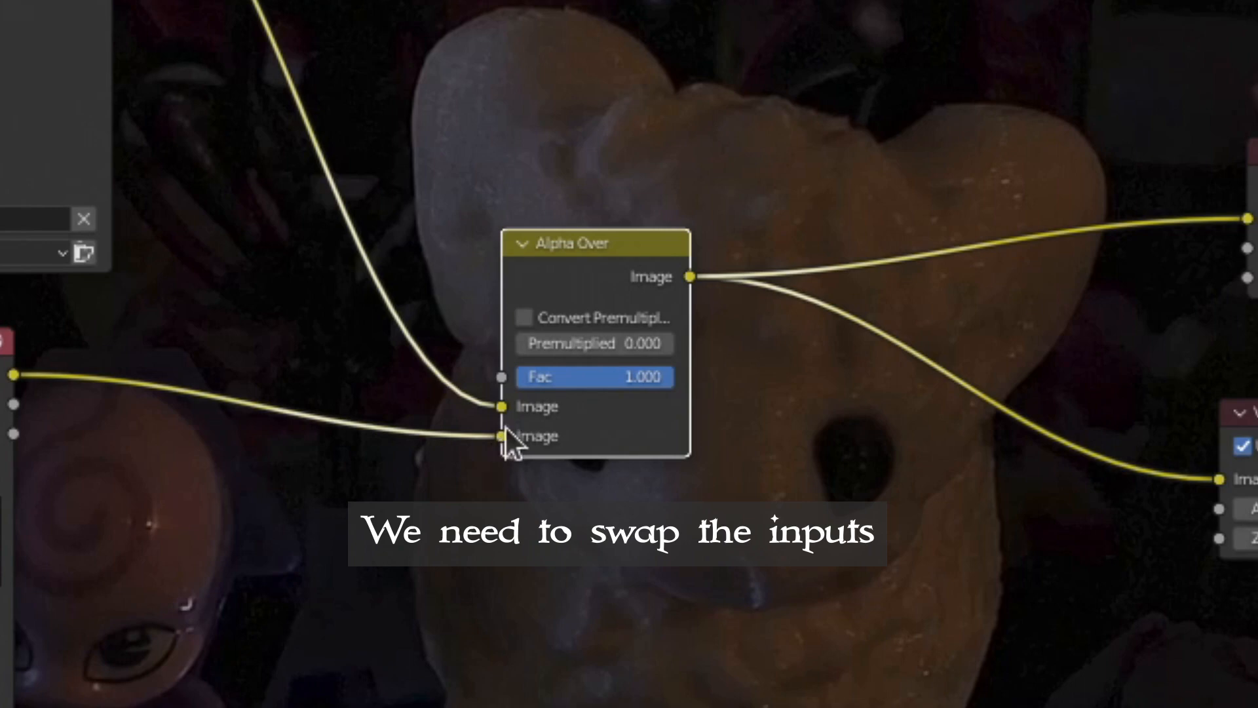
# Step: Swap Alpha Over's two image inputs, putting the footage first, and spread the Alpha Over, Viewer and Composite nodes apart
pyautogui.moveTo(580, 387); pyautogui.dragTo(584, 374)
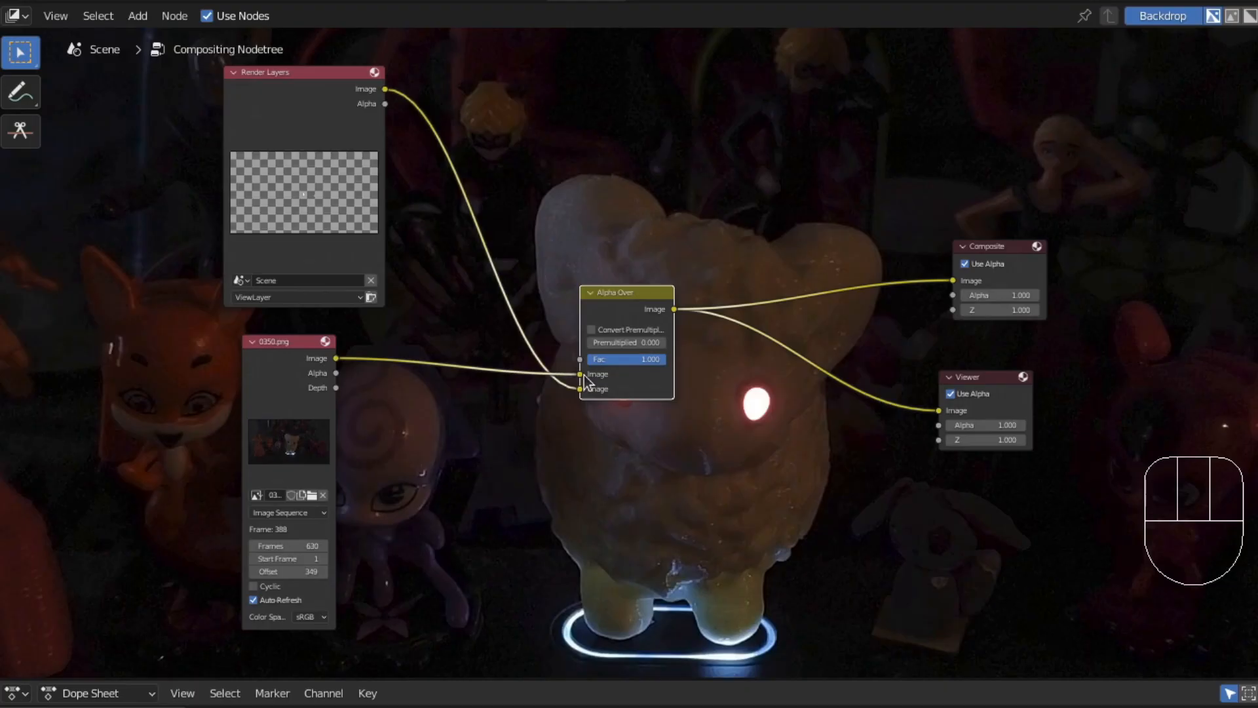
pyautogui.moveTo(576, 242); pyautogui.dragTo(614, 89)
pyautogui.moveTo(637, 214); pyautogui.dragTo(638, 212)
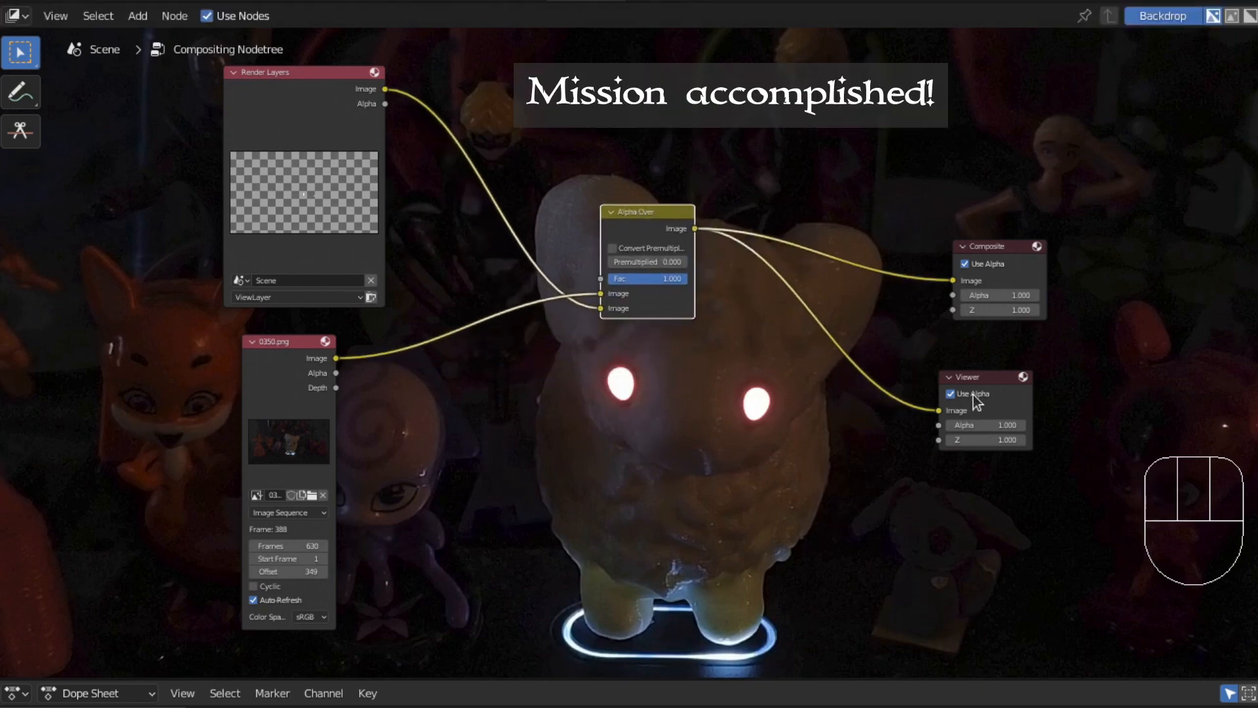
pyautogui.moveTo(983, 388); pyautogui.dragTo(1075, 388)
pyautogui.moveTo(991, 252); pyautogui.dragTo(1126, 189)
pyautogui.moveTo(654, 206); pyautogui.dragTo(710, 173)
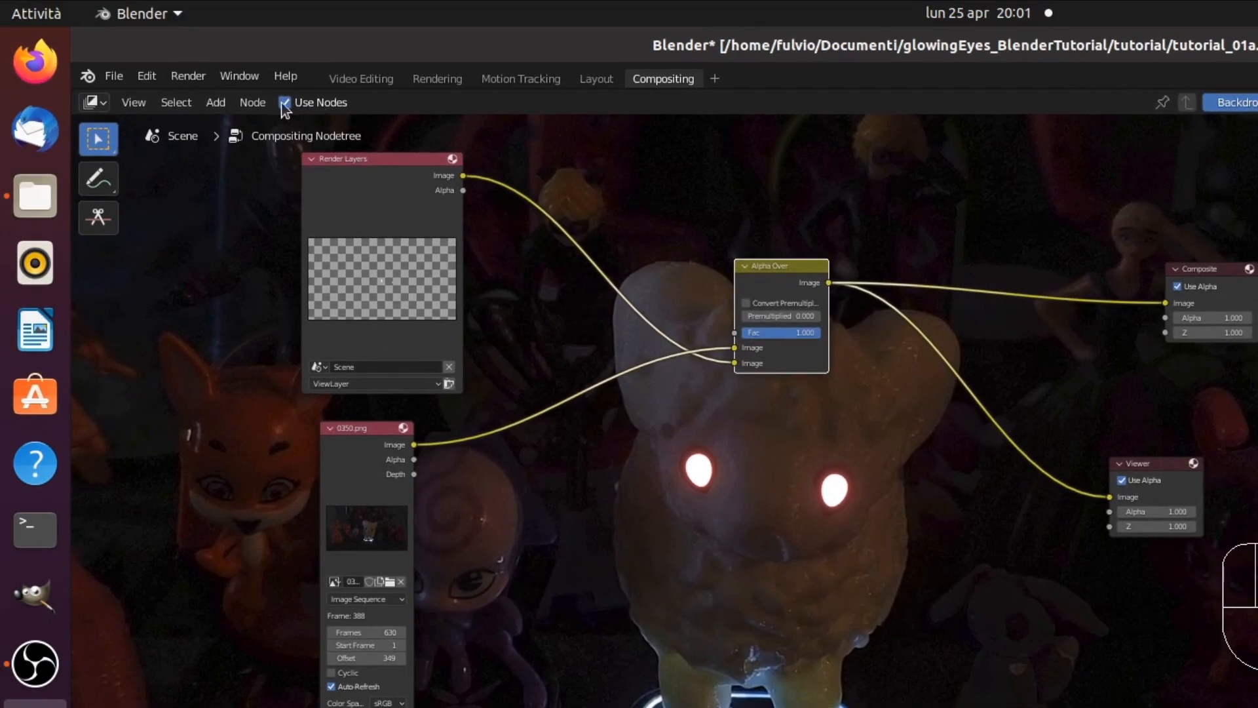
# Step: Insert a Glare filter node on the link between Alpha Over and Viewer, and connect its output to the Composite node
pyautogui.click(216, 102)
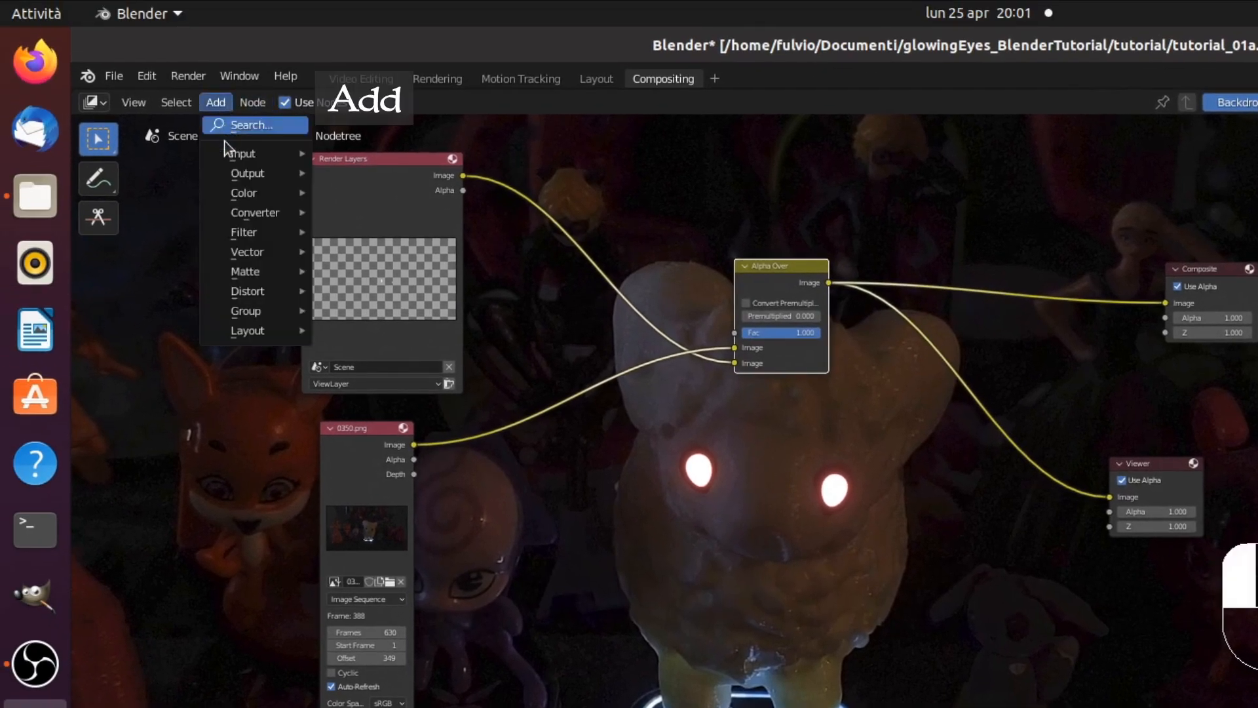
pyautogui.moveTo(235, 233)
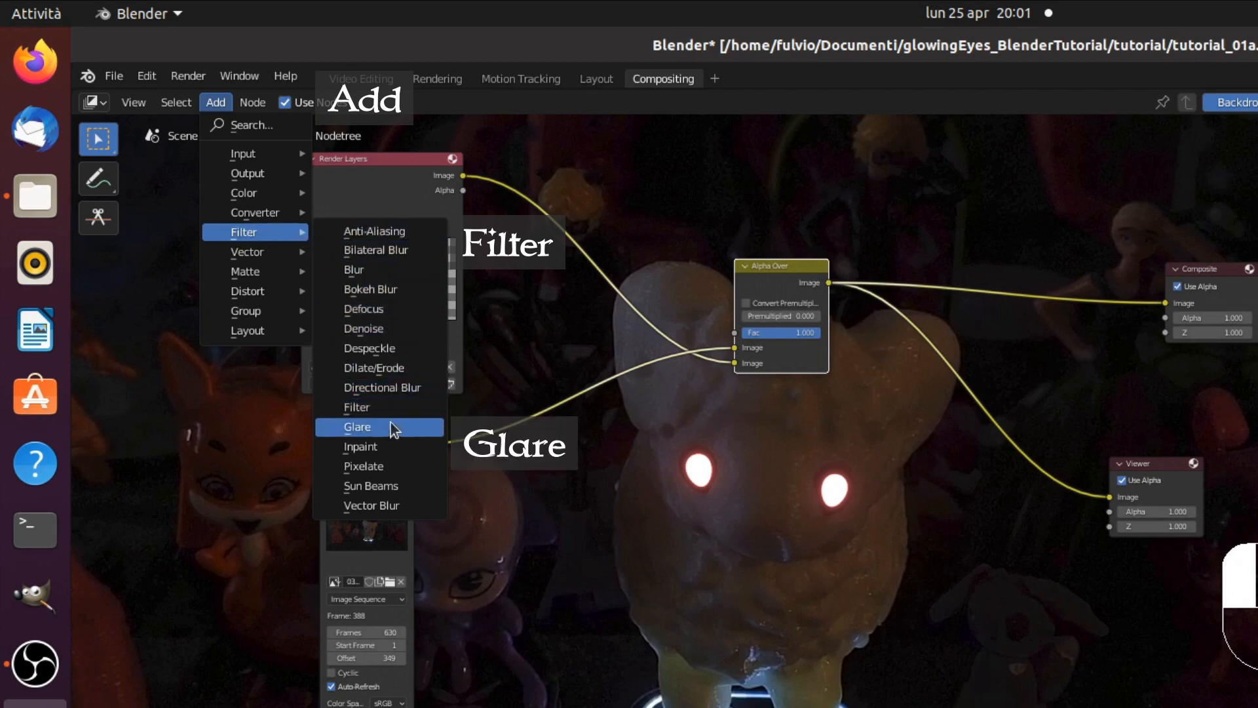
pyautogui.click(409, 430)
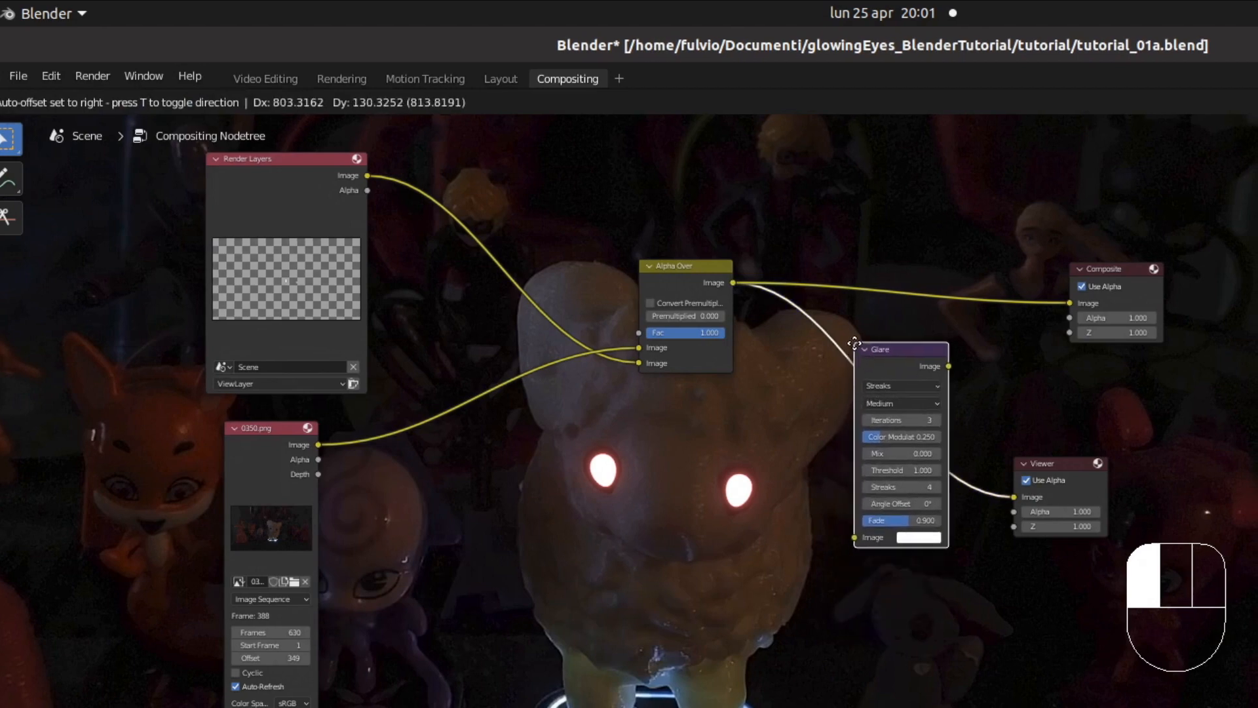
pyautogui.click(855, 336)
pyautogui.moveTo(950, 368); pyautogui.dragTo(1068, 303)
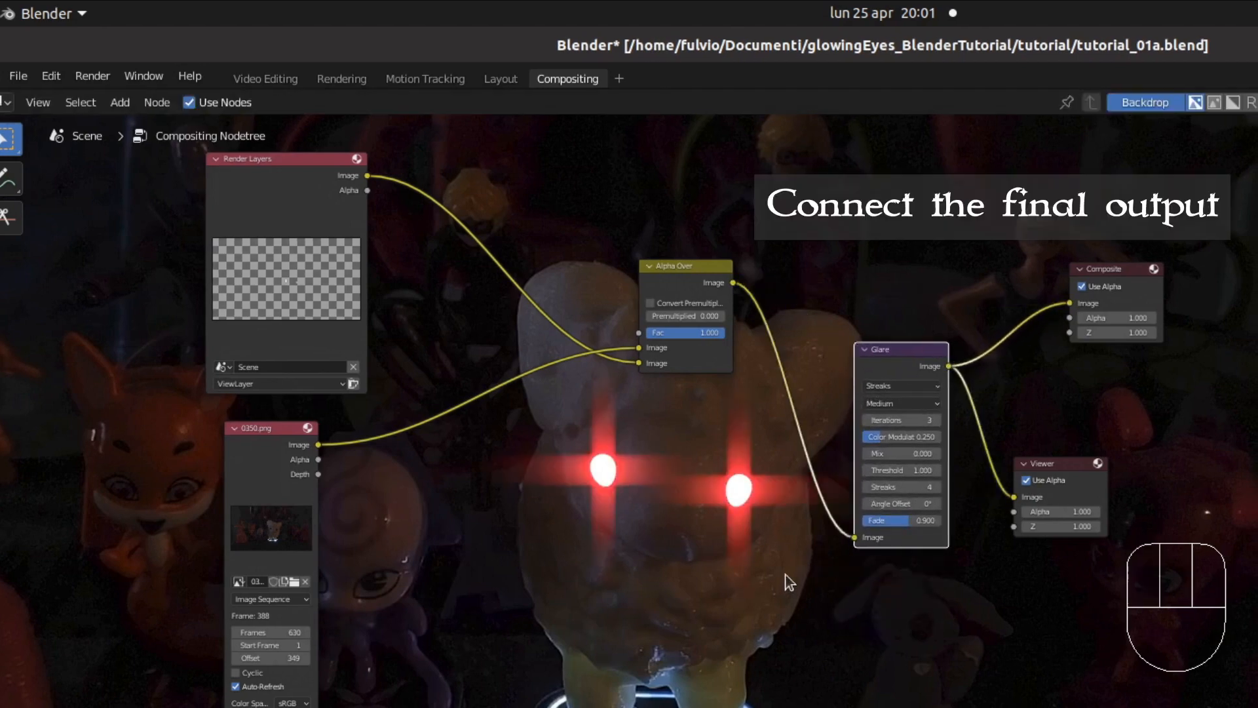
# Step: Set the Glare node's glare type to Ghosts
pyautogui.scroll(2, 1003, 396)
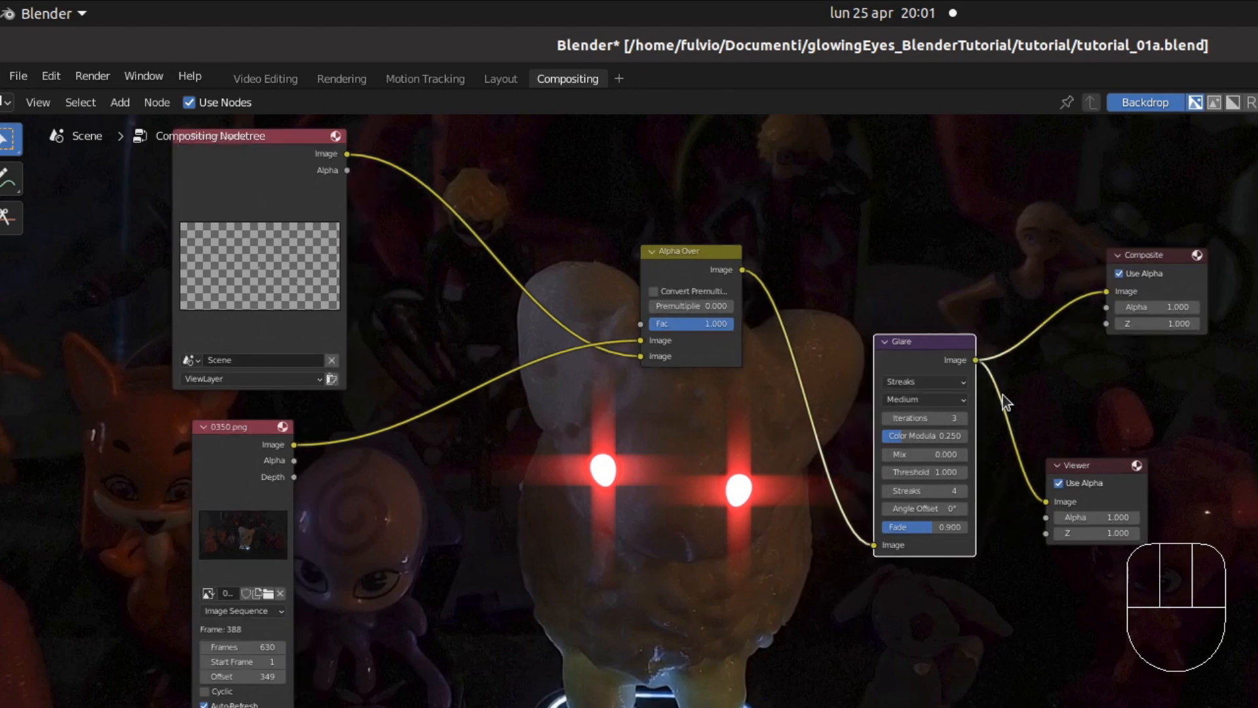
pyautogui.scroll(1, 983, 328)
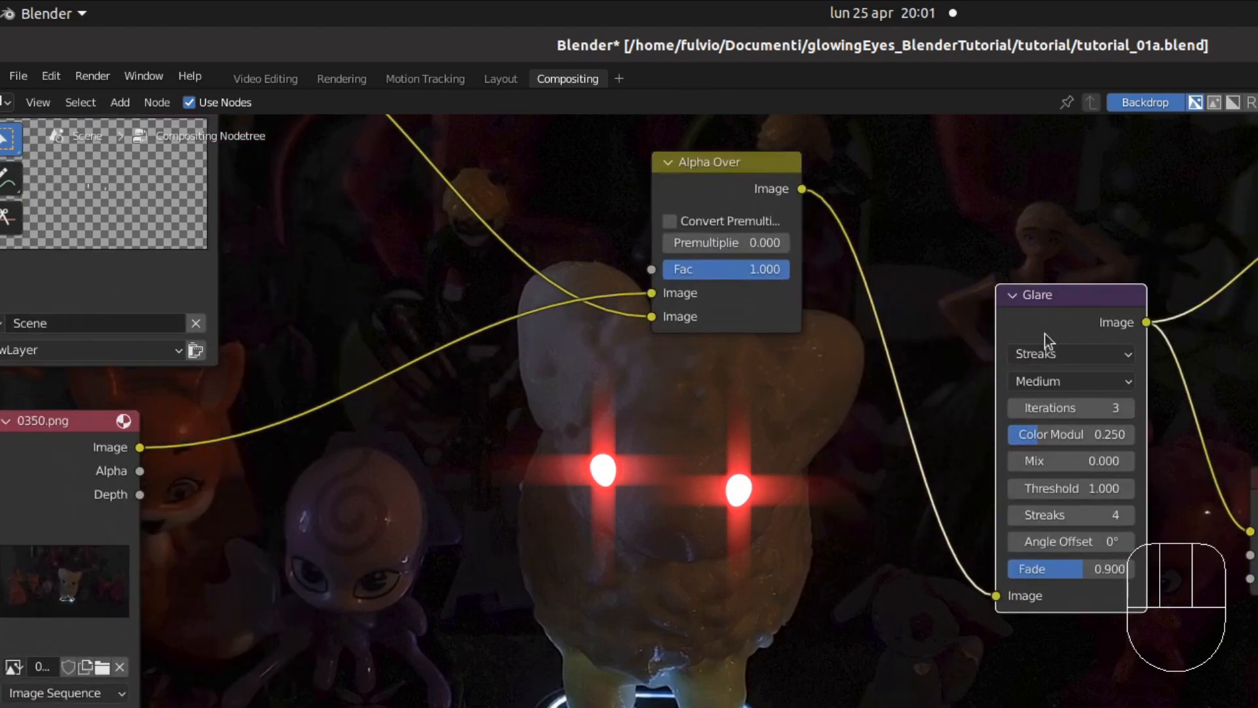
pyautogui.click(1074, 351)
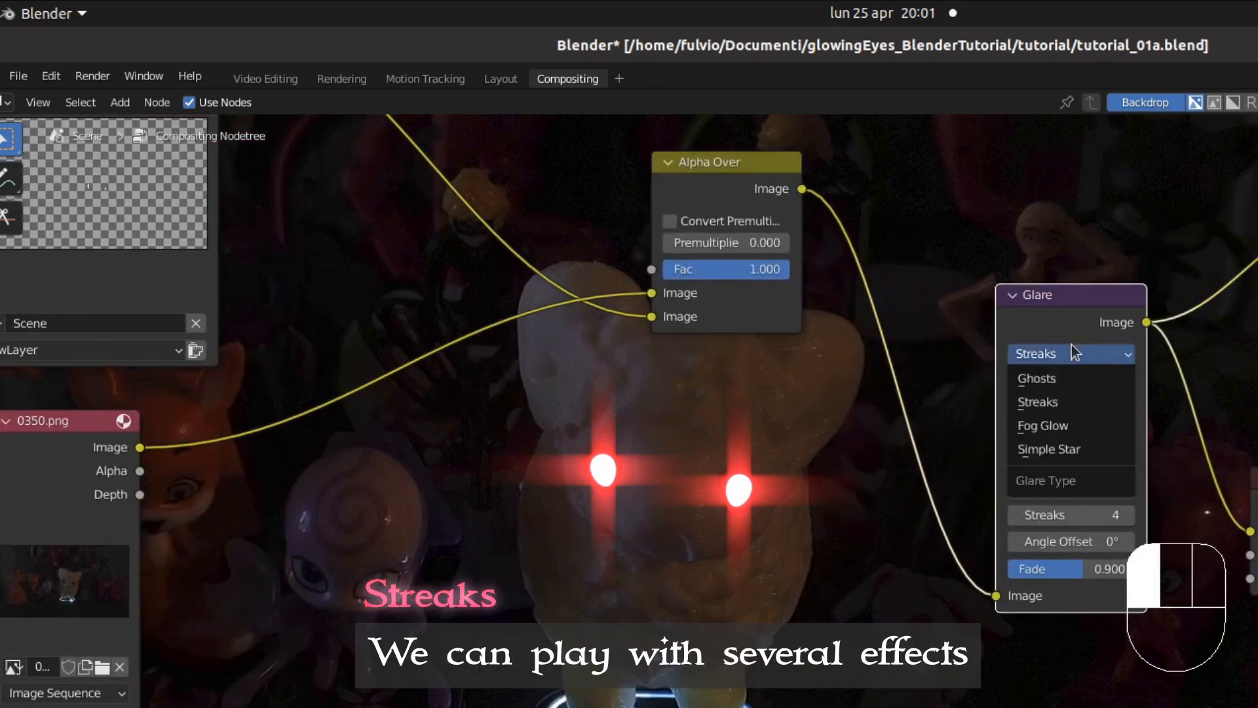
pyautogui.click(1071, 384)
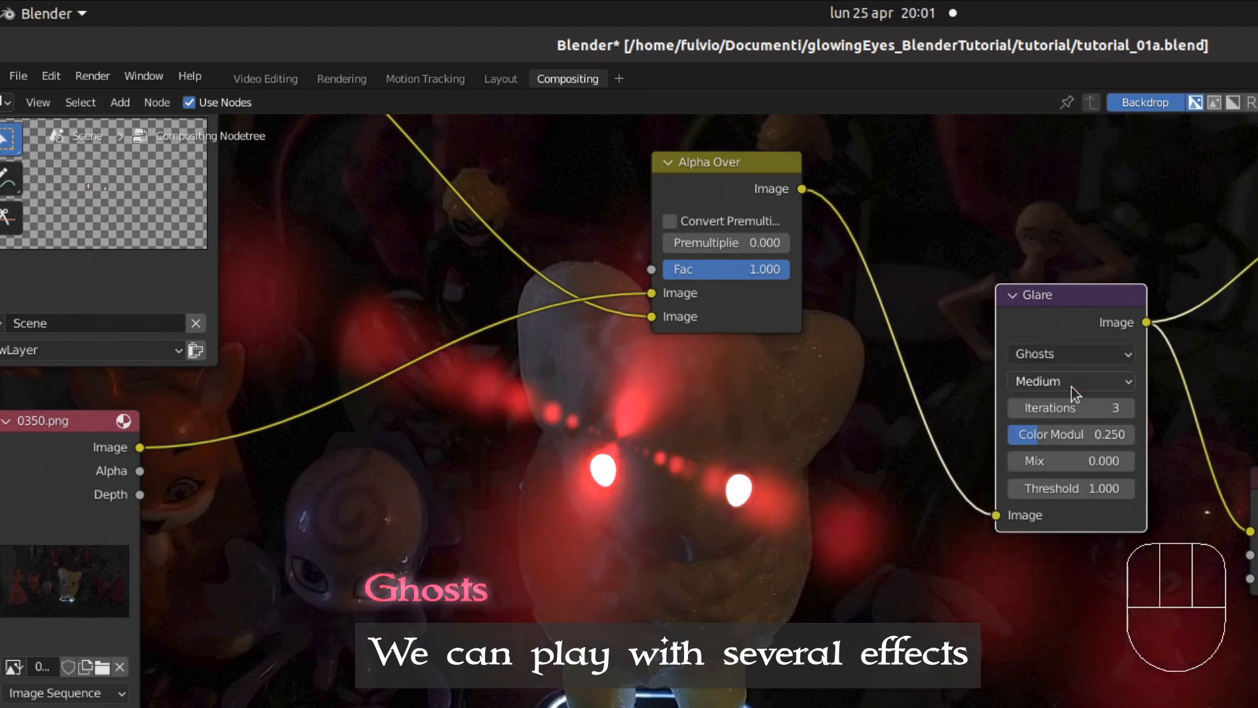
# Step: Change the Glare node's glare type to Fog Glow
pyautogui.click(1078, 355)
pyautogui.click(1066, 426)
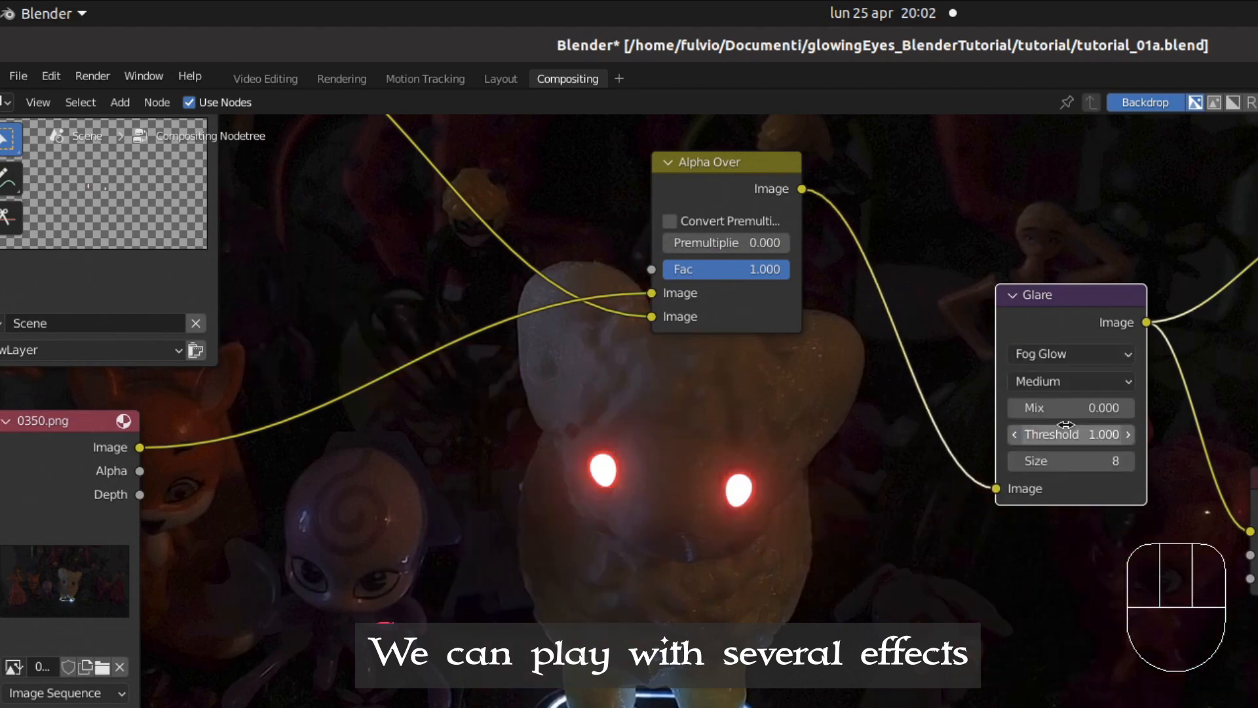
# Step: Add an Exposure color node and insert it on the link between the footage image sequence node and Alpha Over
pyautogui.scroll(-5, 819, 505)
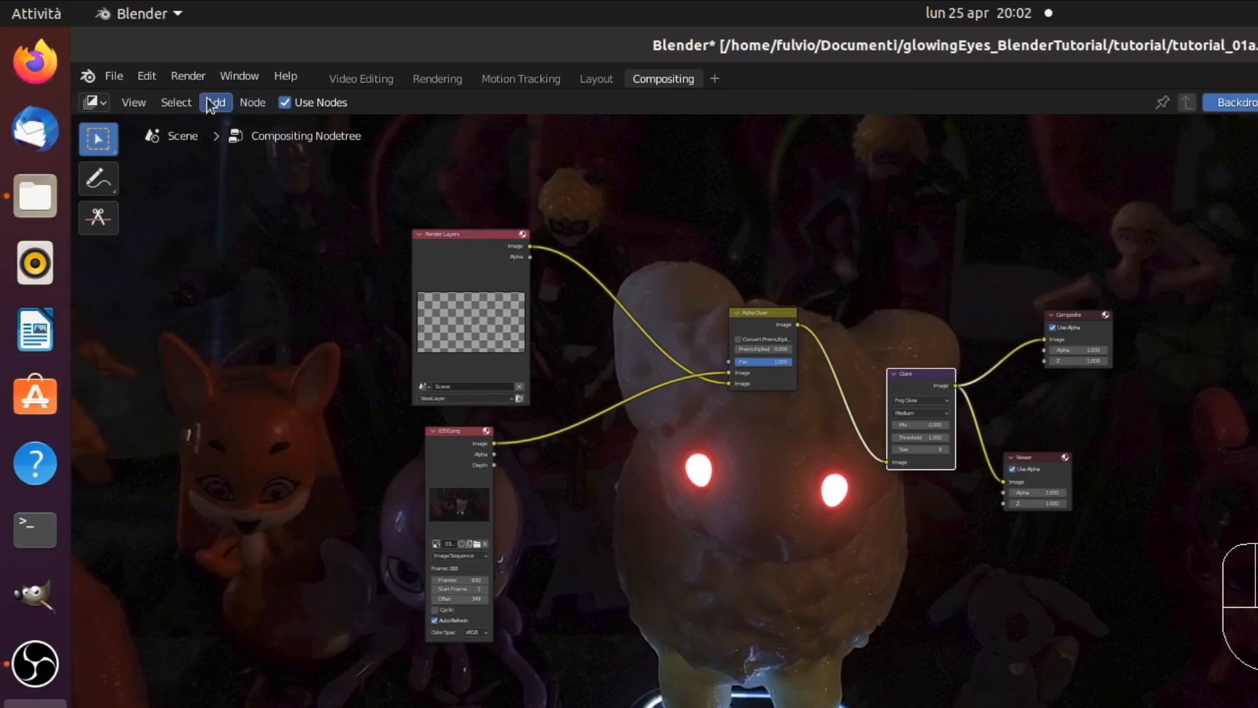
pyautogui.click(120, 103)
pyautogui.moveTo(244, 192)
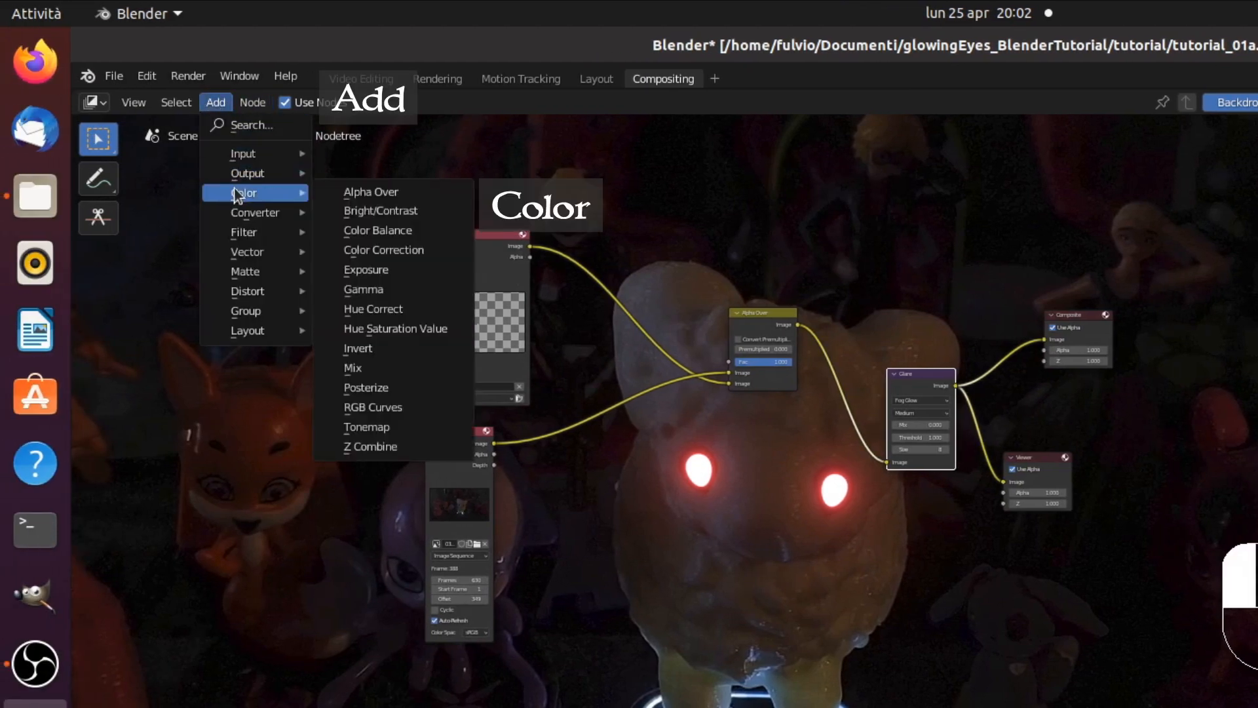
pyautogui.click(406, 279)
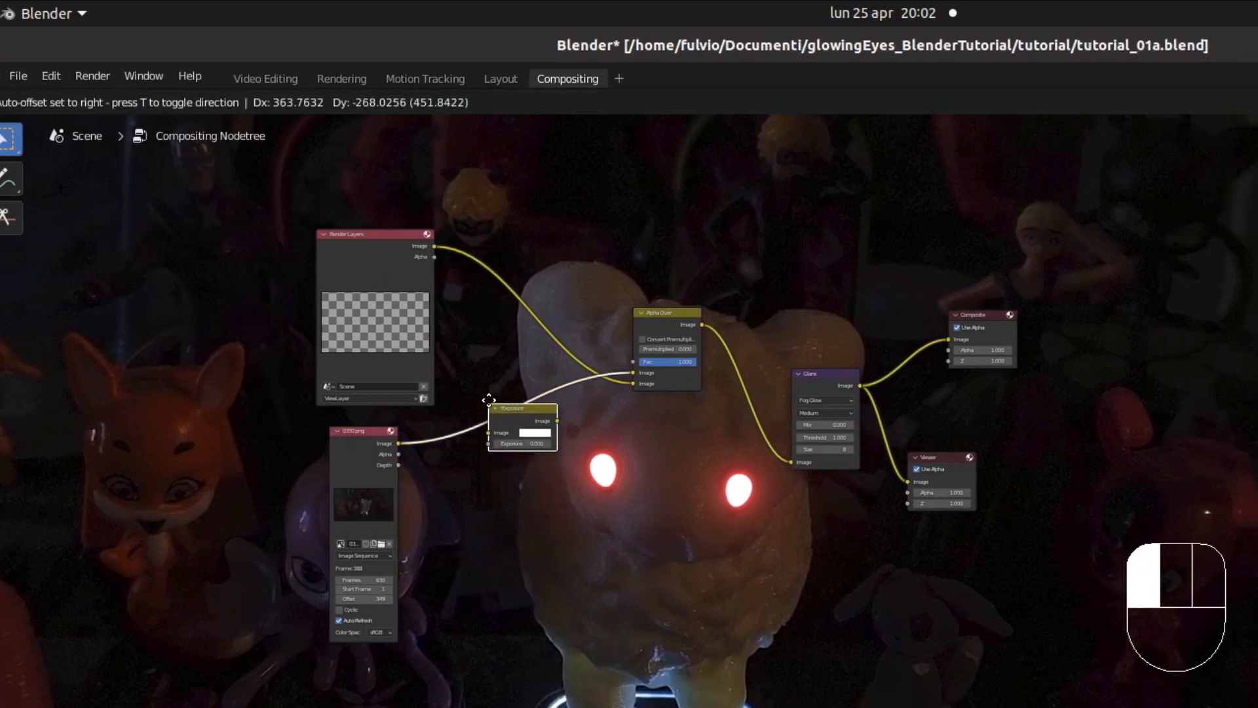
pyautogui.moveTo(489, 400); pyautogui.dragTo(486, 397)
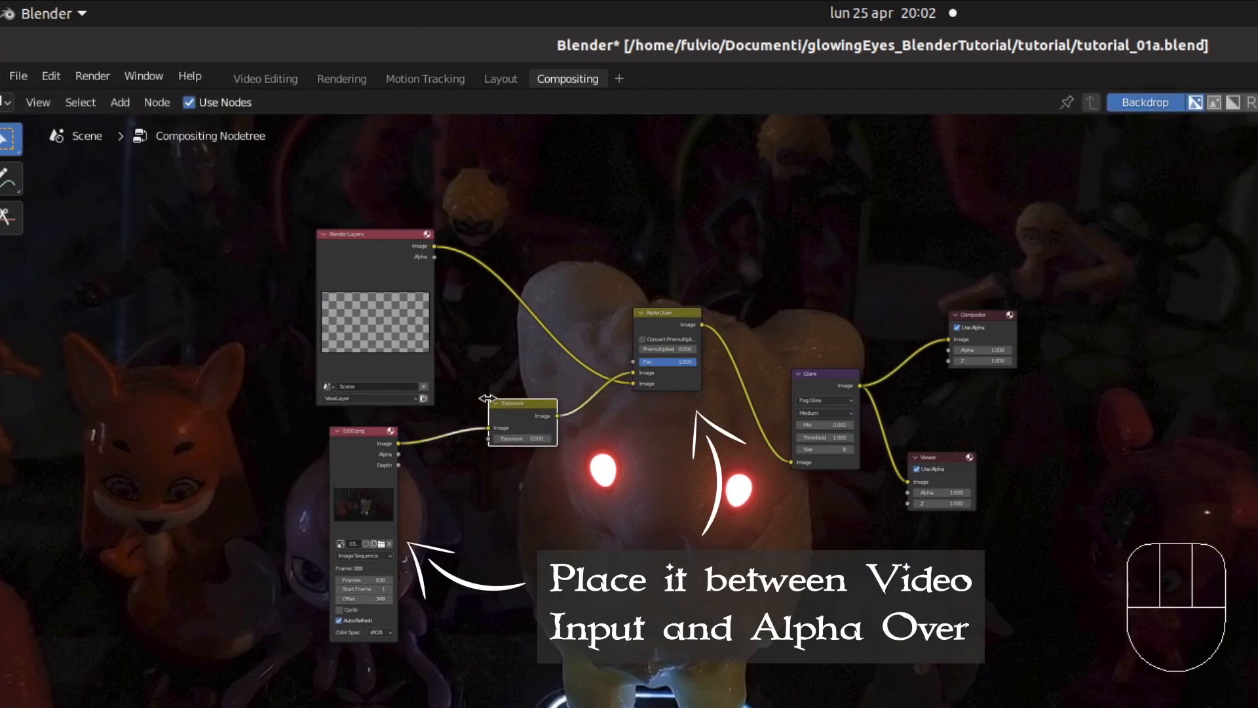
# Step: Jump to the first frame, render it as an image, and close the render window
pyautogui.scroll(2, 518, 481)
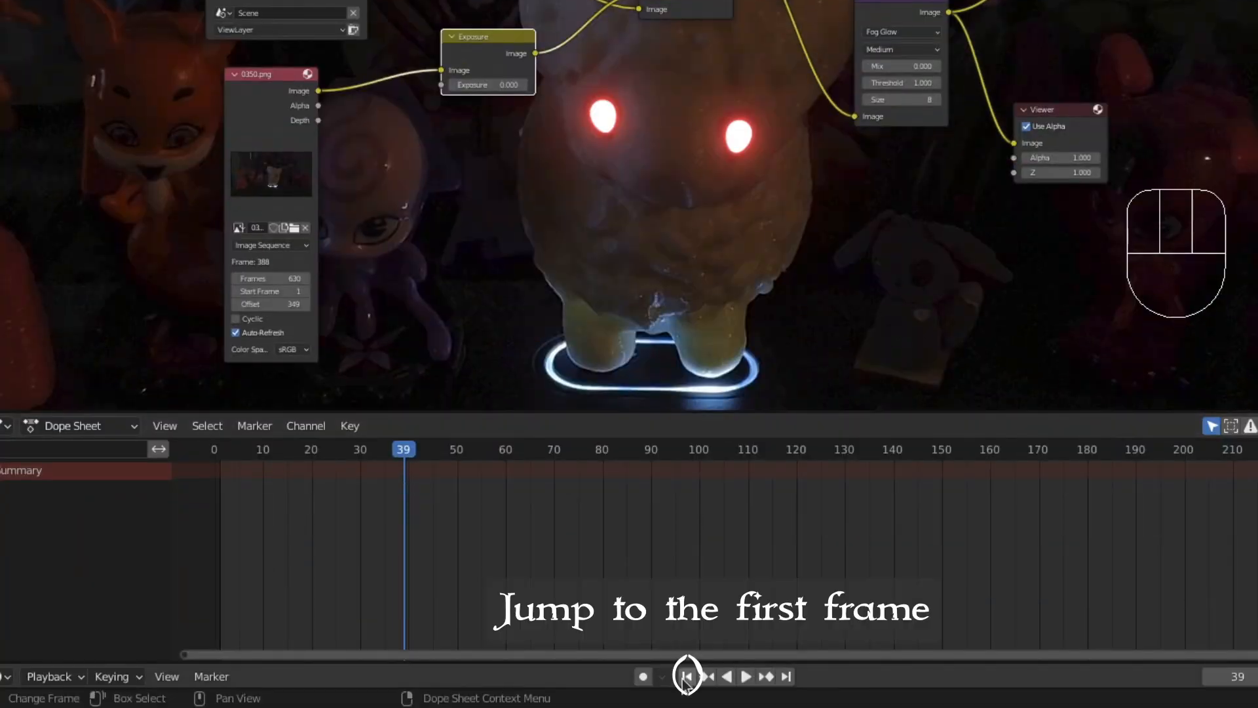
pyautogui.click(686, 676)
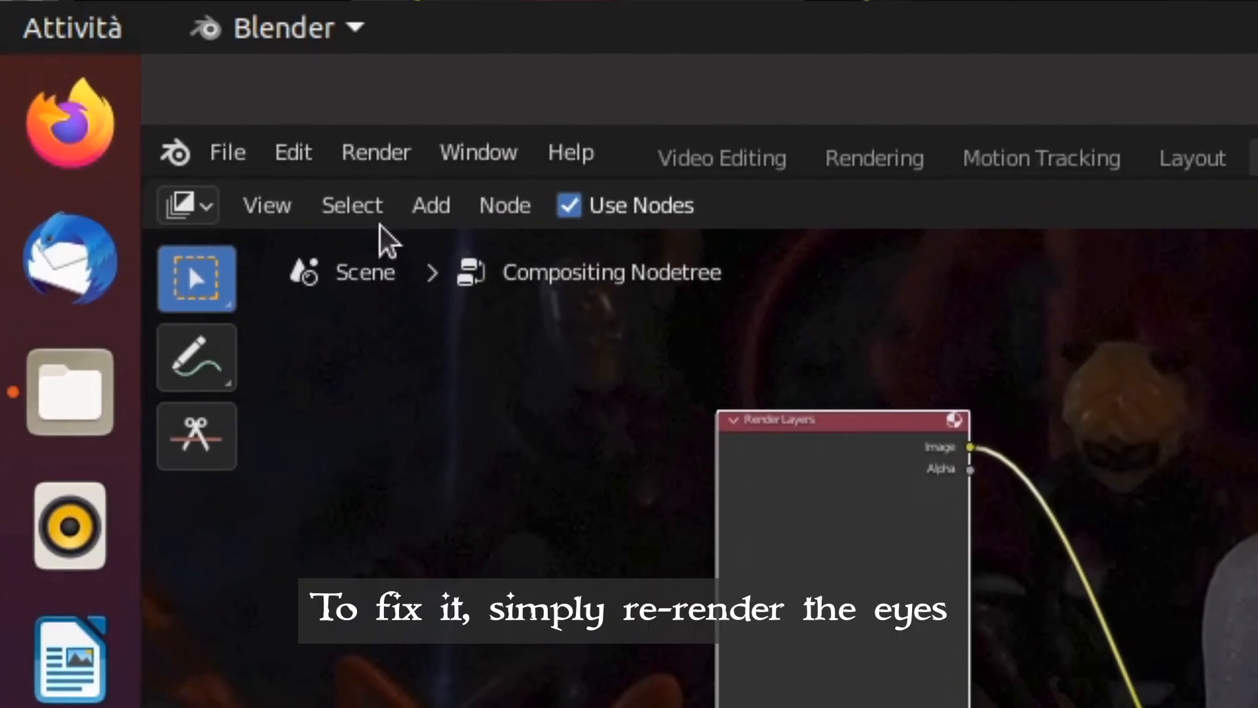
pyautogui.click(387, 155)
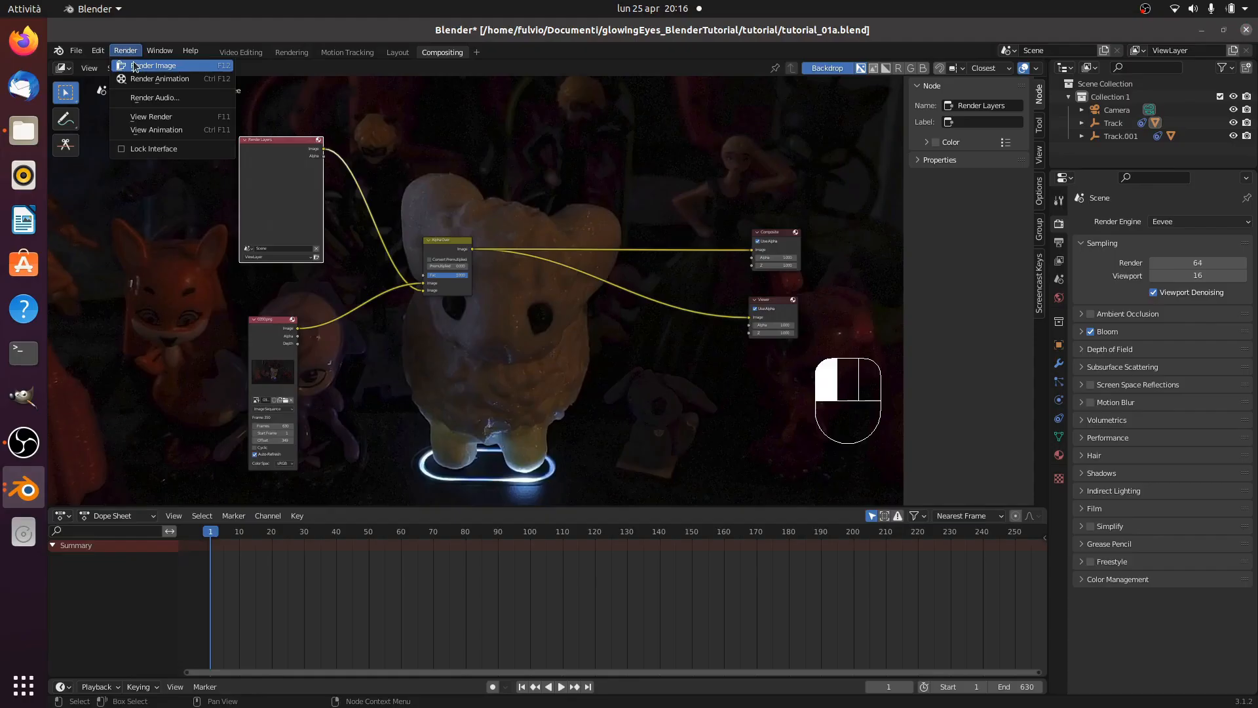
pyautogui.click(403, 197)
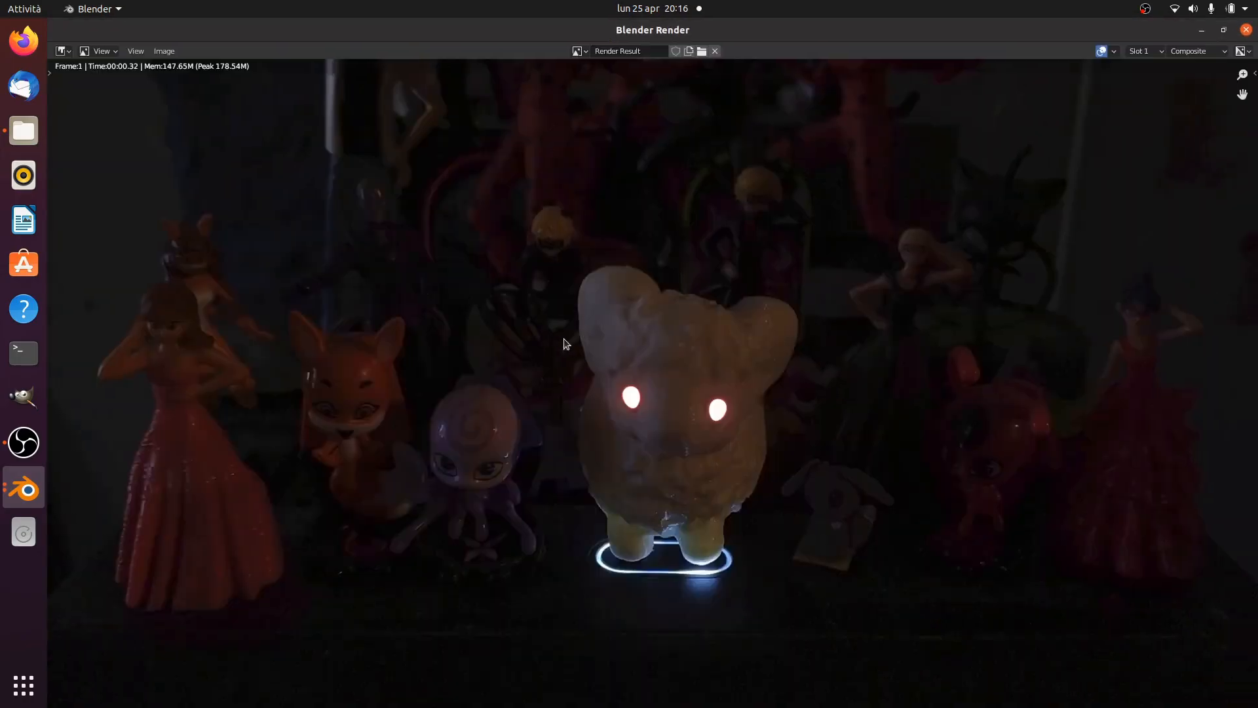
pyautogui.click(1246, 29)
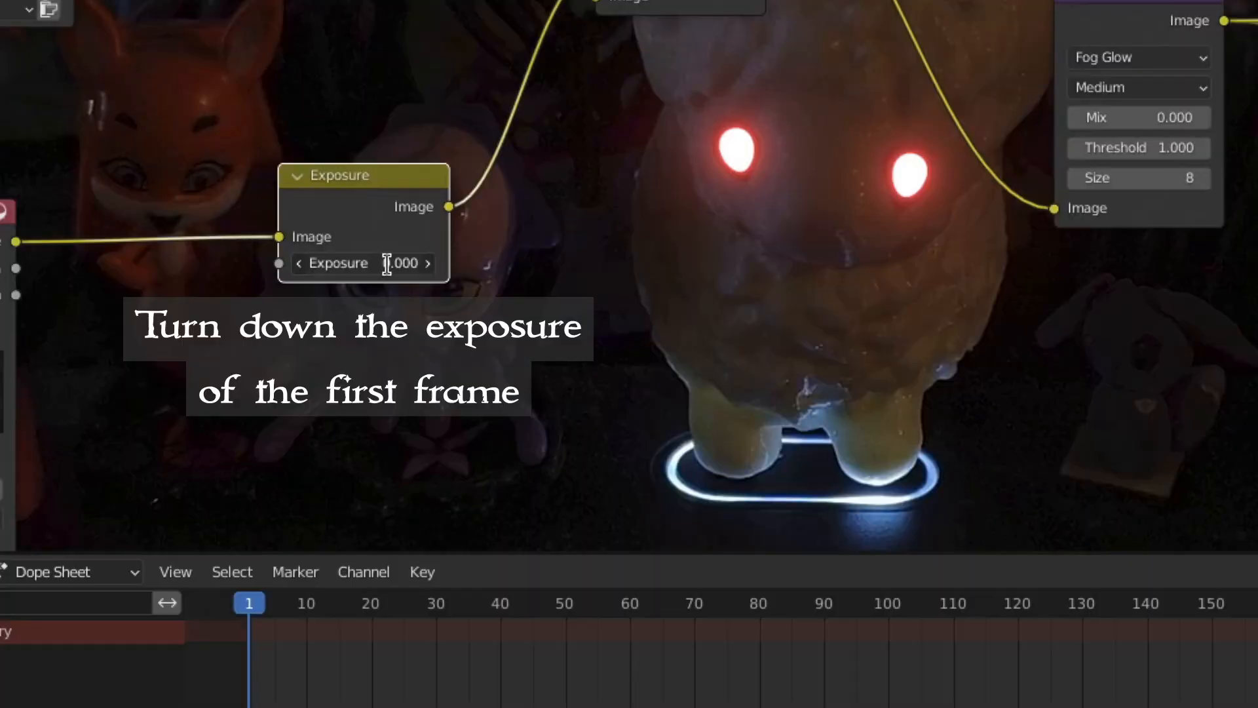
# Step: Set the Exposure node's value to -5 and insert a keyframe for it at frame 1
pyautogui.click(276, 353)
pyautogui.press('BackSpace')
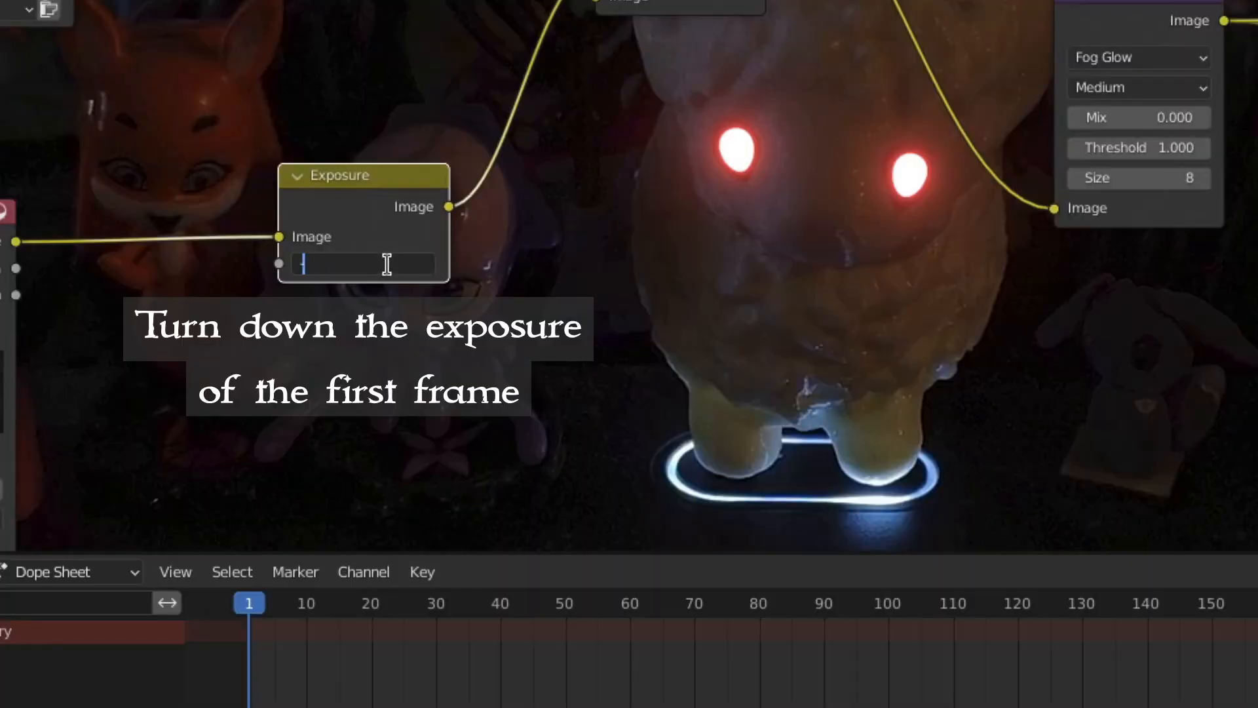
pyautogui.write('-5')
pyautogui.press('Return')
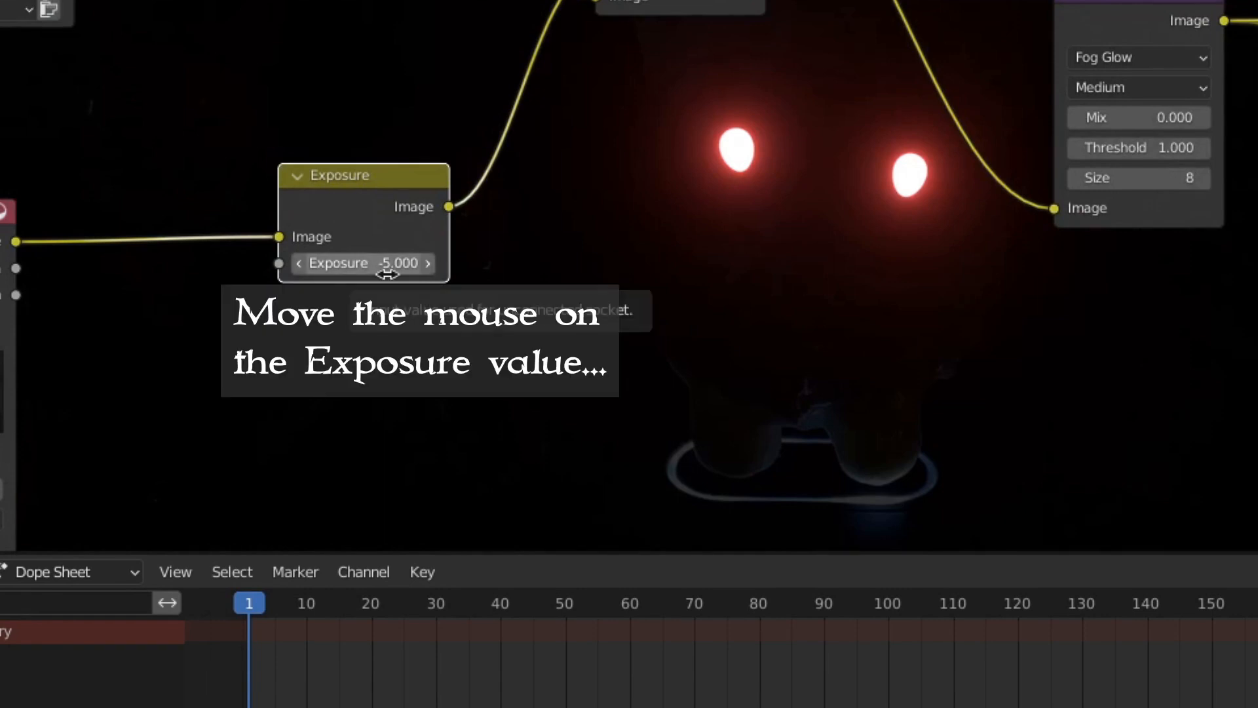
pyautogui.press('i')
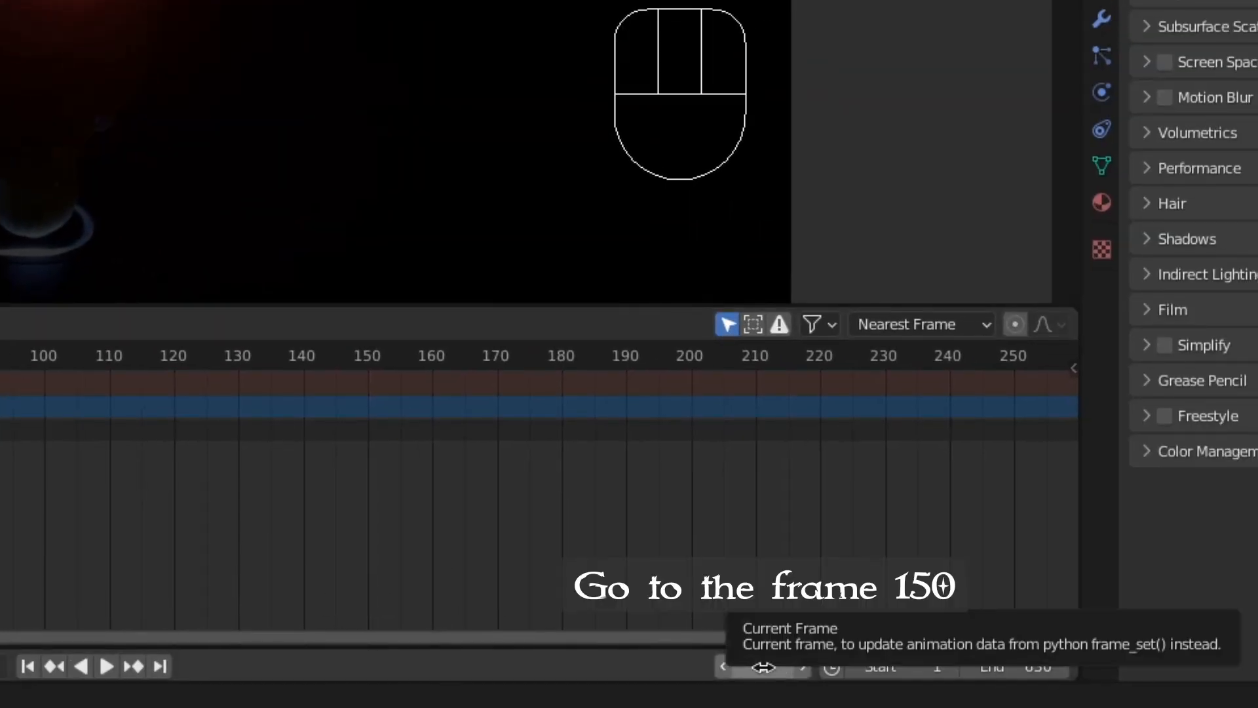
# Step: Go to frame 150 and insert a keyframe on the Exposure node's current value
pyautogui.click(763, 667)
pyautogui.write('30*')
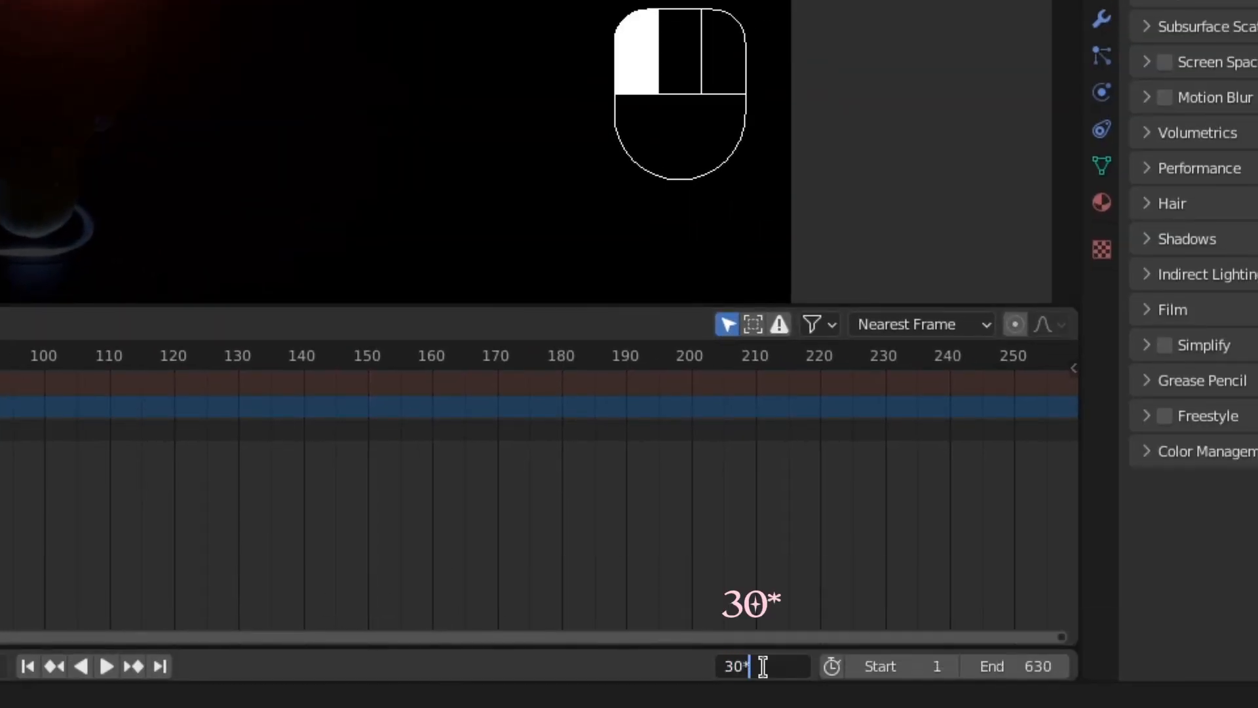
pyautogui.write('5')
pyautogui.press('Return')
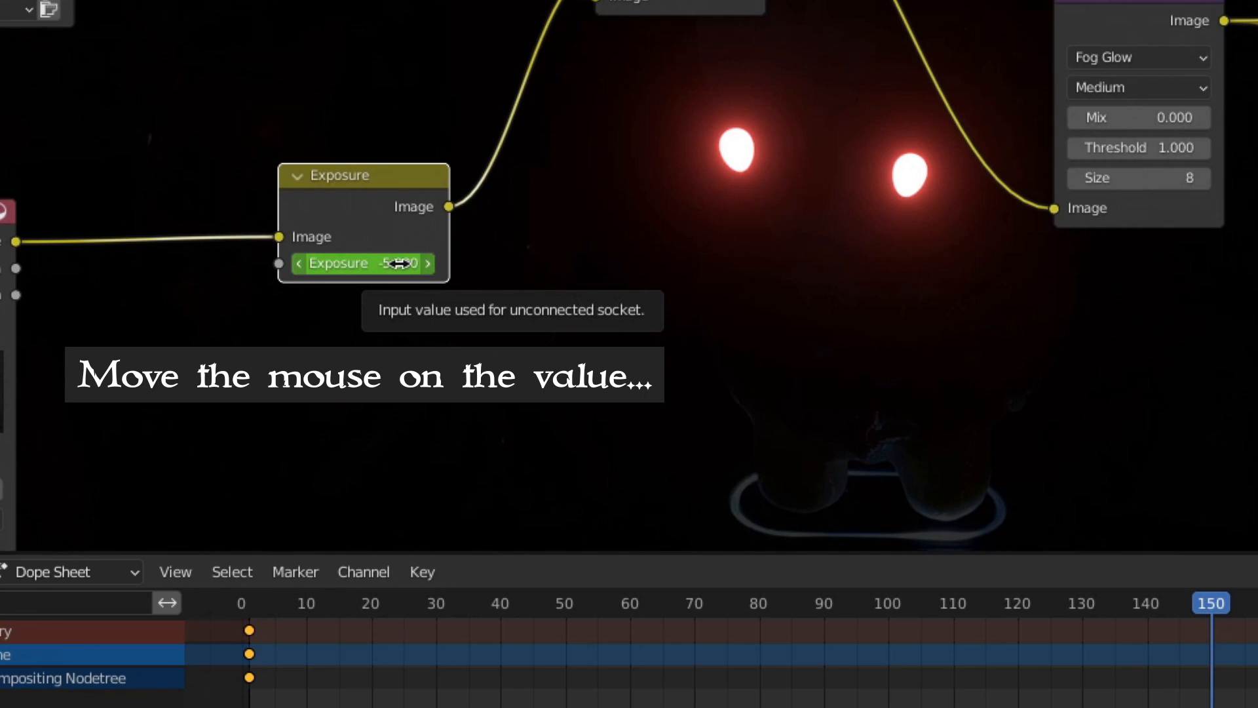
pyautogui.press('i')
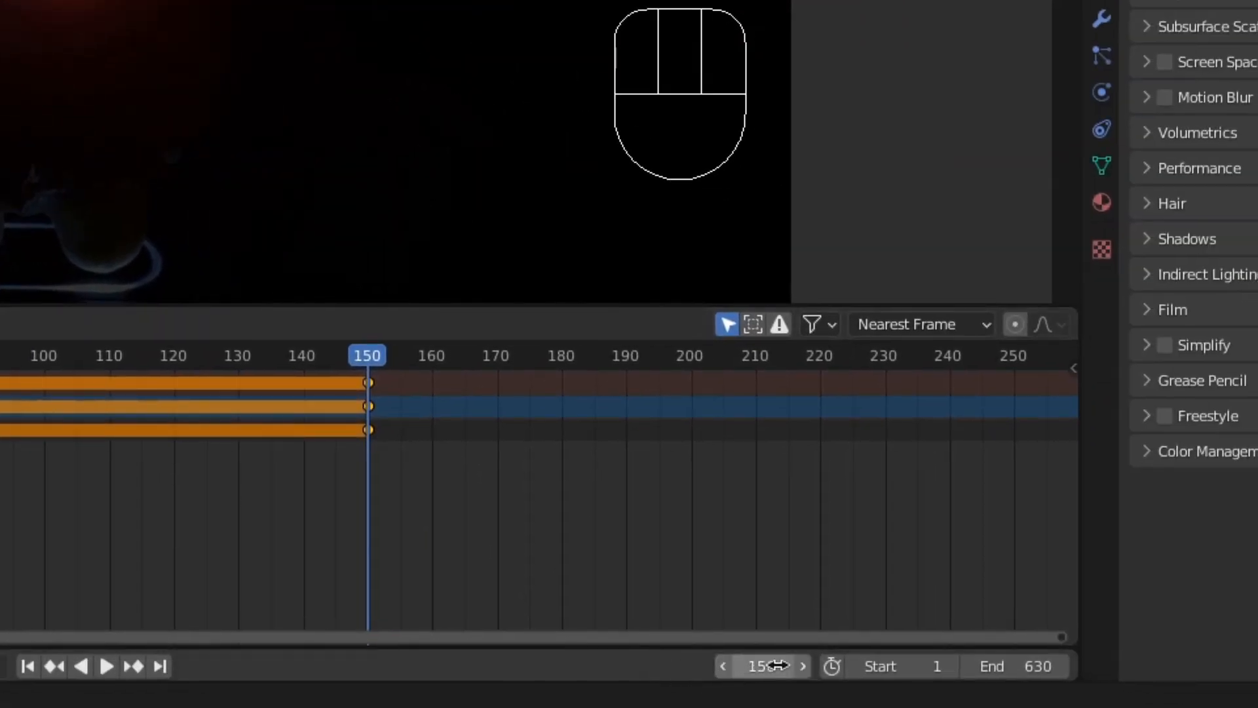
# Step: Go to frame 210, set the Exposure node's value to -0.5, and insert a keyframe for it
pyautogui.click(776, 666)
pyautogui.click(776, 665)
pyautogui.write('+60')
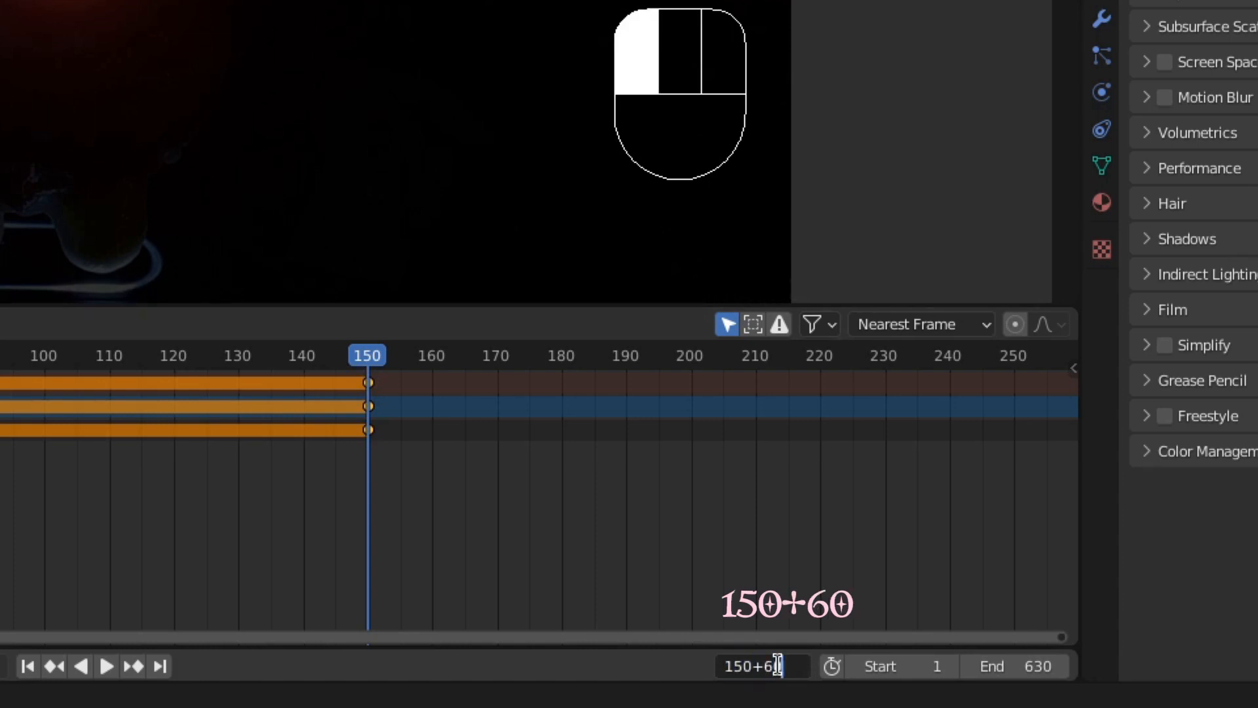
pyautogui.press('Return')
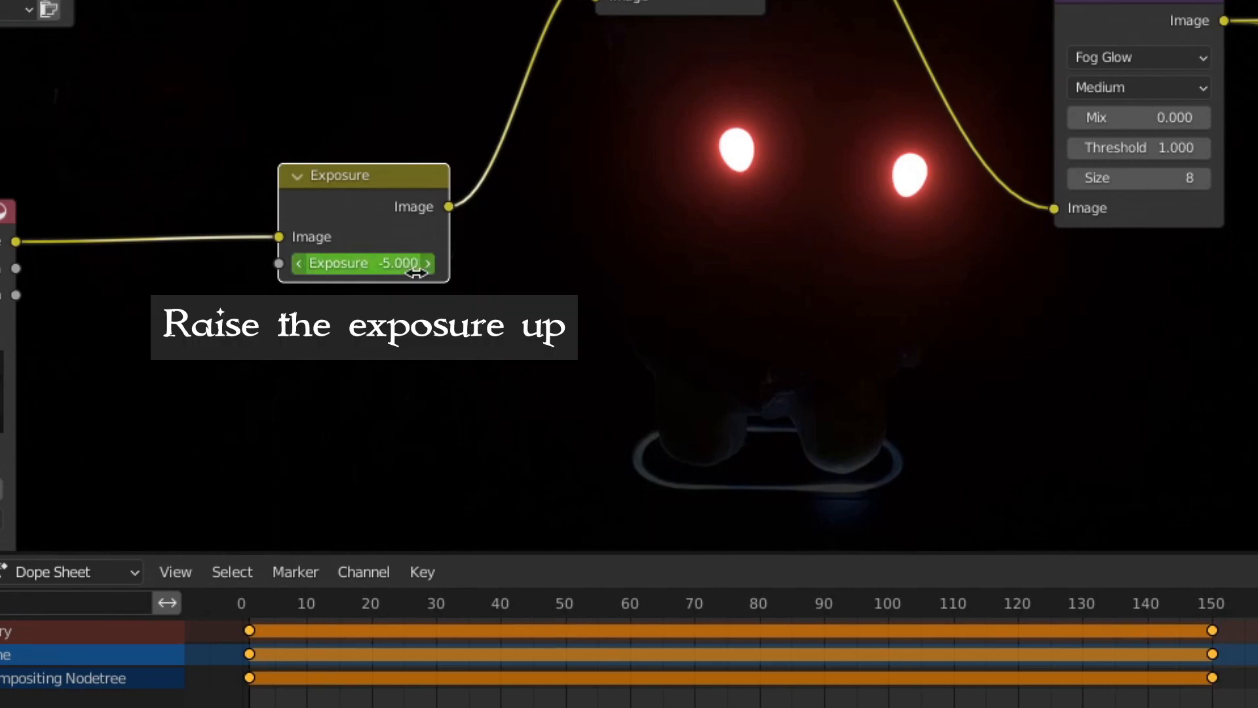
pyautogui.doubleClick(400, 263)
pyautogui.press('BackSpace')
pyautogui.write('-')
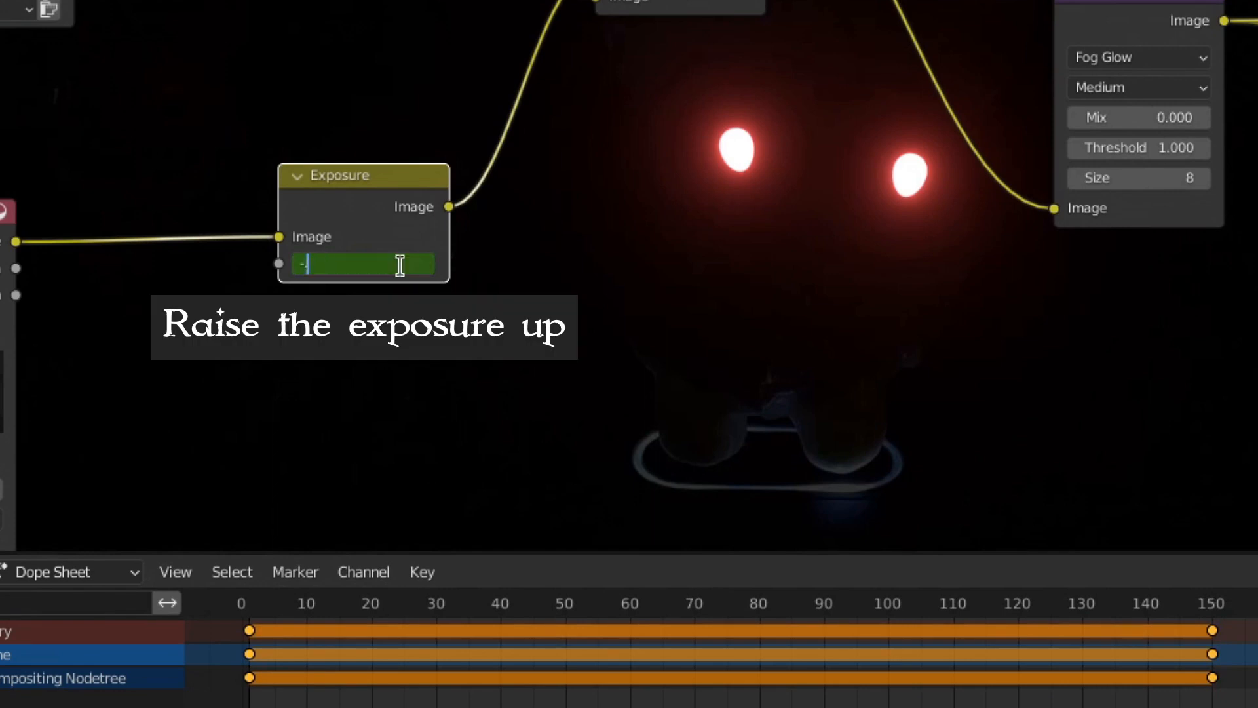
pyautogui.write('0.5')
pyautogui.press('Return')
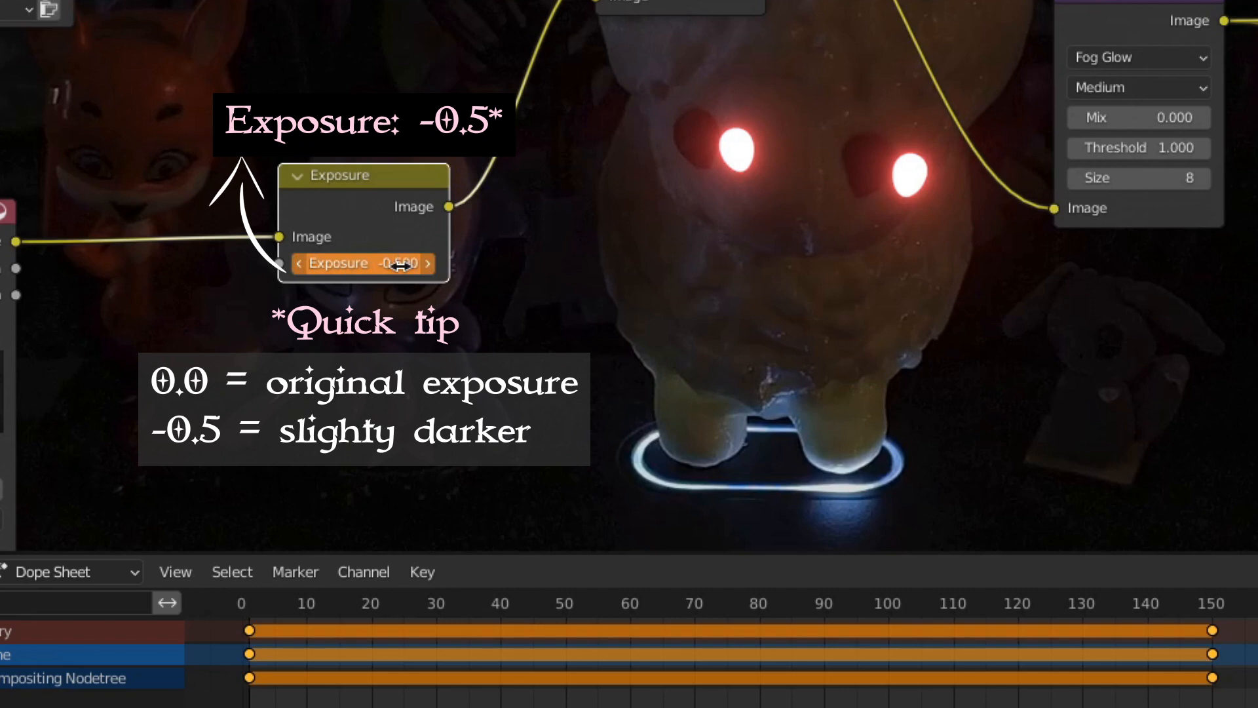
pyautogui.press('i')
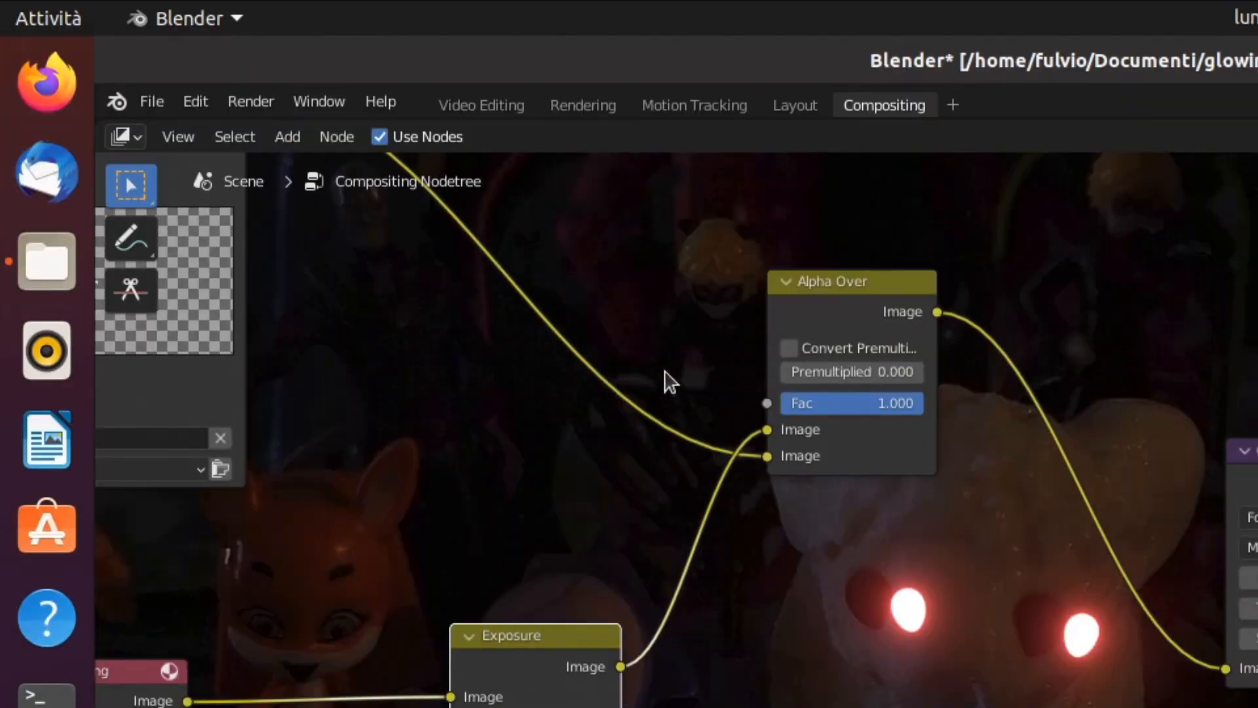
# Step: Render frame 210 as an image and close the render window
pyautogui.click(250, 101)
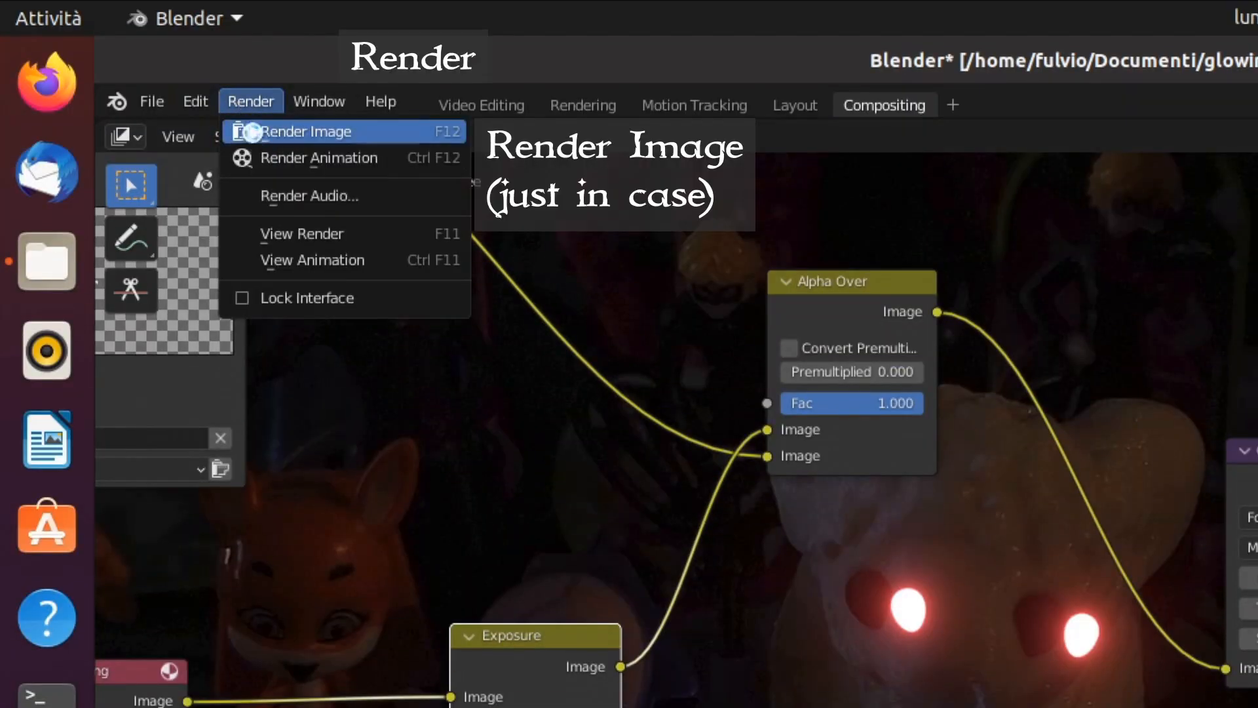
pyautogui.click(251, 131)
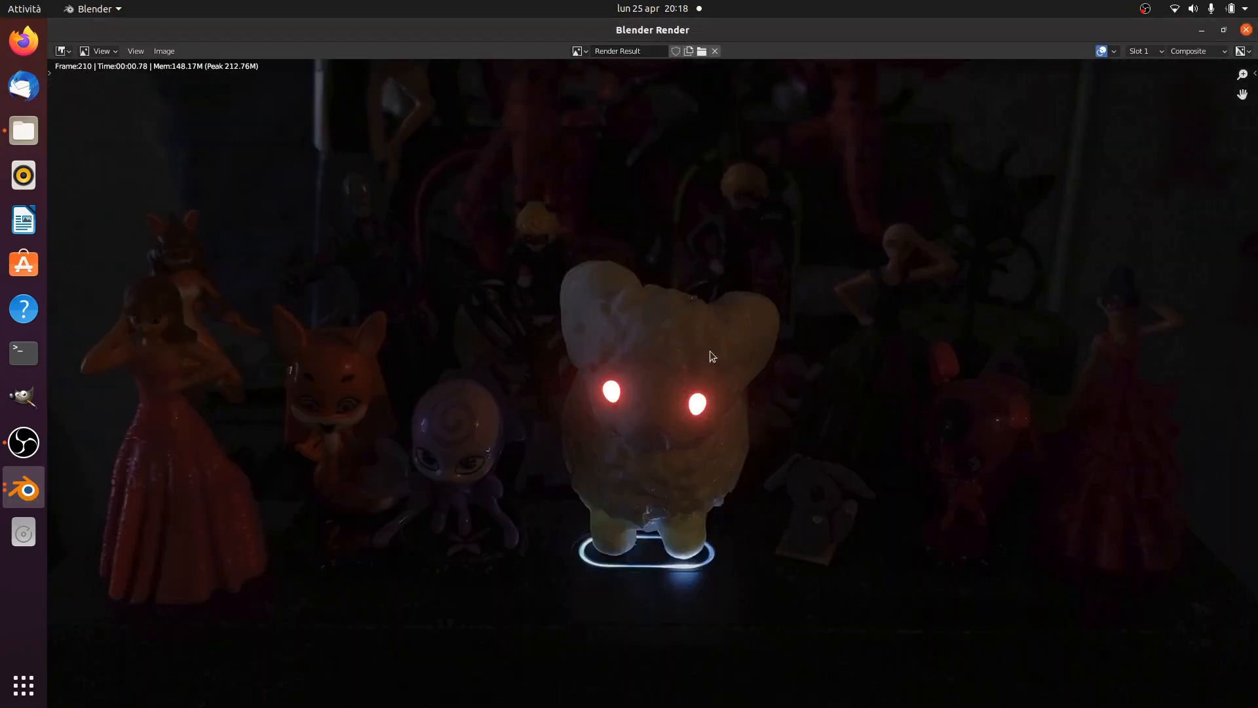
pyautogui.press('Escape')
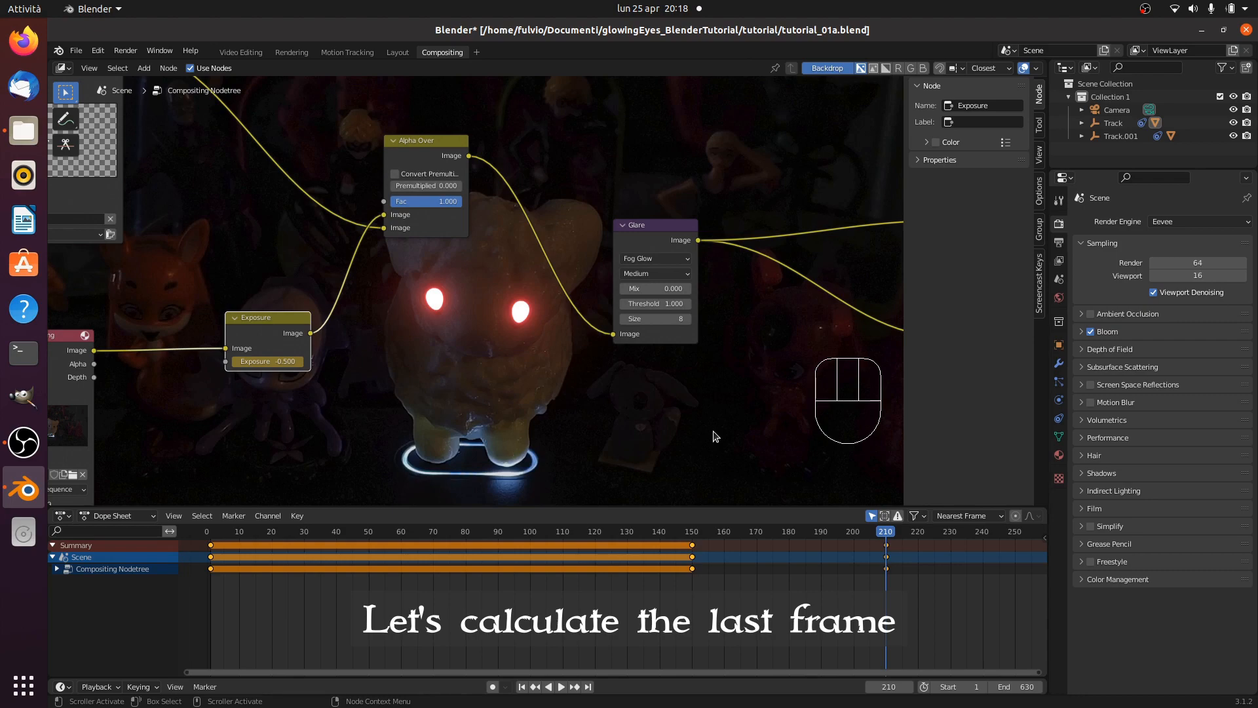
# Step: Go to frame 300, 90 frames after the last keyframe, and set the scene's end frame to 300
pyautogui.scroll(-4, 795, 597)
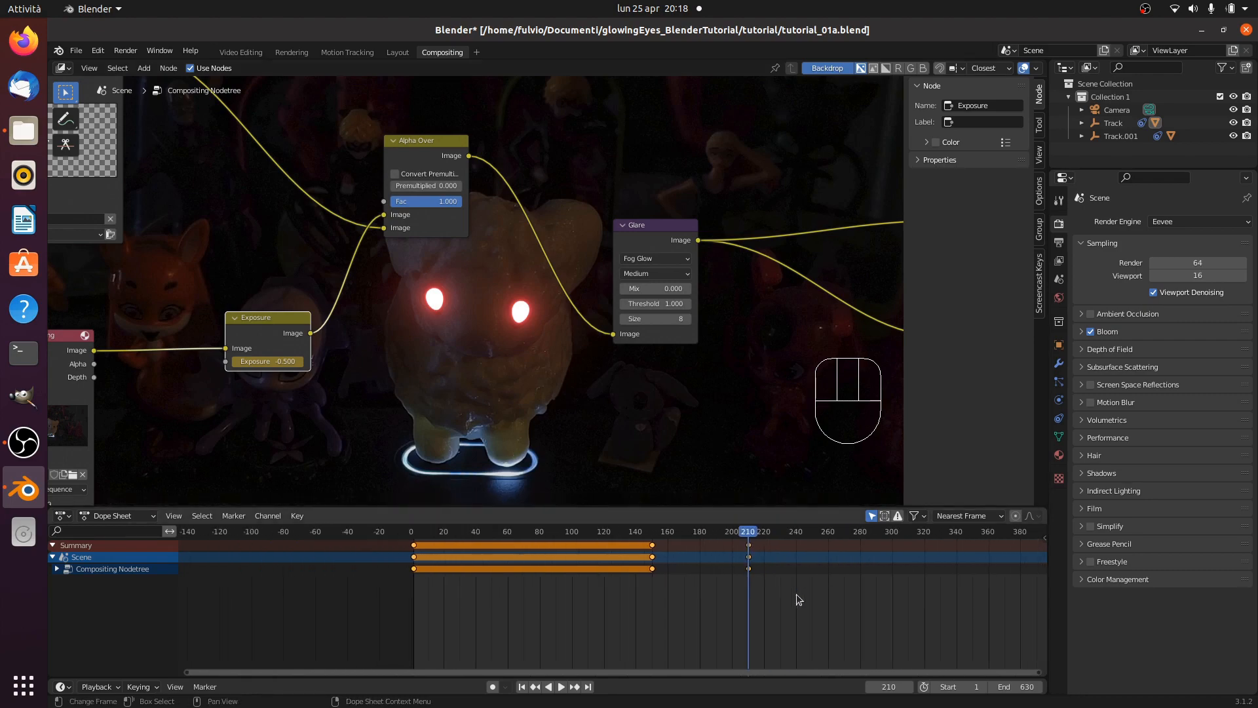
pyautogui.scroll(-4, 796, 593)
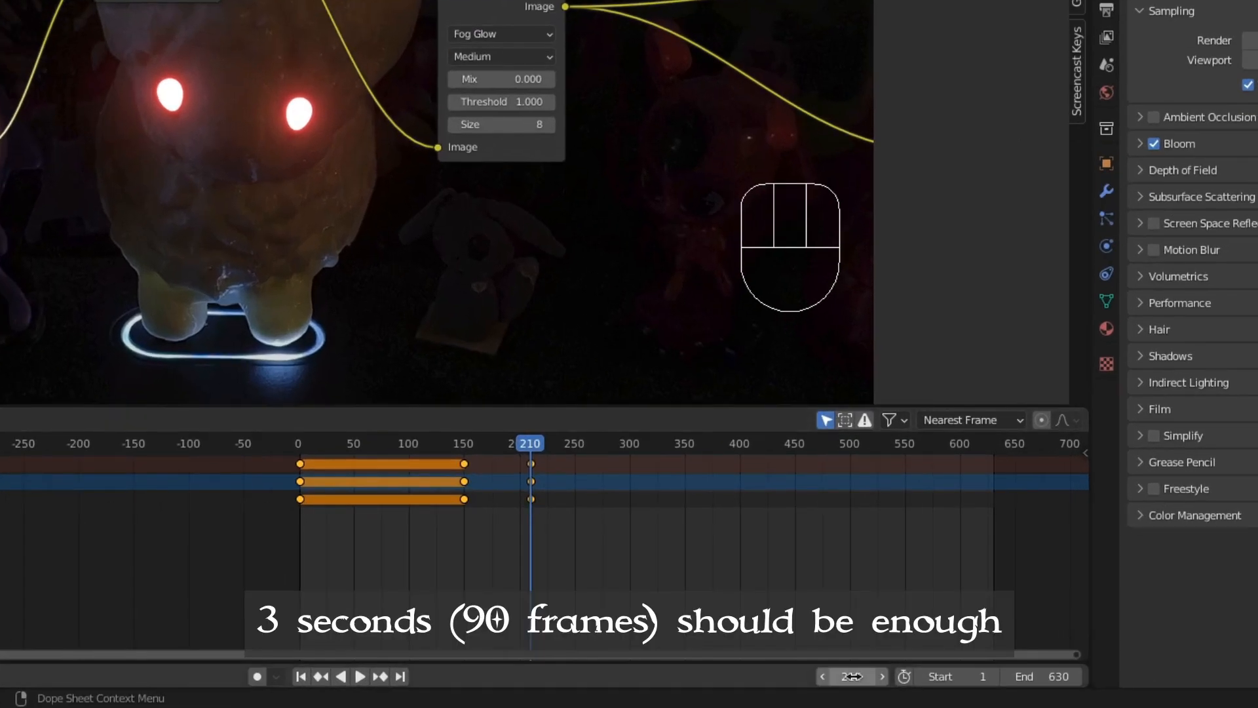
pyautogui.click(852, 676)
pyautogui.write('210')
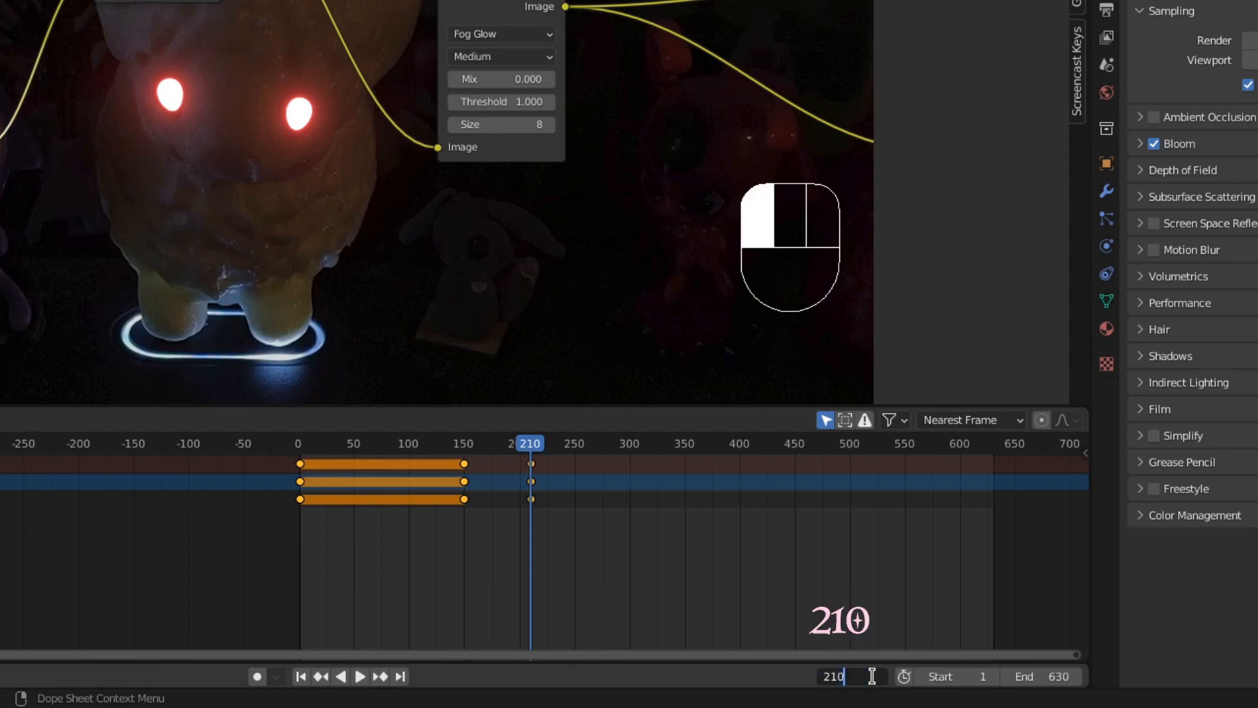
pyautogui.write('+90')
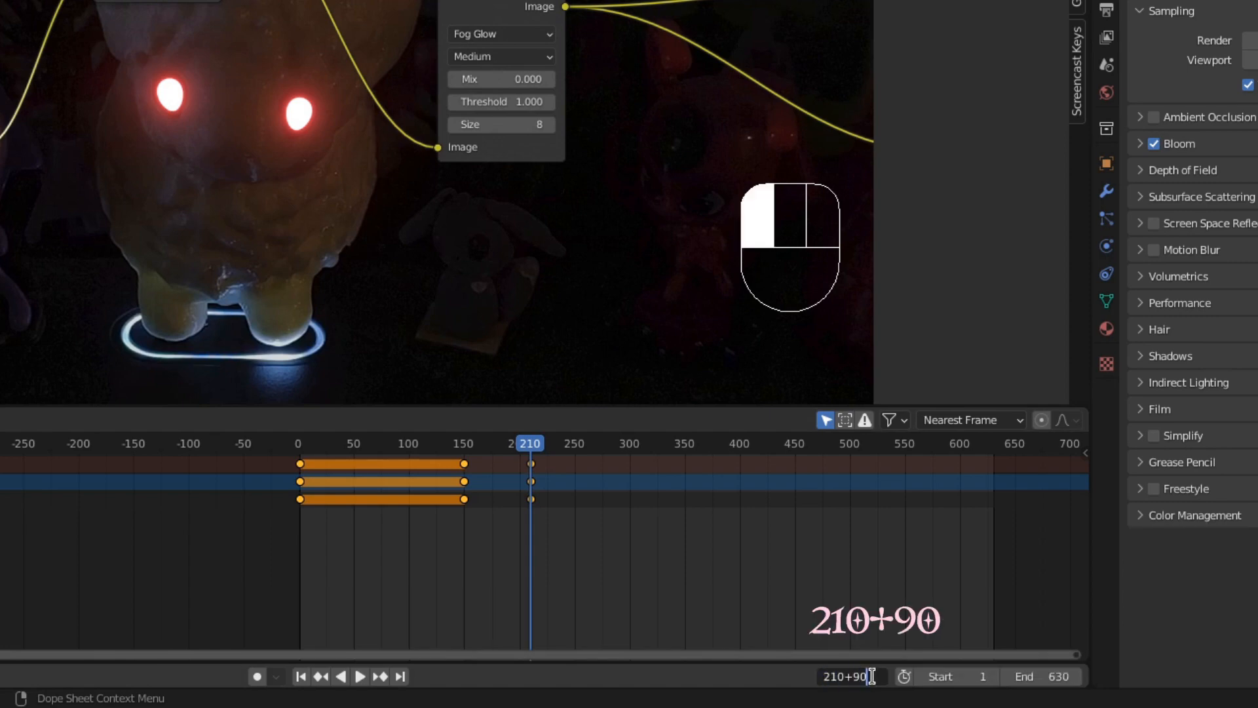
pyautogui.press('Return')
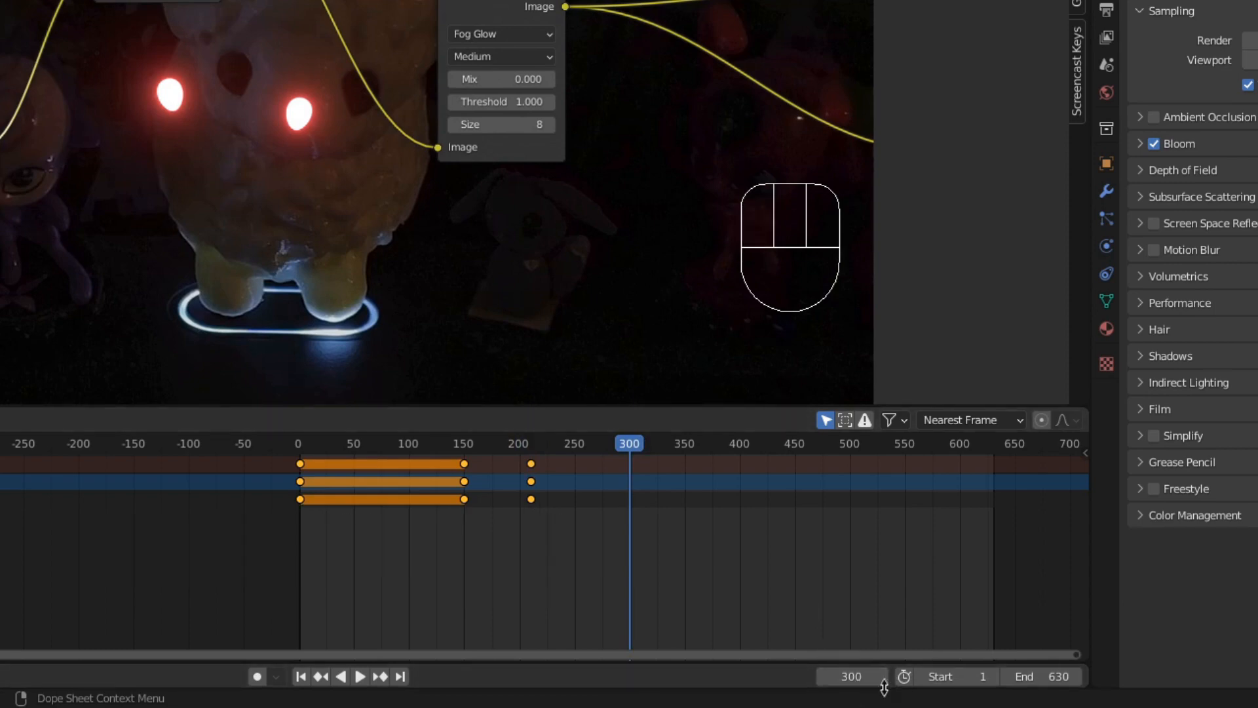
pyautogui.click(1059, 674)
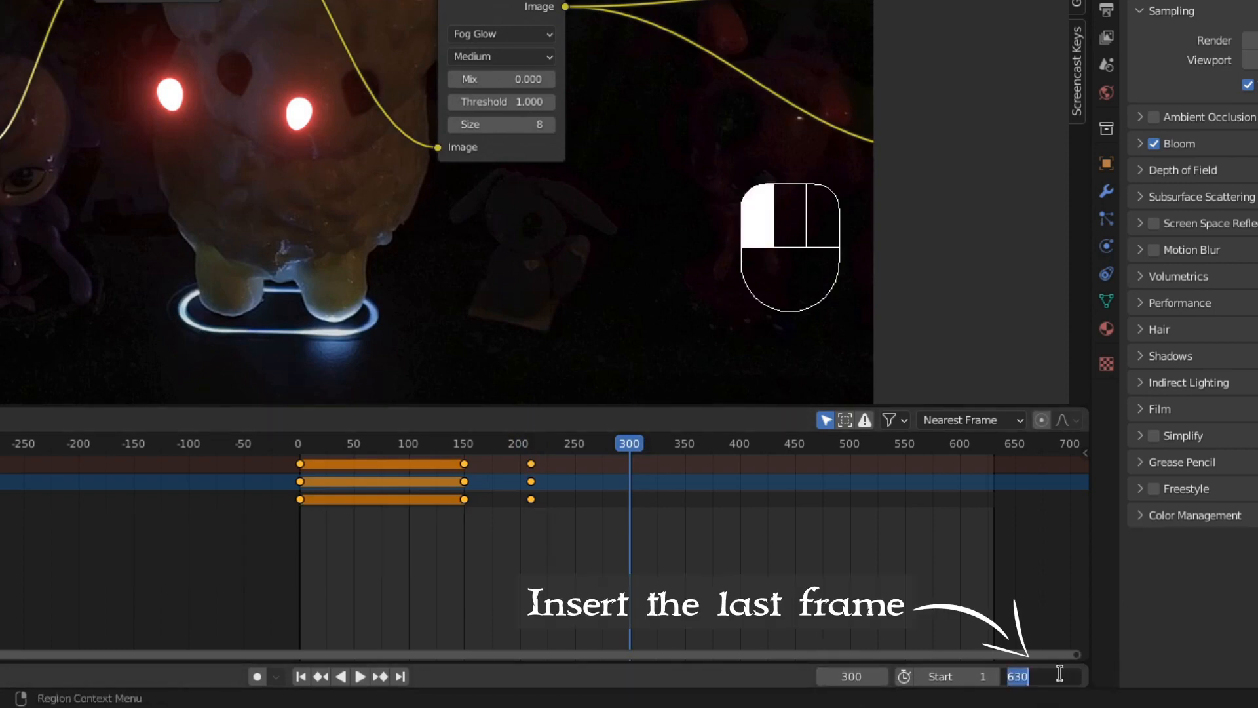
pyautogui.write('300')
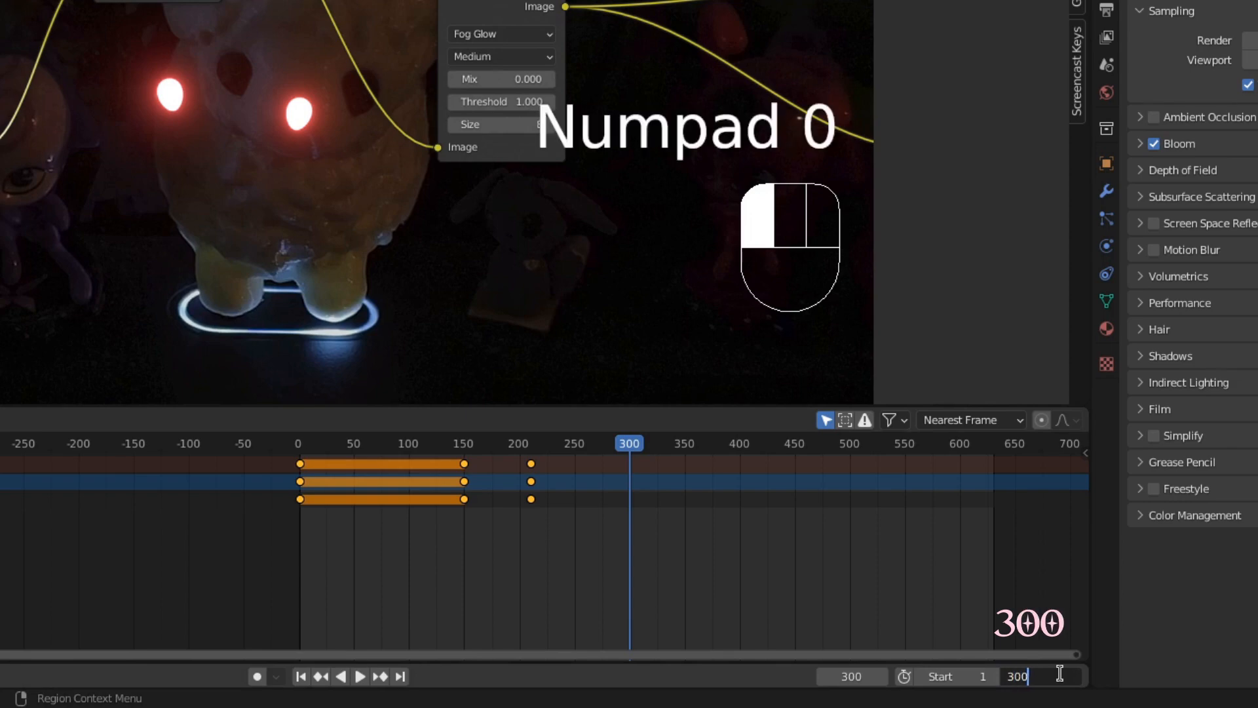
pyautogui.press('Return')
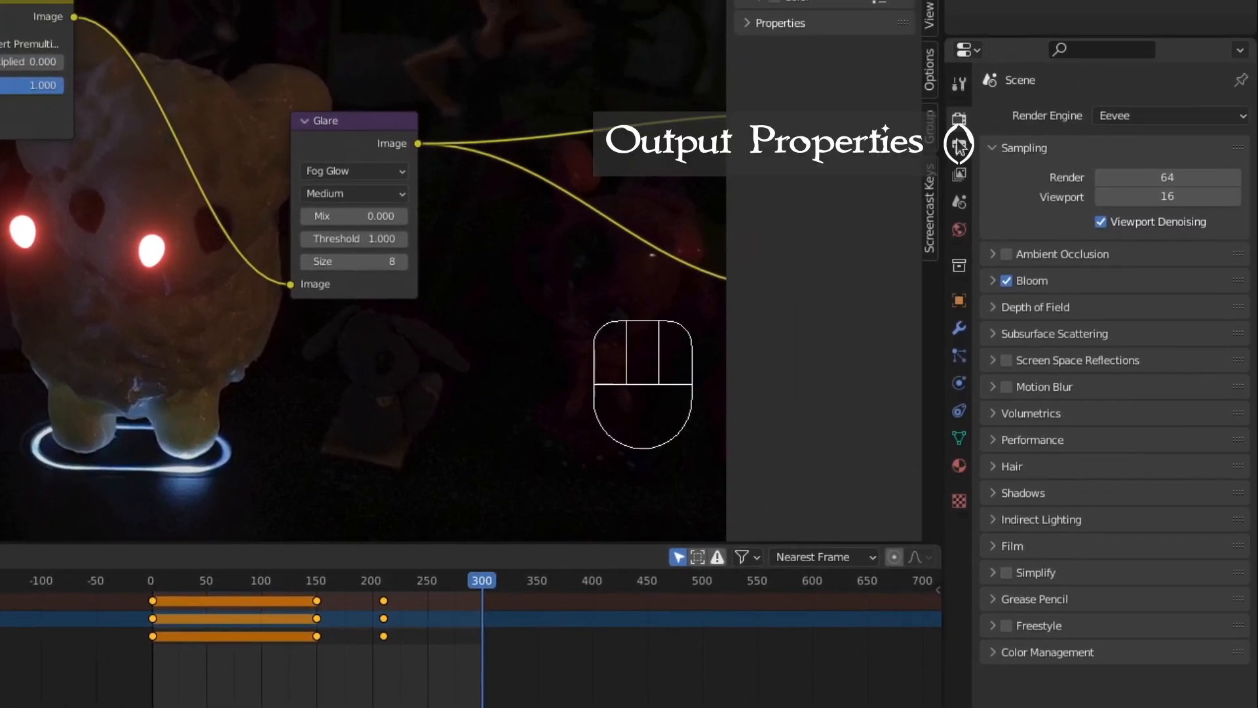
# Step: Change the render output destination to the tutorial/video folder, one level above the png folder
pyautogui.click(959, 146)
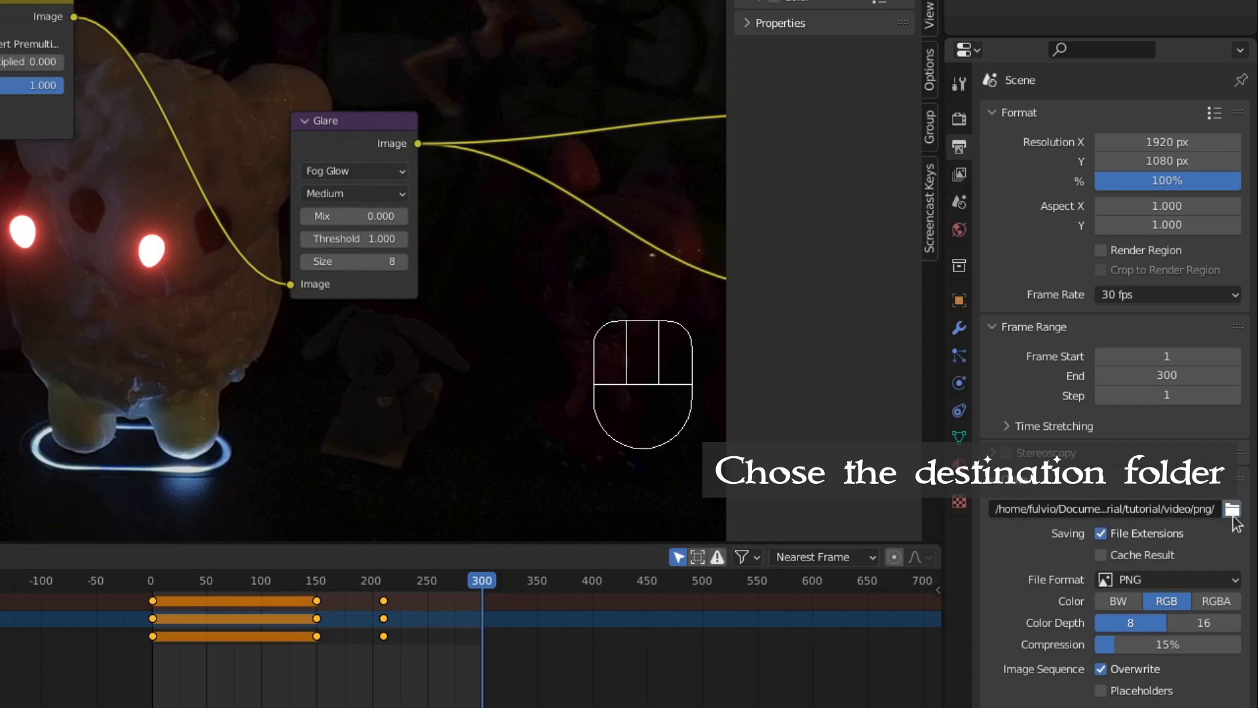
pyautogui.click(1231, 511)
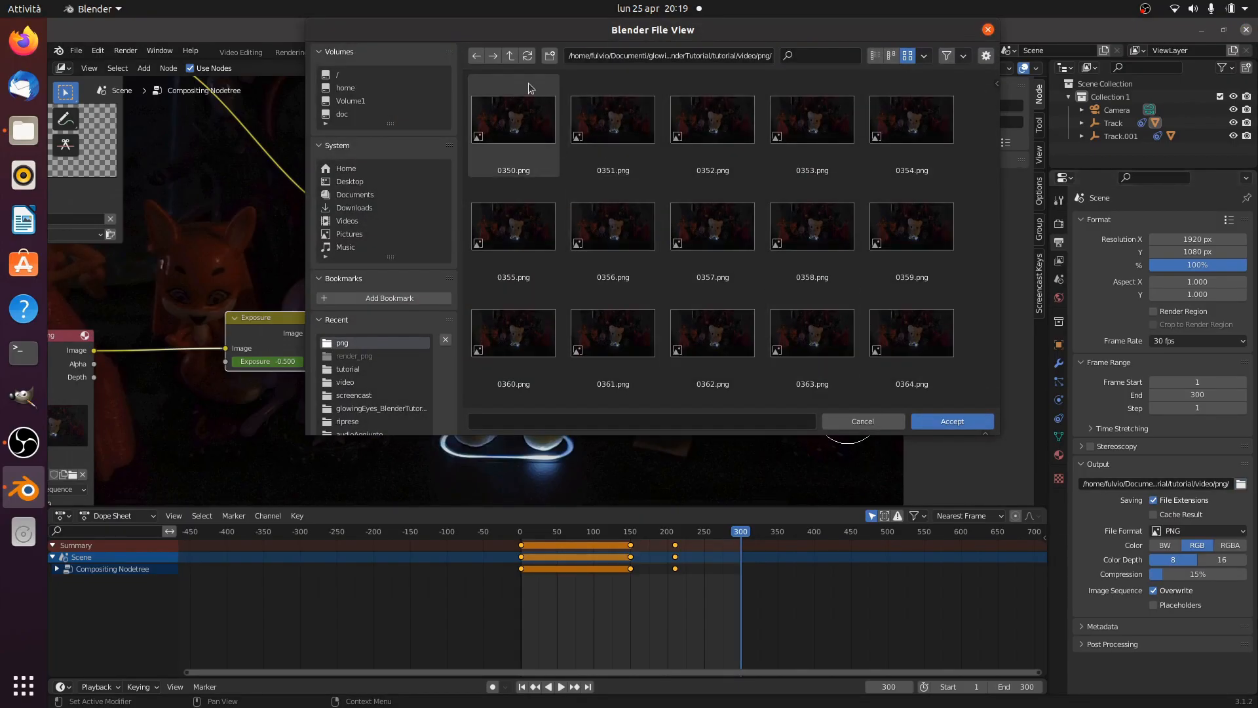
pyautogui.click(510, 56)
pyautogui.click(937, 420)
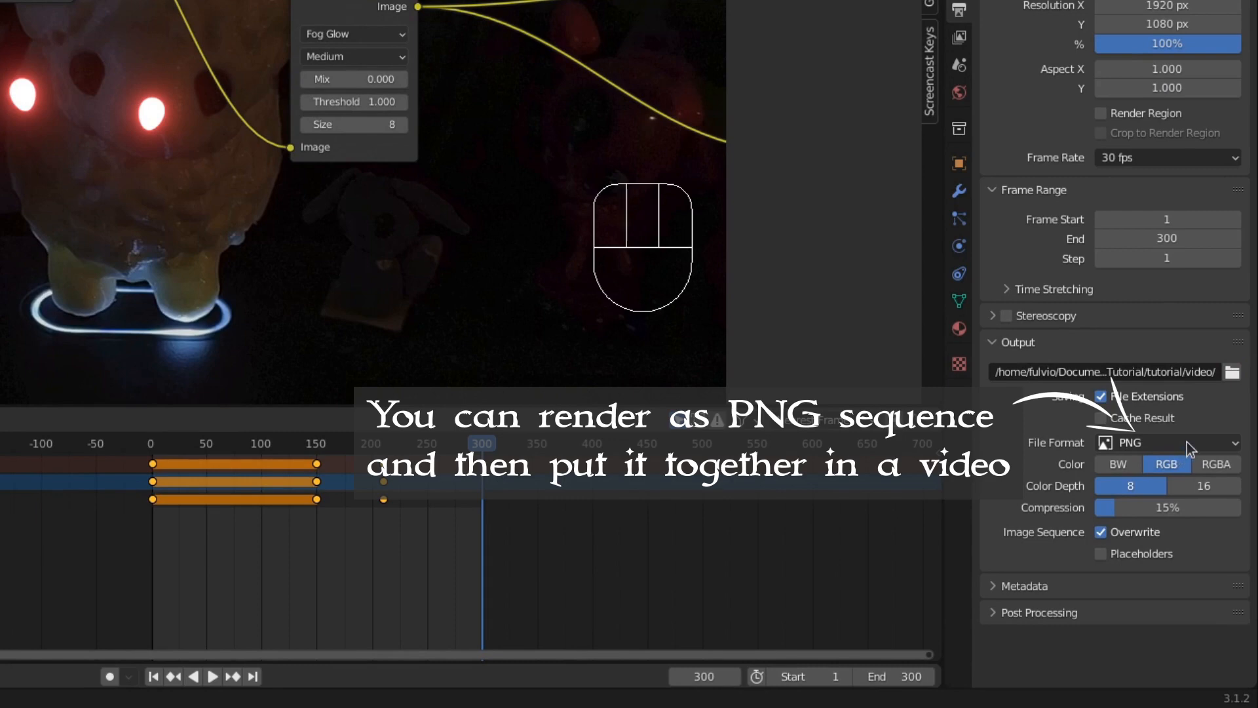
# Step: Set the output file format to FFmpeg Video, then render the full animation and close the finished render window
pyautogui.click(1187, 444)
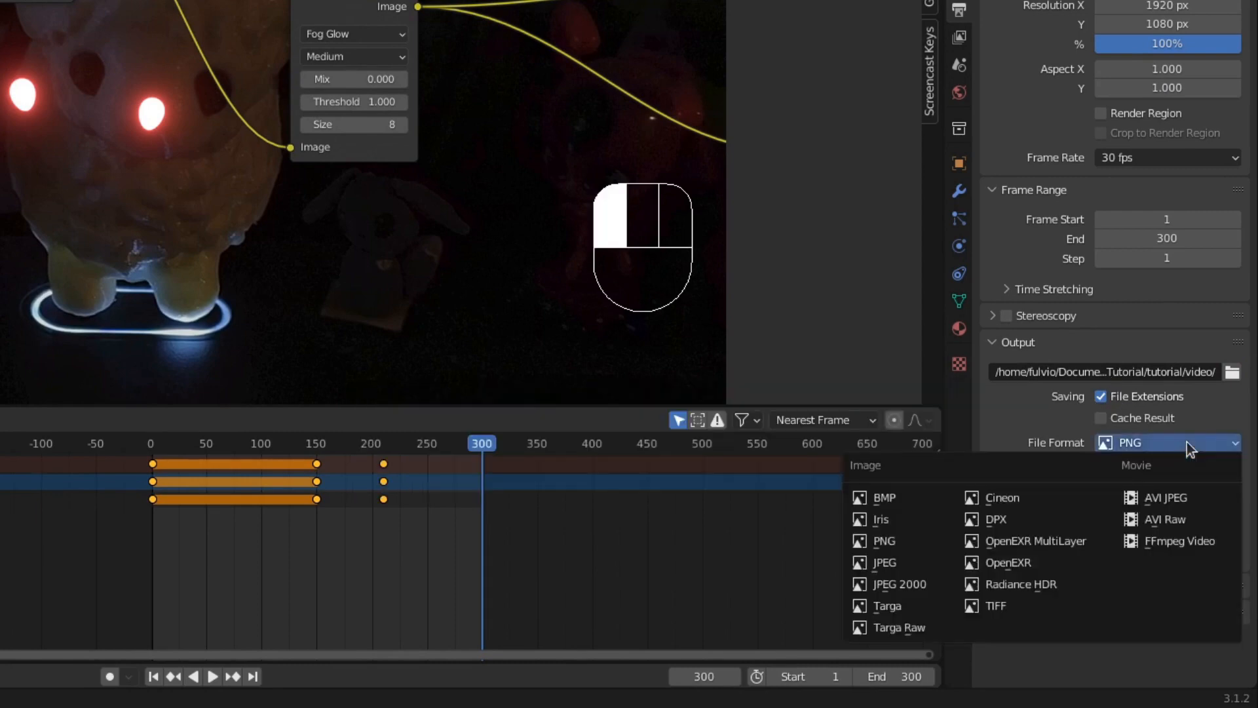
pyautogui.click(1185, 543)
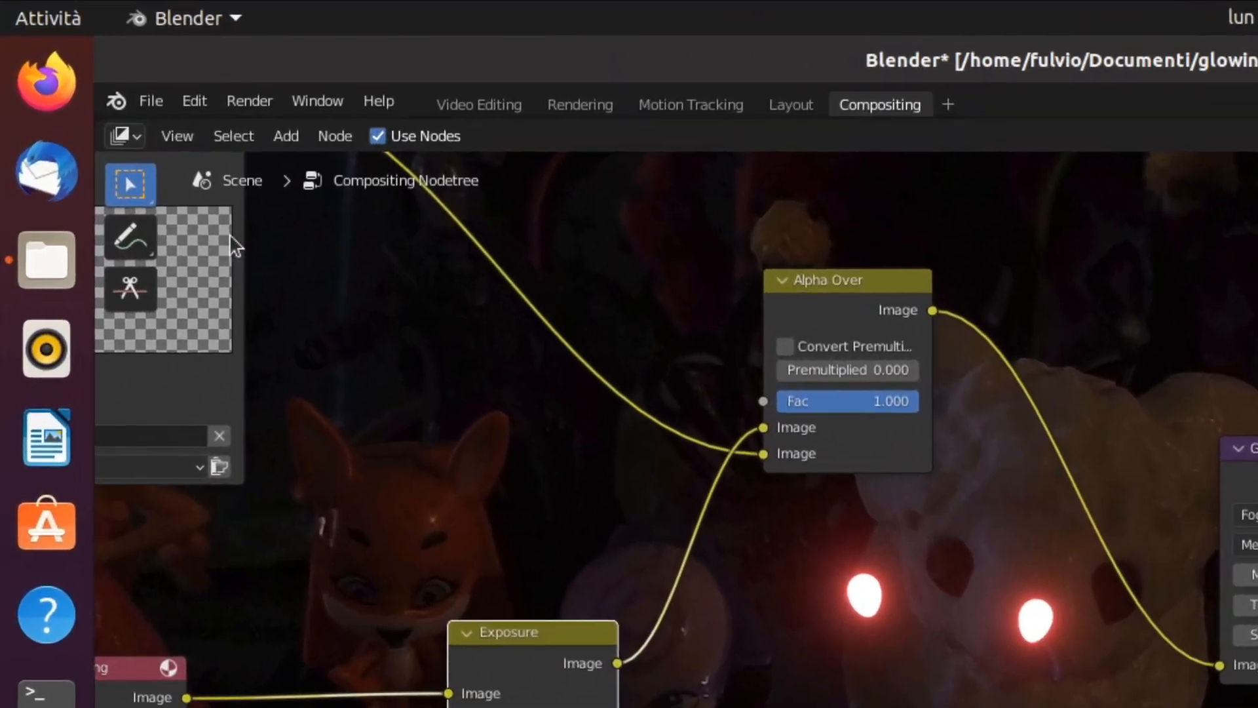
pyautogui.click(244, 100)
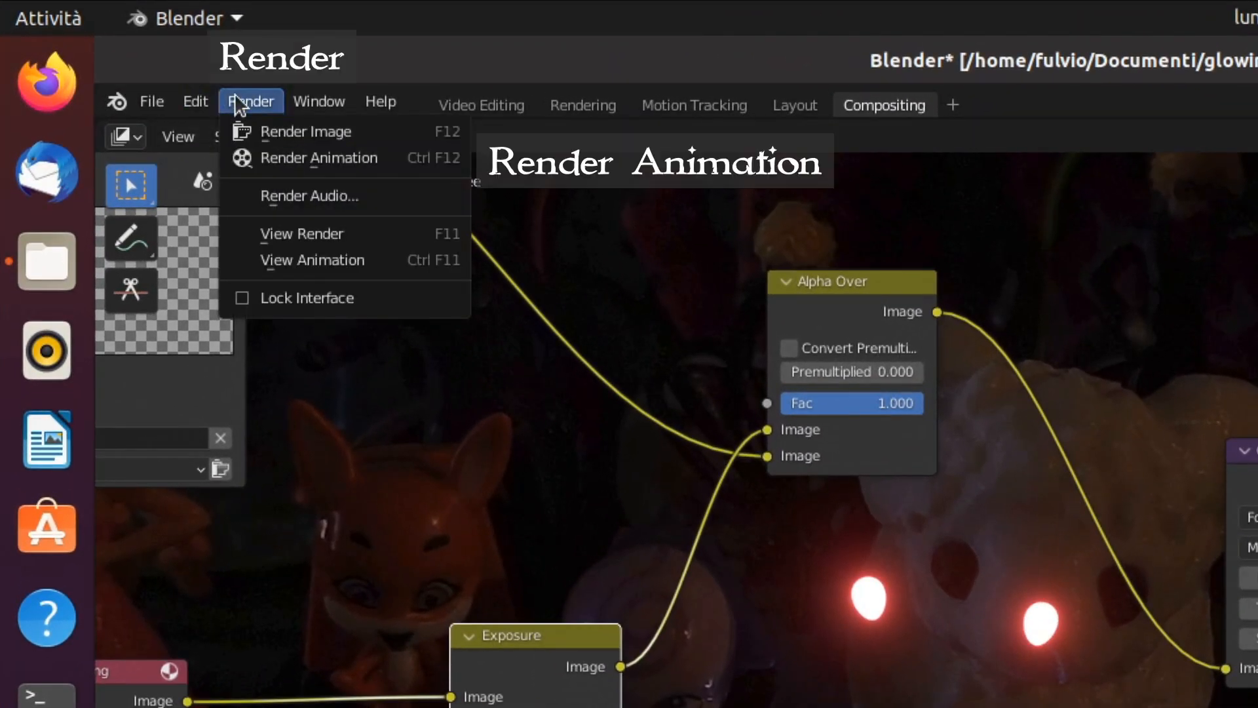
pyautogui.click(251, 159)
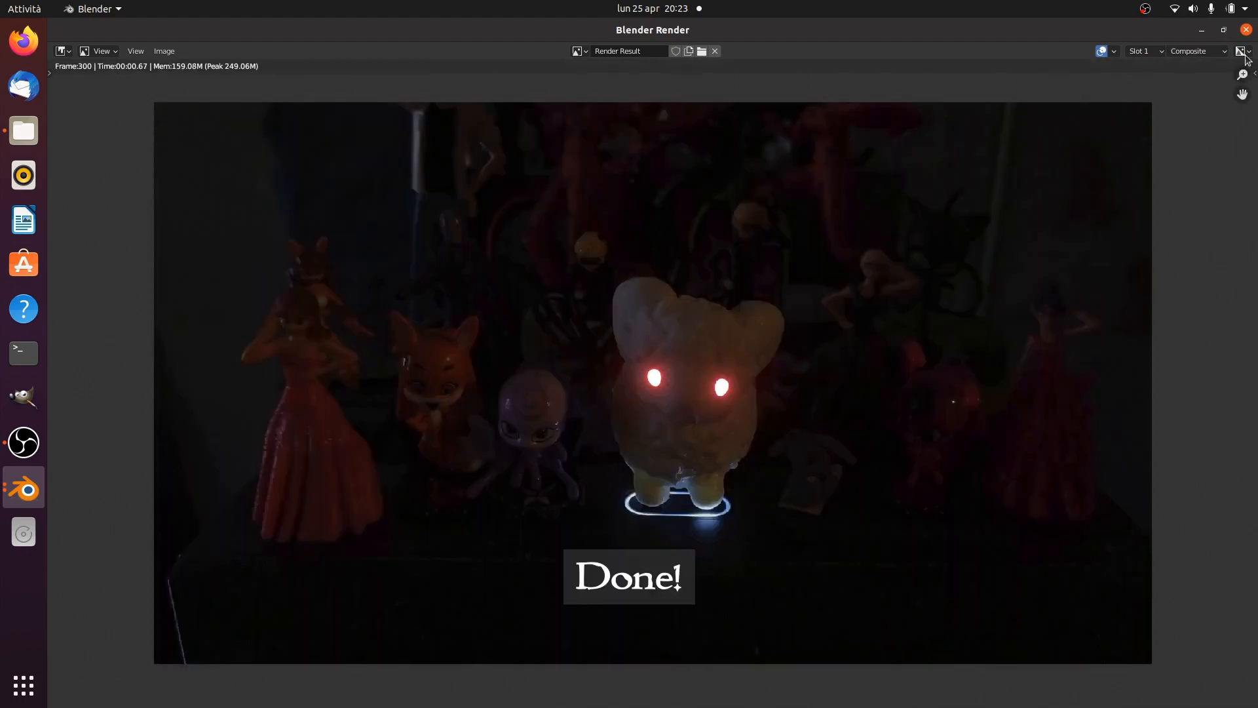
pyautogui.click(1246, 29)
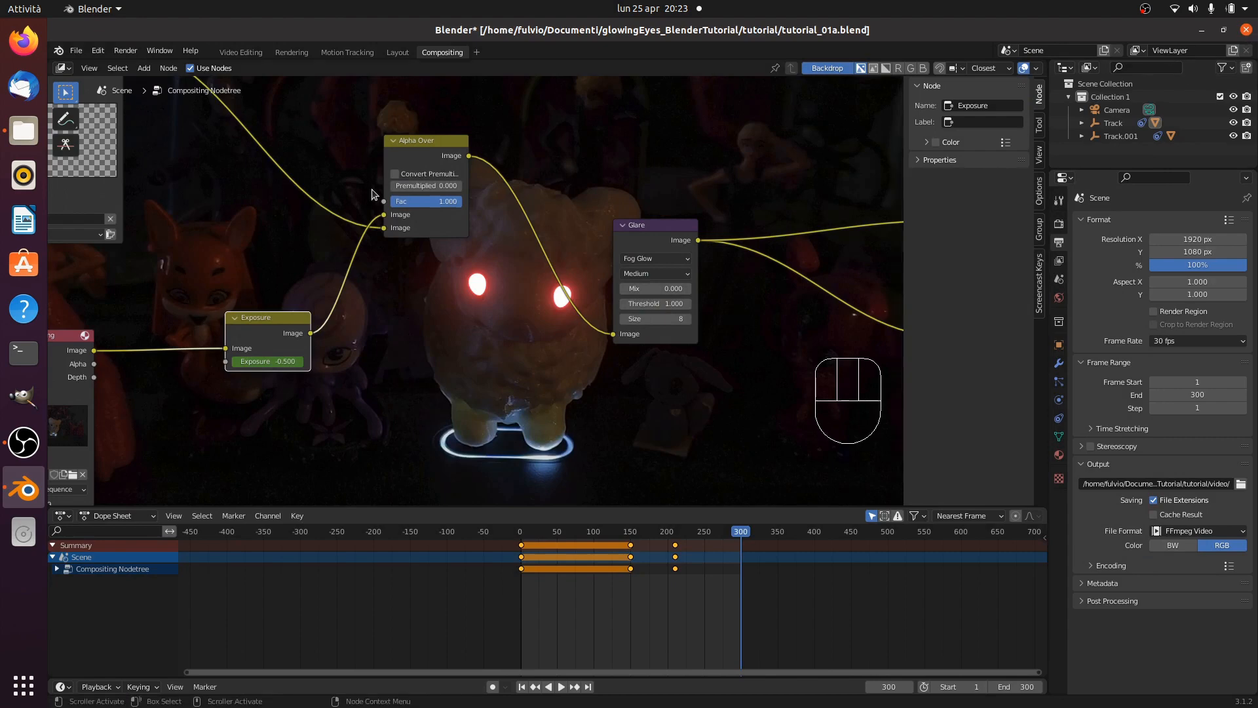
# Step: Switch to the file manager and play redEyes0001-0630.mp4 from the tutorial/video folder in full screen
pyautogui.click(23, 130)
pyautogui.doubleClick(367, 137)
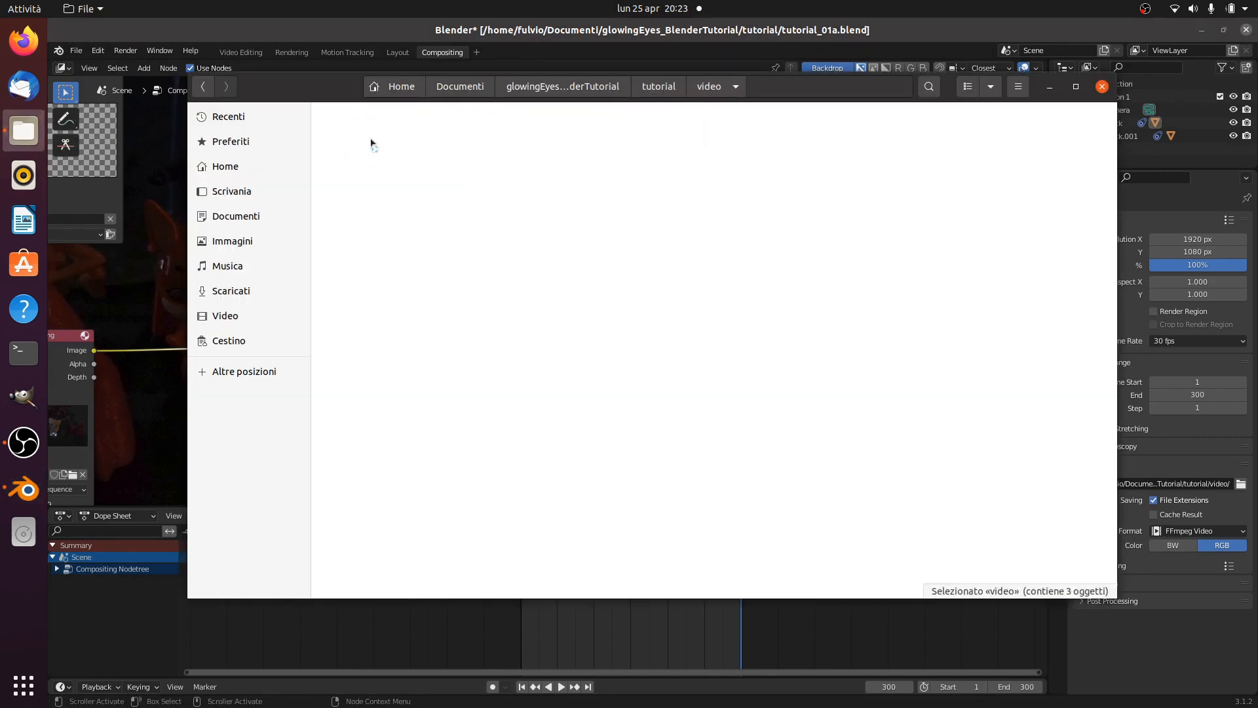
pyautogui.doubleClick(599, 139)
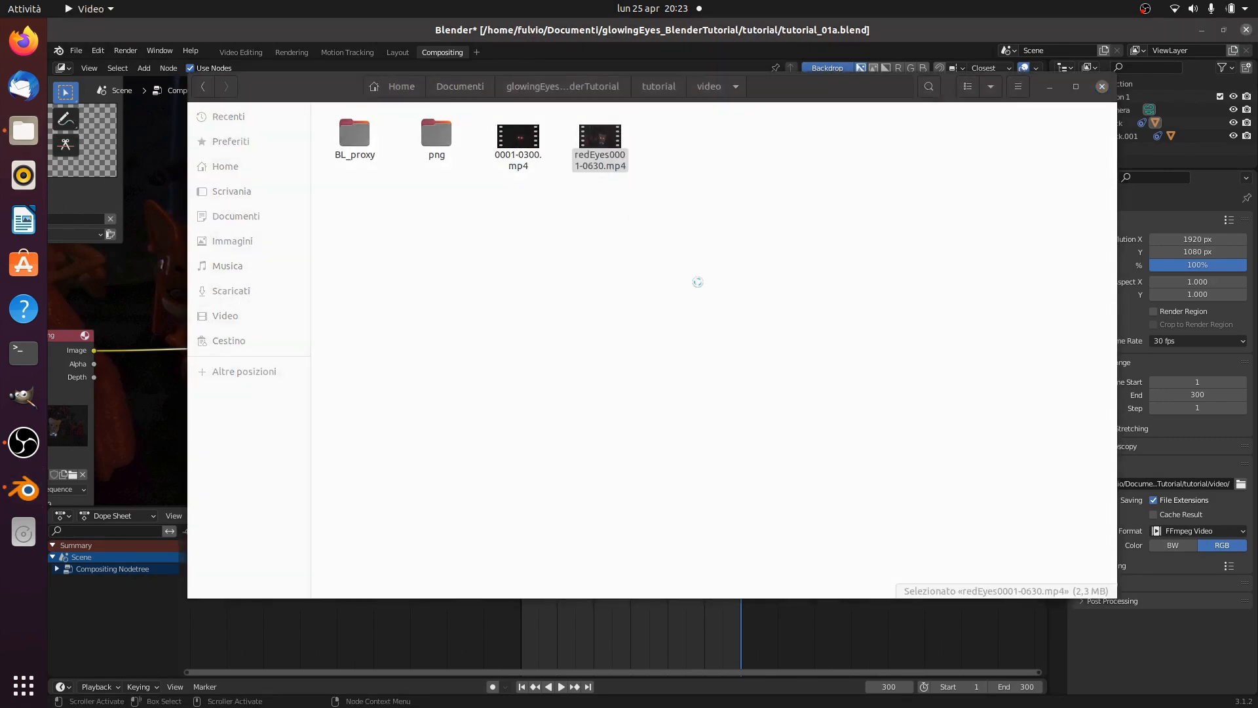
pyautogui.doubleClick(342, 210)
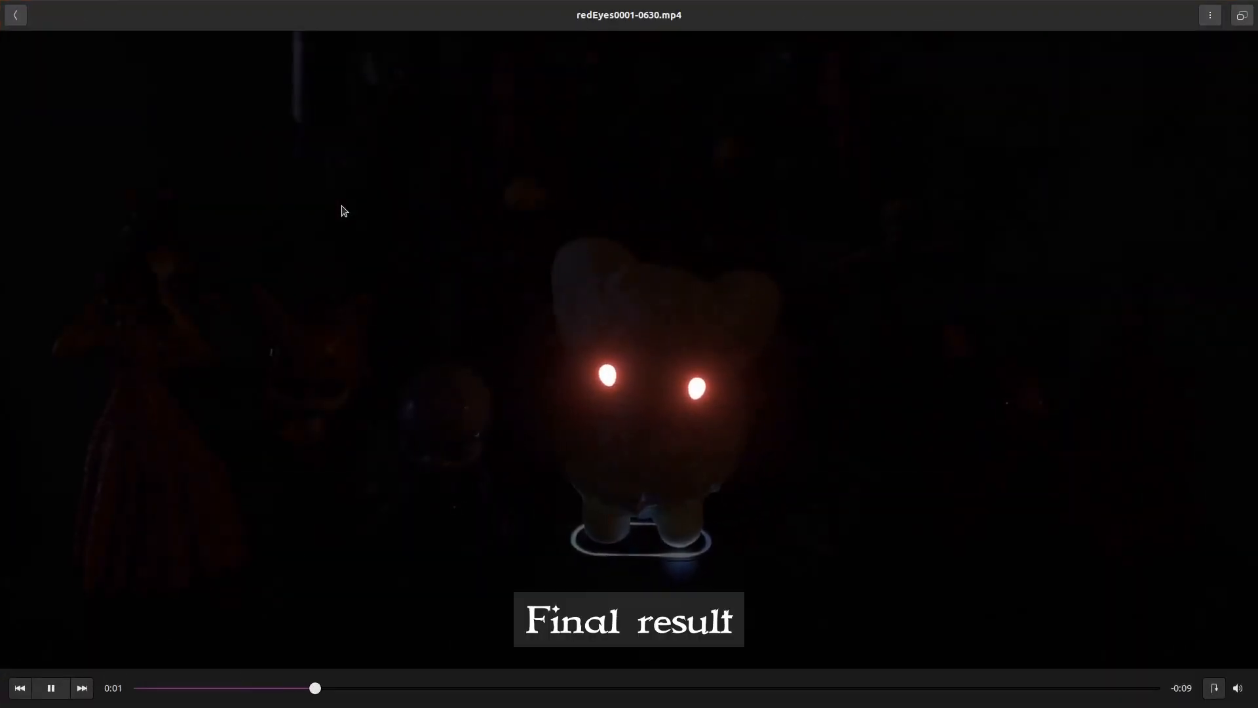